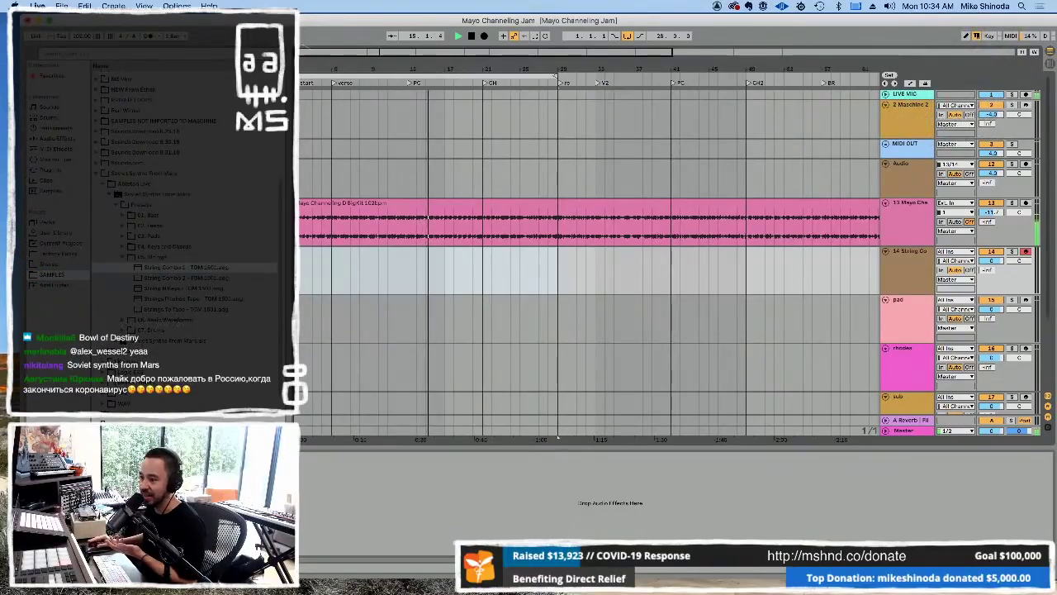
Expand the String Combo 1 - TOM 1501 rack's chain and devices, and examine the sampler's control and sample views.
key(ctrl+alt+Right)
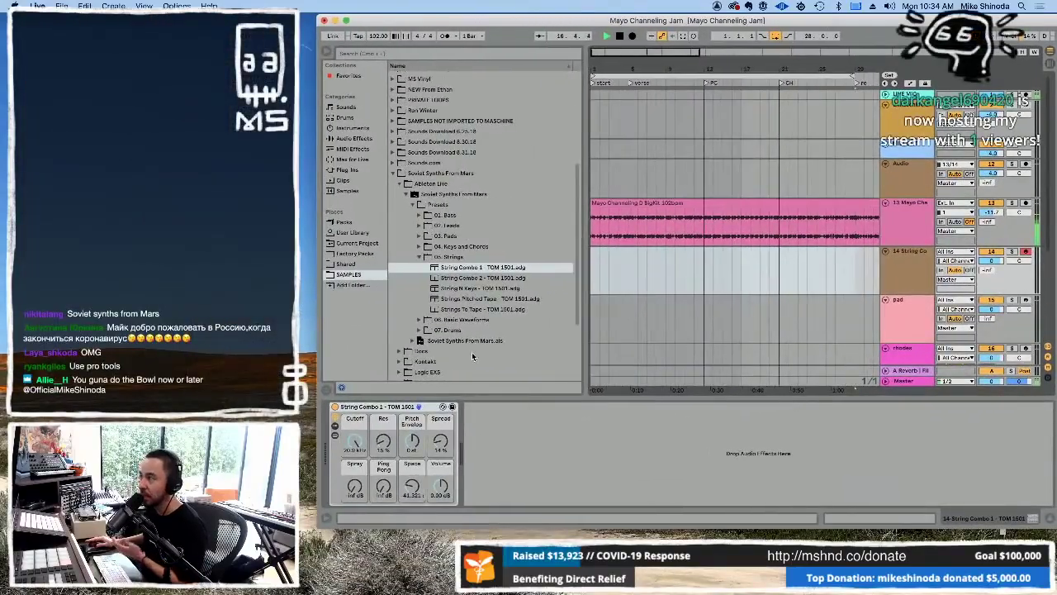
click(496, 264)
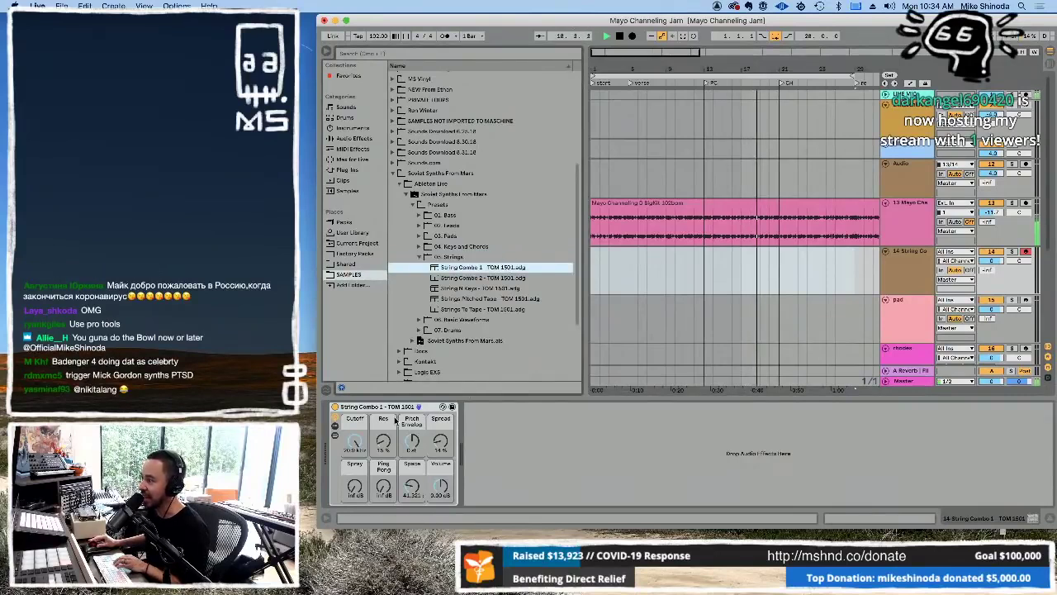
click(335, 428)
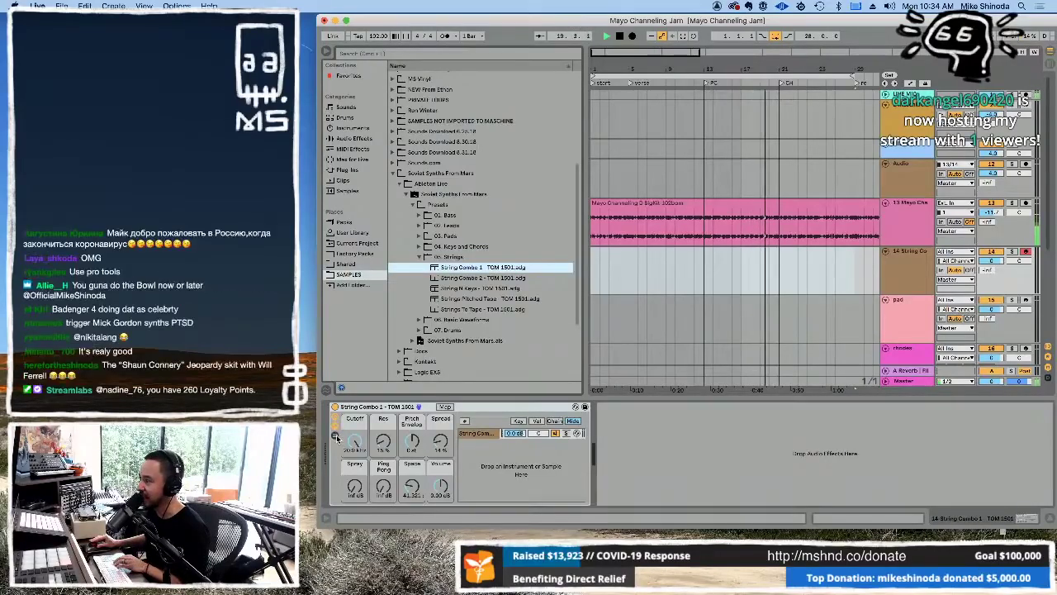
click(337, 438)
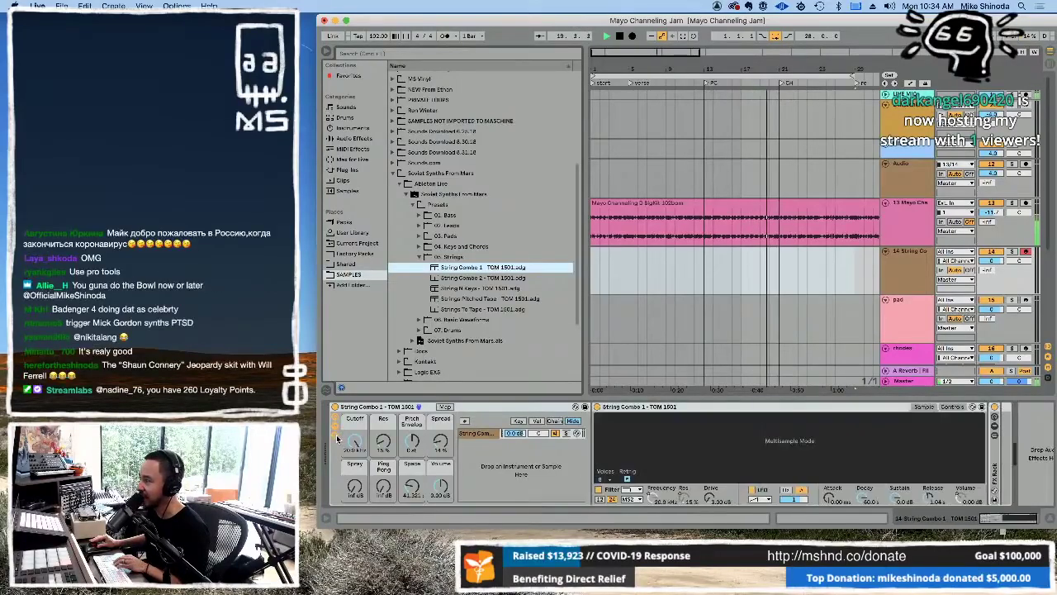
click(487, 433)
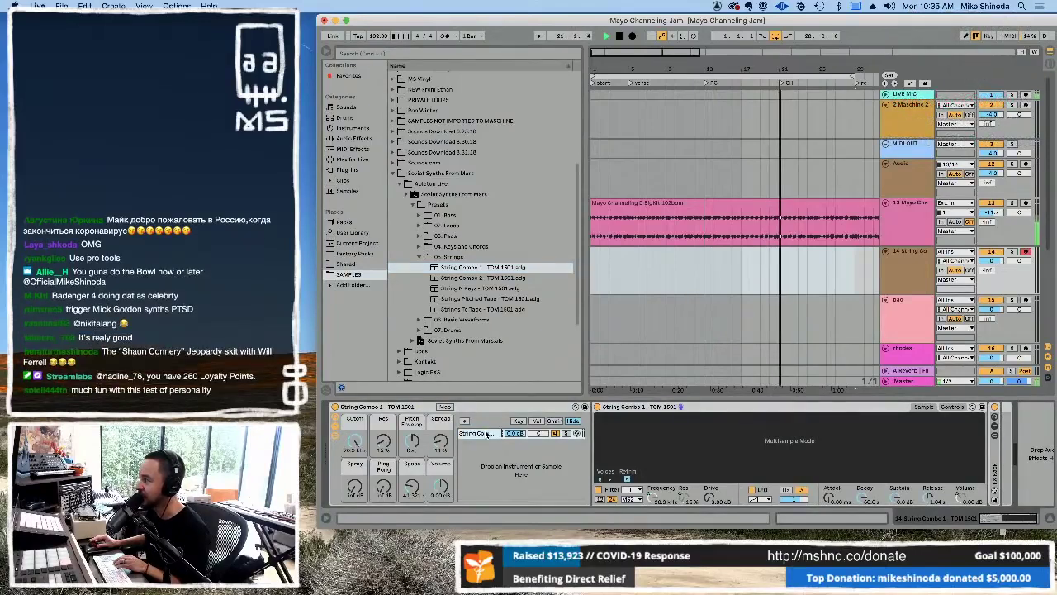
click(951, 408)
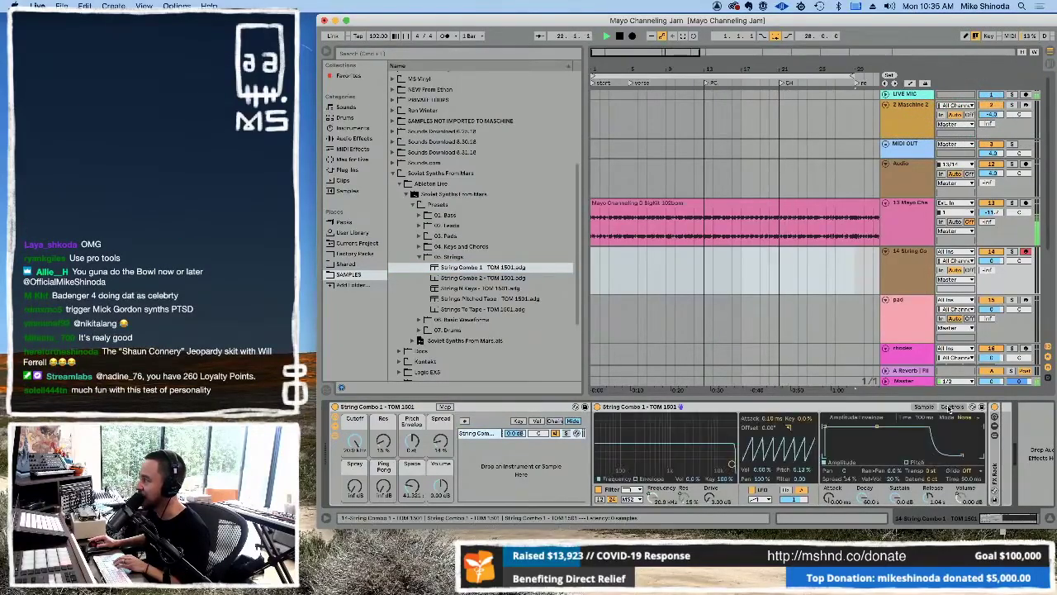
click(924, 408)
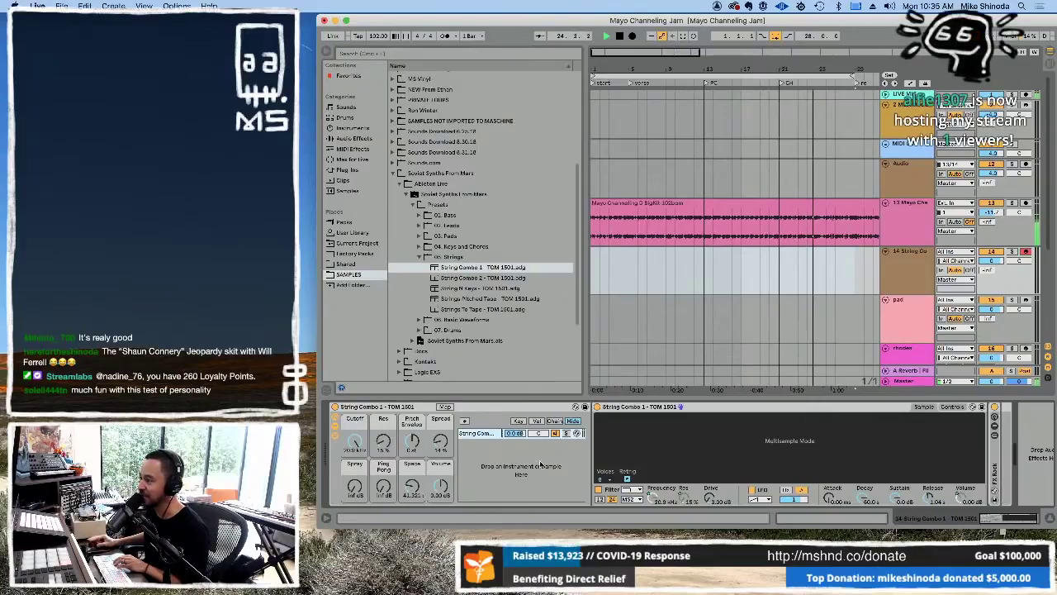
drag(319, 525, 17, 583)
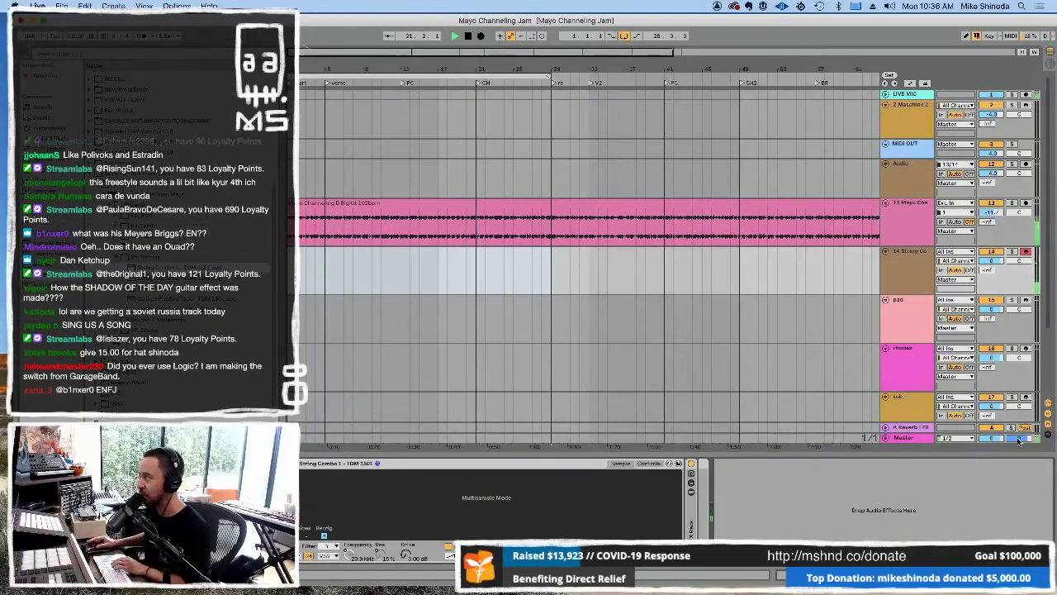
Arm the pad, rhodes and sub tracks in turn to audition each instrument's sound.
click(924, 317)
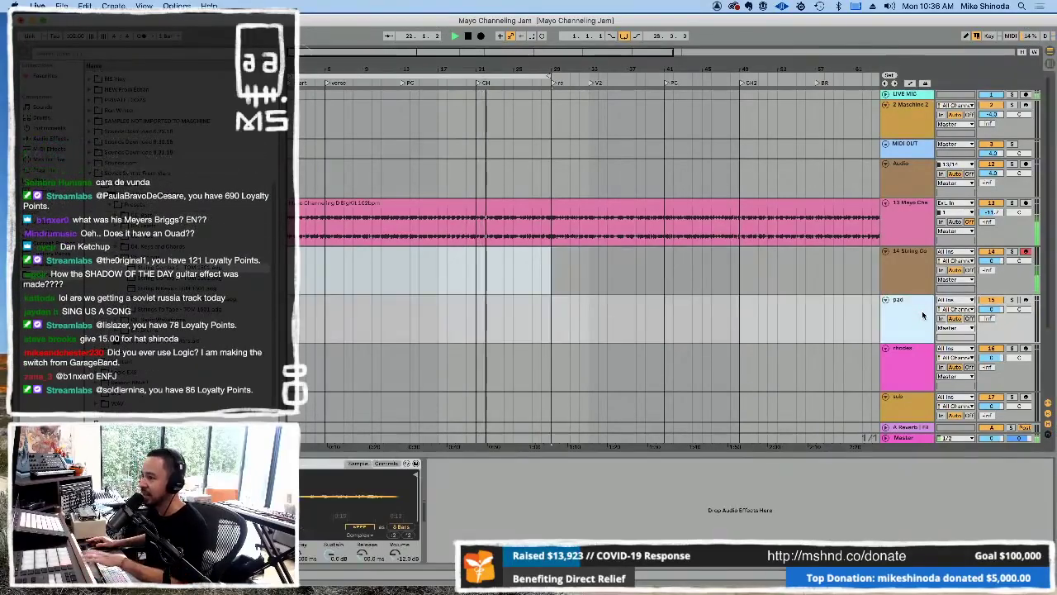
click(1026, 300)
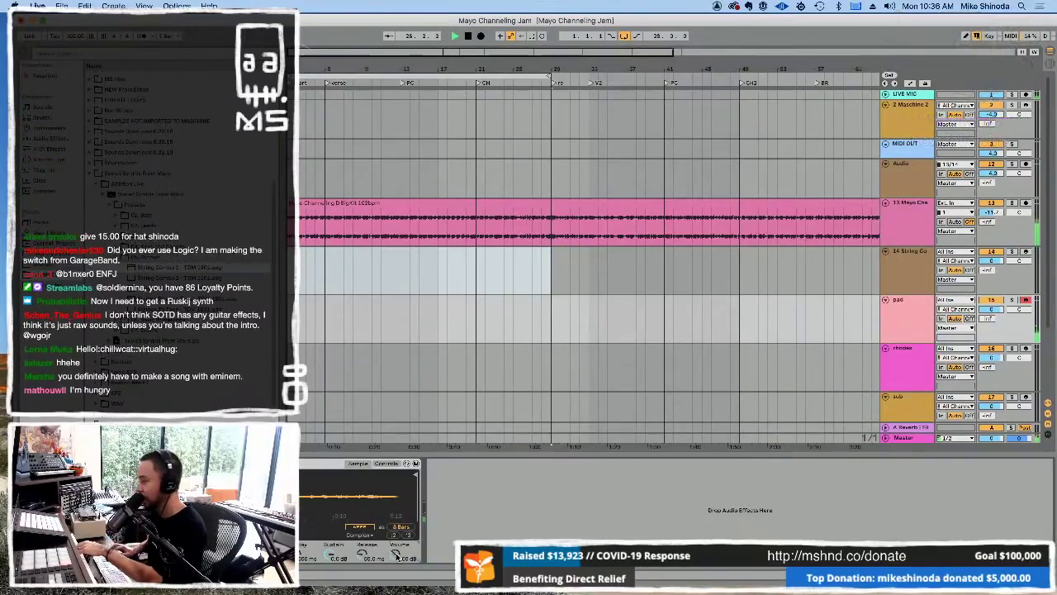
click(390, 464)
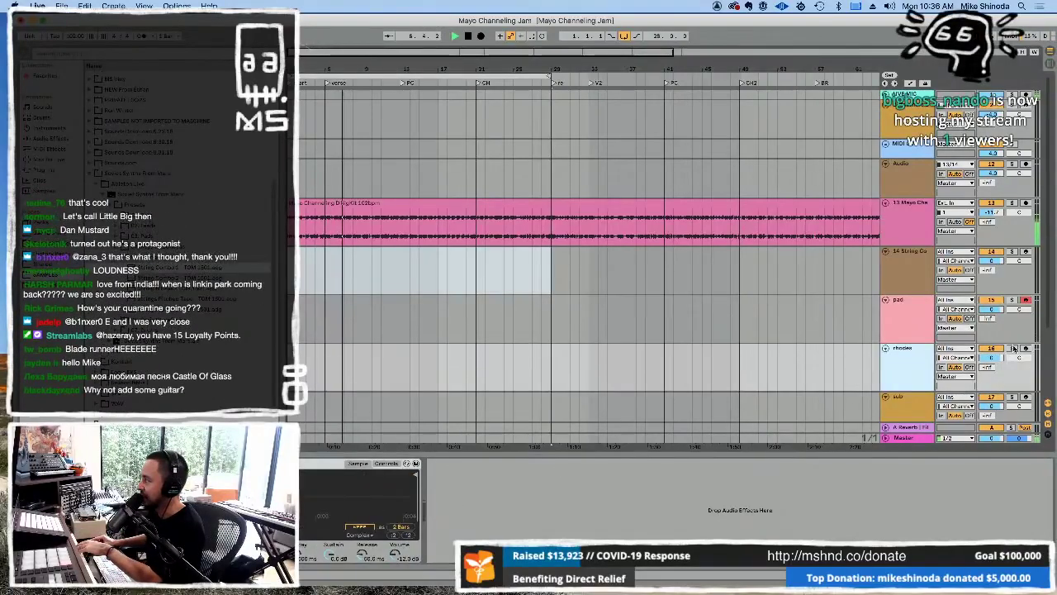
click(904, 348)
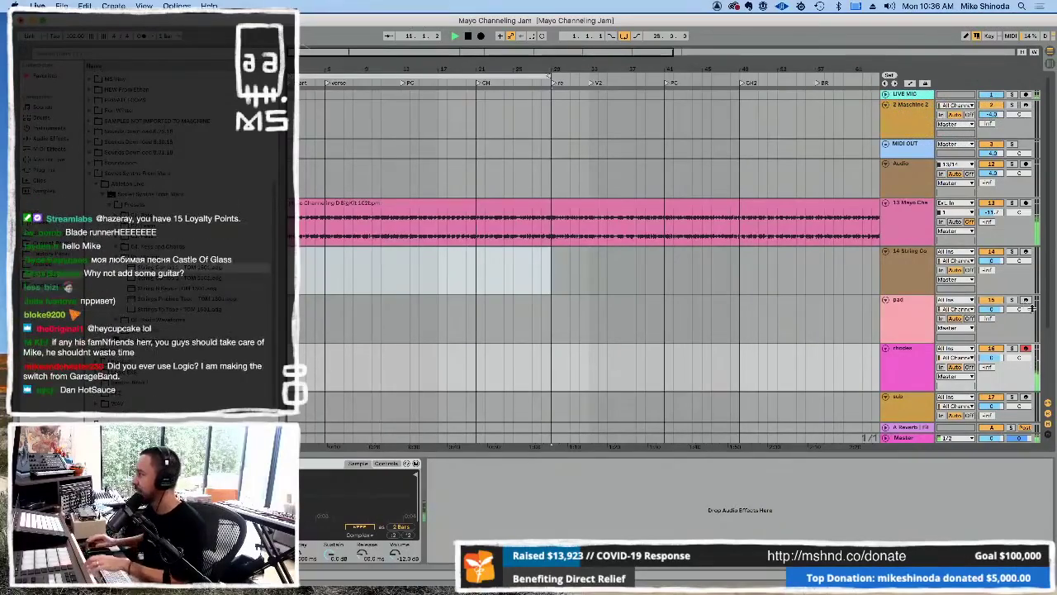
click(905, 400)
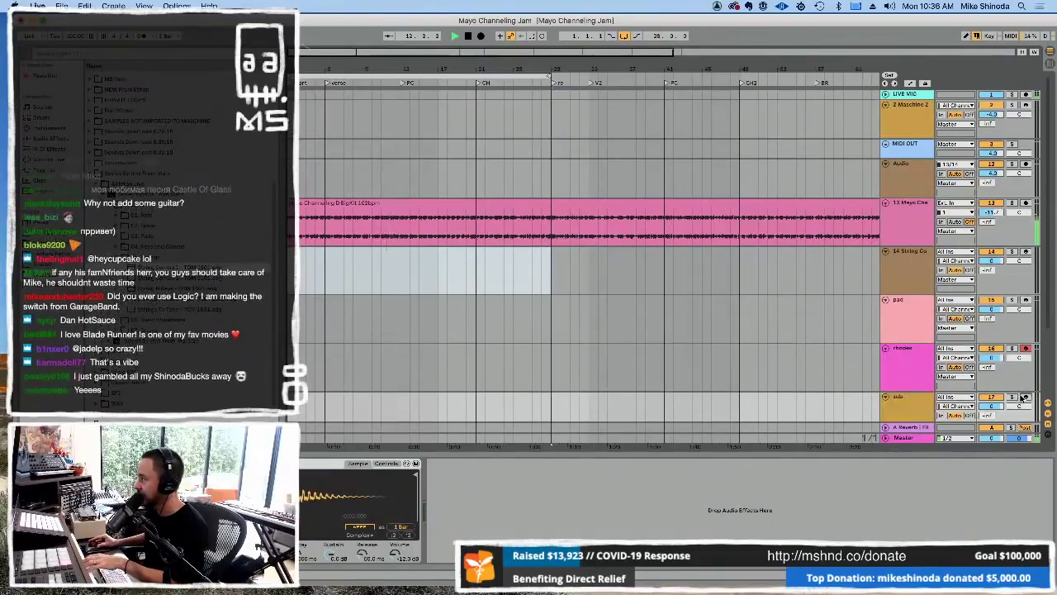
click(1025, 349)
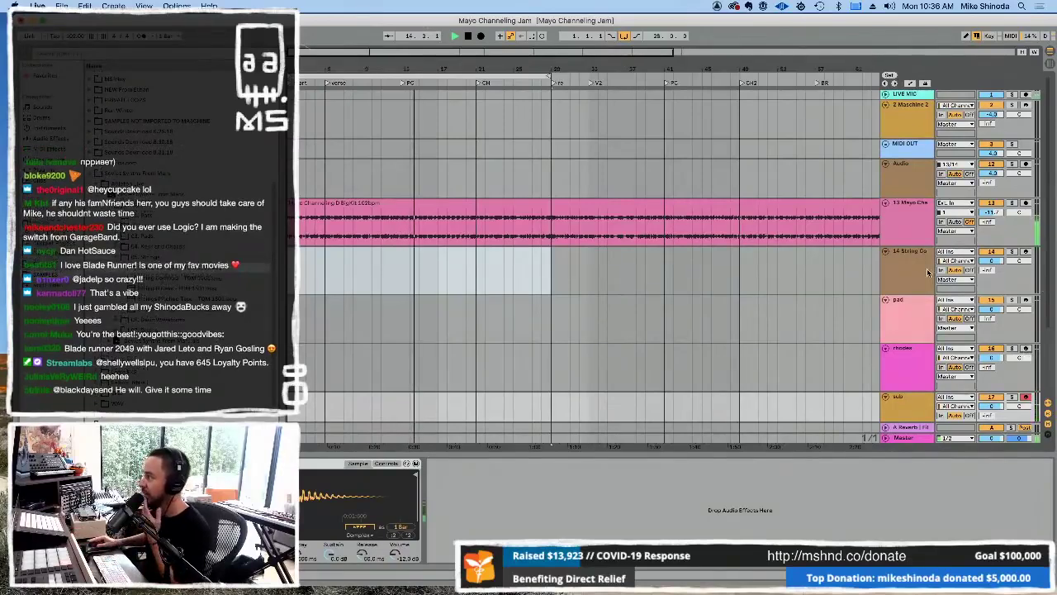
Arm the String Combo track again and record a short MIDI part on it ahead of the verse marker.
click(1021, 250)
click(1026, 252)
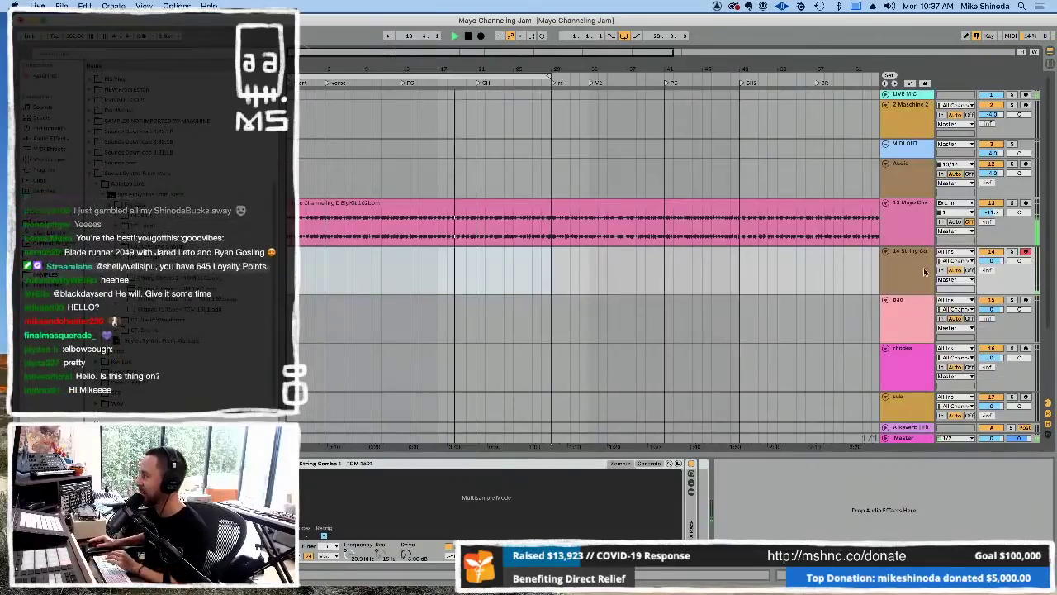
click(896, 265)
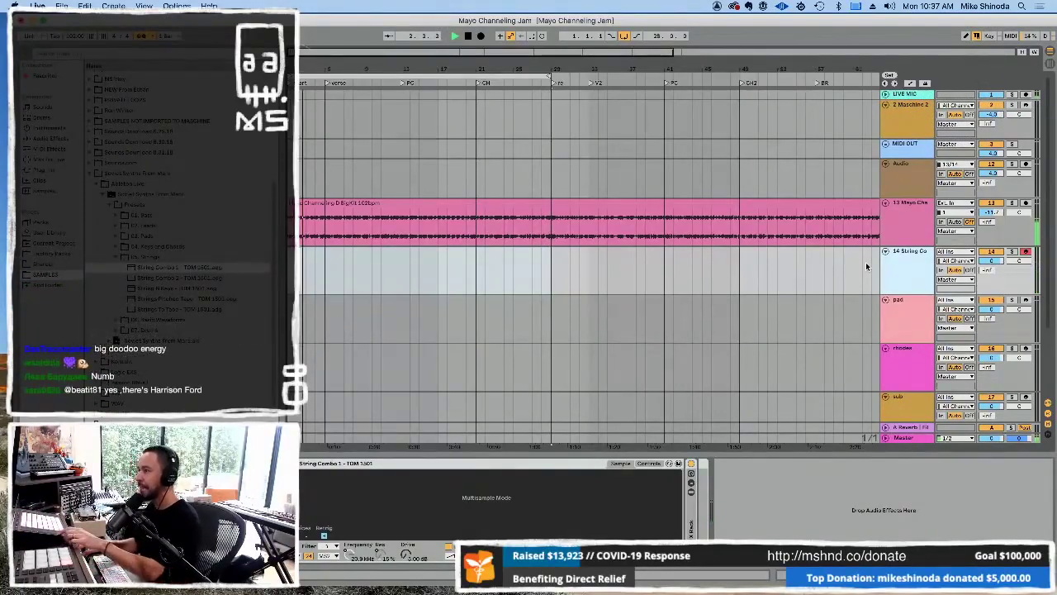
key(F9)
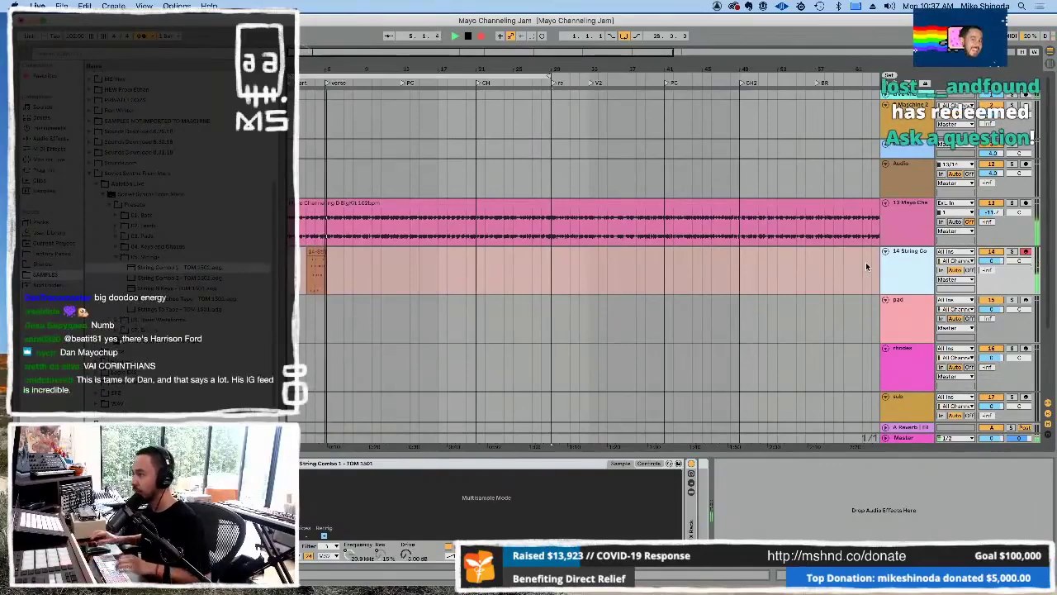
Open the newly recorded String Combo clip for note editing and select all its notes.
click(320, 254)
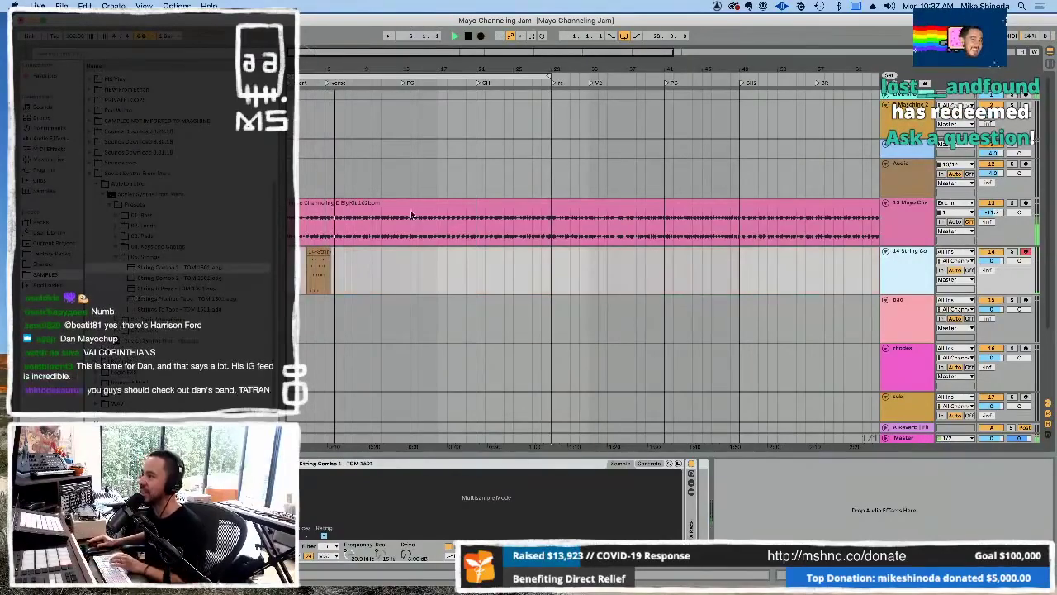
double_click(320, 255)
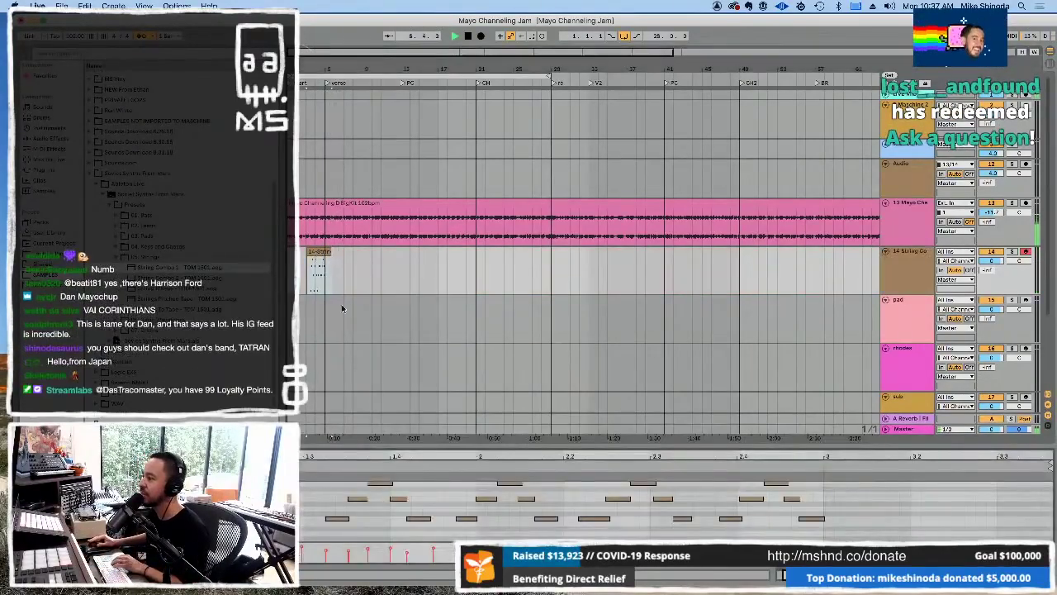
key(super+a)
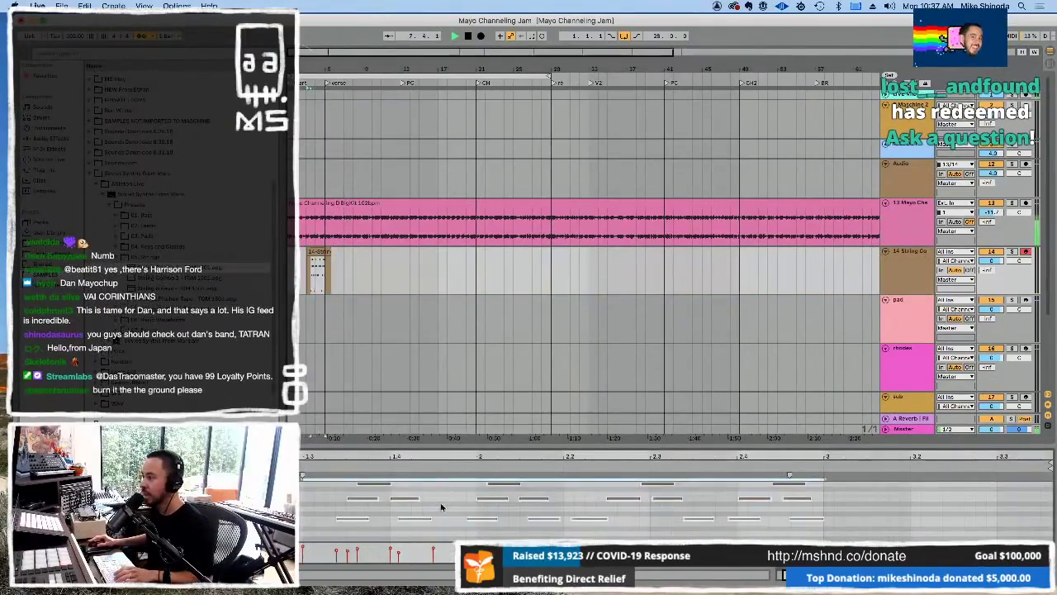
Try to quantize the starts and ends of the selected notes to 1/8 at 100%.
key(super+u)
right_click(445, 503)
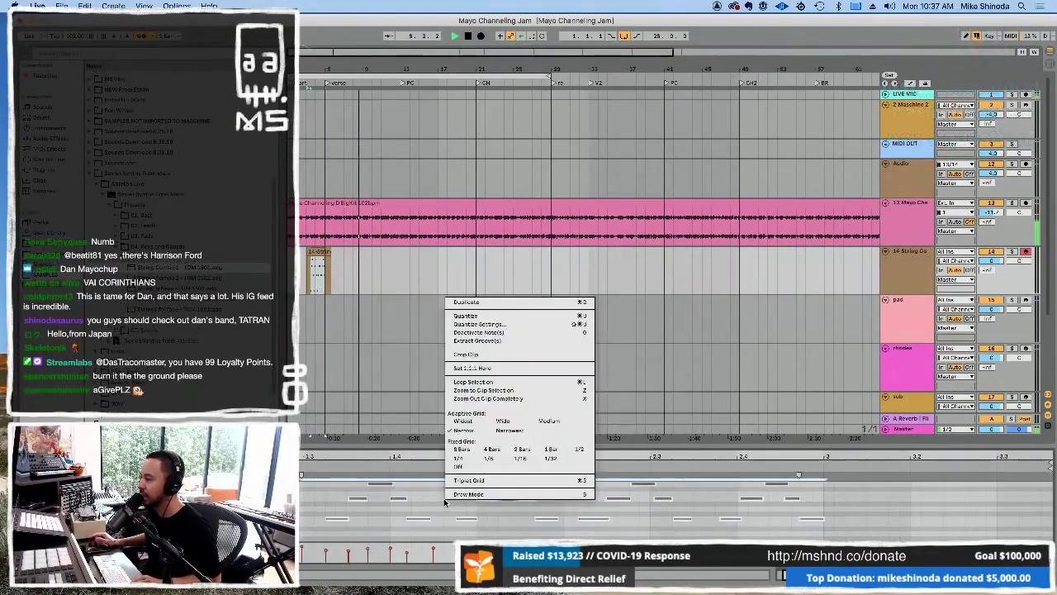
click(499, 325)
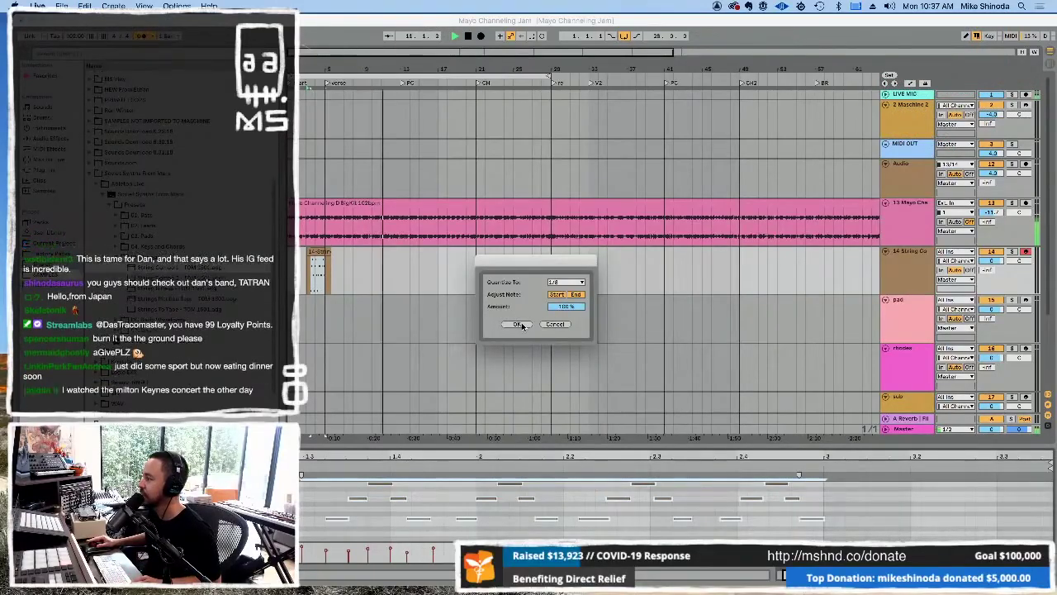
click(521, 324)
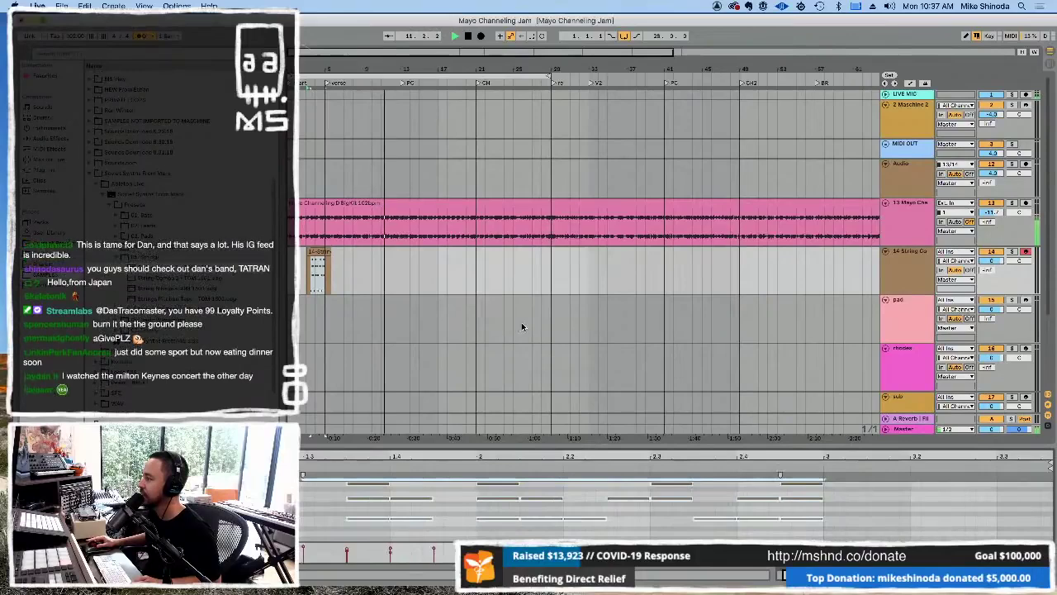
Quantize the selected notes of the String Combo clip to 1/16.
right_click(486, 505)
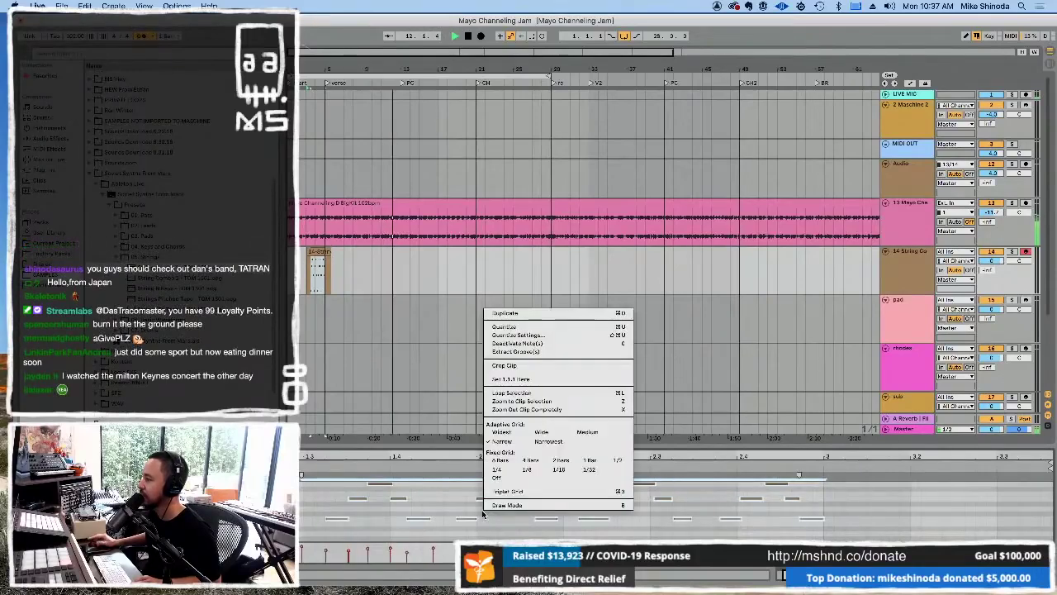
click(535, 337)
click(566, 283)
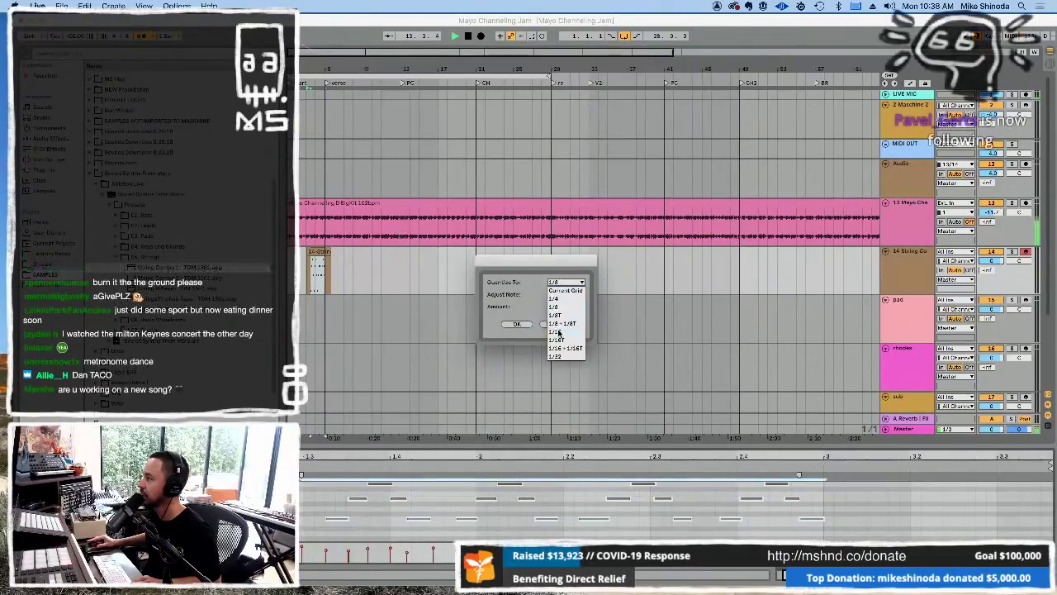
click(558, 333)
click(518, 324)
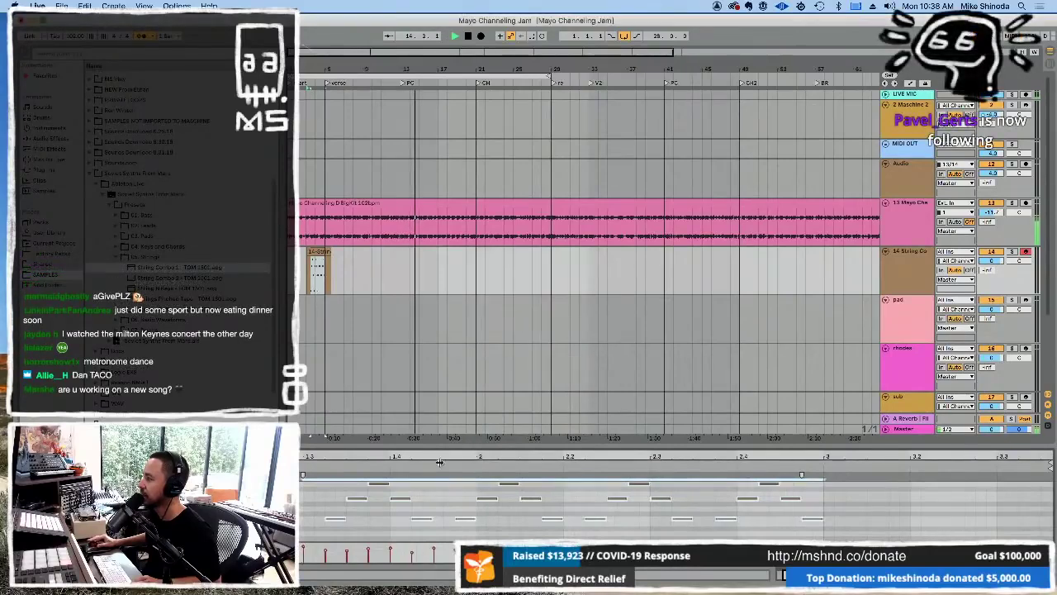
Delete the unused opening section of the String Combo clip before its repeating note pattern.
click(338, 97)
drag(324, 63, 450, 203)
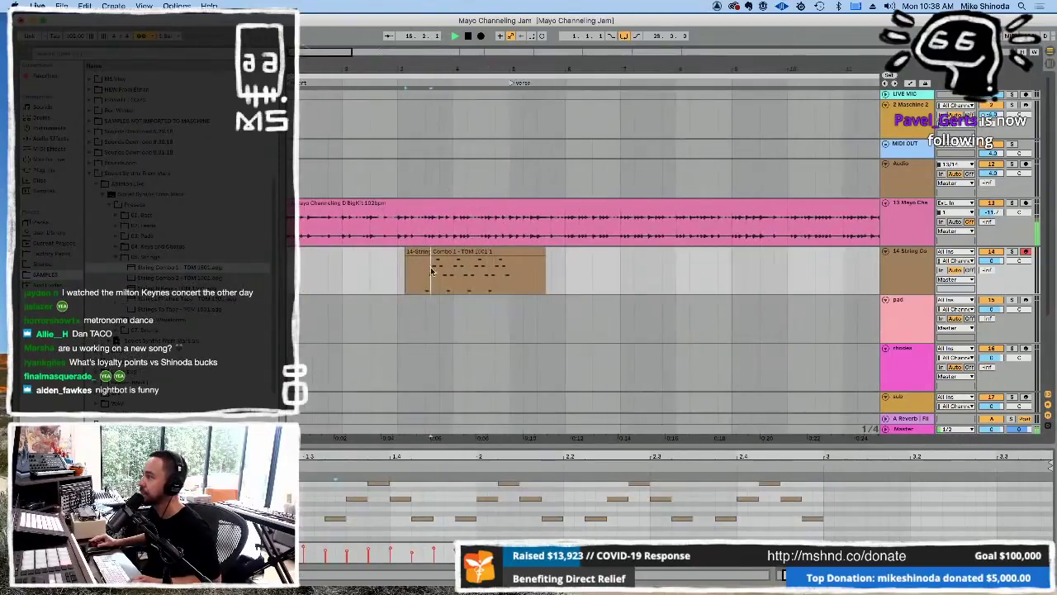
drag(427, 283, 384, 280)
key(Delete)
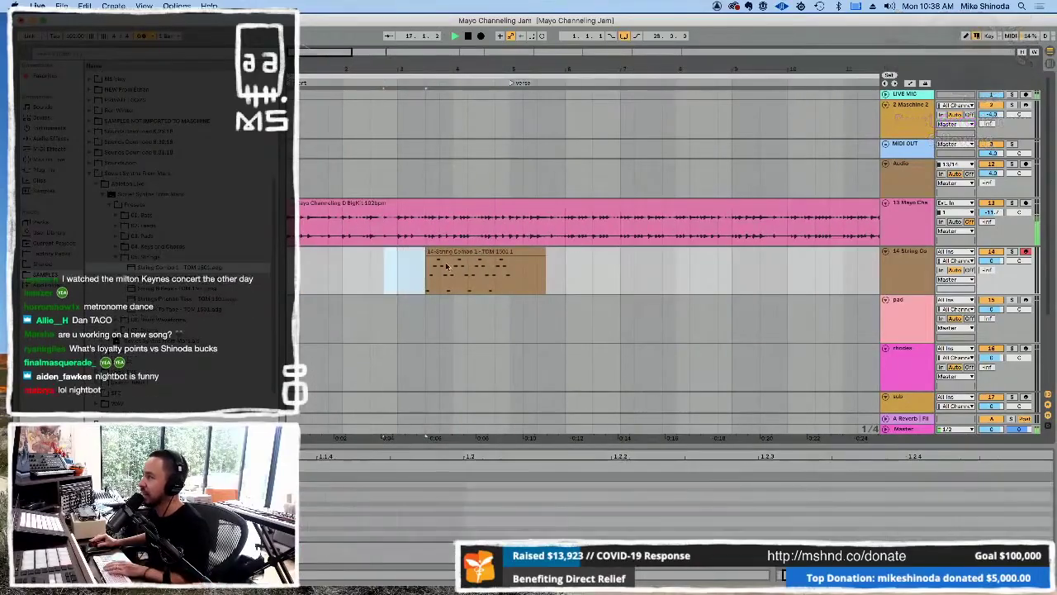
Move the String Combo clip to the start of the arrangement and delete the empty section after its last notes.
drag(467, 250, 321, 261)
drag(428, 291, 394, 276)
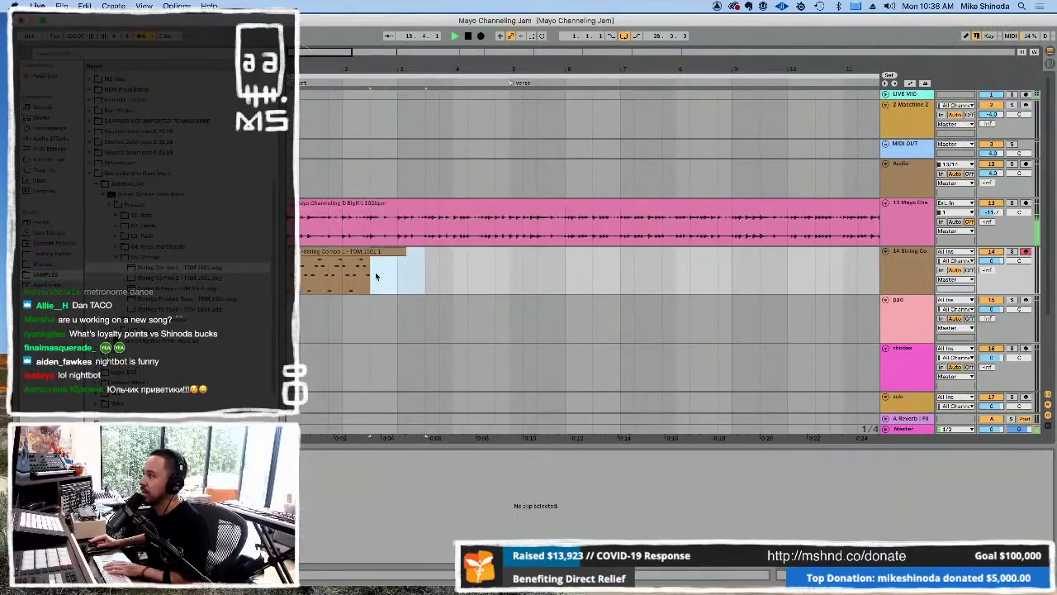
click(373, 259)
Duplicate the String Combo clip twice and loop the arrangement over all three clips, from 1.1.1 with a length of 4.2.0.
click(361, 260)
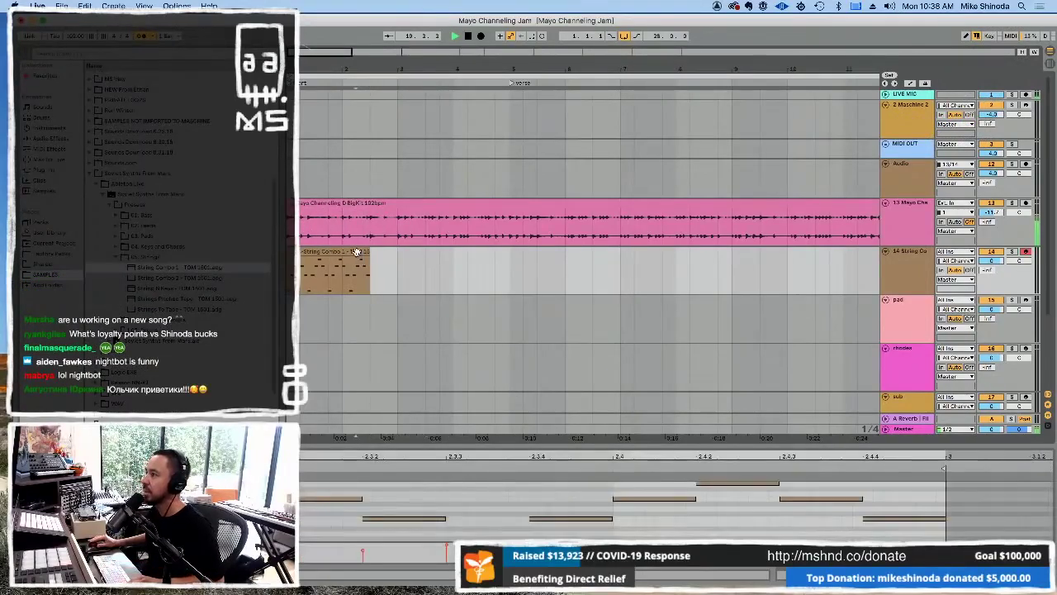
key(ctrl+d)
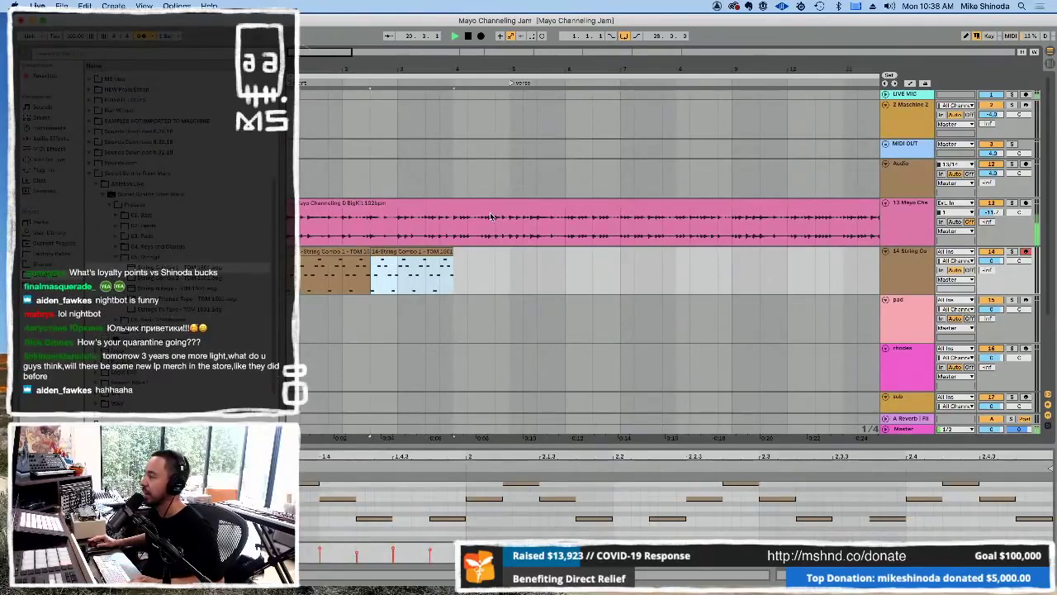
key(ctrl+d)
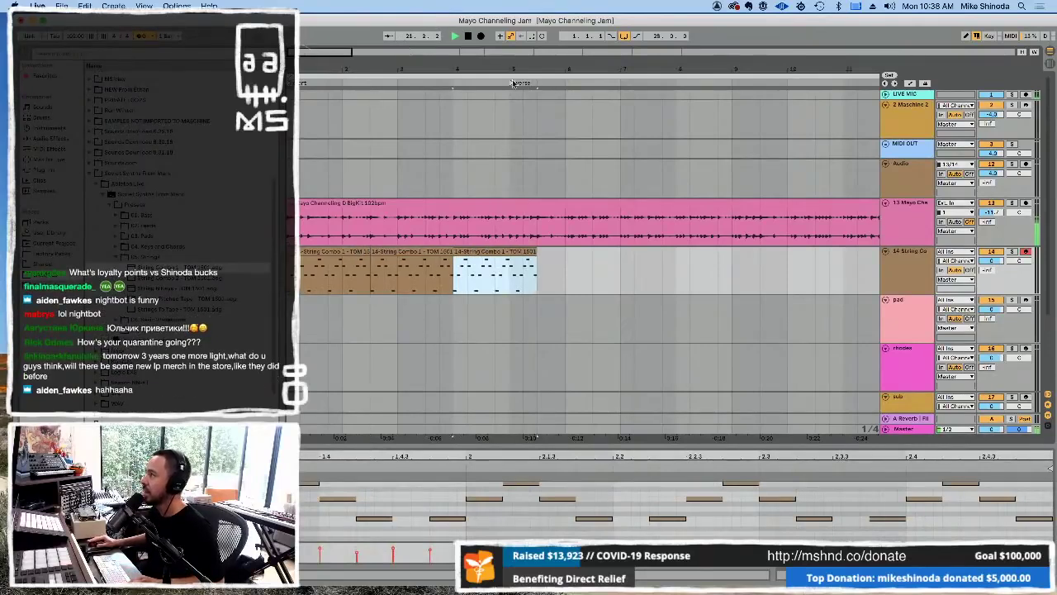
drag(537, 193, 299, 182)
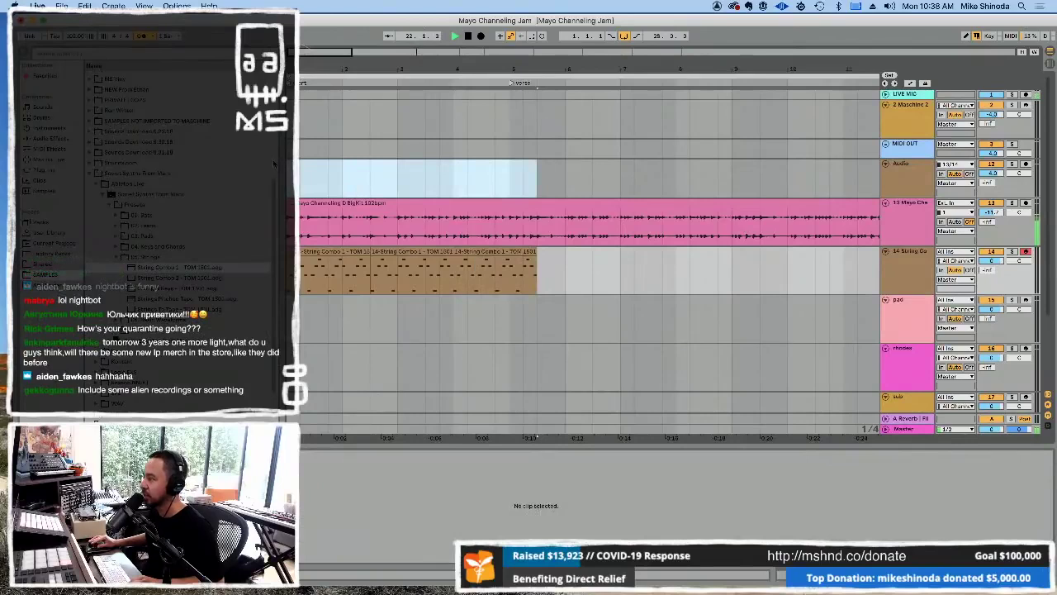
key(ctrl+l)
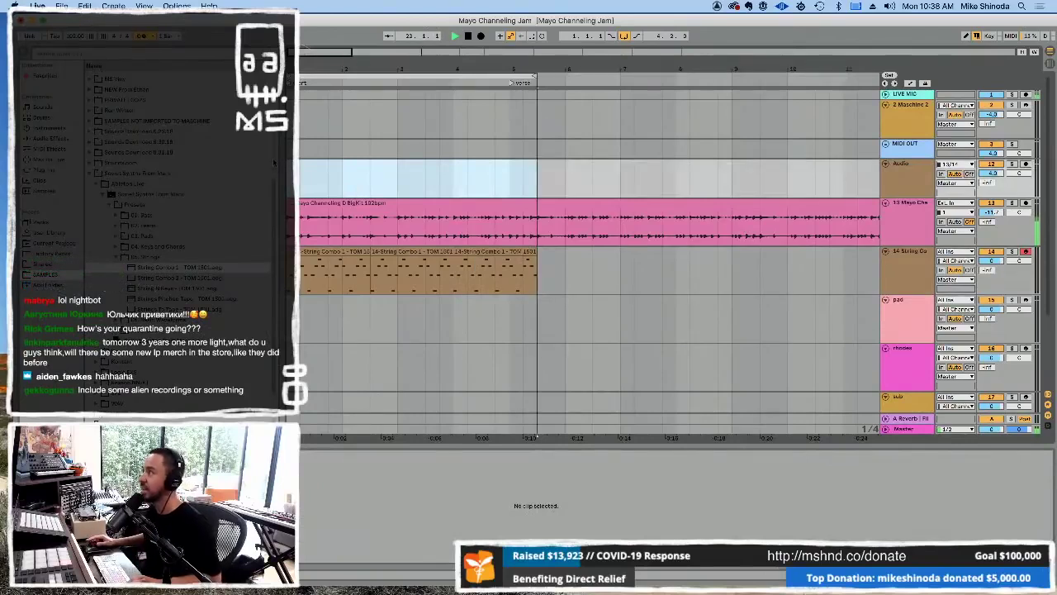
Set the global launch quantization to 2 Bars.
click(165, 36)
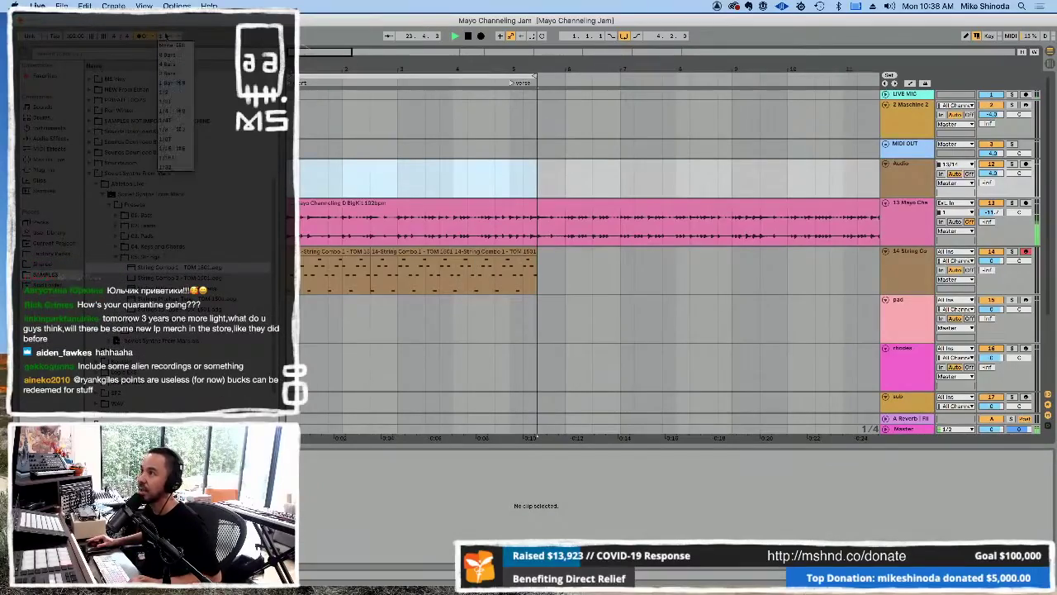
click(171, 72)
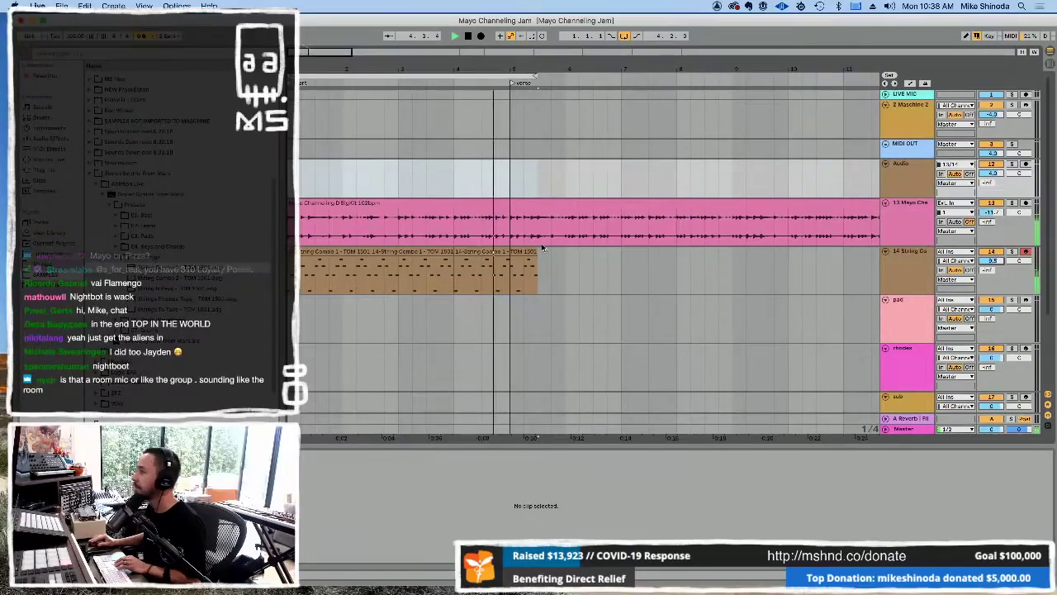
Transpose the lowest notes of the second String Combo clip down three semitones.
drag(371, 269, 453, 269)
key(space)
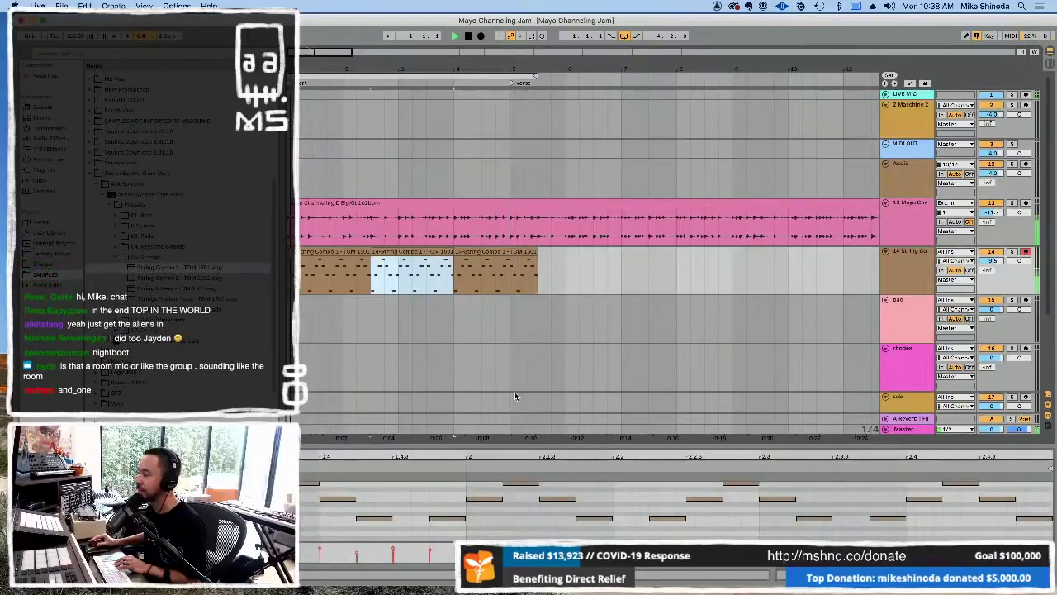
drag(533, 452, 537, 234)
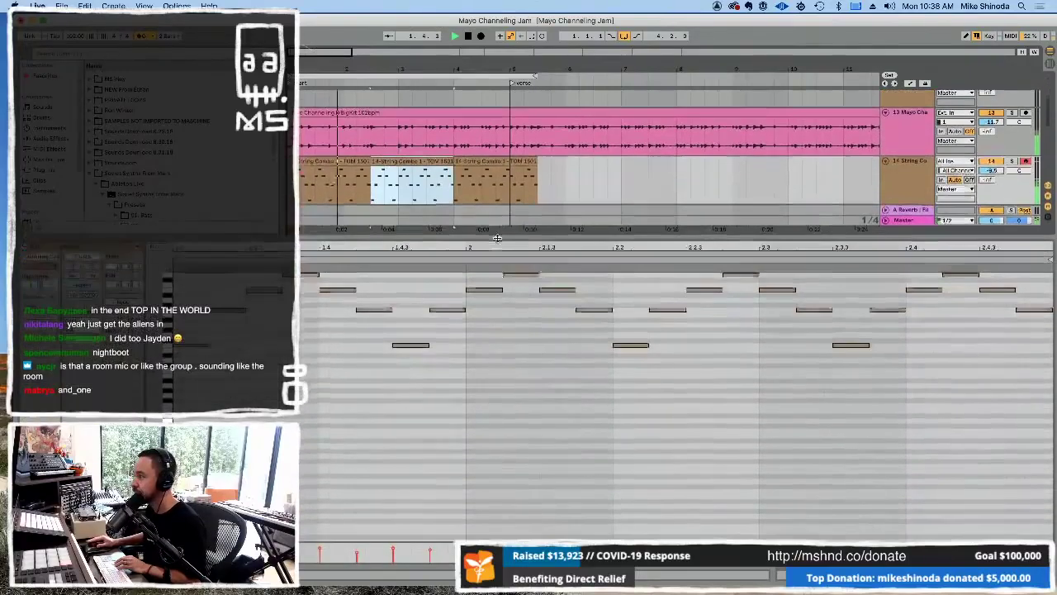
drag(921, 332, 305, 386)
key(Down)
key(space)
key(Down)
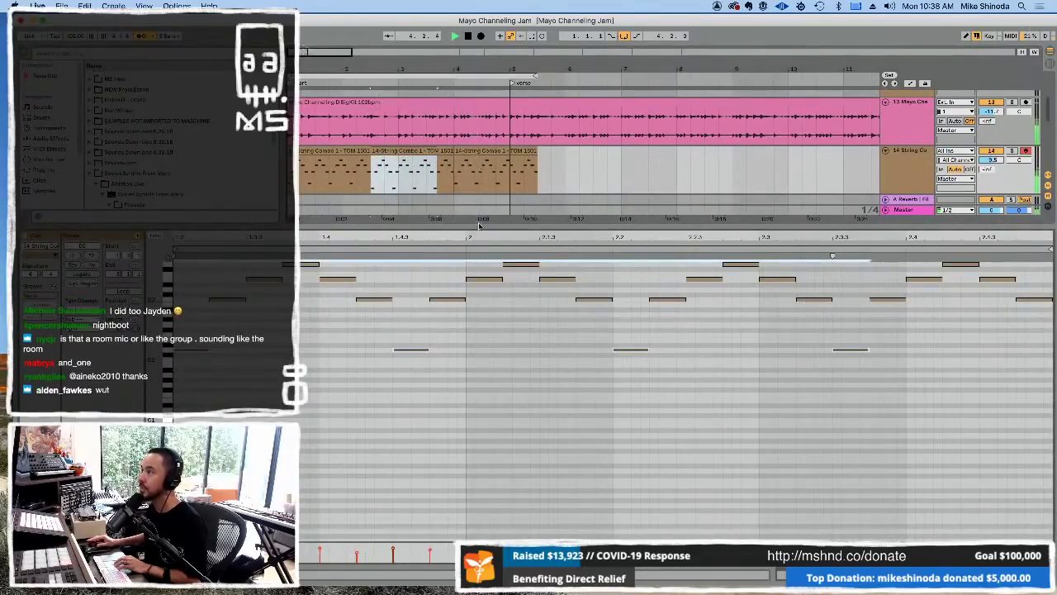
Transpose the lowest notes of the third String Combo clip up two semitones.
click(491, 151)
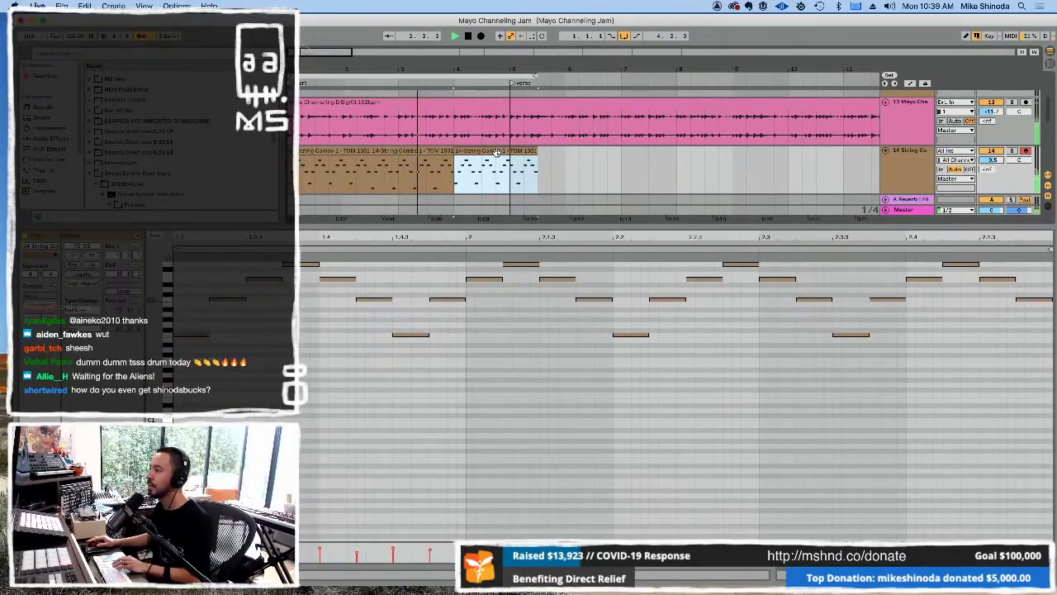
drag(857, 331, 857, 321)
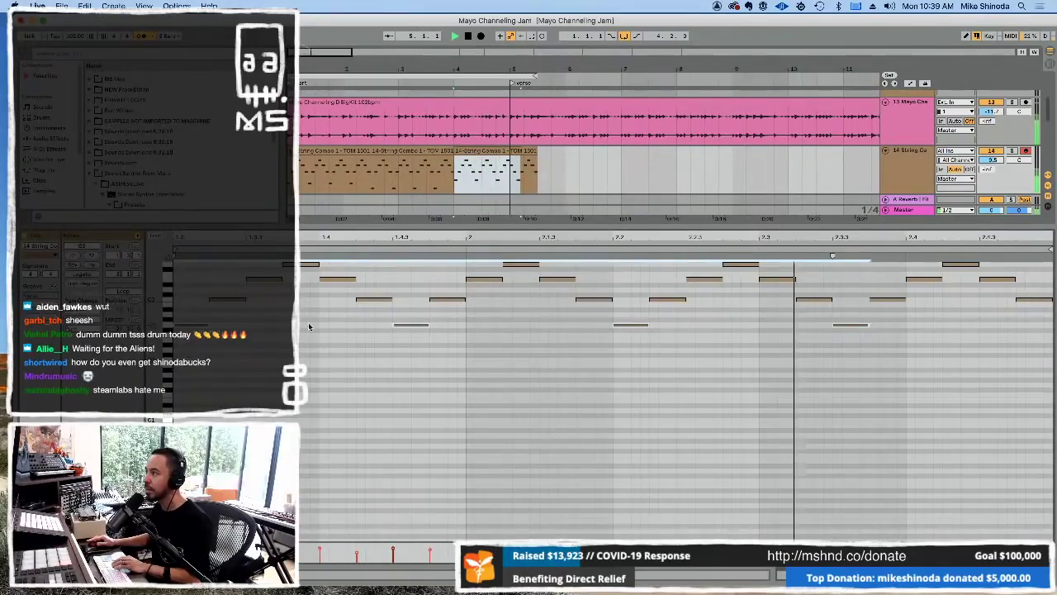
click(406, 358)
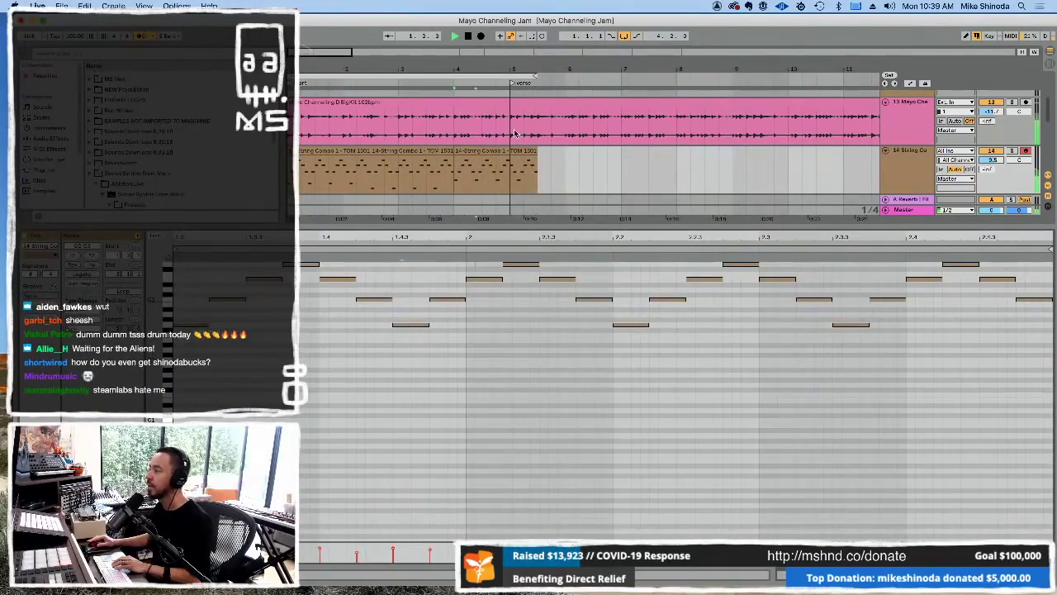
Move all three String Combo clips together to the start of the verse section at 5.1.1.
click(487, 149)
drag(356, 153, 518, 174)
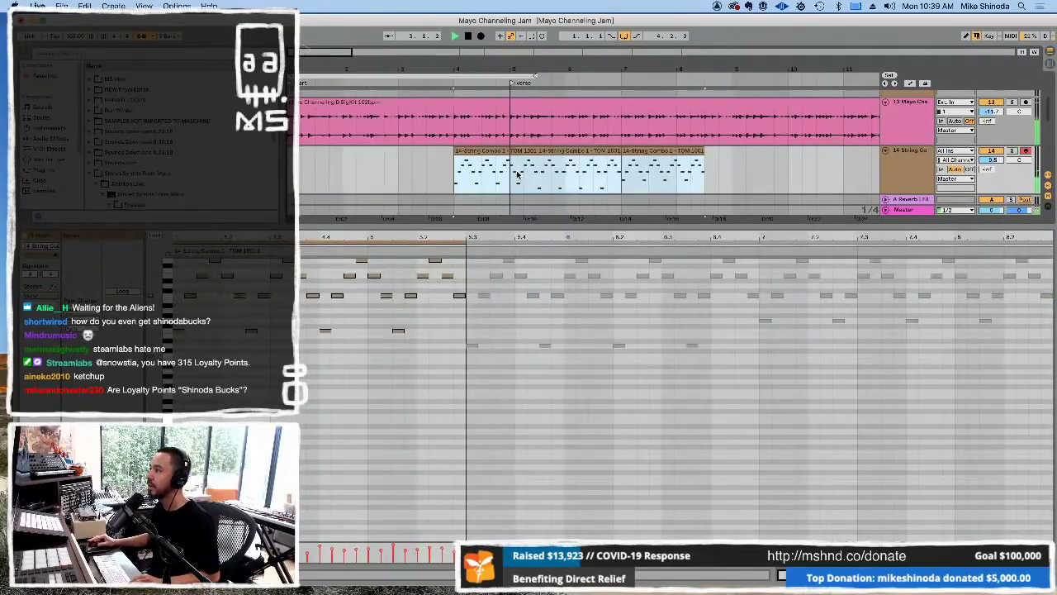
key(super+z)
key(super+d)
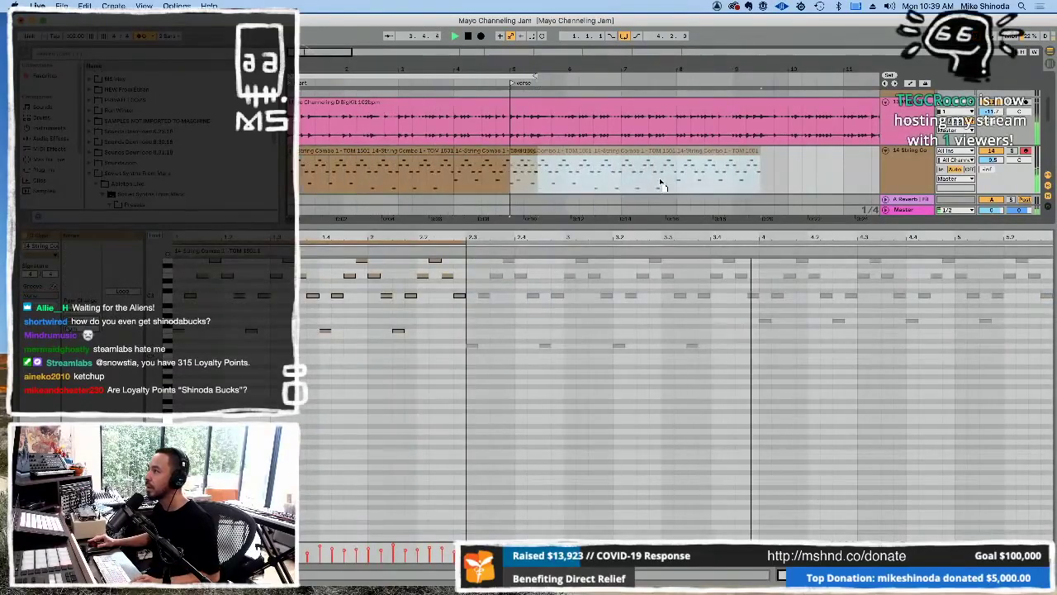
drag(661, 186, 658, 179)
click(509, 75)
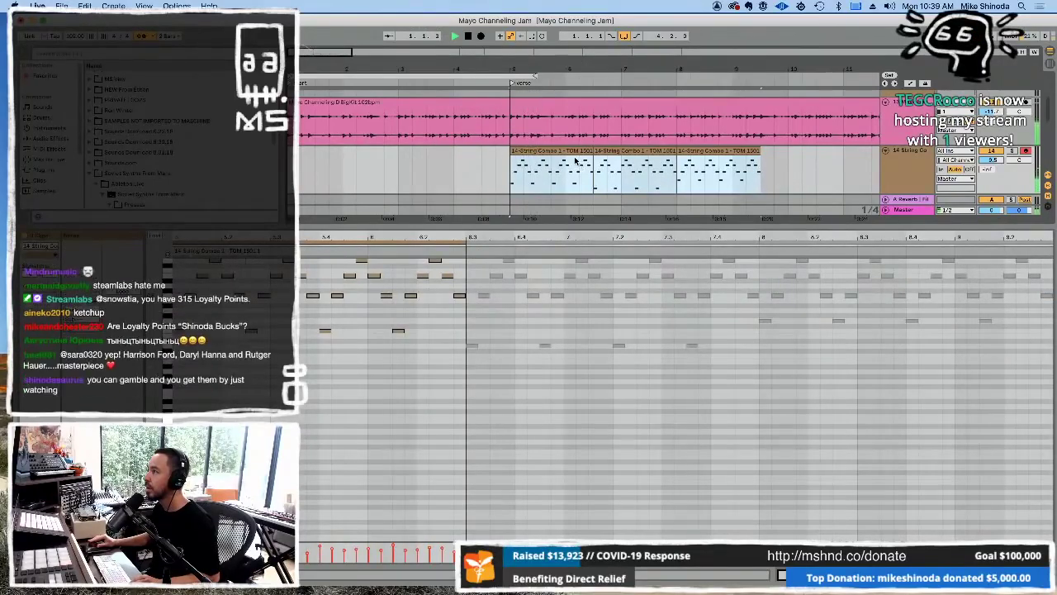
Deactivate the three String Combo clips and move them to start at 7.3.1.
drag(570, 63, 489, 71)
key(0)
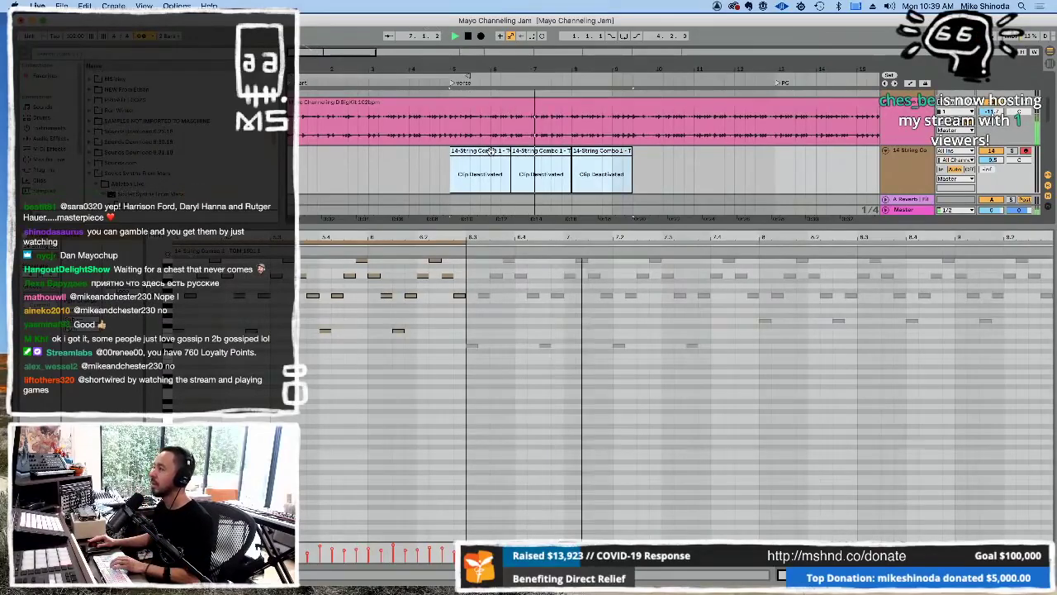
drag(490, 151, 595, 161)
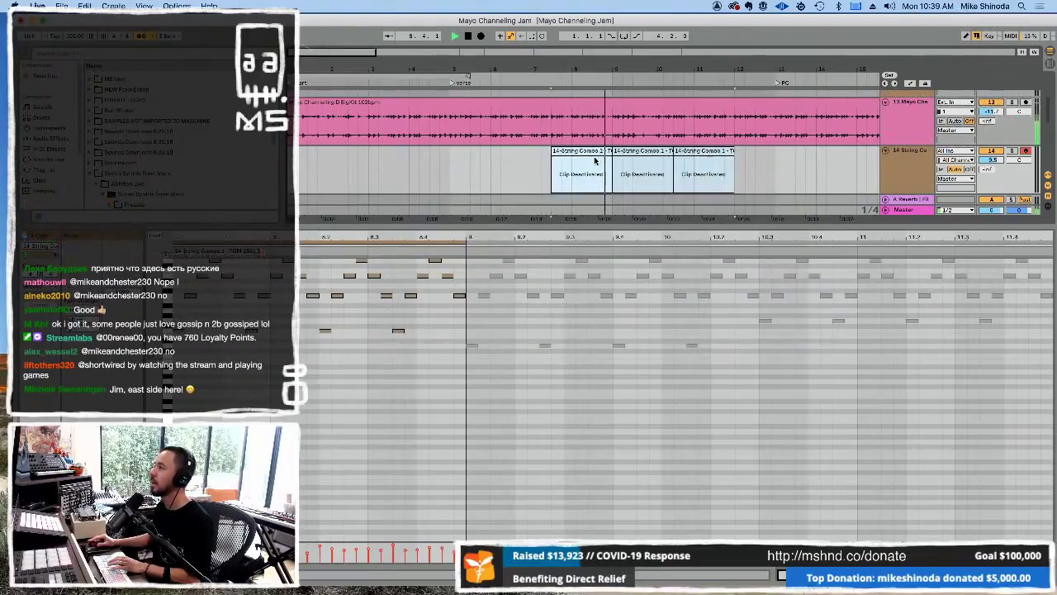
Loop the arrangement over the three moved String Combo clips and reactivate them.
key(ctrl+l)
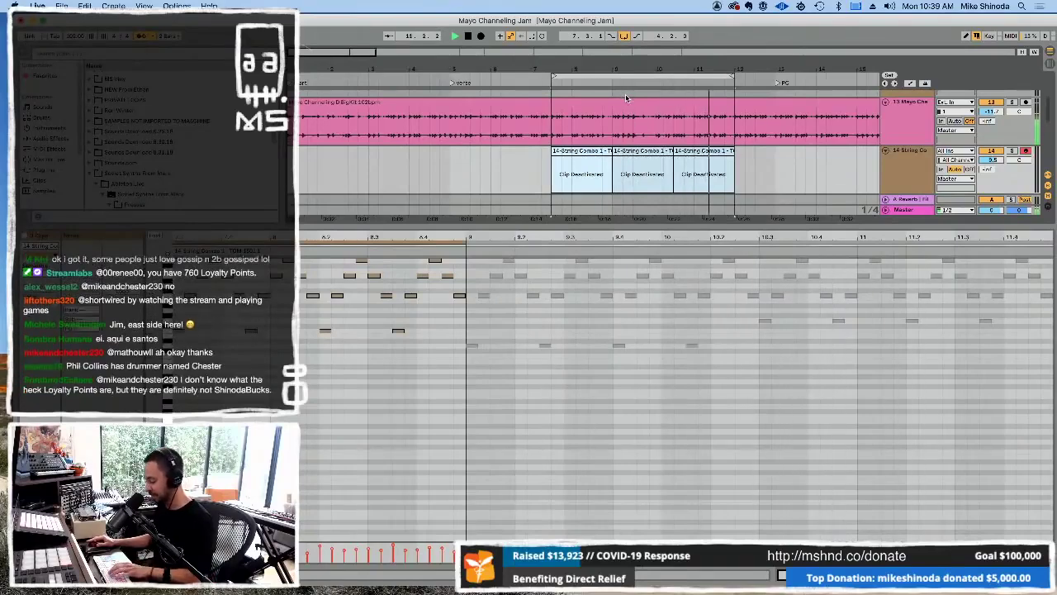
key(0)
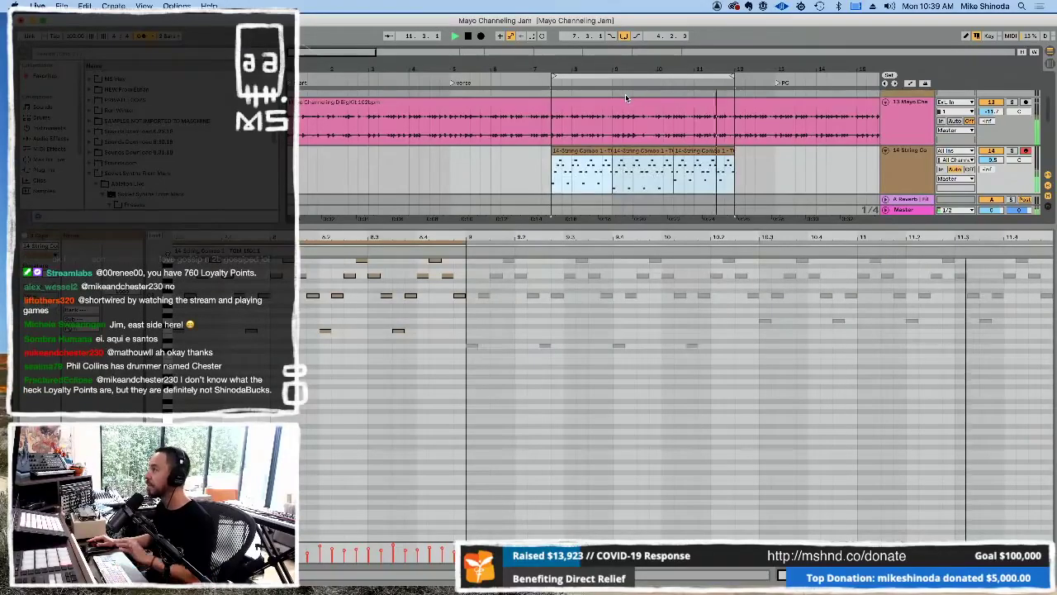
double_click(786, 225)
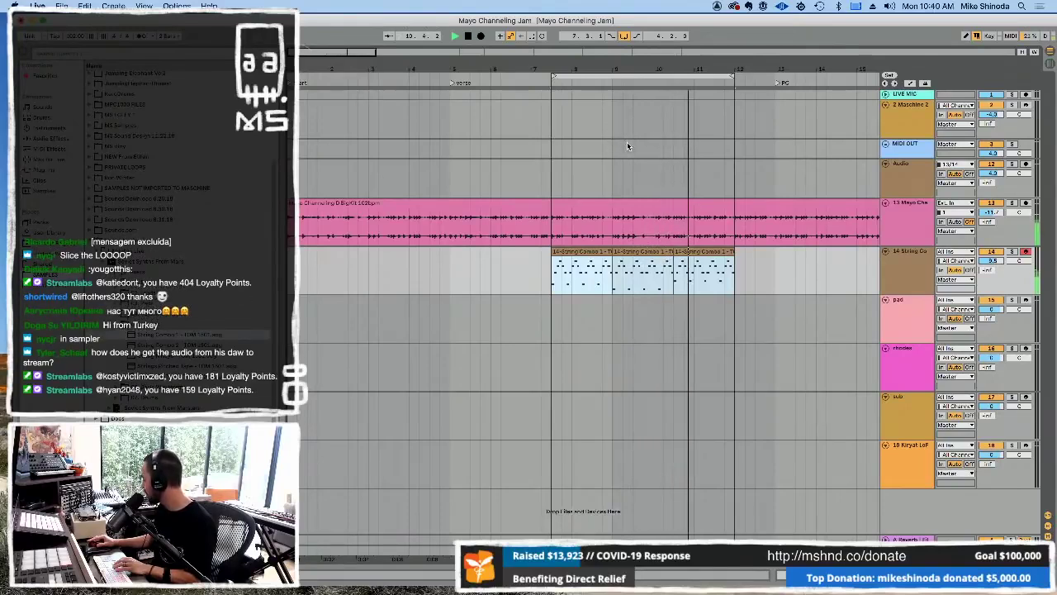
Raise the last low note of the third String Combo clip by two semitones.
click(727, 258)
double_click(724, 253)
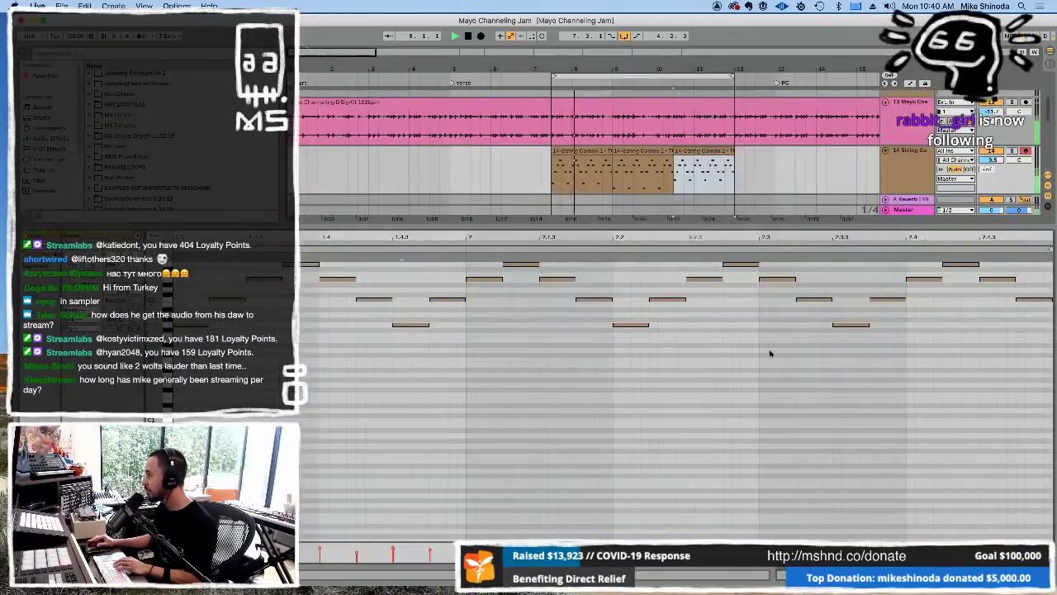
click(854, 326)
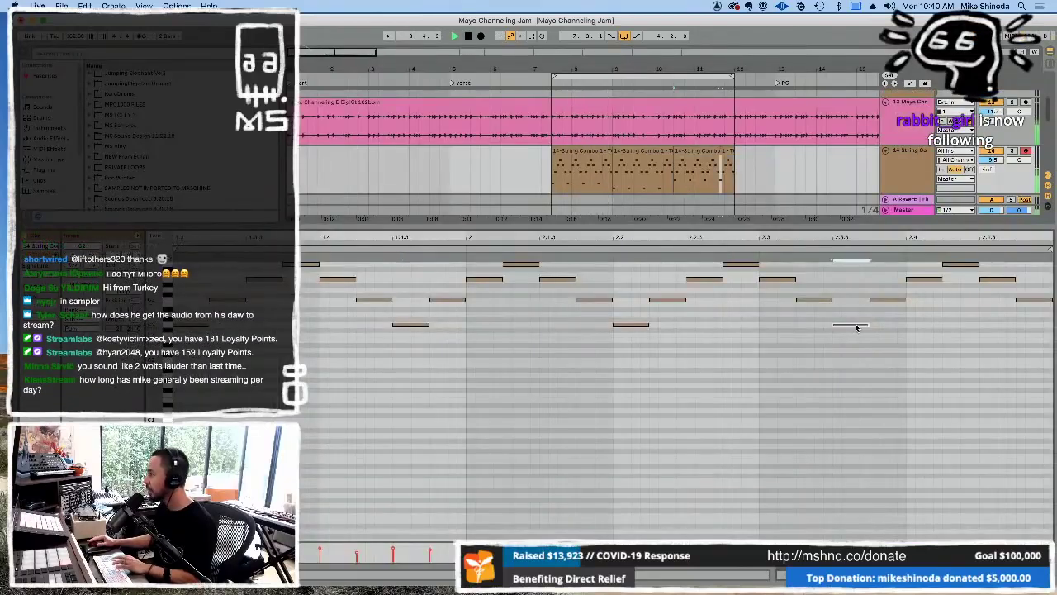
drag(857, 323, 846, 261)
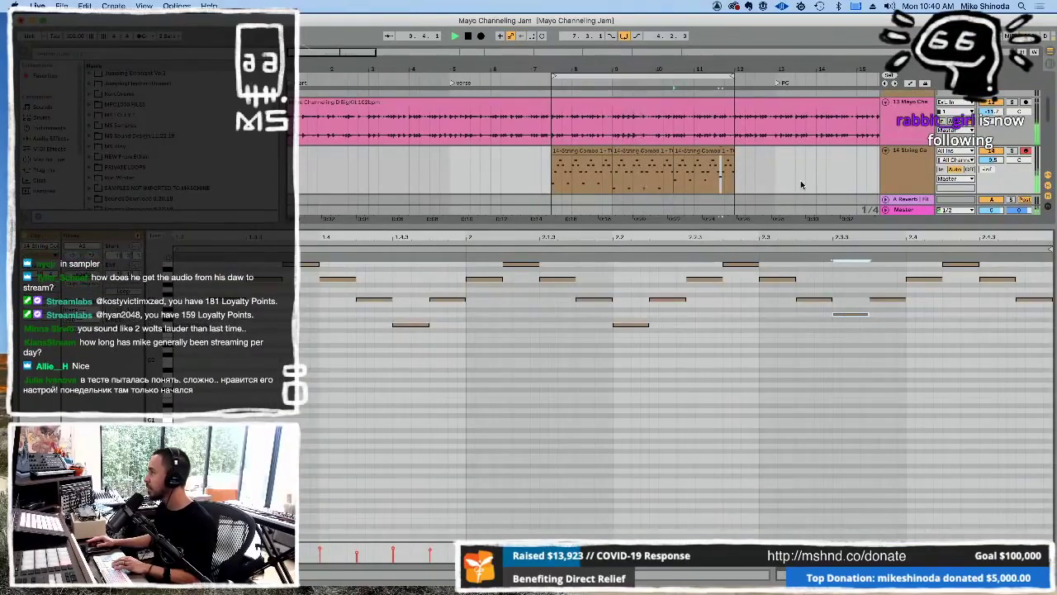
click(800, 177)
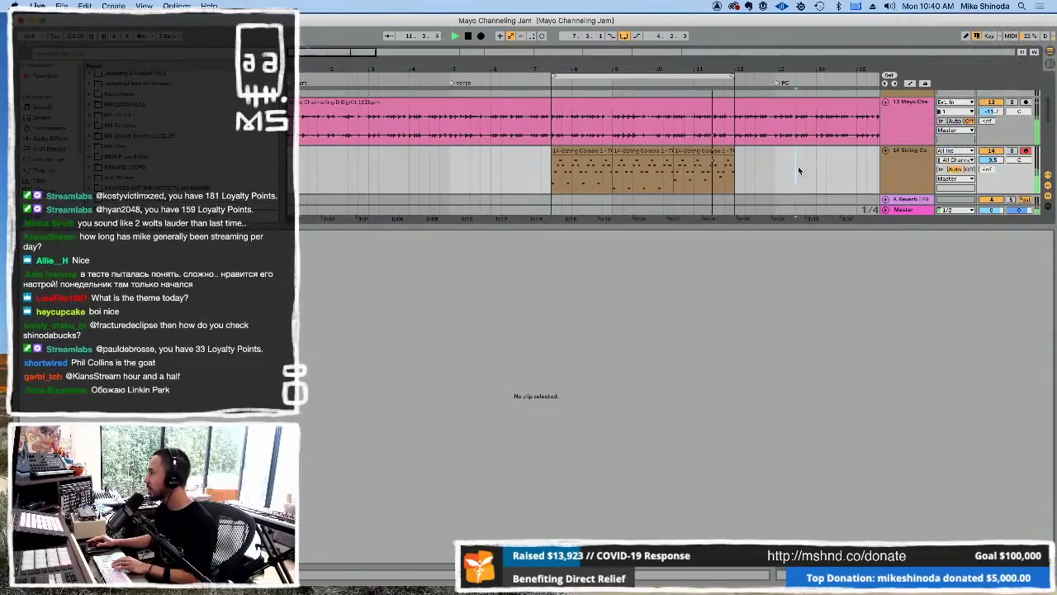
Check the third String Combo clip's notes and show the instrument on the String Combo track.
click(713, 152)
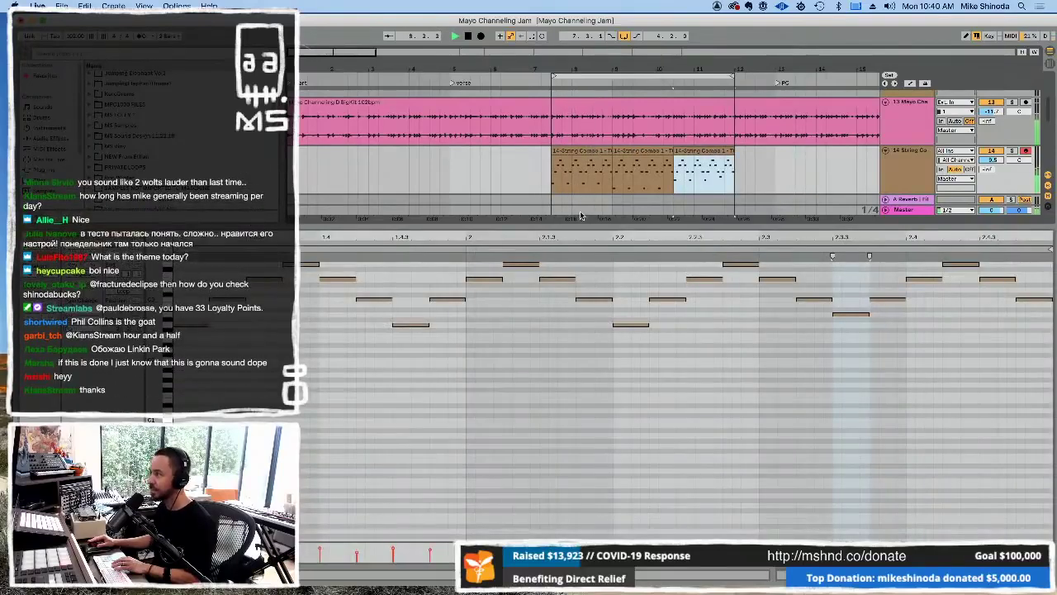
key(super+alt+l)
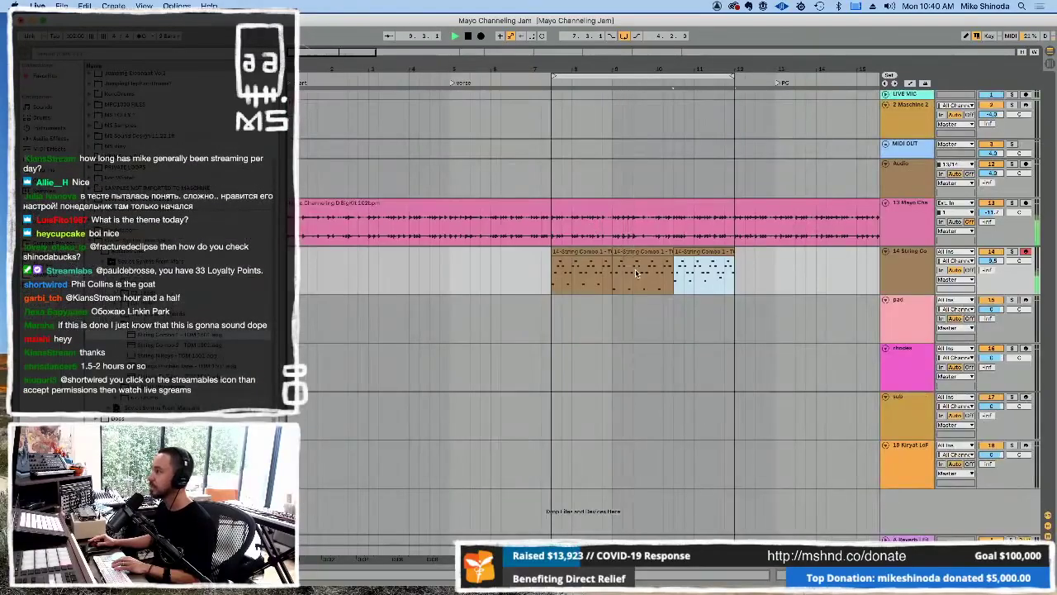
click(854, 256)
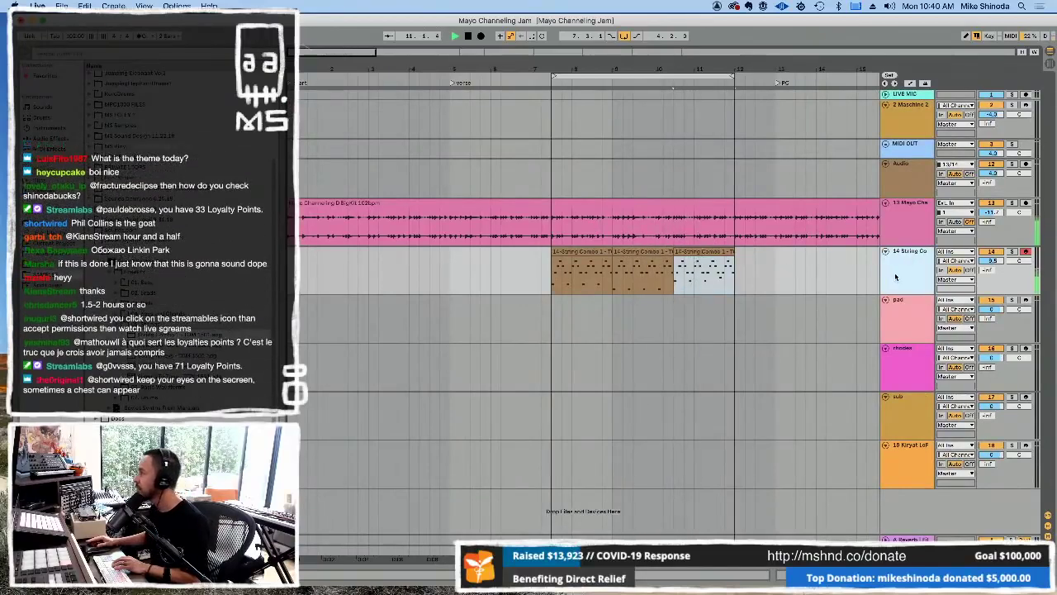
key(super+alt+l)
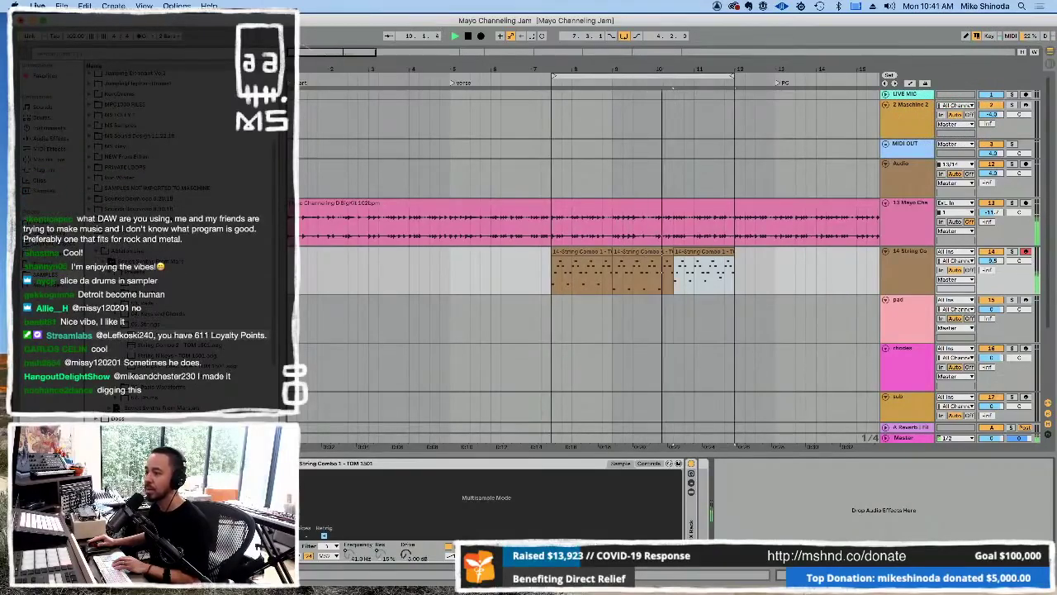
Consolidate the three String Combo clips into a single clip.
double_click(598, 250)
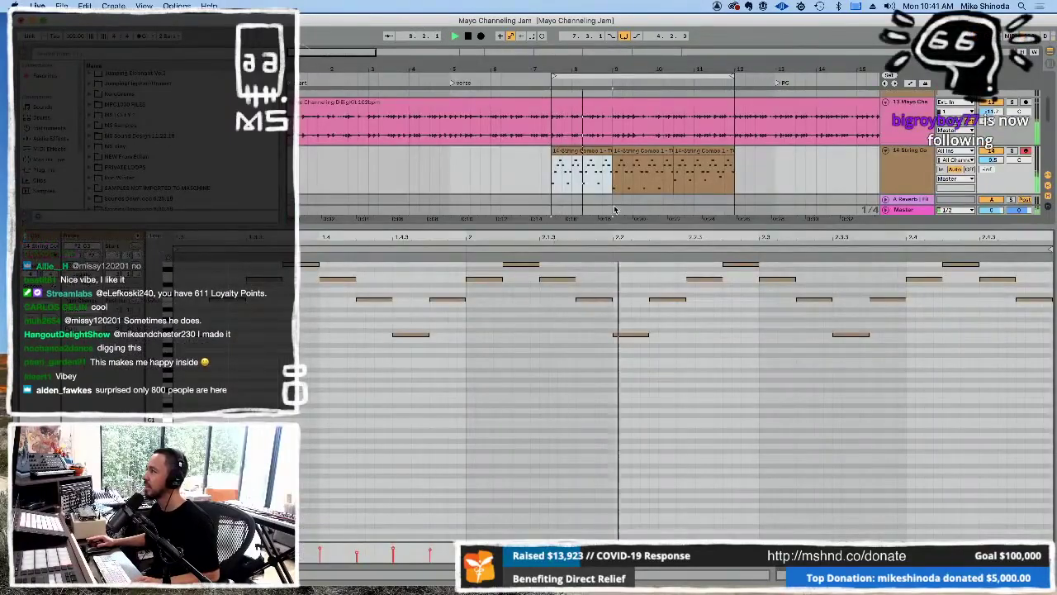
shift+click(696, 151)
right_click(696, 151)
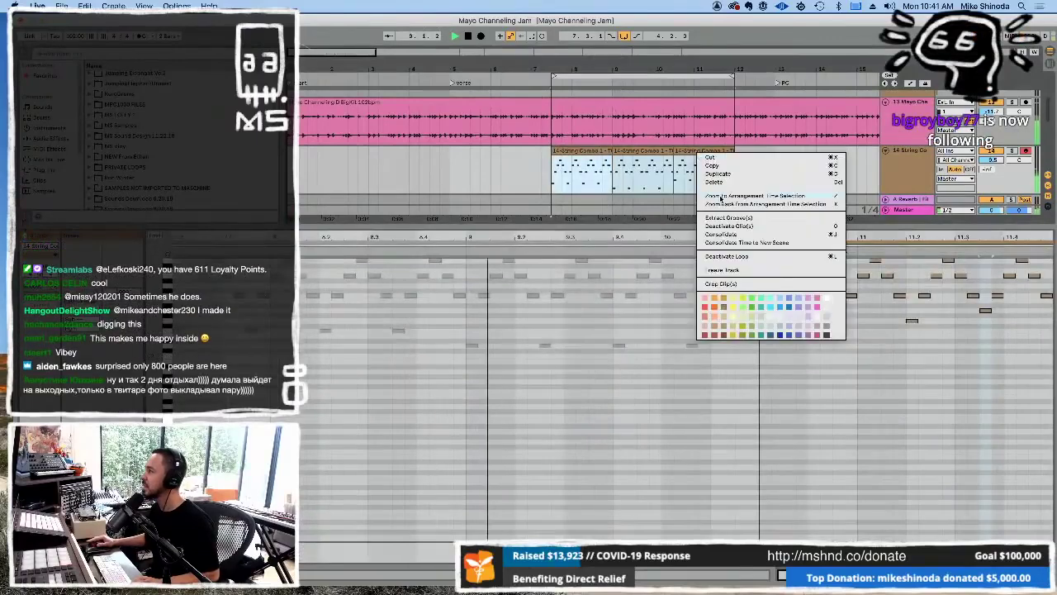
click(727, 236)
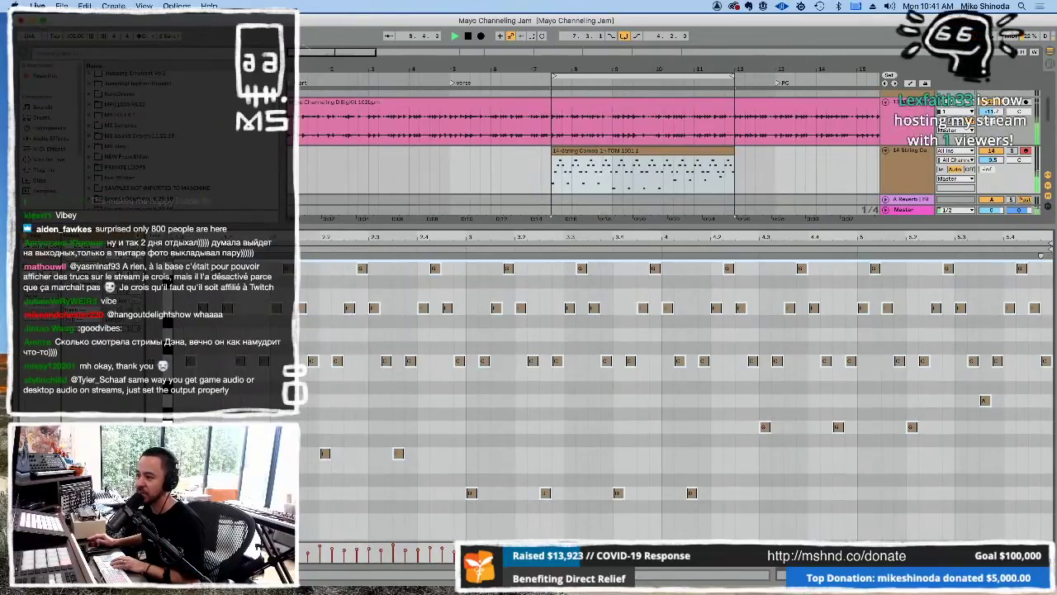
right_click(190, 251)
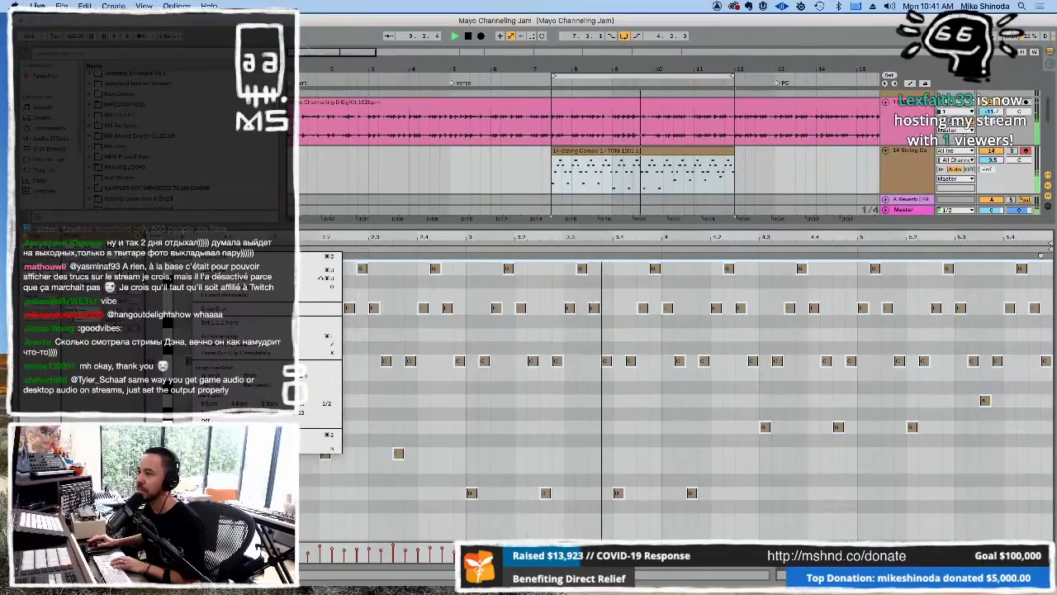
key(Escape)
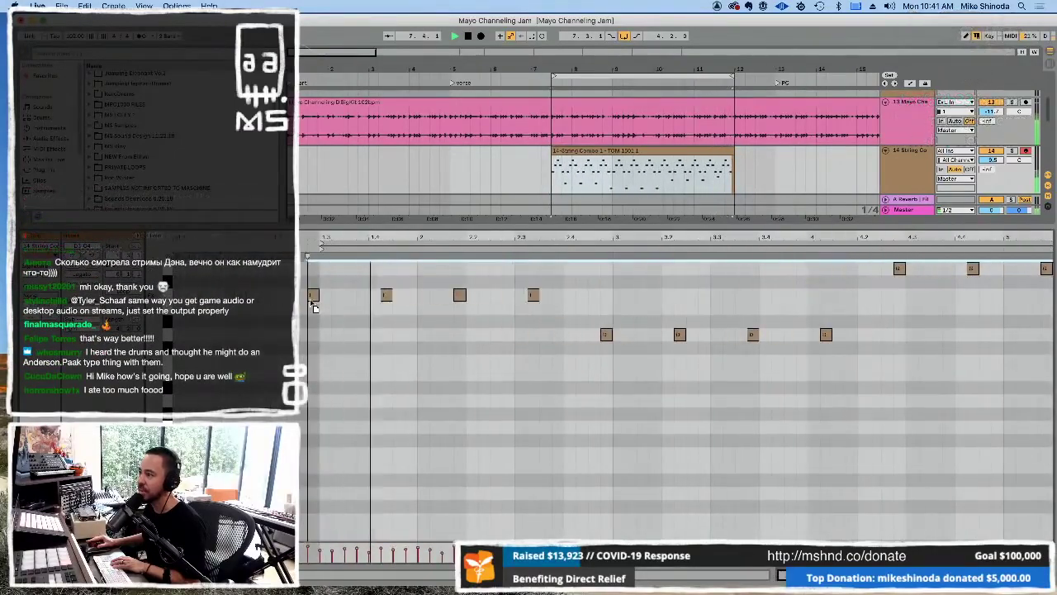
click(326, 296)
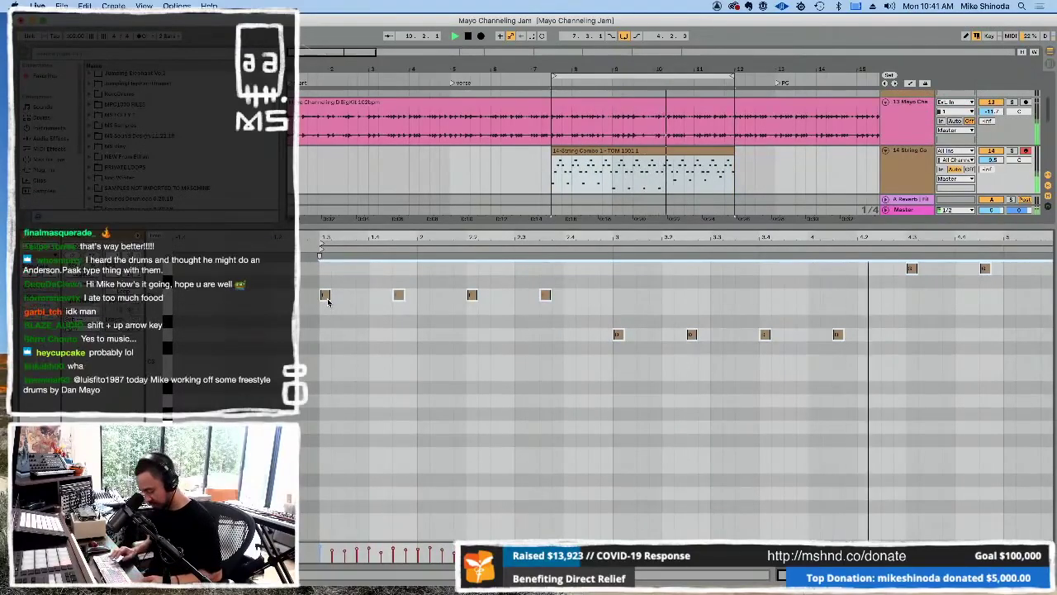
scroll(327, 299, up, 4)
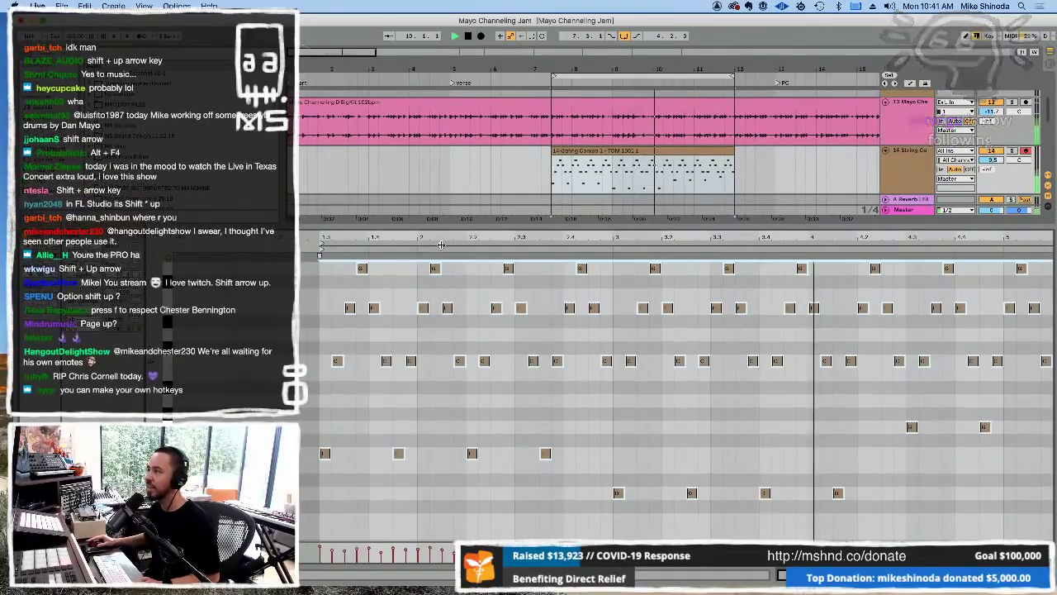
Lower the String Combo track's volume to -15.5 dB and duplicate the consolidated clip twice.
click(864, 171)
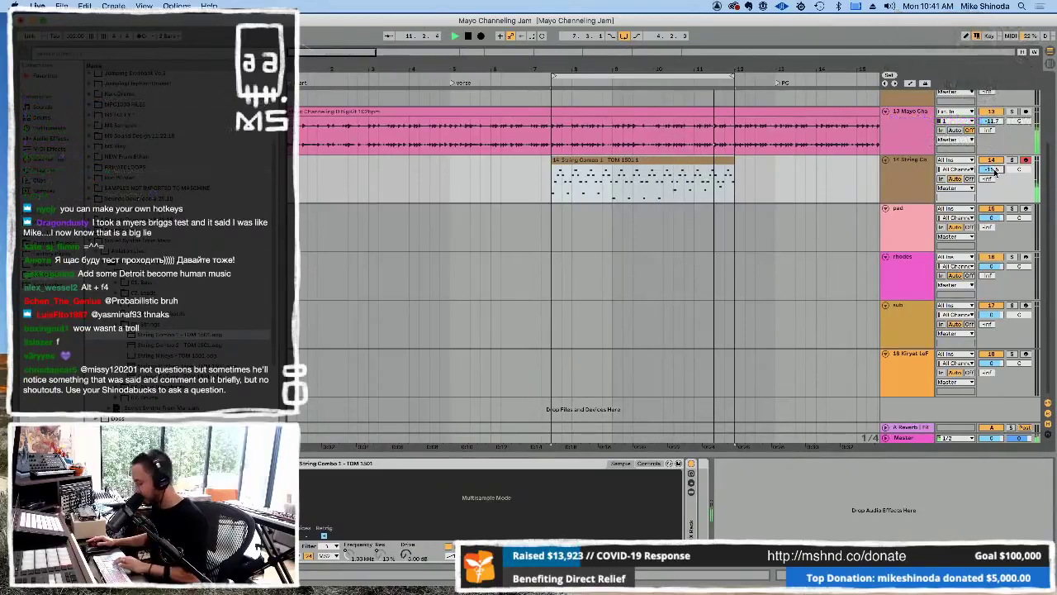
drag(562, 76, 556, 69)
click(448, 162)
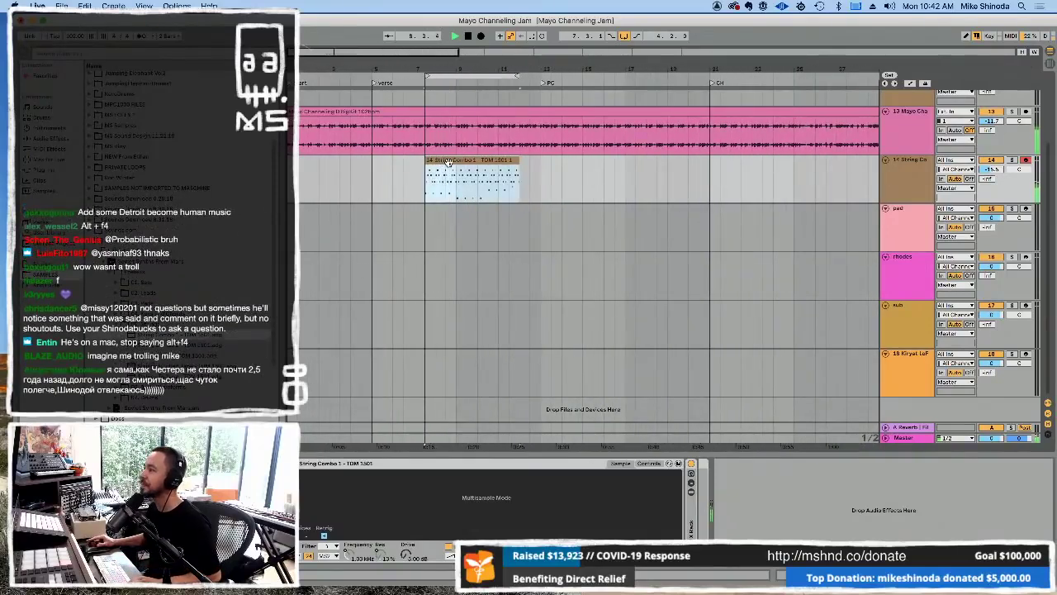
key(super+d)
key(super+d)
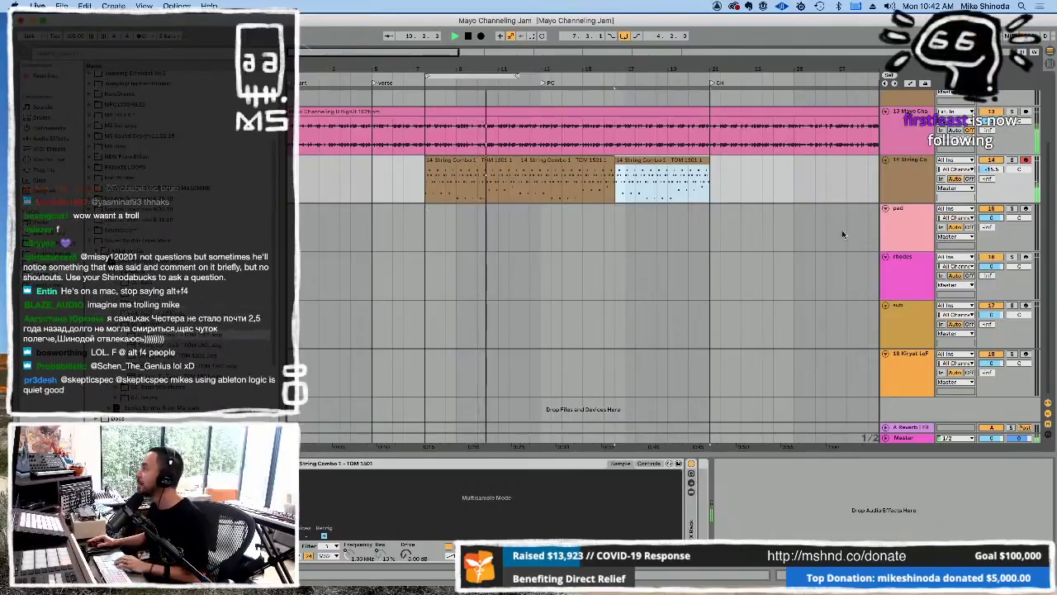
Arm the pad track for recording and add the HalfTime plug-in after its instrument.
click(915, 217)
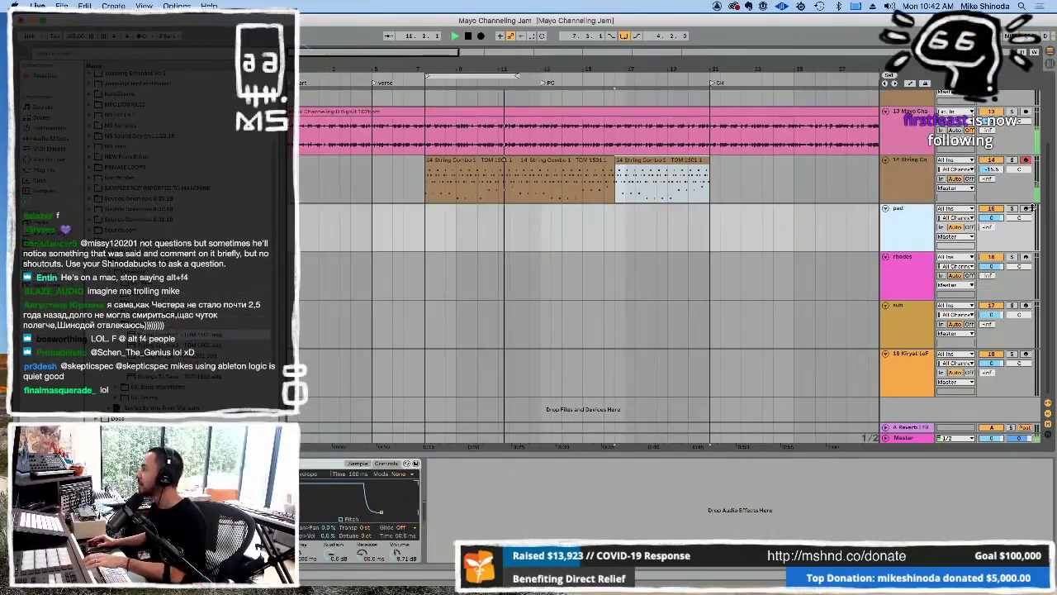
click(1027, 209)
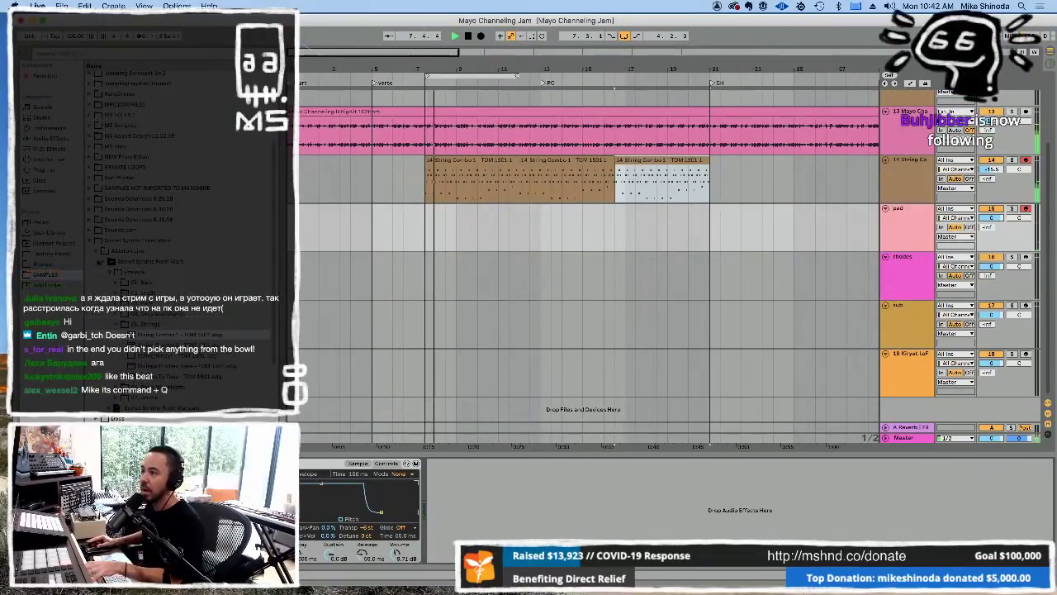
click(43, 170)
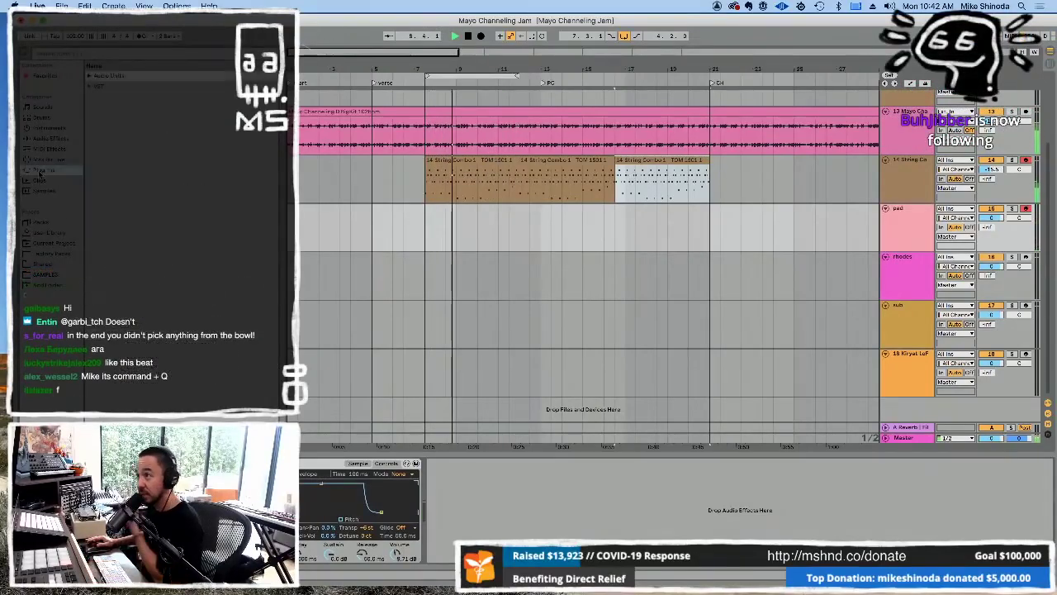
click(89, 76)
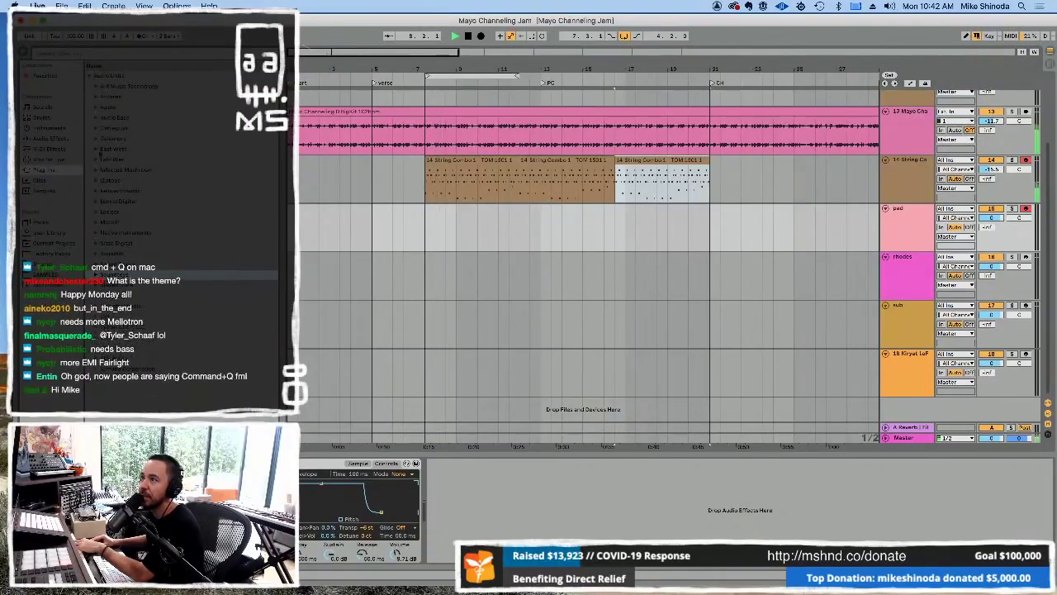
click(97, 130)
click(124, 138)
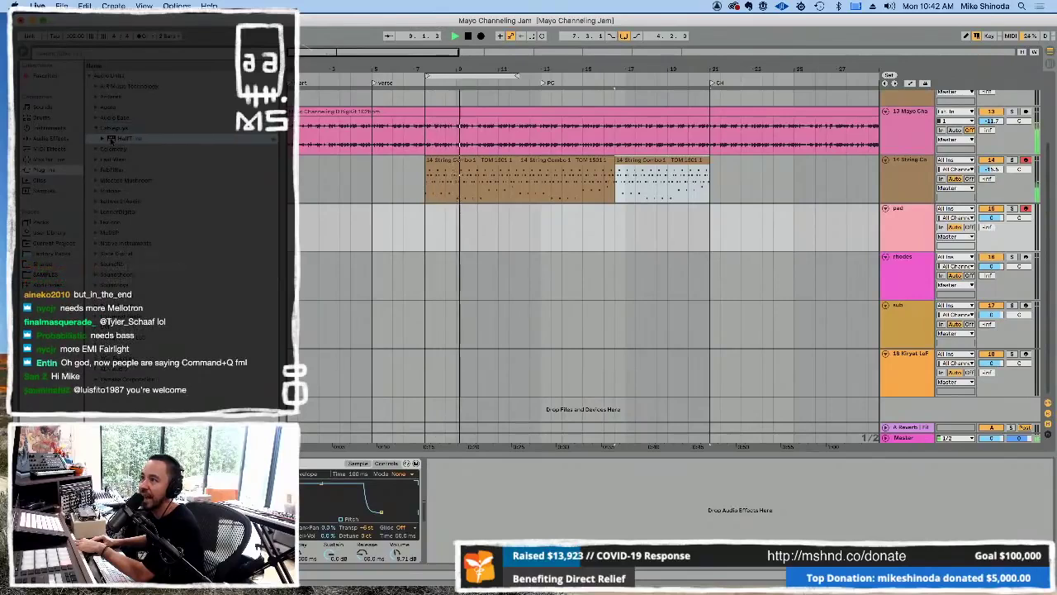
drag(488, 477, 488, 480)
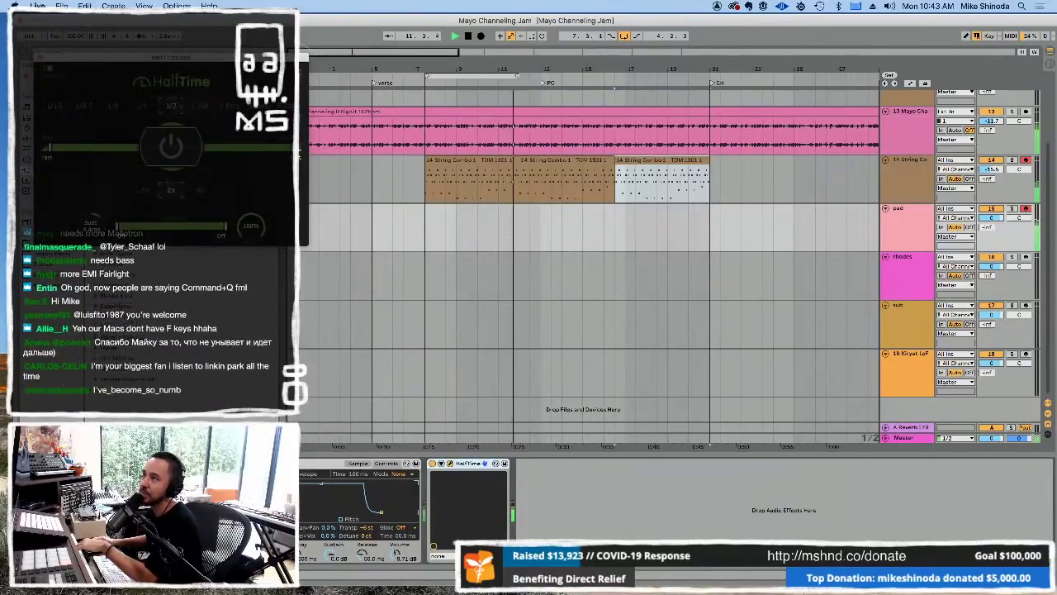
Switch on HalfTime for the pad track with a 1/4 loop length, and close its window.
drag(208, 54, 540, 15)
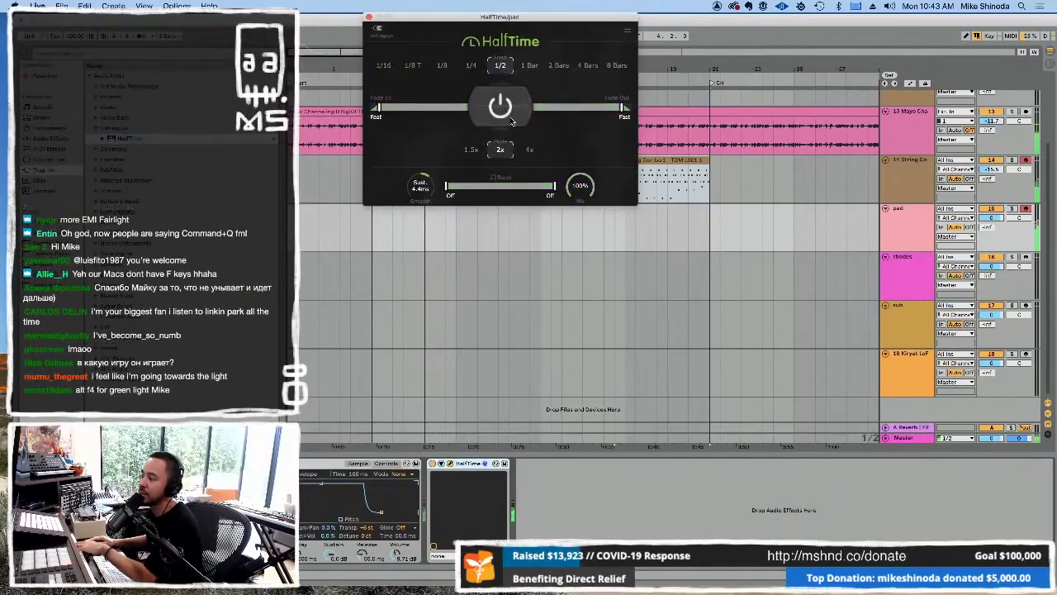
click(512, 121)
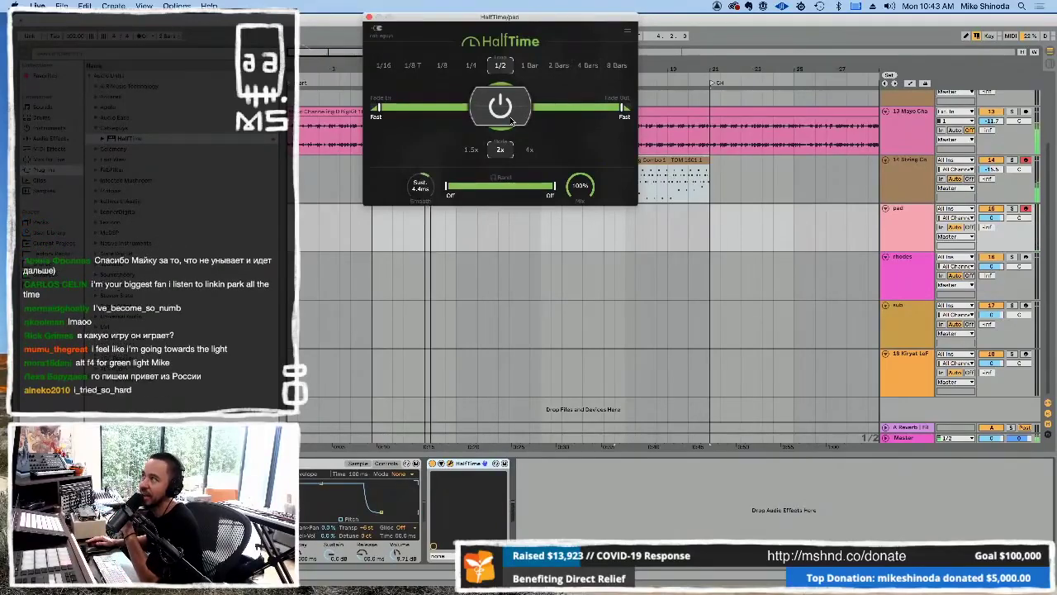
click(472, 67)
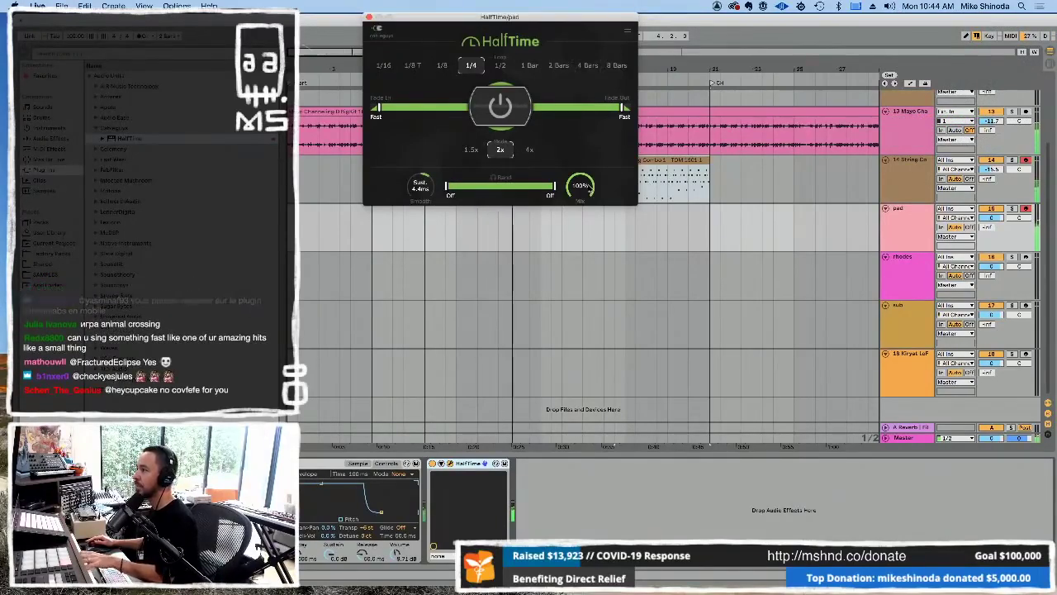
click(369, 18)
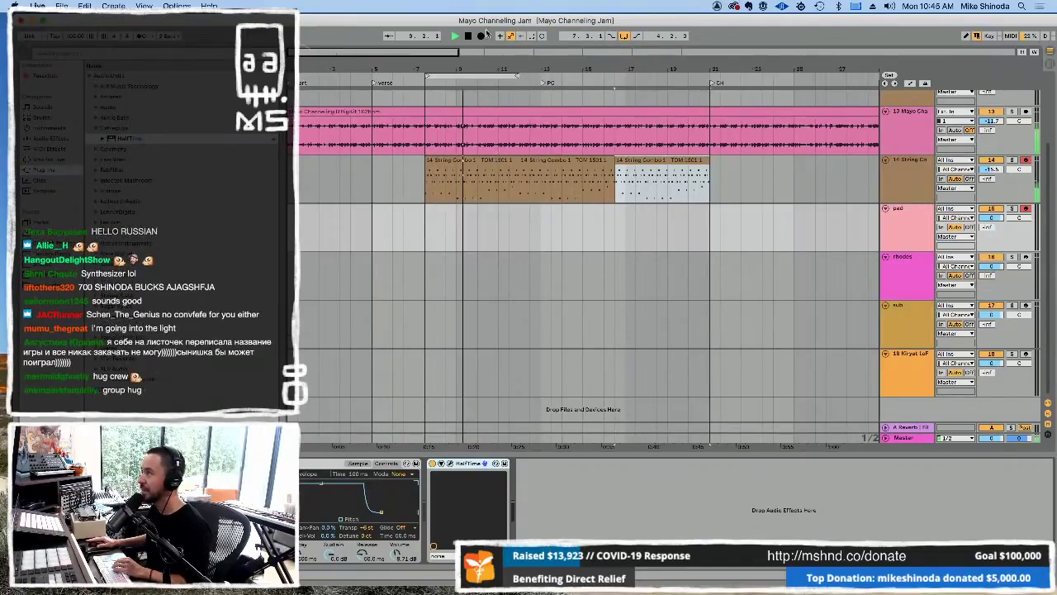
Extend the loop to cover 11 bars from bar 1, disarm the String Combo track and play the loop.
click(428, 76)
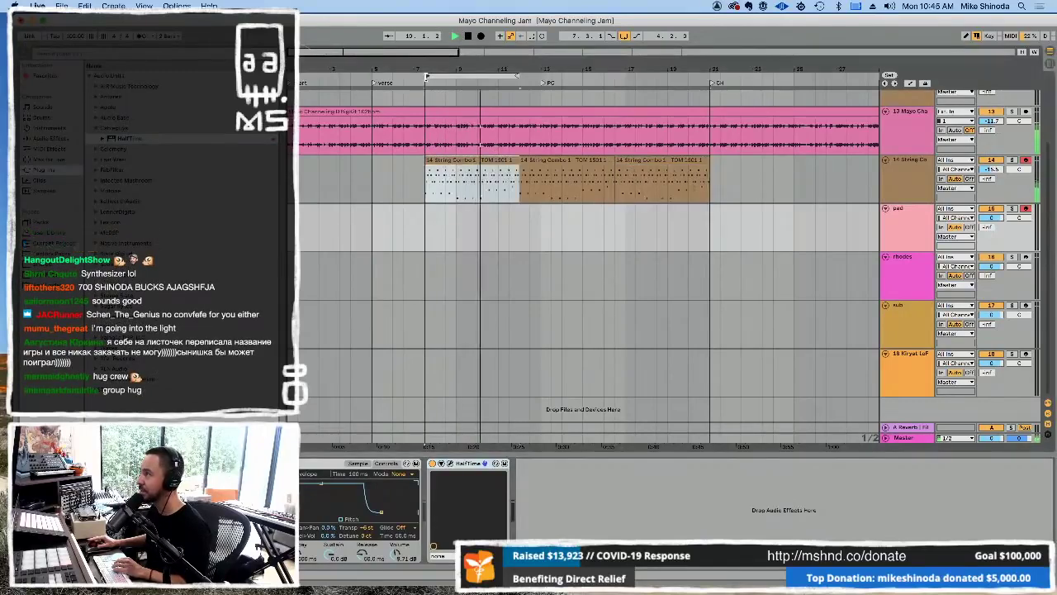
click(479, 104)
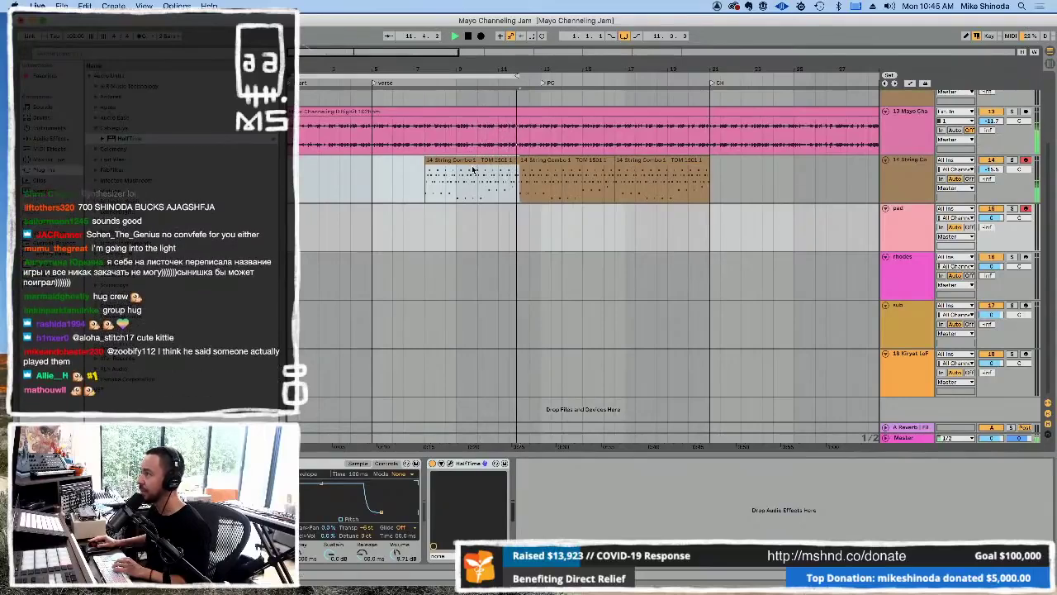
key(space)
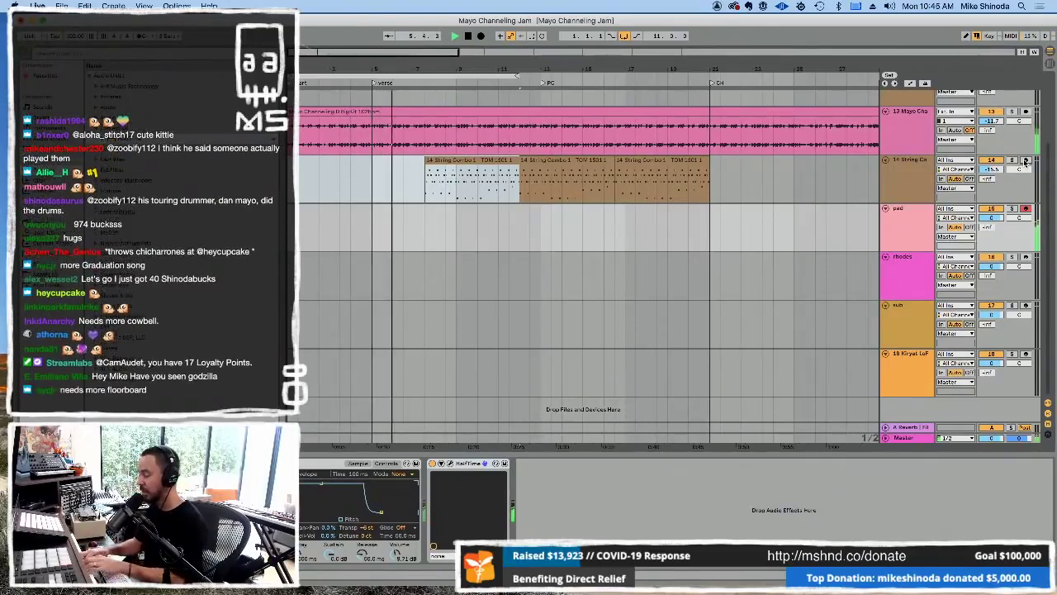
Review the HalfTime settings on the pad track and adjust the pad instrument's volume.
click(449, 463)
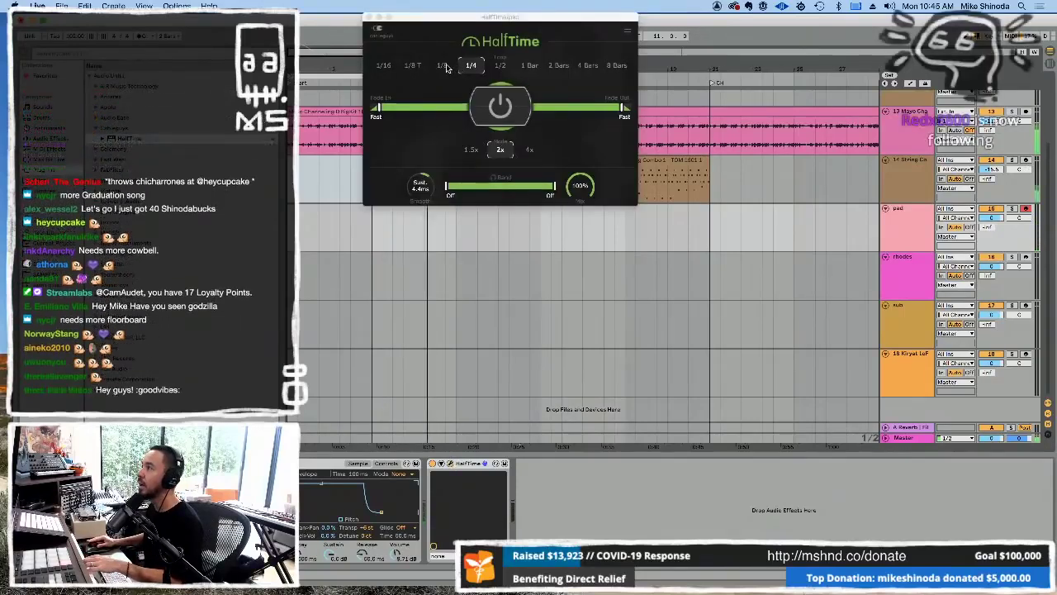
click(371, 17)
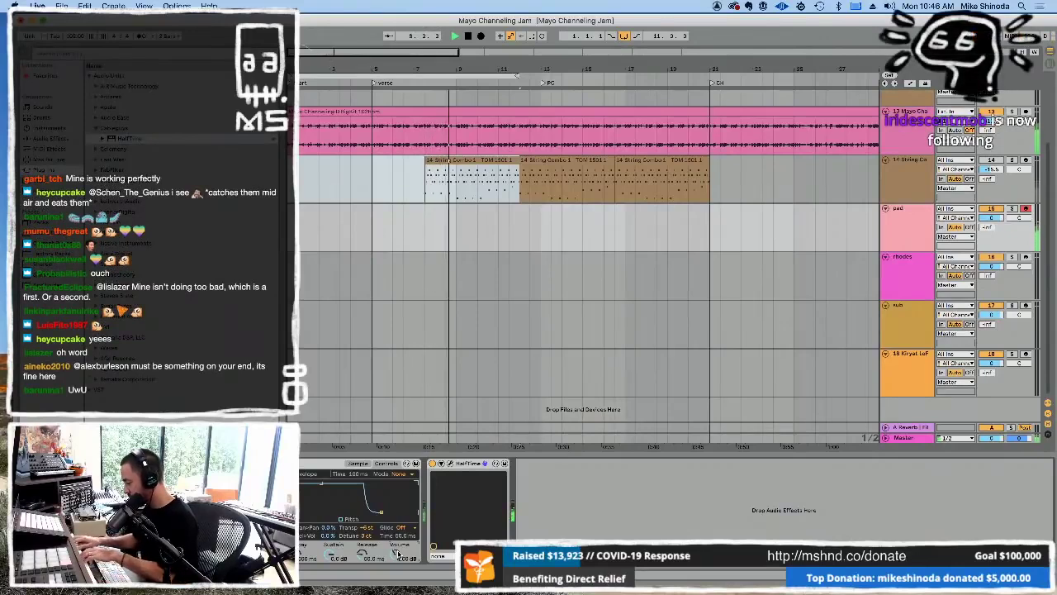
key(Down)
key(Down)
key(Down)
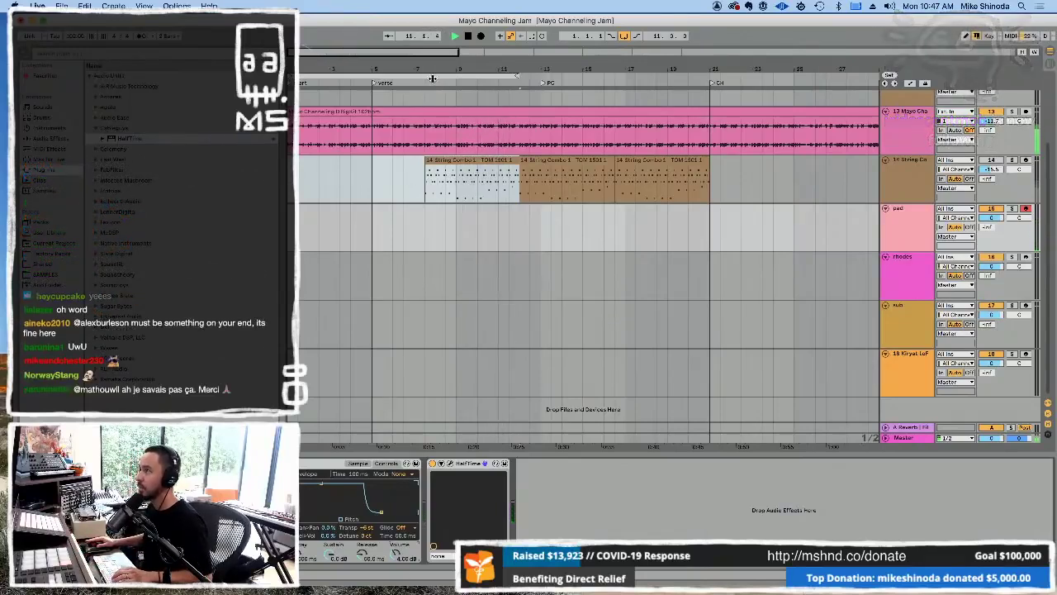
Loop the eight verse bars starting at bar 5 and arm the rhodes track instead of the pad track.
drag(432, 77, 521, 91)
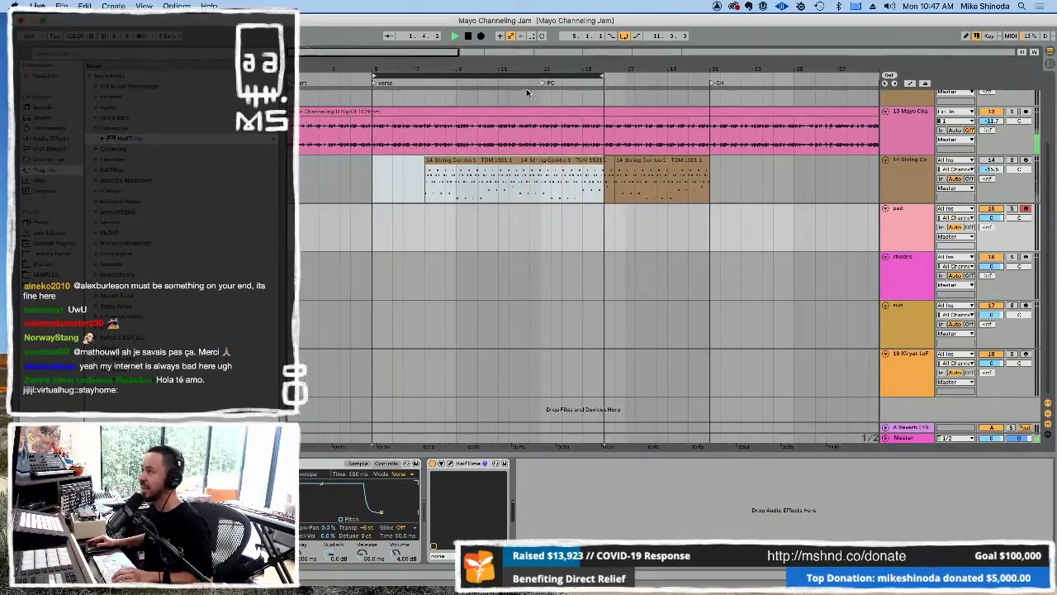
drag(602, 76, 541, 86)
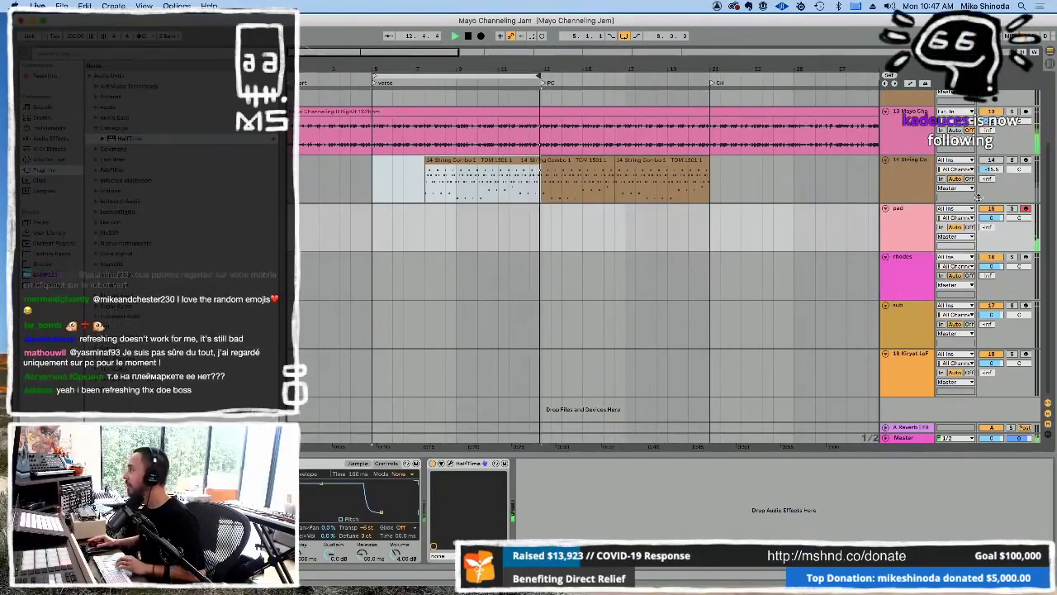
click(906, 265)
click(1027, 259)
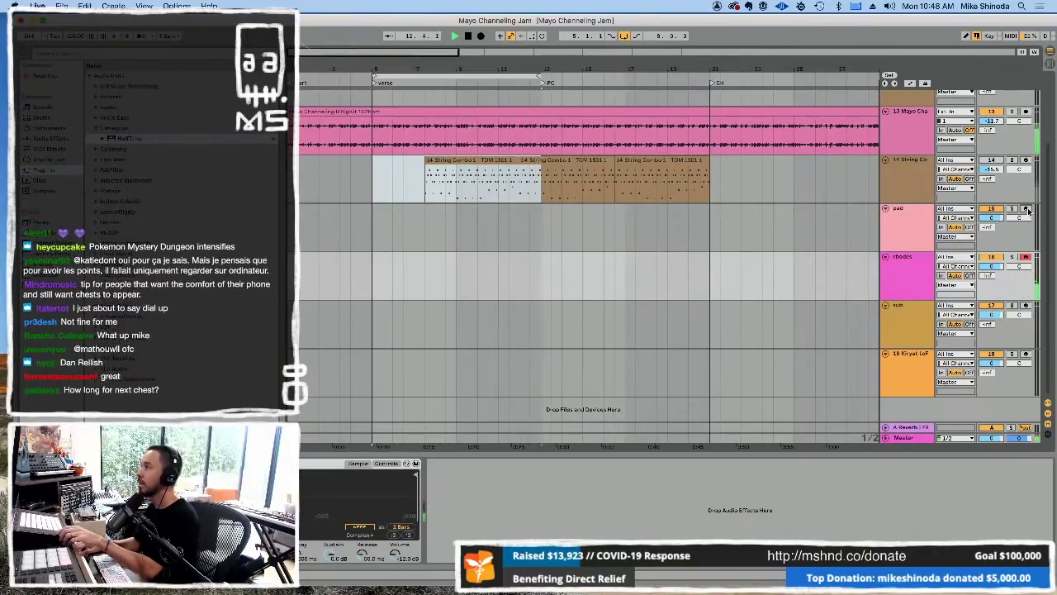
Record a trial rhodes take over the looped verse, check its notes and delete the clip.
key(F9)
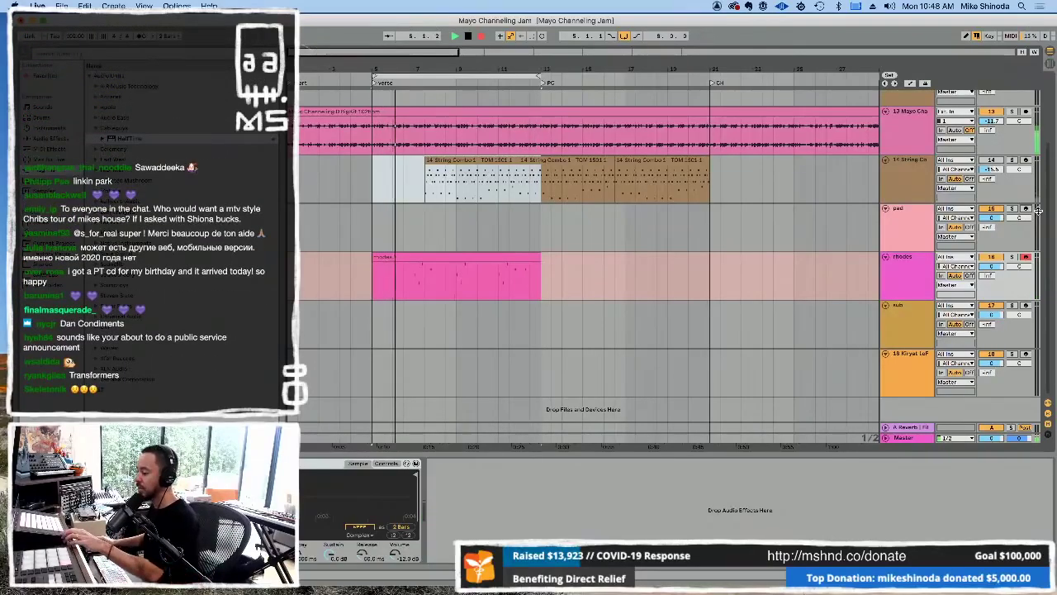
click(455, 259)
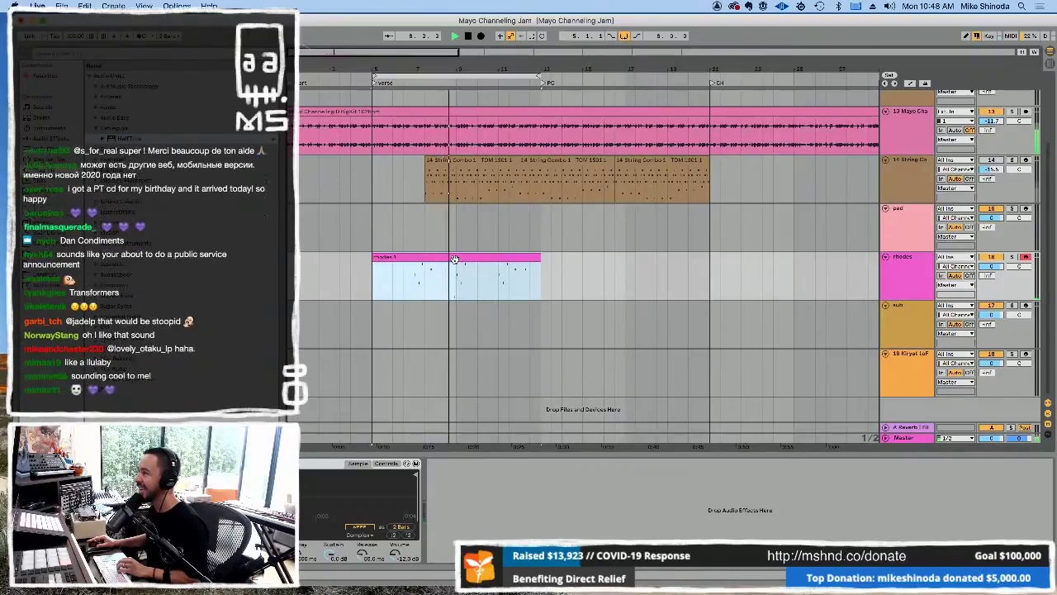
double_click(455, 258)
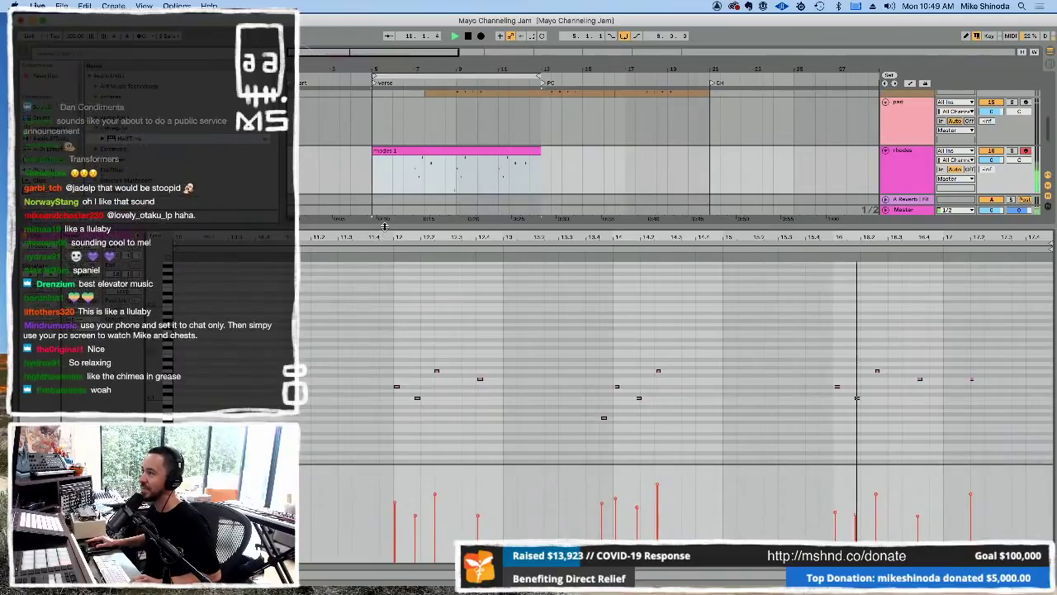
key(super+alt+l)
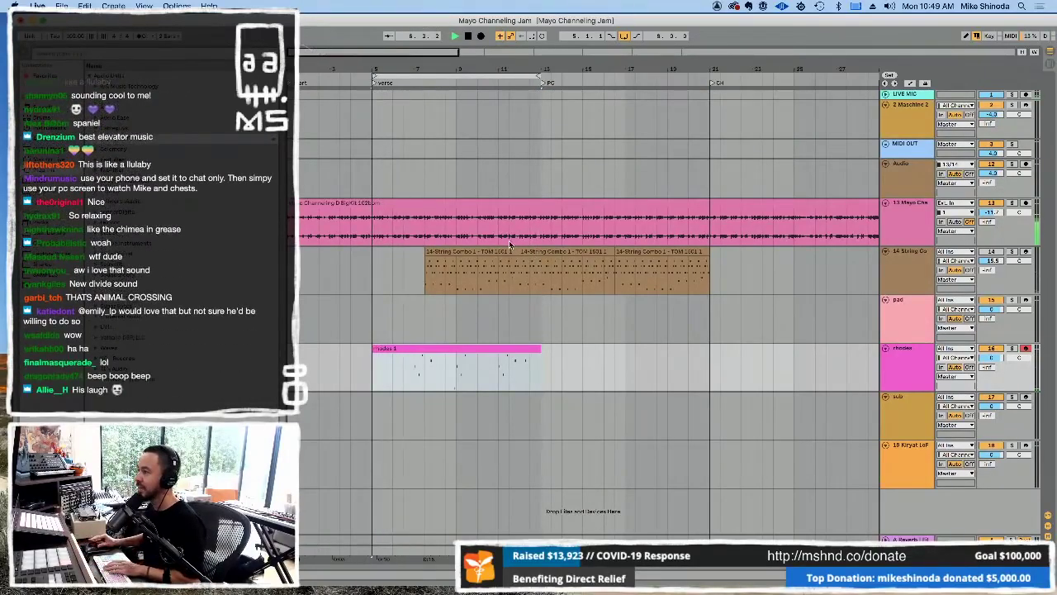
click(488, 351)
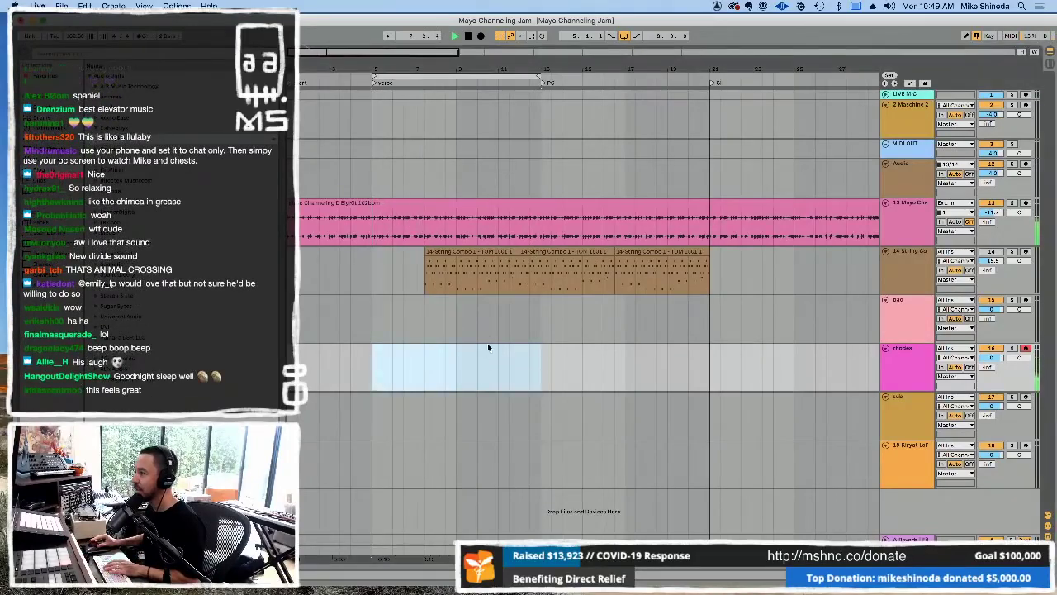
Record a new rhodes take over the looped verse and open its clip for editing.
click(480, 36)
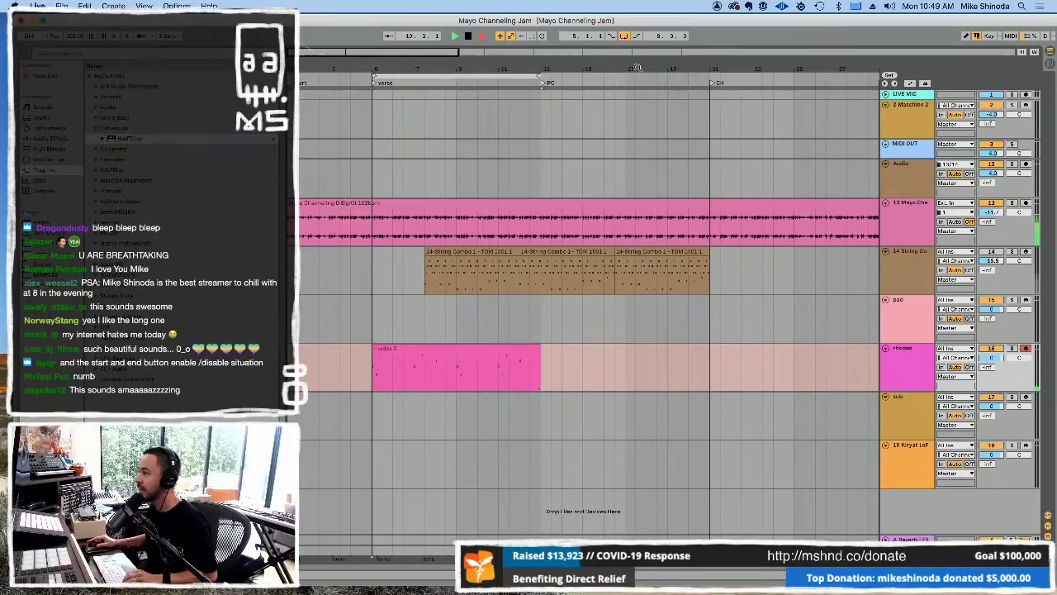
click(481, 351)
double_click(482, 351)
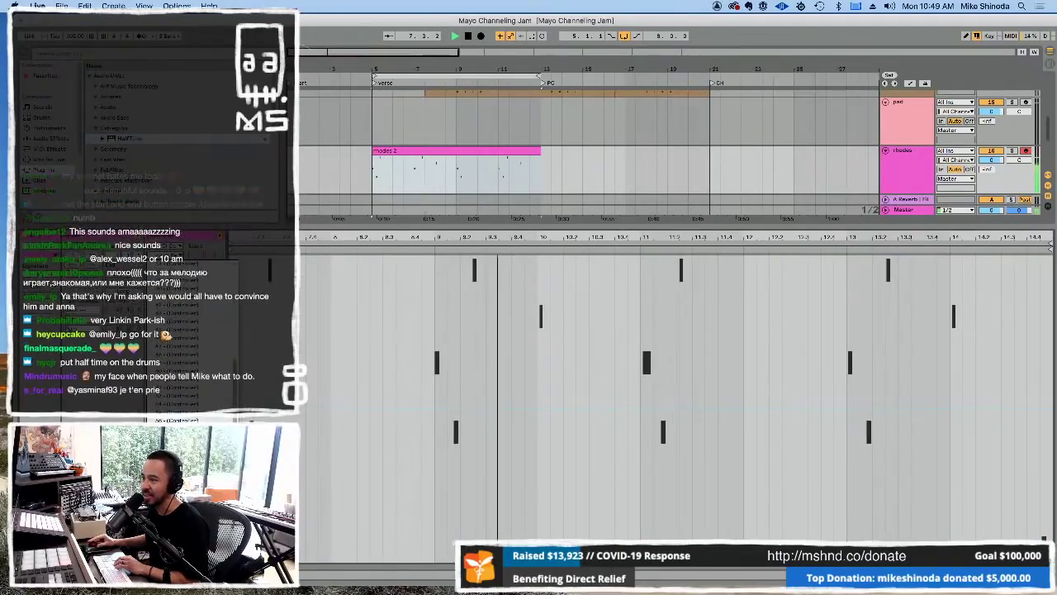
Fill the gaps in the rhodes clip's controller envelope so it holds its maximum throughout, and close the clip editor.
click(504, 479)
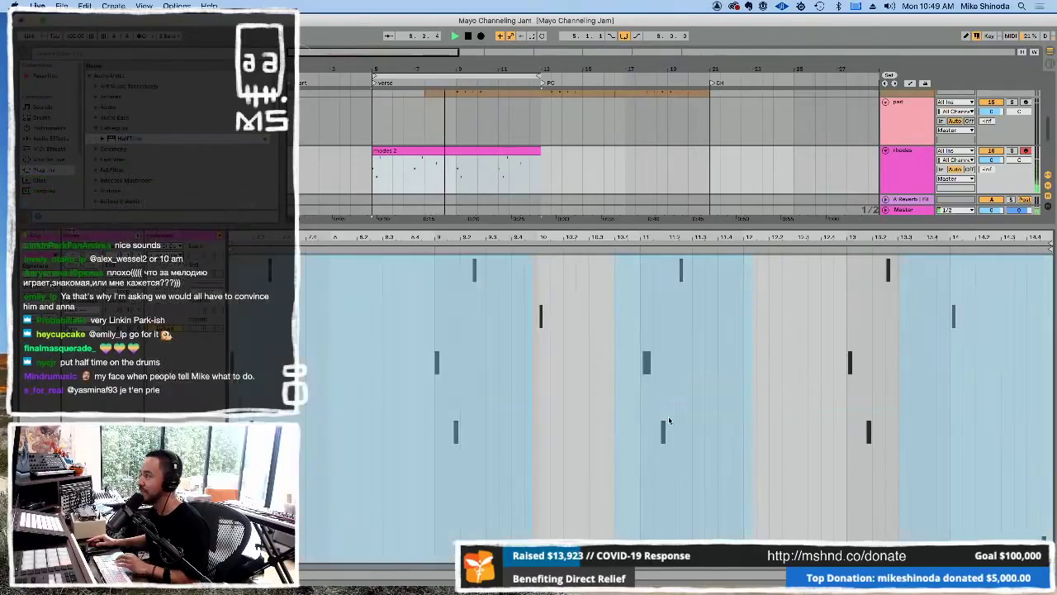
click(646, 364)
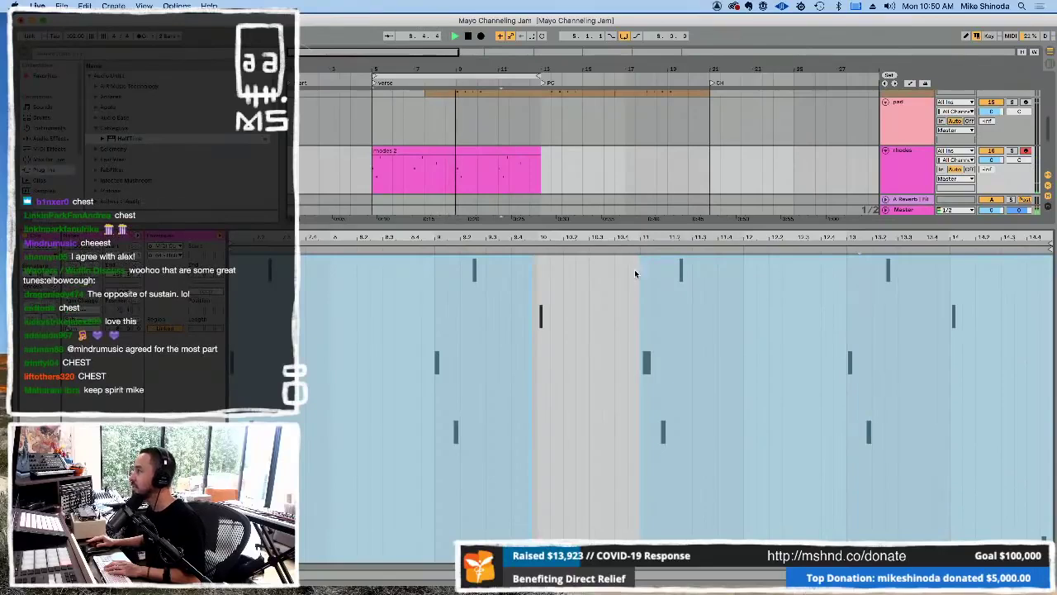
scroll(633, 264, up, 5)
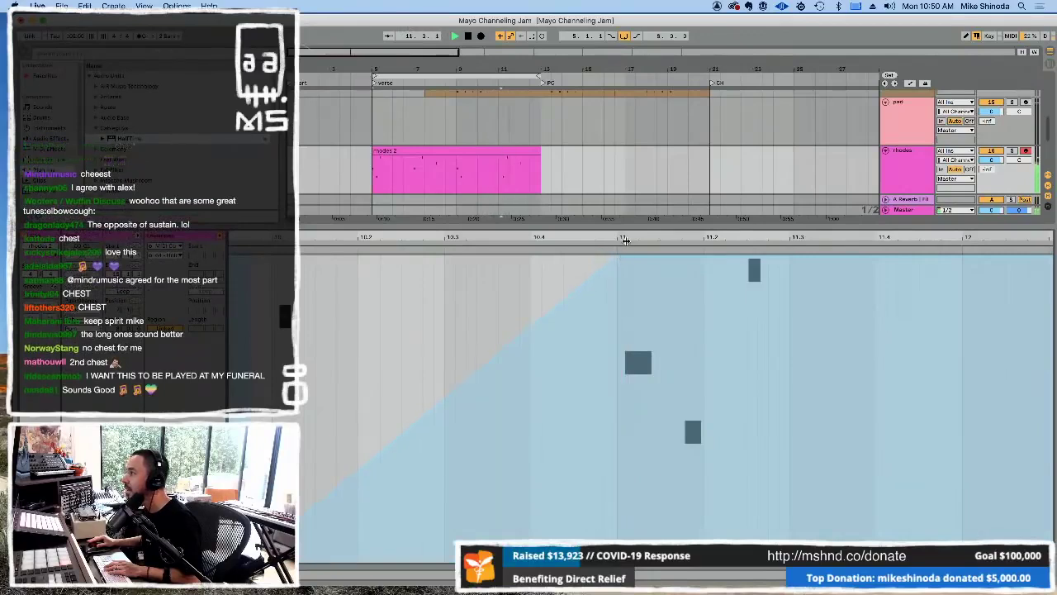
scroll(626, 241, down, 10)
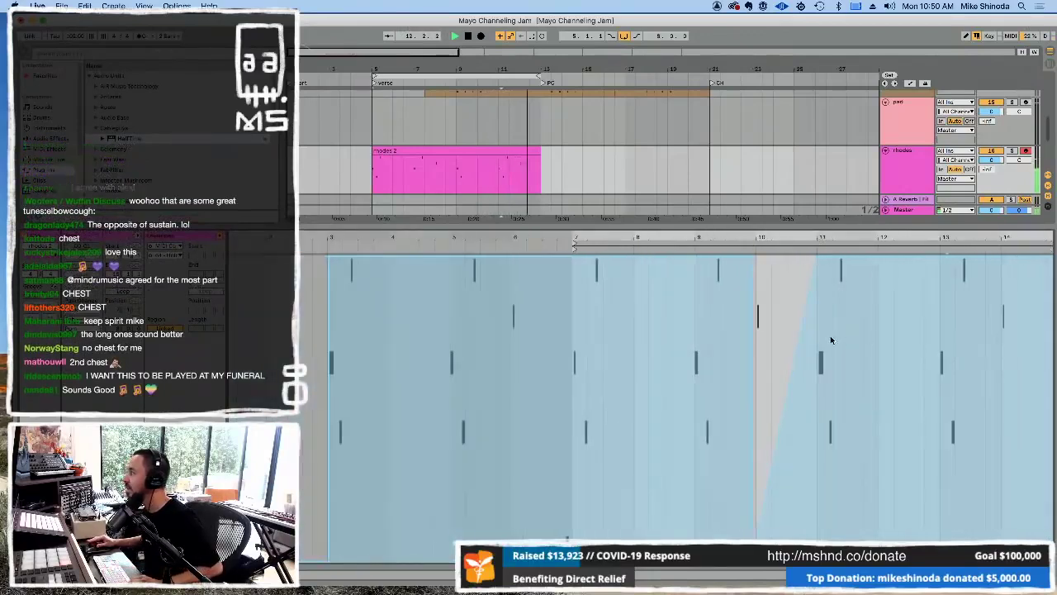
drag(821, 340, 881, 341)
click(568, 313)
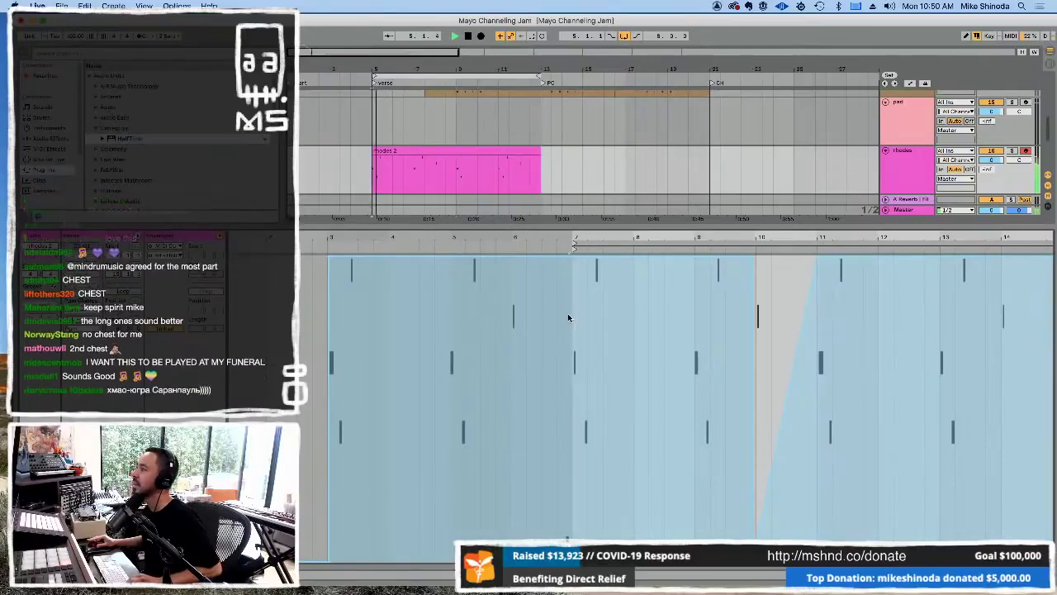
drag(695, 306, 790, 310)
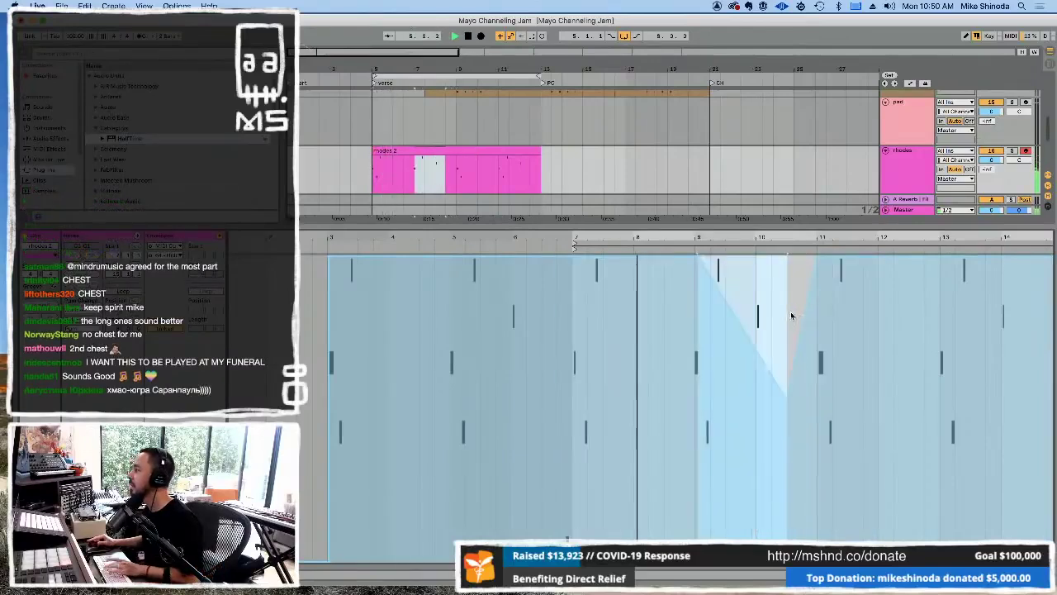
click(787, 402)
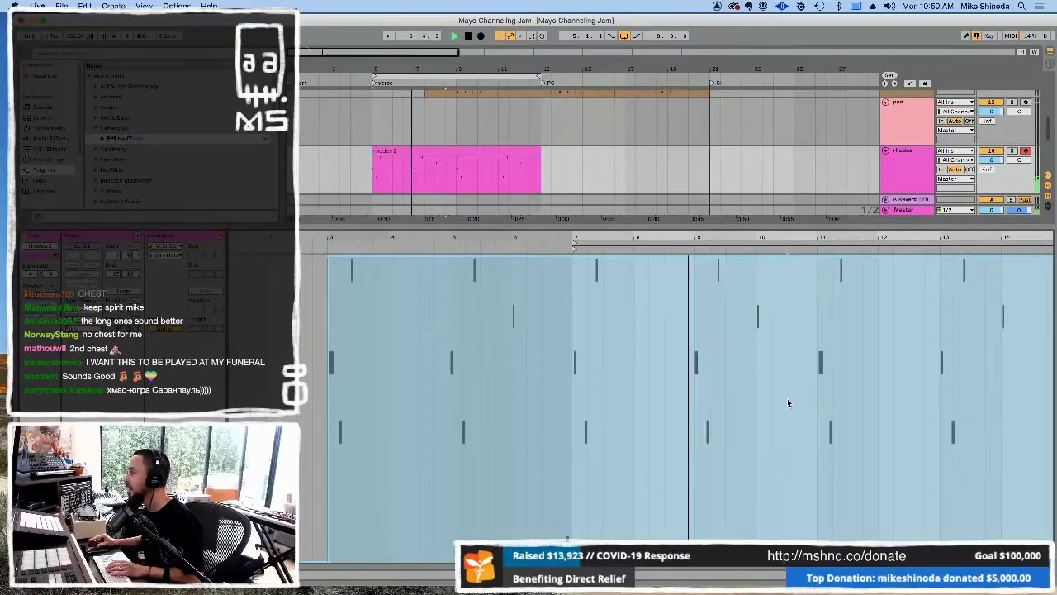
click(496, 55)
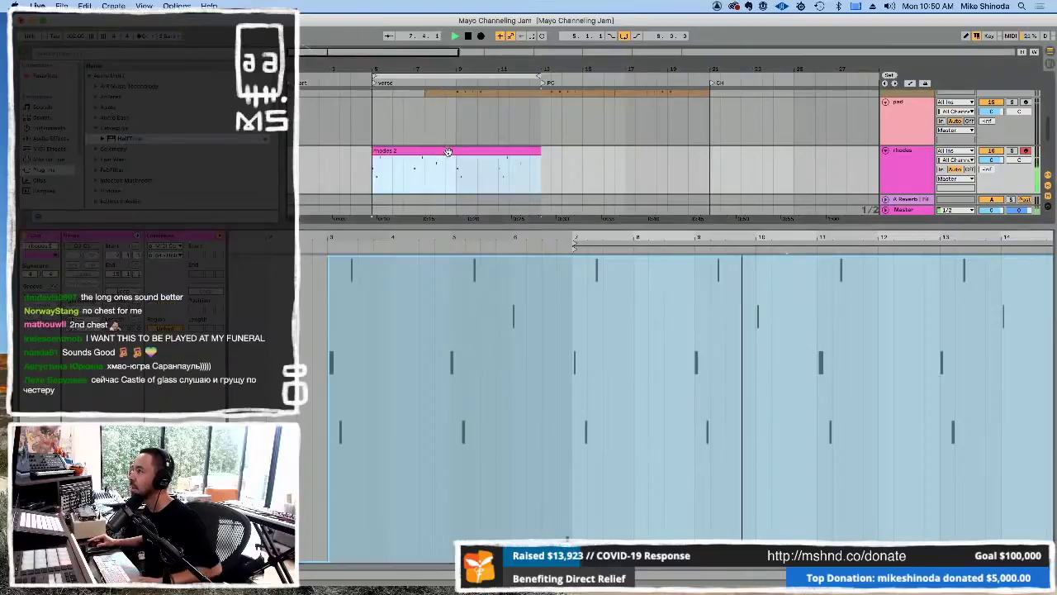
drag(496, 55, 534, 232)
key(super+alt+l)
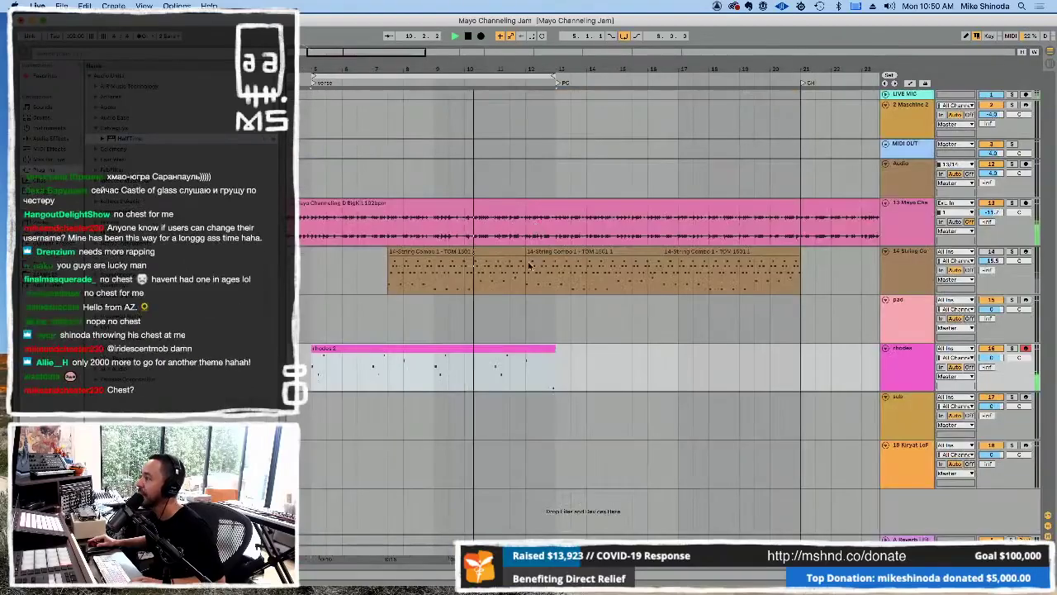
Move the first String Combo clip to the start of the verse at bar 5.
click(460, 253)
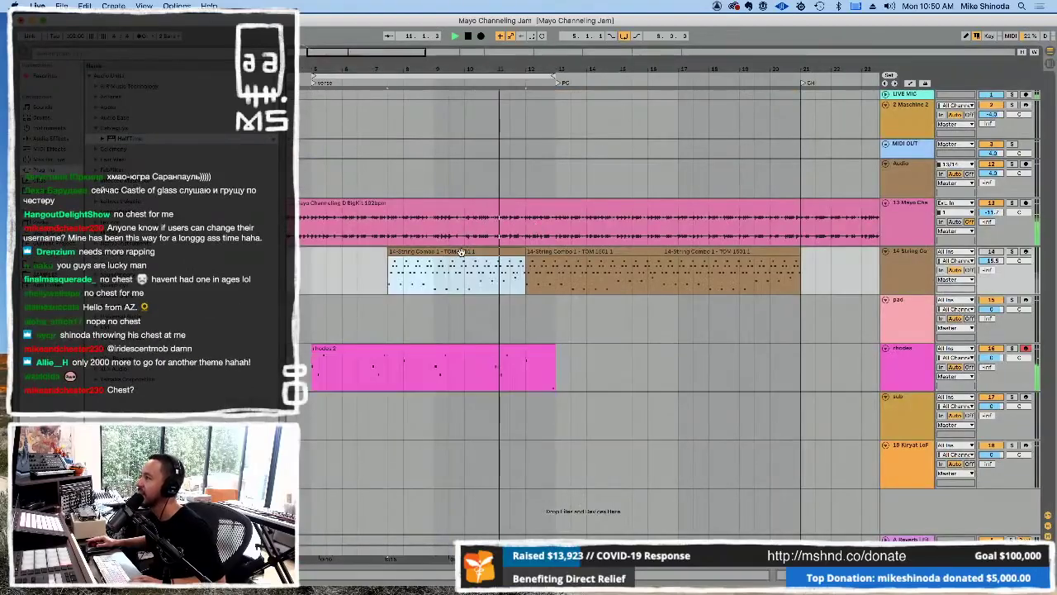
key(super+x)
click(311, 268)
key(super+v)
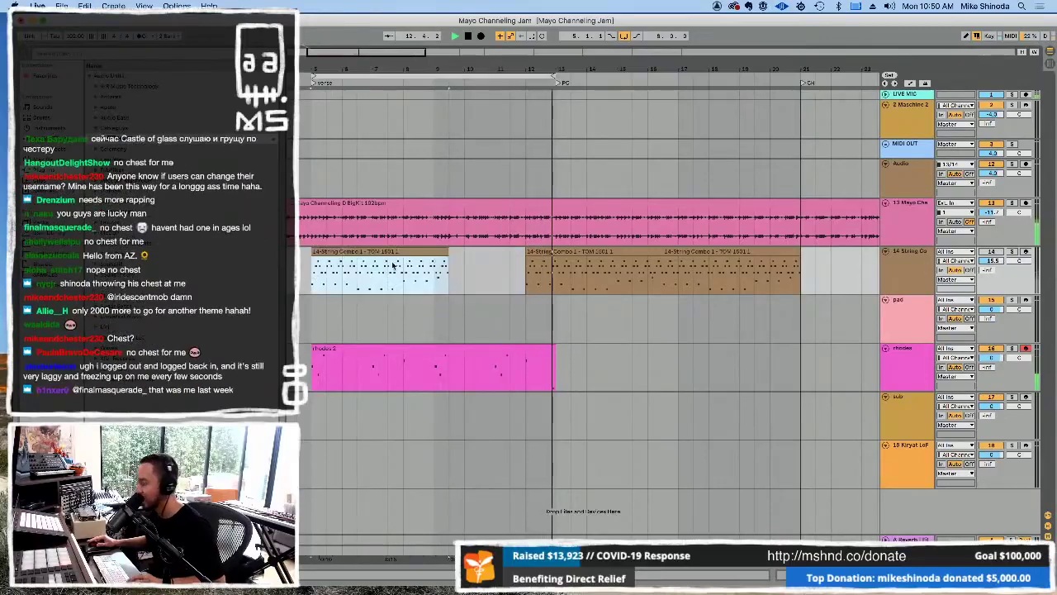
click(983, 243)
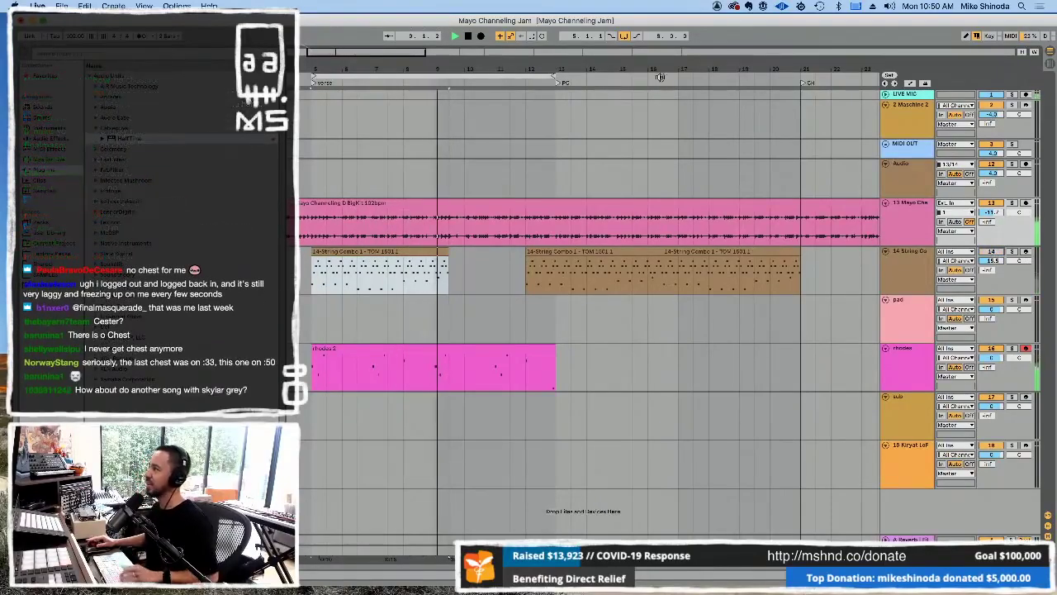
Add the ValhallaDelay plug-in to the rhodes track, set its spread to 12.6 ms and close its window.
key(minus)
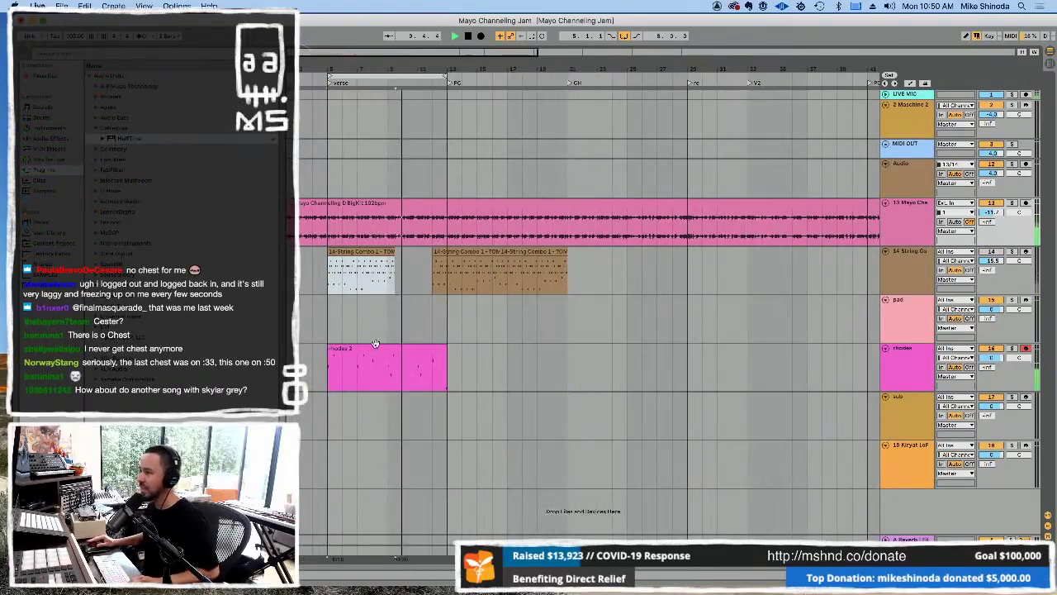
click(377, 347)
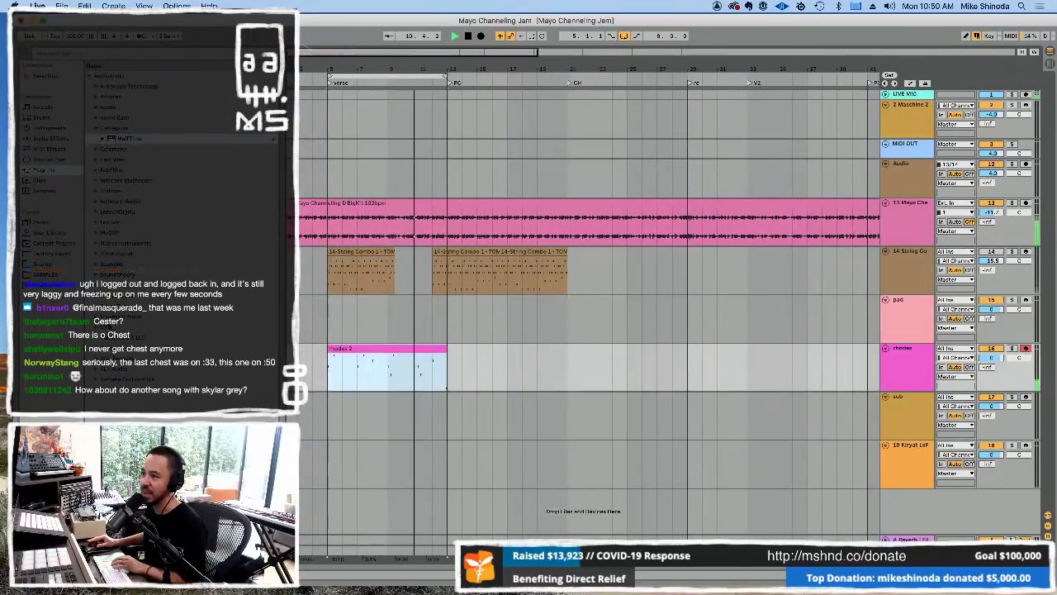
click(96, 255)
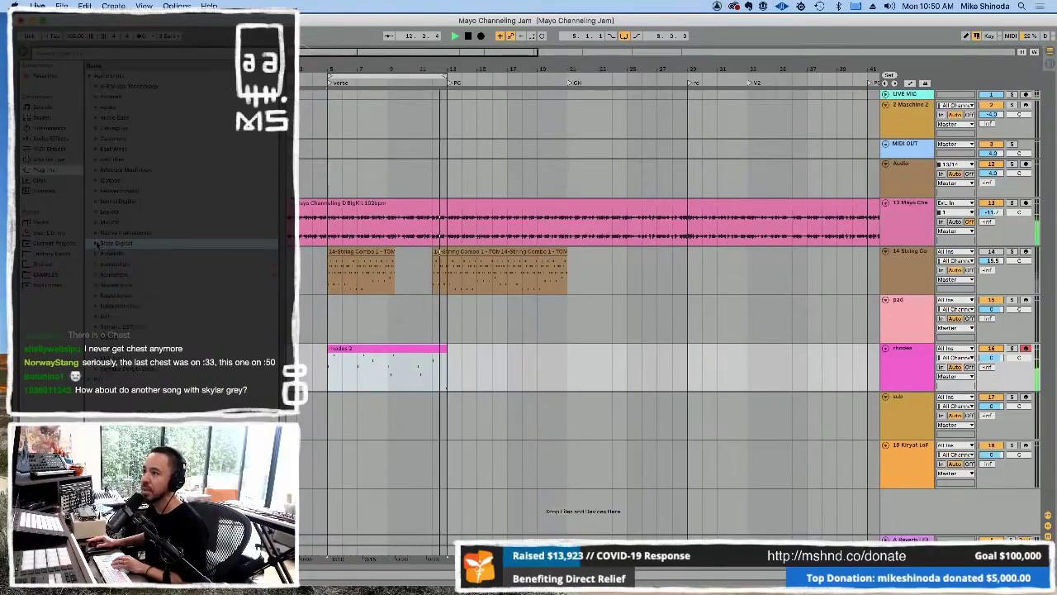
click(97, 245)
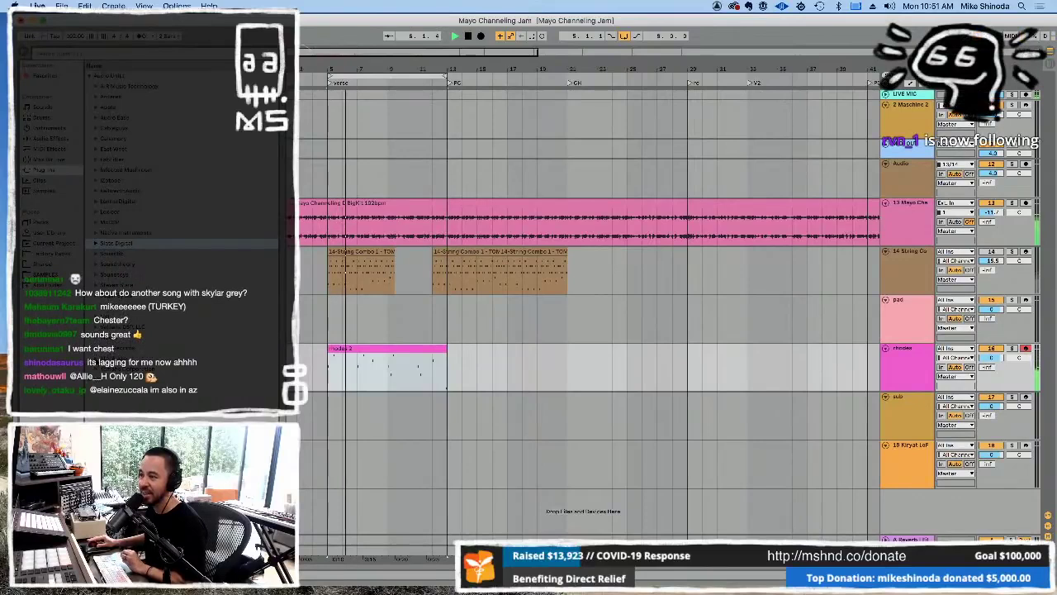
click(165, 361)
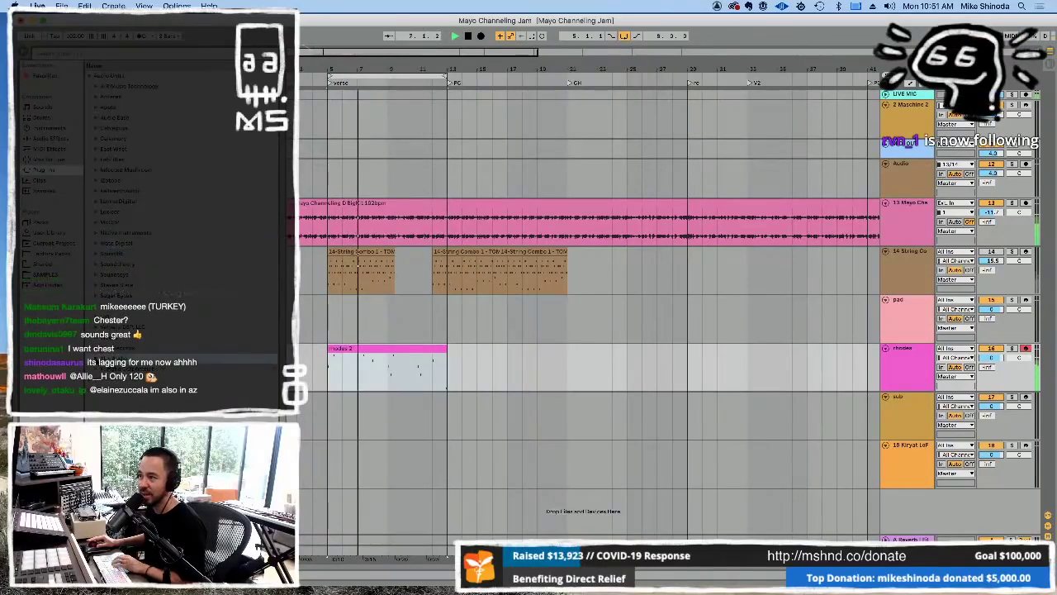
click(165, 348)
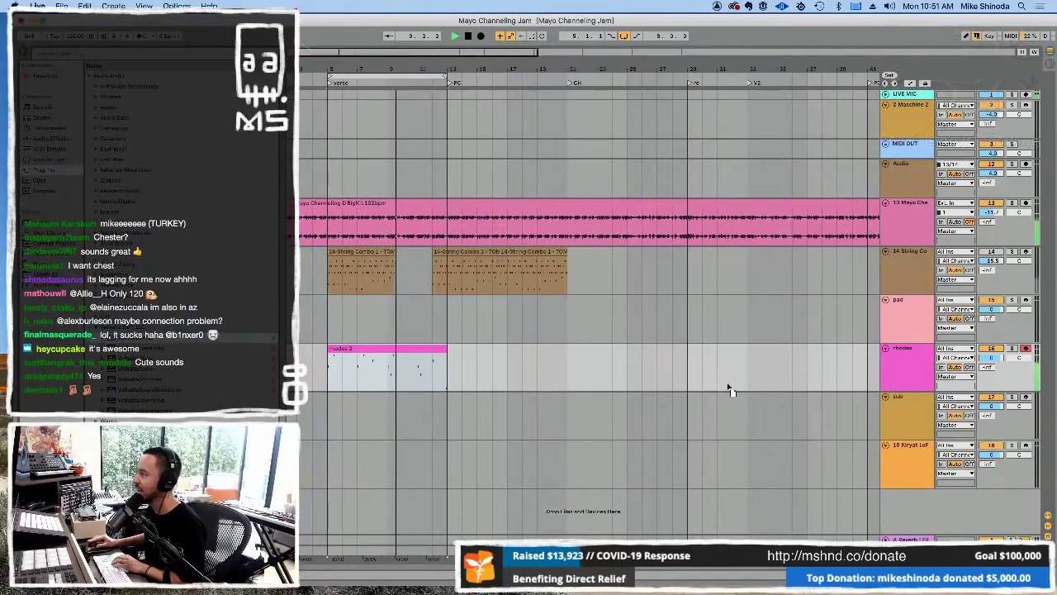
double_click(901, 357)
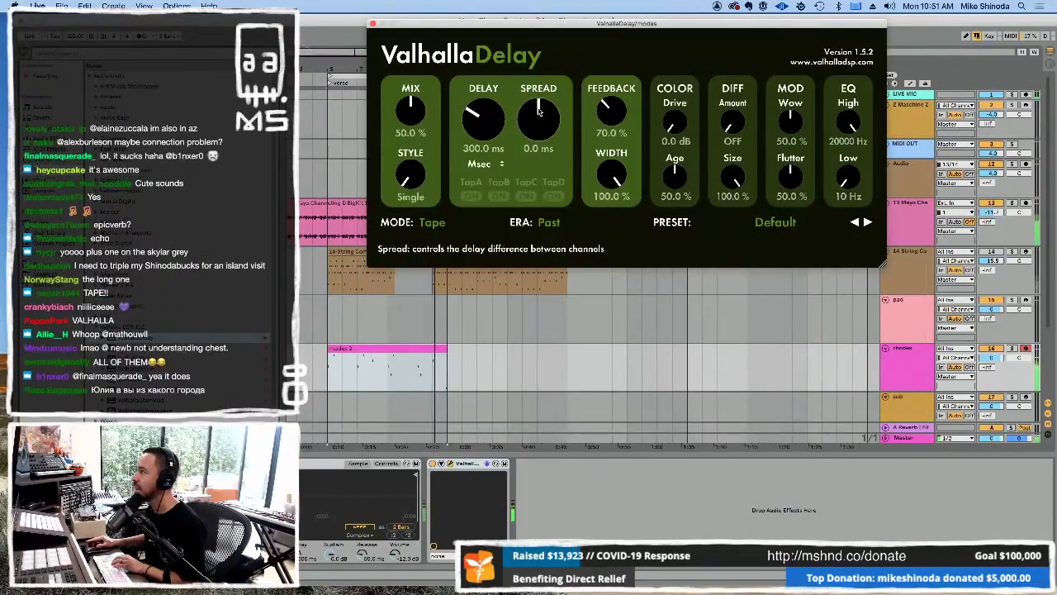
drag(538, 108, 533, 78)
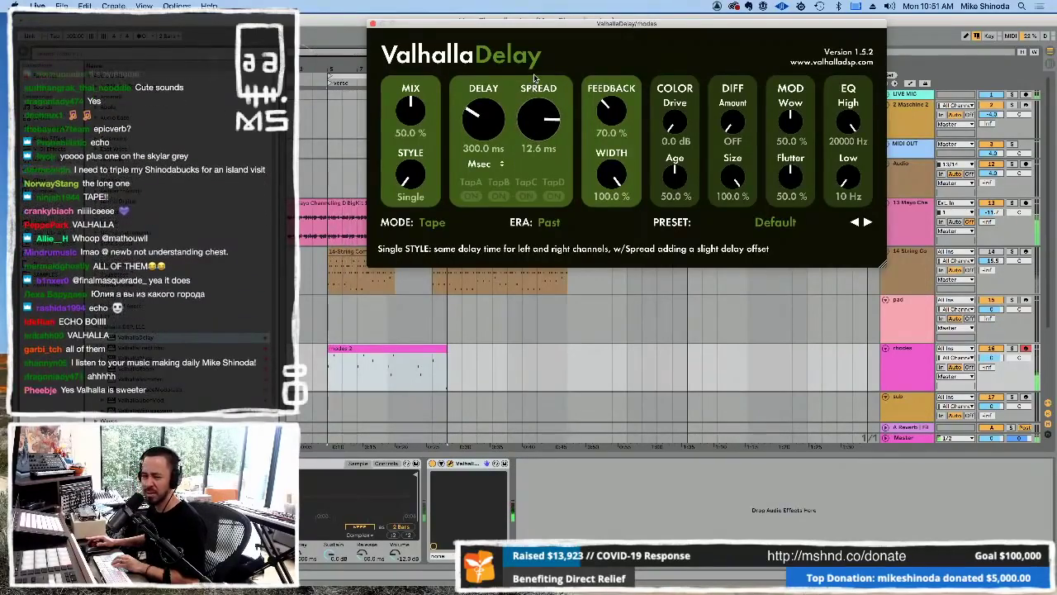
click(373, 23)
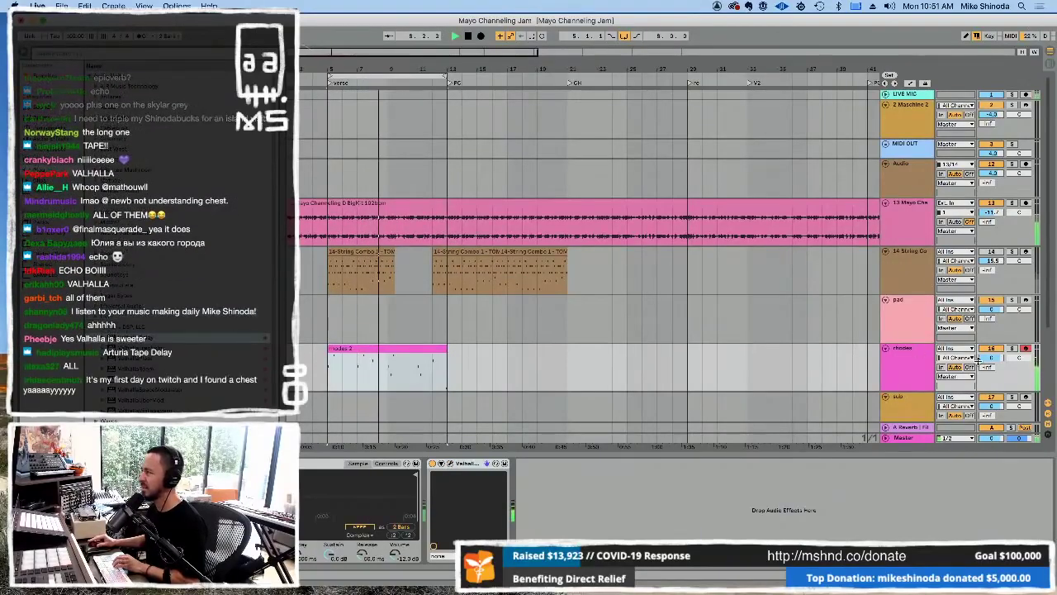
Set the rhodes track's volume to -3.0 dB and the Mayo Channeling drum track's volume to -9.7 dB.
drag(989, 356, 988, 361)
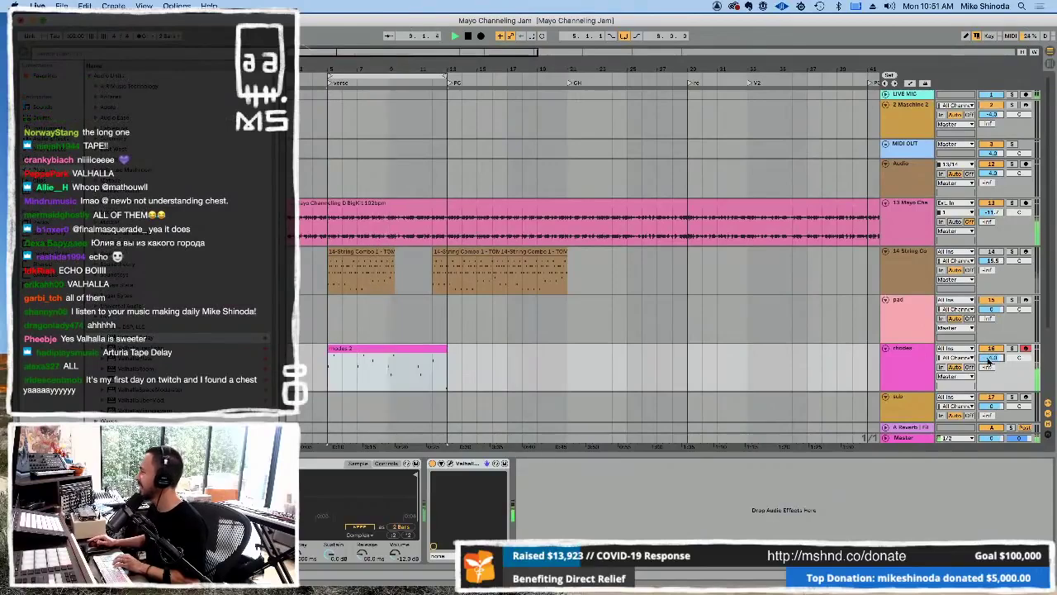
drag(995, 213, 932, 251)
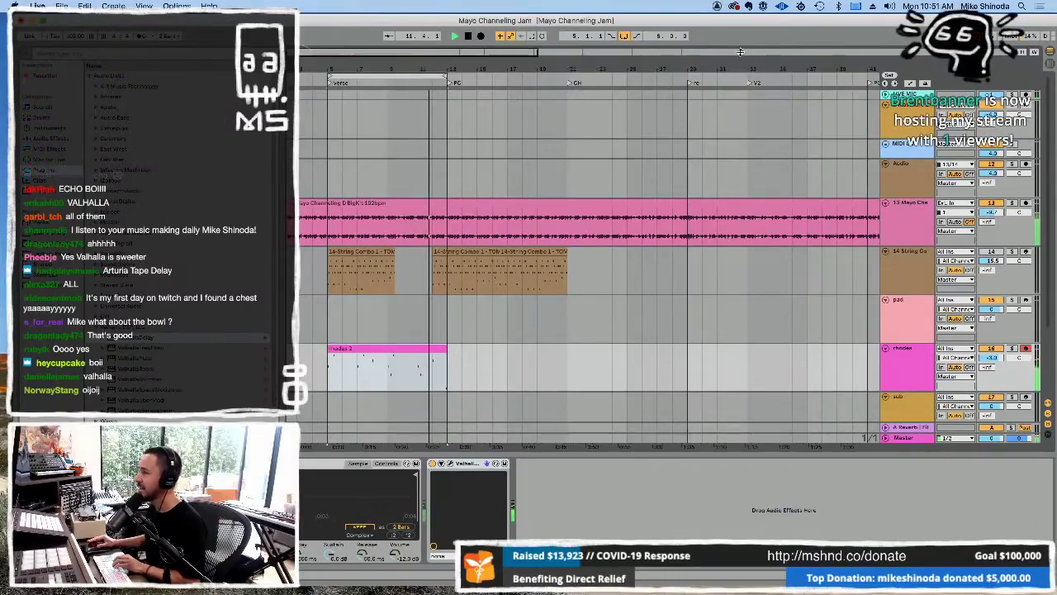
Shift the eight-bar loop to the PC section at bar 13 and duplicate the rhodes clip into it.
drag(742, 55, 742, 48)
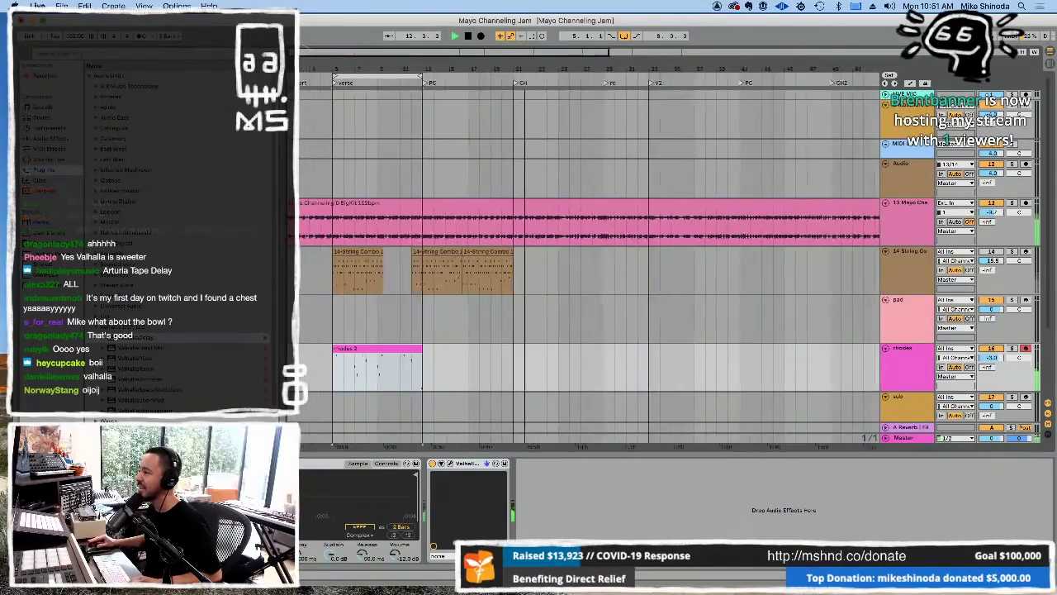
drag(527, 64, 490, 64)
click(353, 348)
key(ctrl+d)
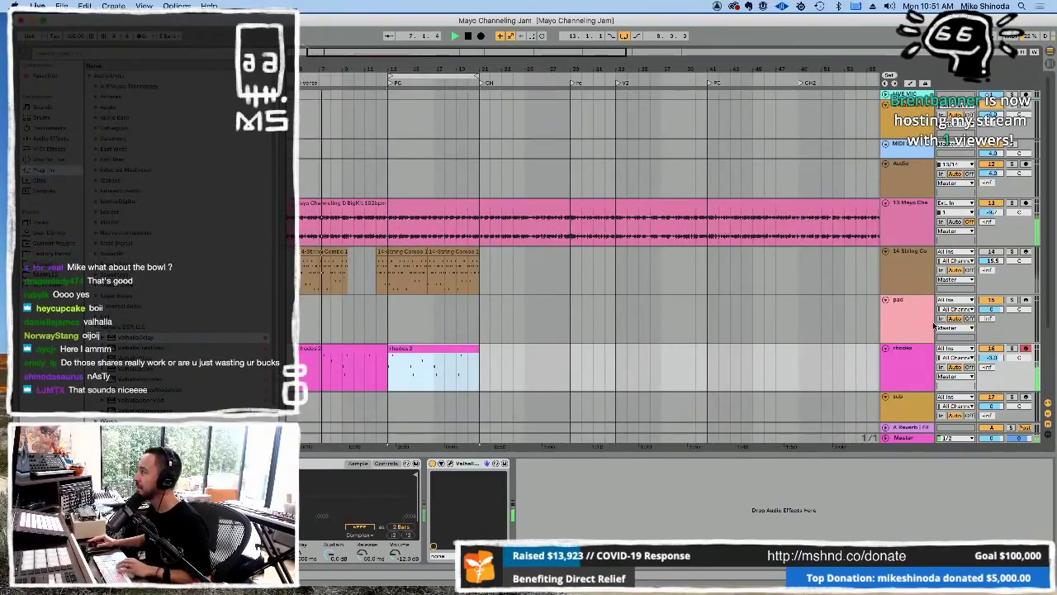
Audition the pad, String Combo and rhodes instruments by arming each in turn, and show the rhodes sampler's controls.
click(904, 314)
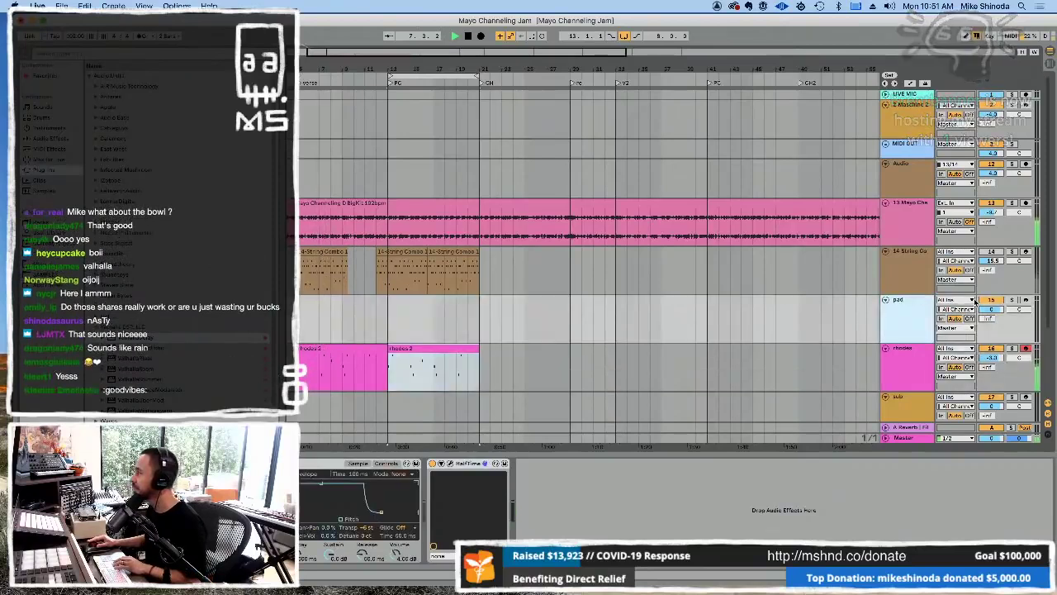
click(1026, 299)
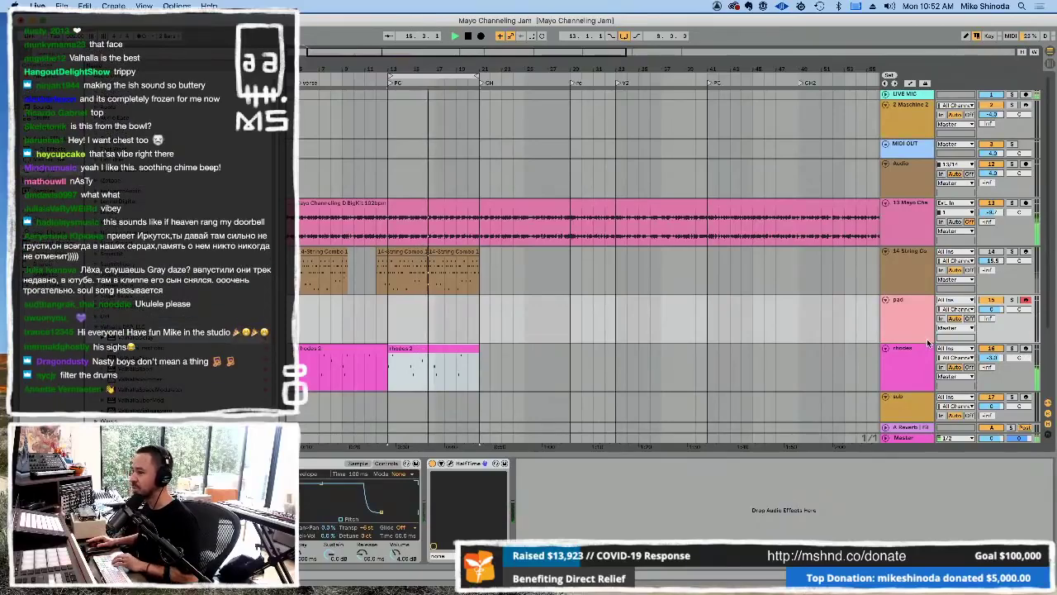
click(694, 373)
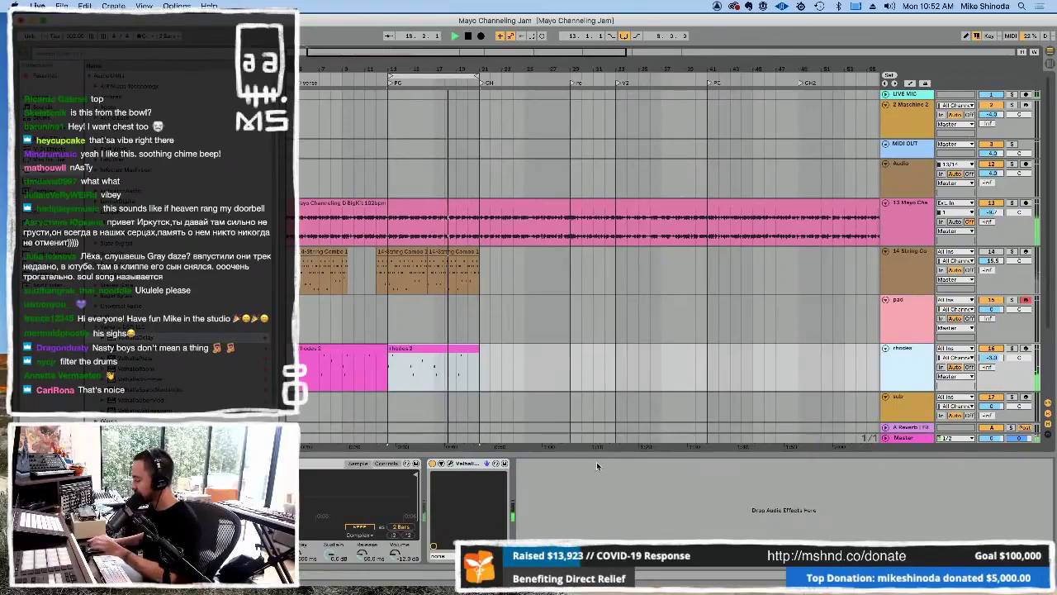
click(895, 306)
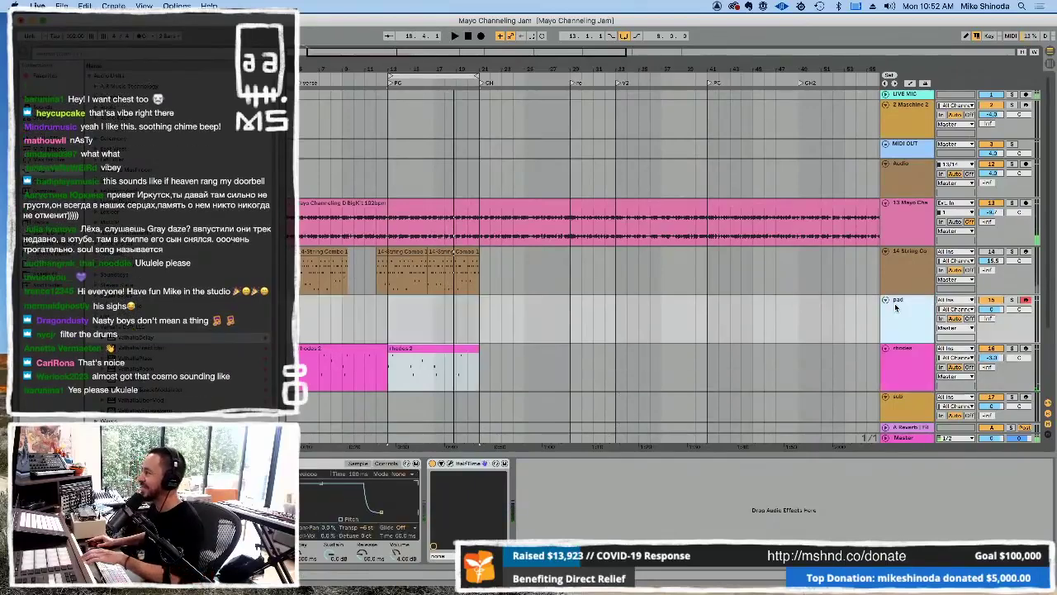
click(921, 265)
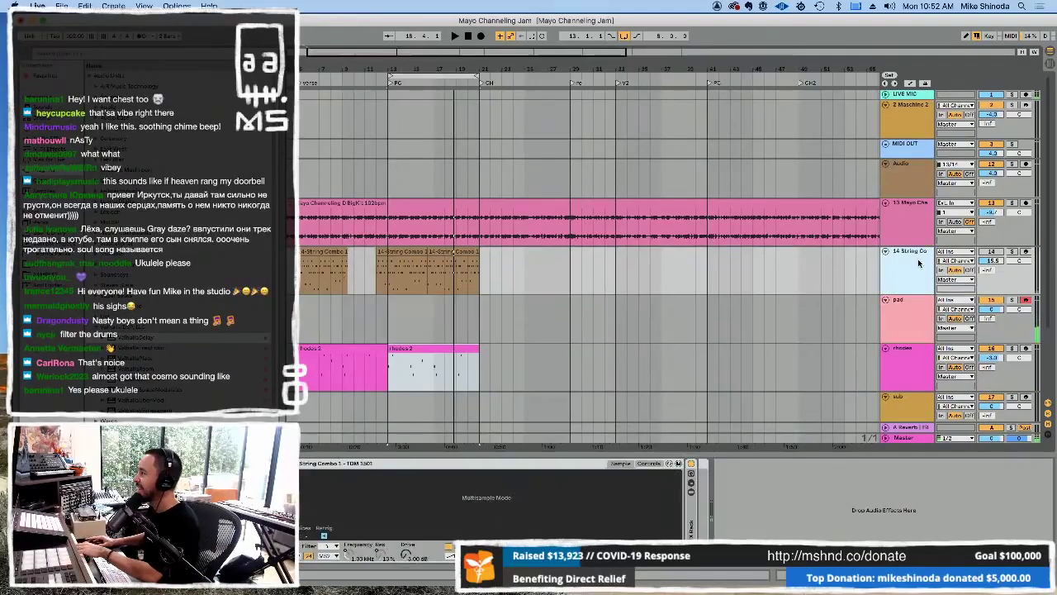
click(1026, 251)
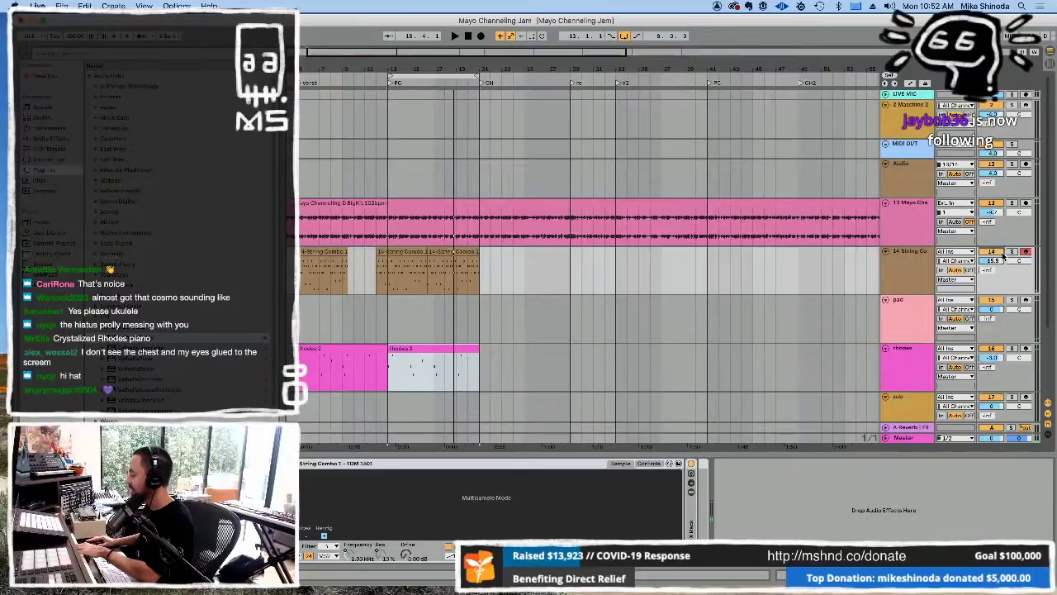
click(1025, 348)
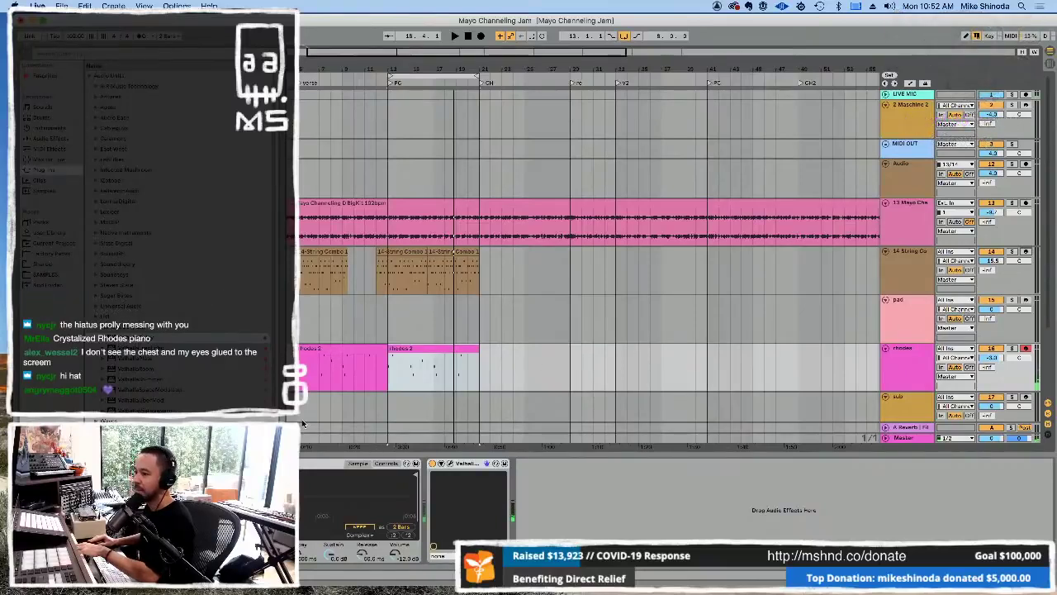
click(385, 463)
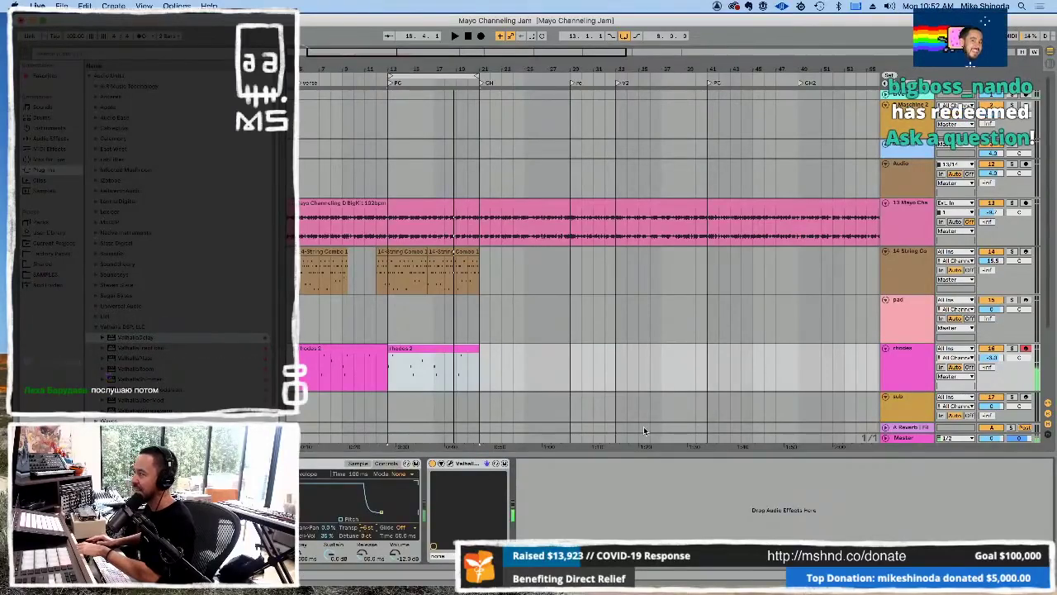
Audition the sub instrument, re-arm the rhodes track and play the looped PC section.
scroll(793, 355, down, 3)
click(924, 309)
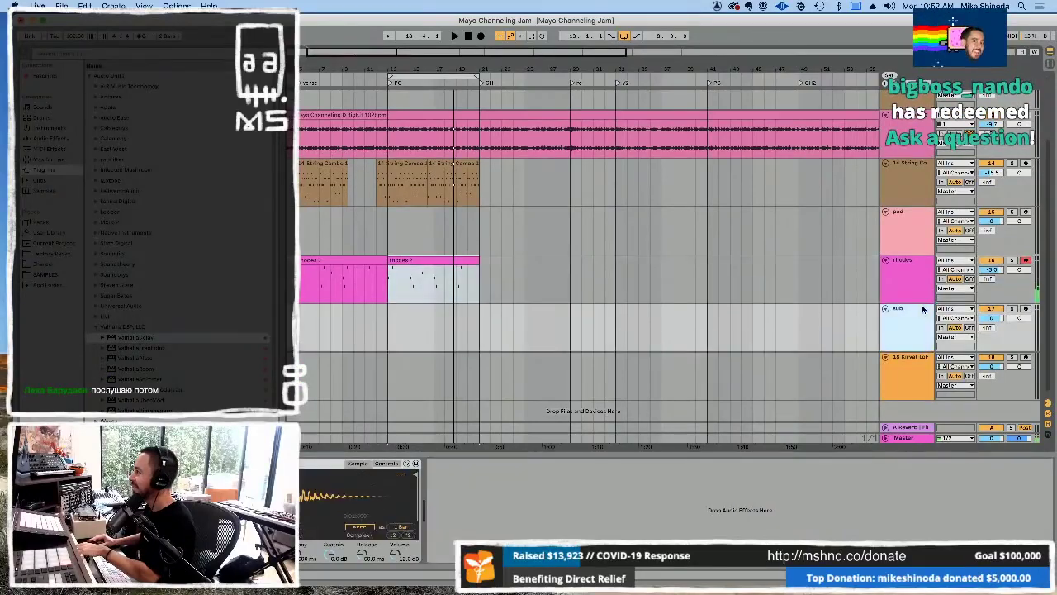
click(1025, 308)
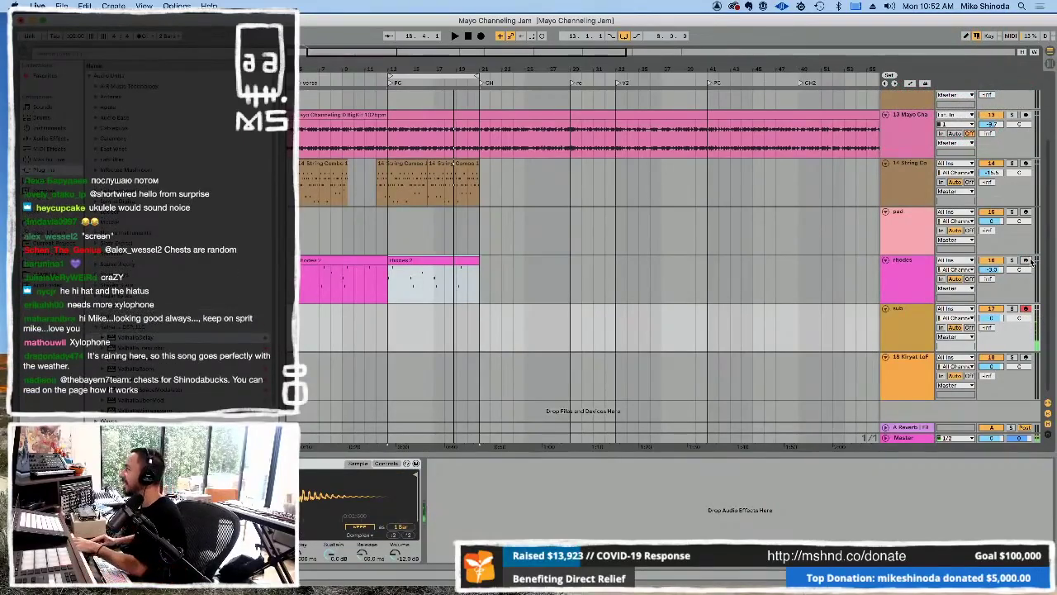
click(1027, 261)
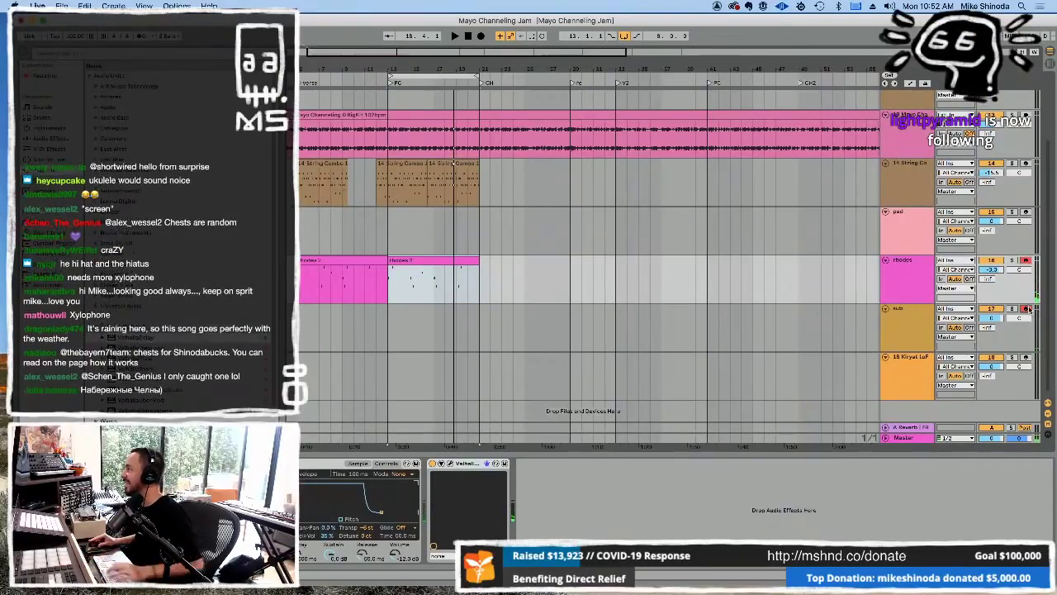
key(space)
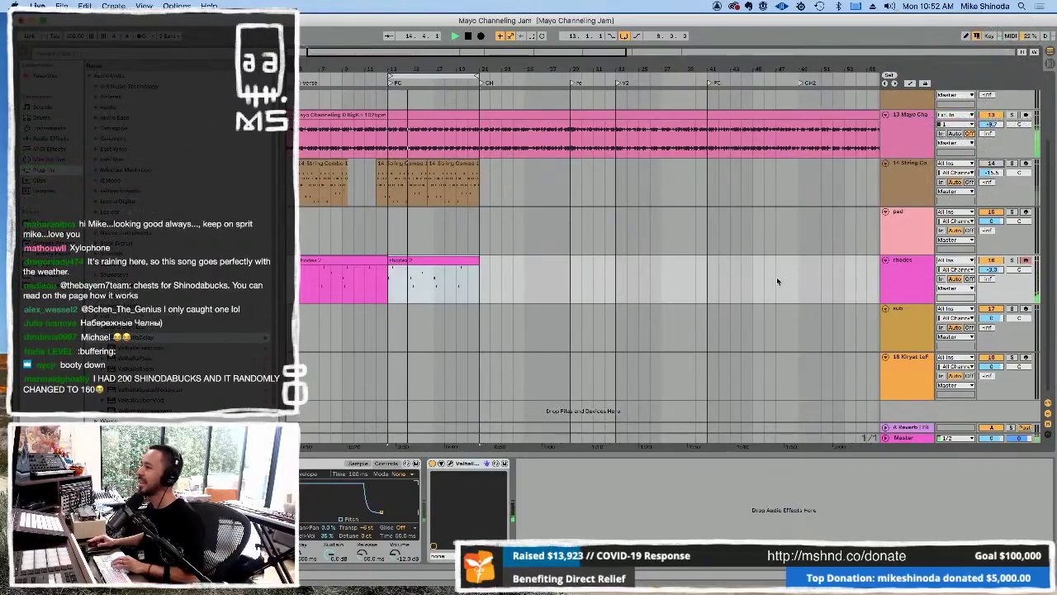
Open the duplicated rhodes clip in the PC section, transpose all its notes down and close the clip editor.
double_click(448, 262)
click(401, 333)
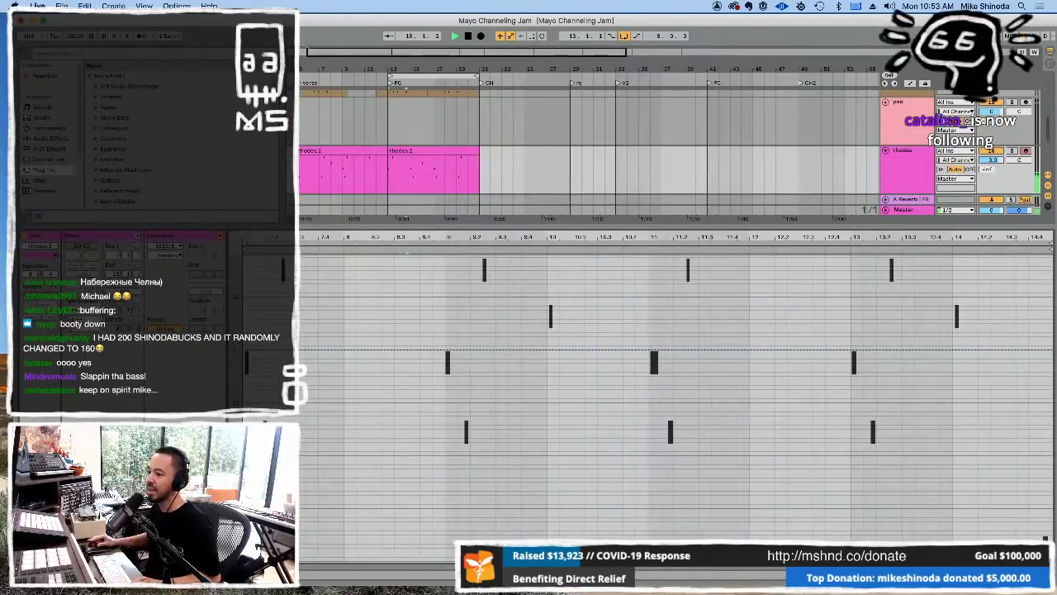
click(816, 388)
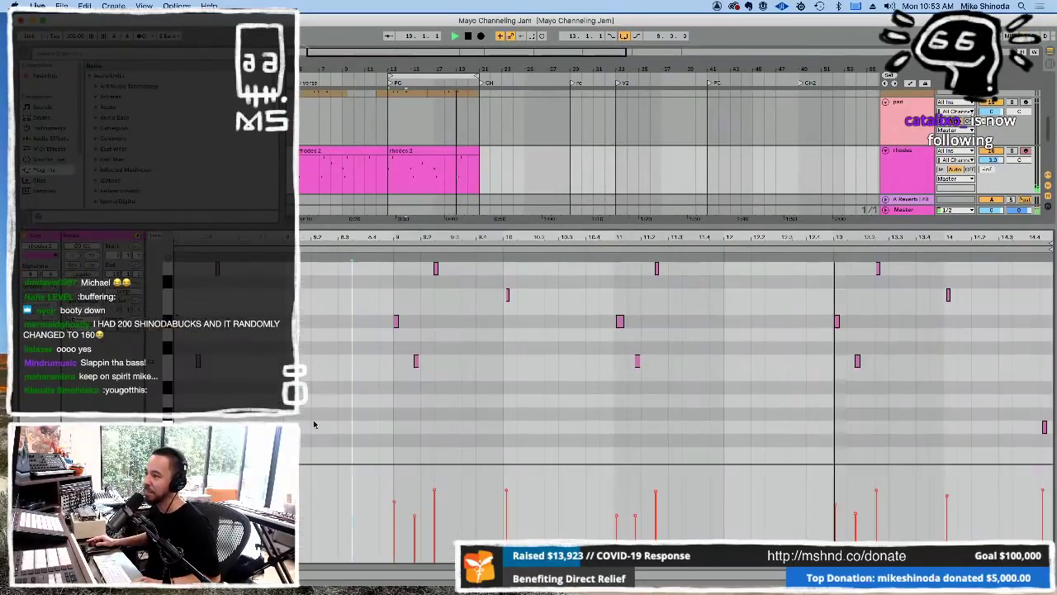
click(324, 397)
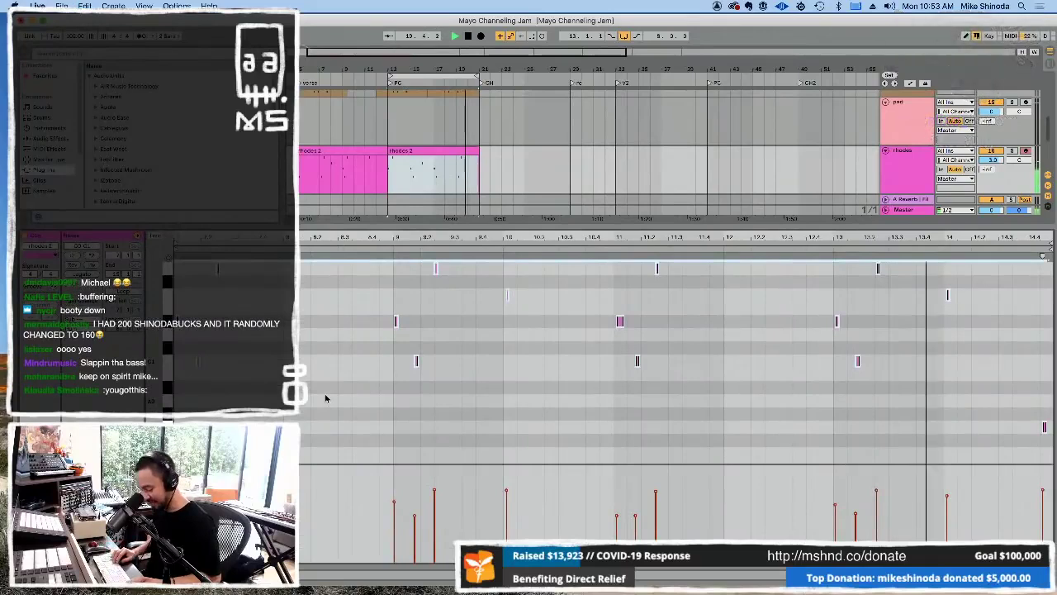
scroll(325, 398, up, 2)
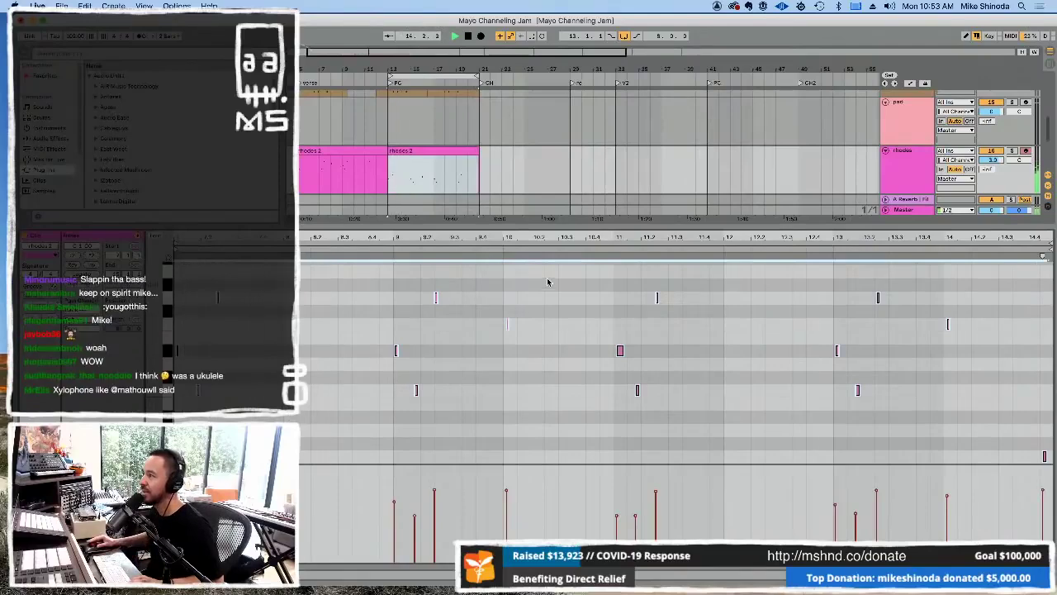
drag(548, 224, 546, 529)
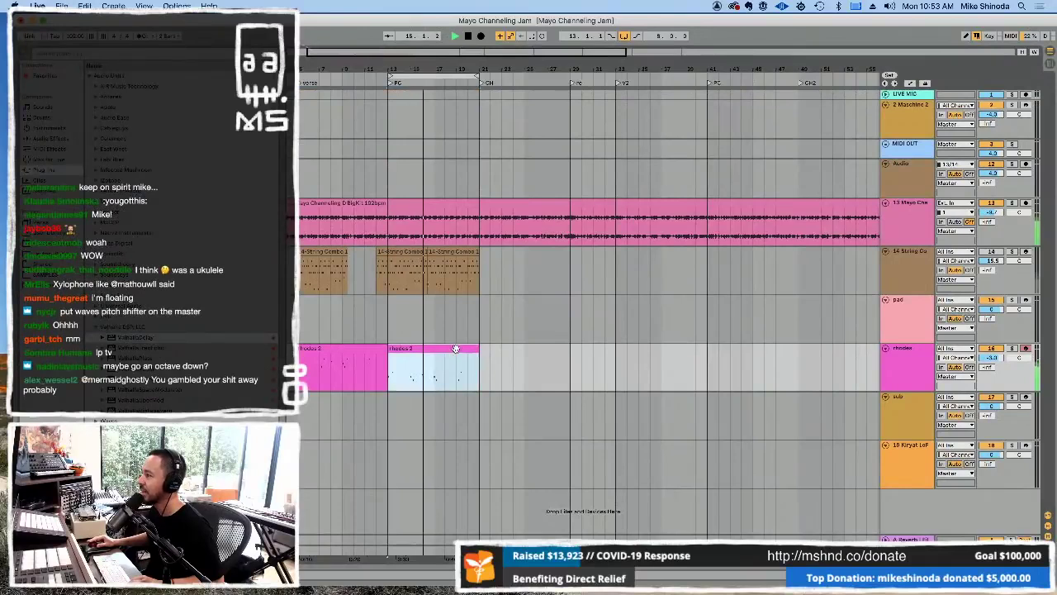
Arm the pad track and record a pad part over the eight-bar PC section.
click(1008, 305)
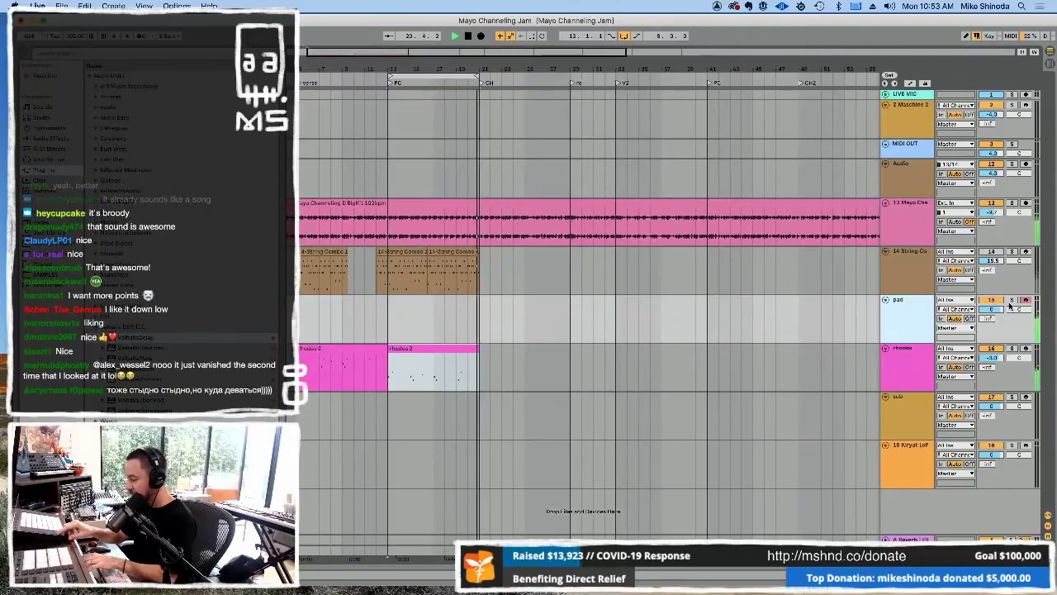
key(F9)
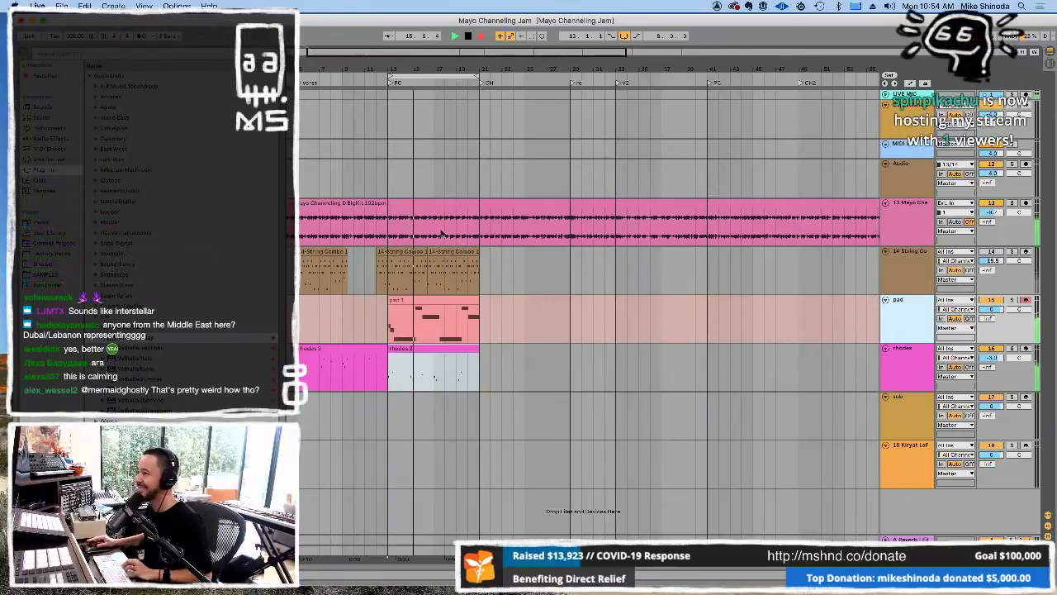
key(F9)
Open the newly recorded pad clip, quantize all its notes and close the clip editor.
double_click(446, 300)
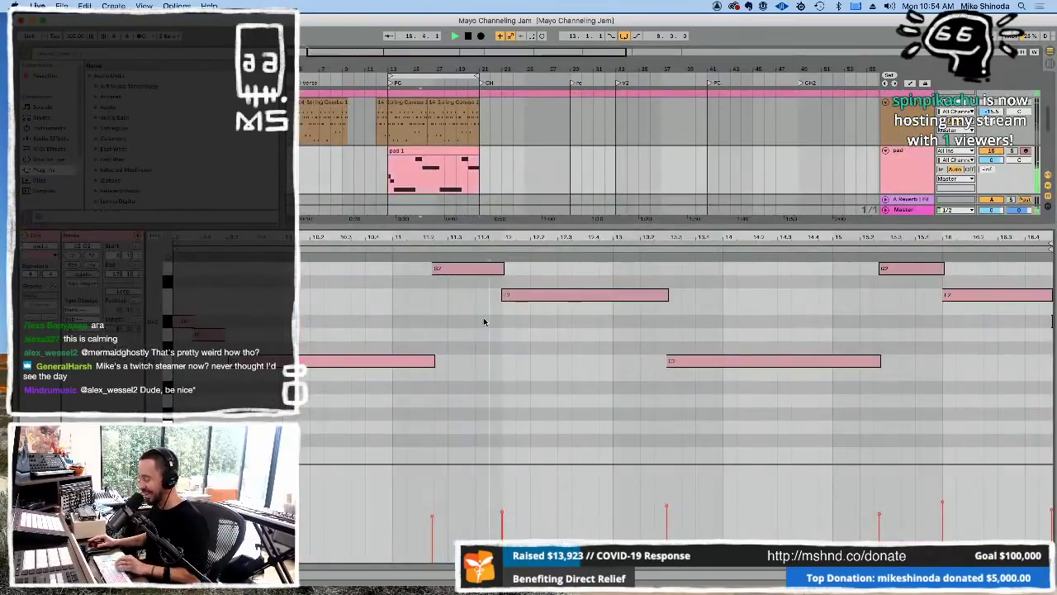
key(ctrl+u)
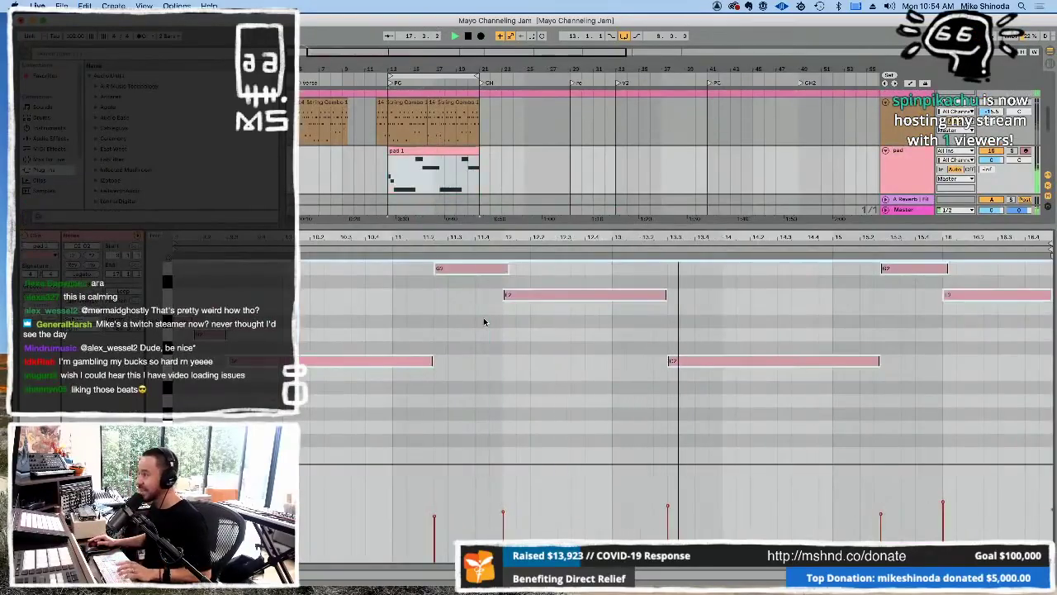
click(416, 303)
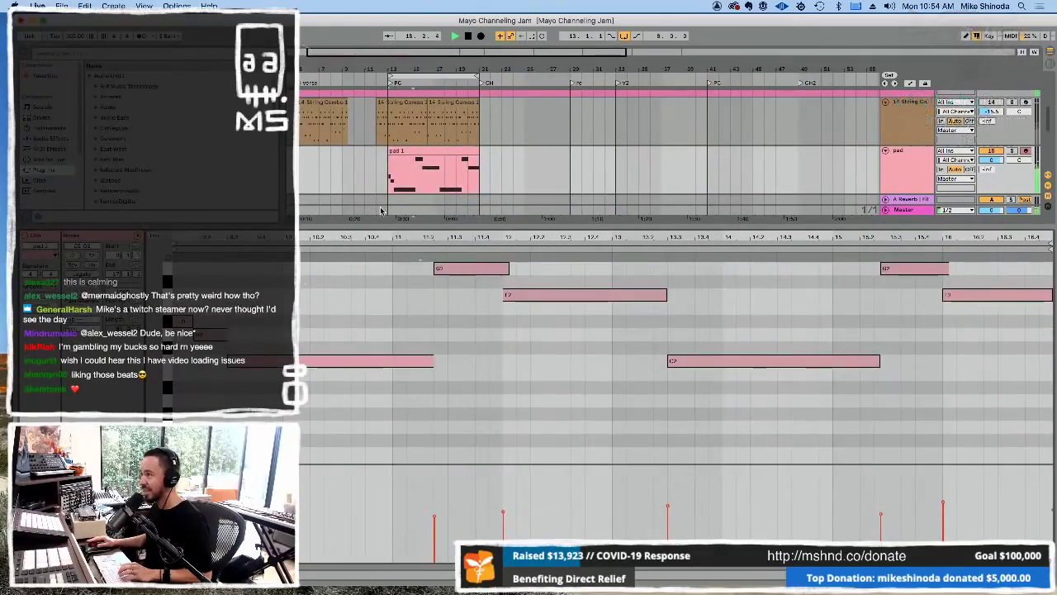
key(super+alt+l)
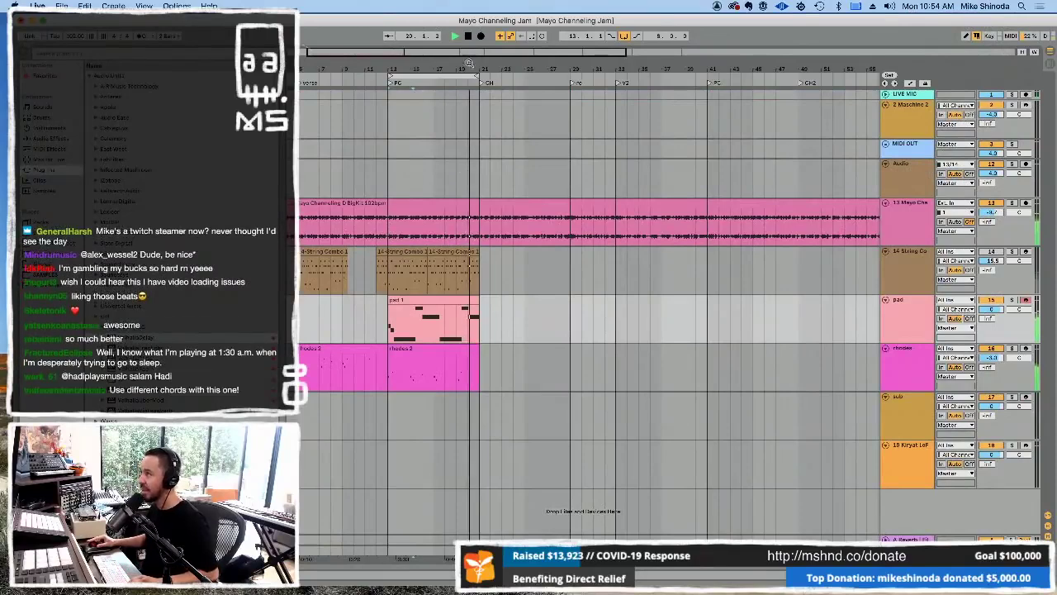
Duplicate the PC section's pad and rhodes clips into the CH section and record a new rhodes phrase over the looped copy.
key(plus)
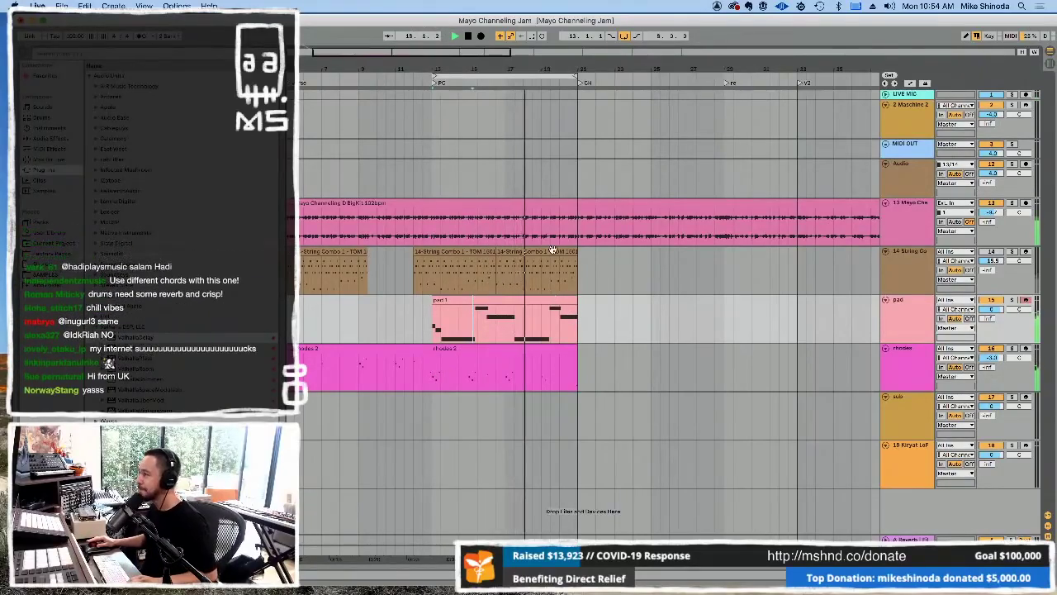
click(552, 322)
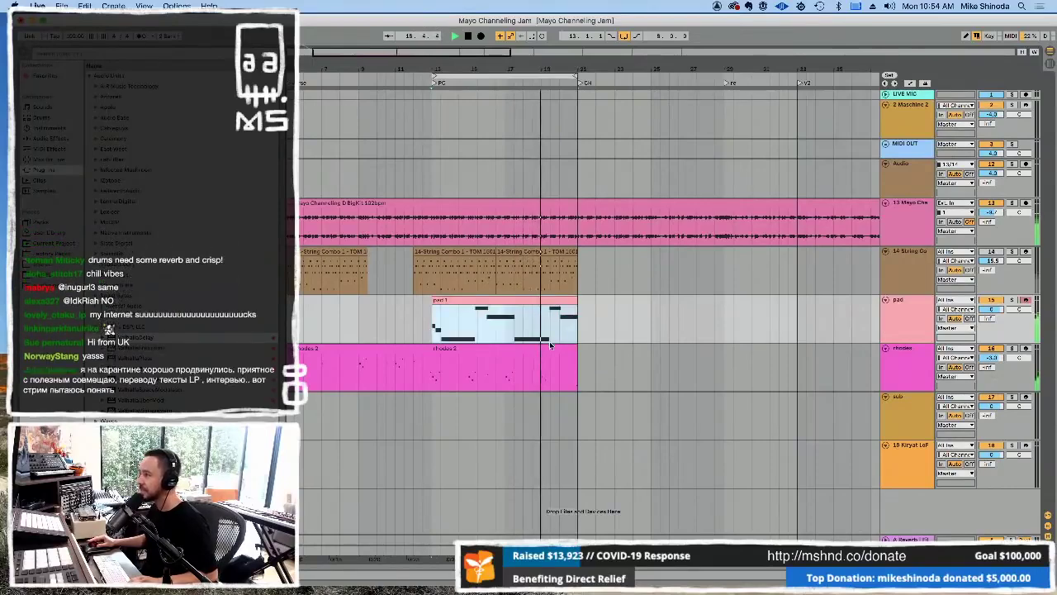
key(super+d)
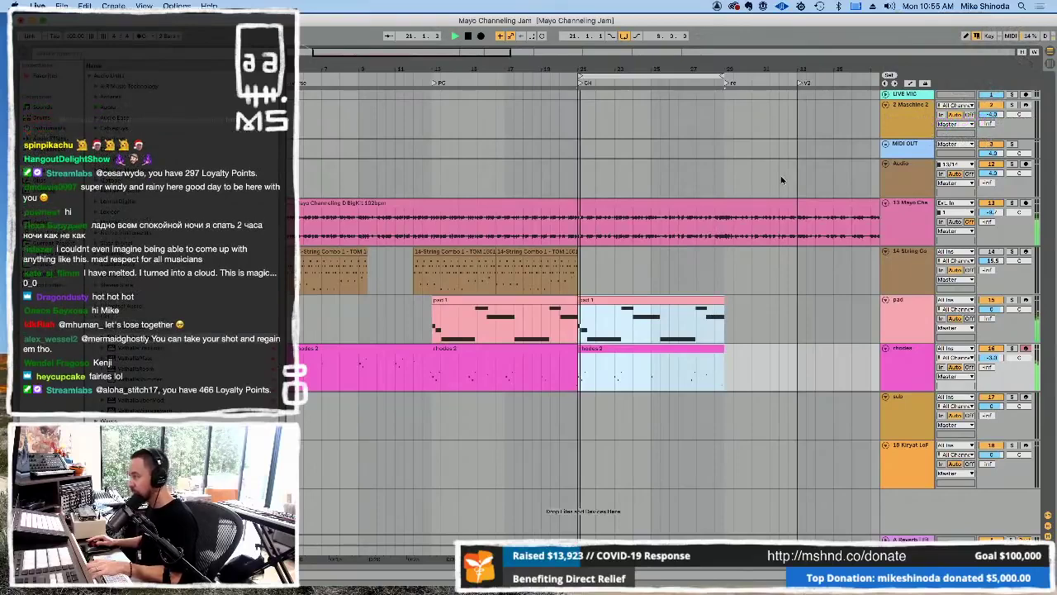
click(482, 37)
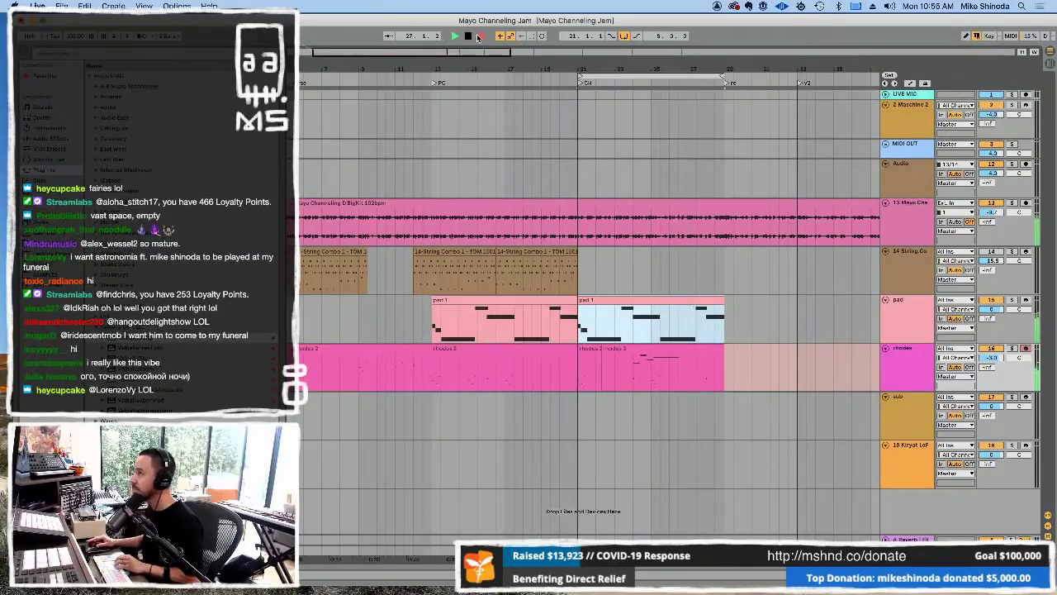
click(480, 36)
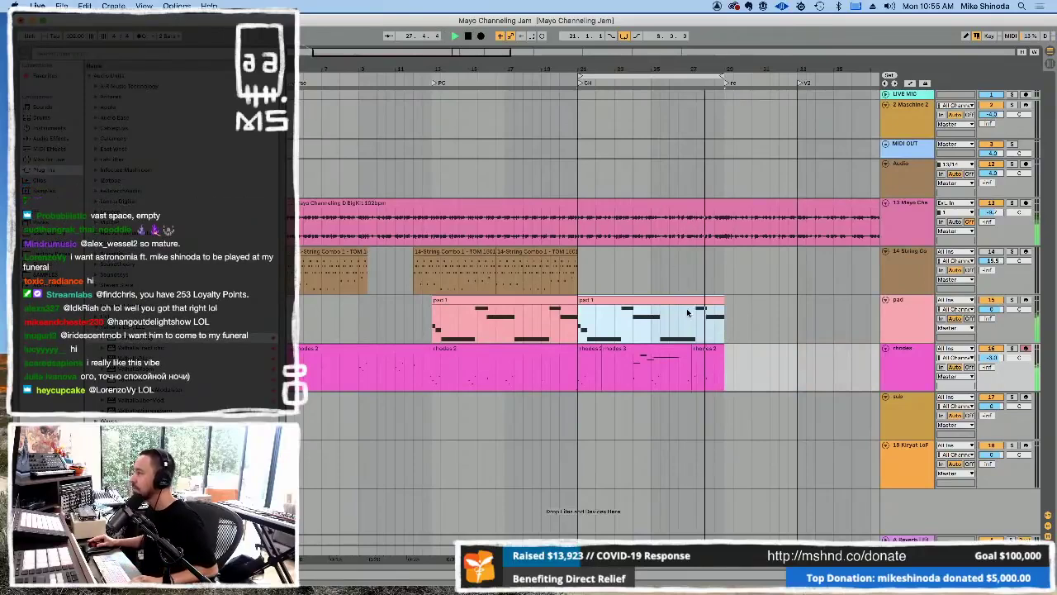
Duplicate the CH section's pad clip to bar 29 and loop the copied eight bars.
key(super+d)
key(super+l)
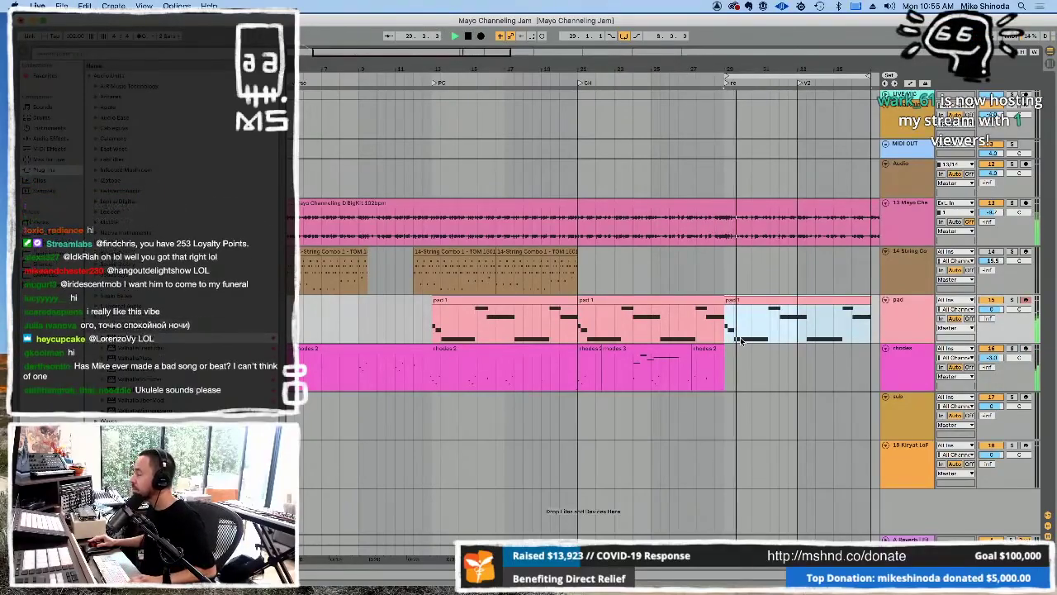
Arm the String Combo track and deactivate its existing clips in the verse and PC sections.
click(929, 258)
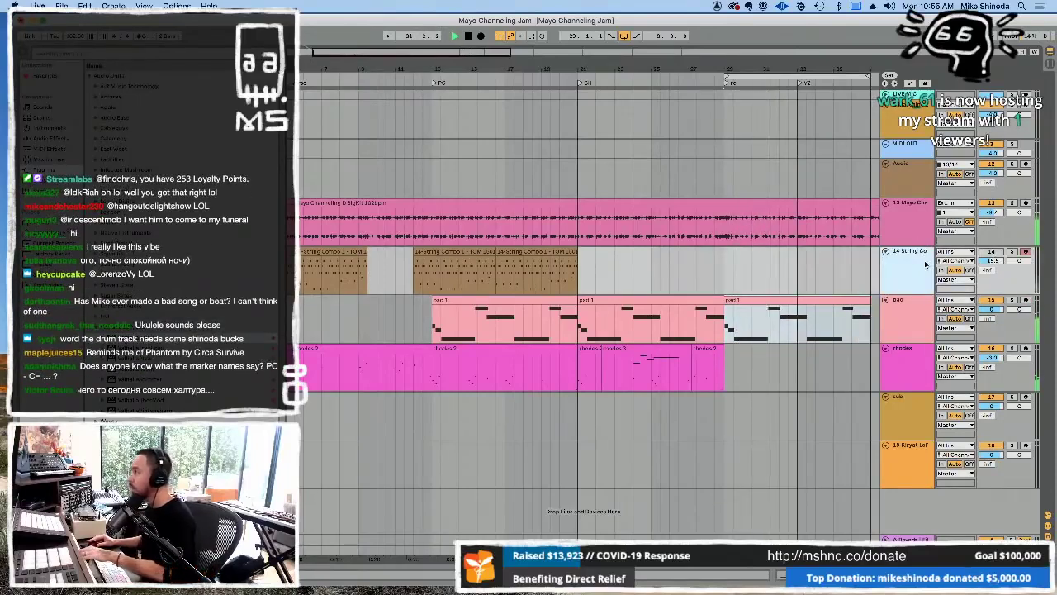
click(992, 251)
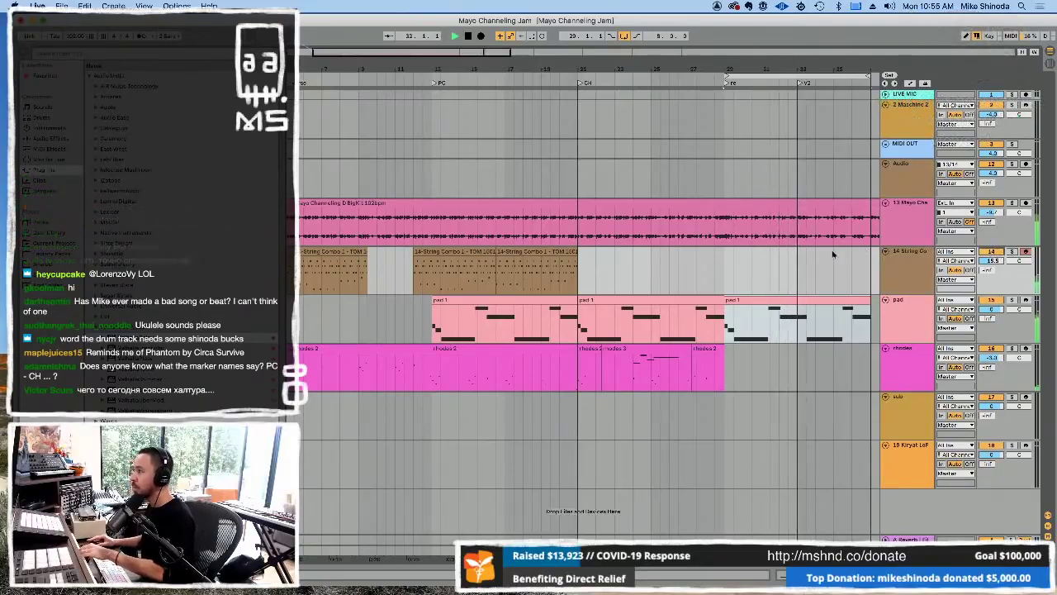
drag(613, 265, 299, 268)
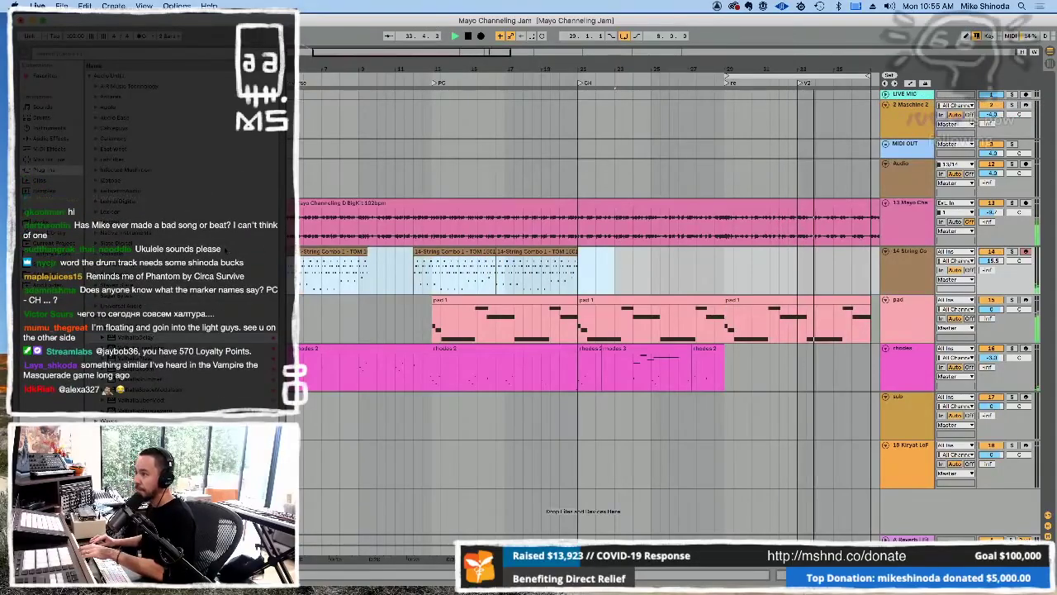
key(0)
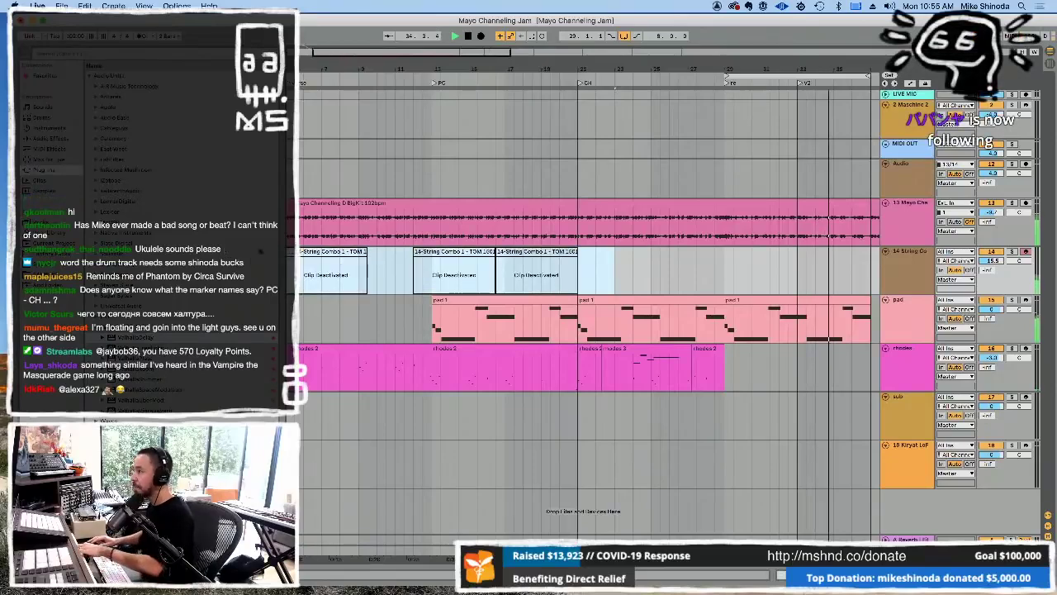
Open the pad clip at bar 29 for note editing and shift its second G2 note slightly later.
drag(790, 63, 785, 102)
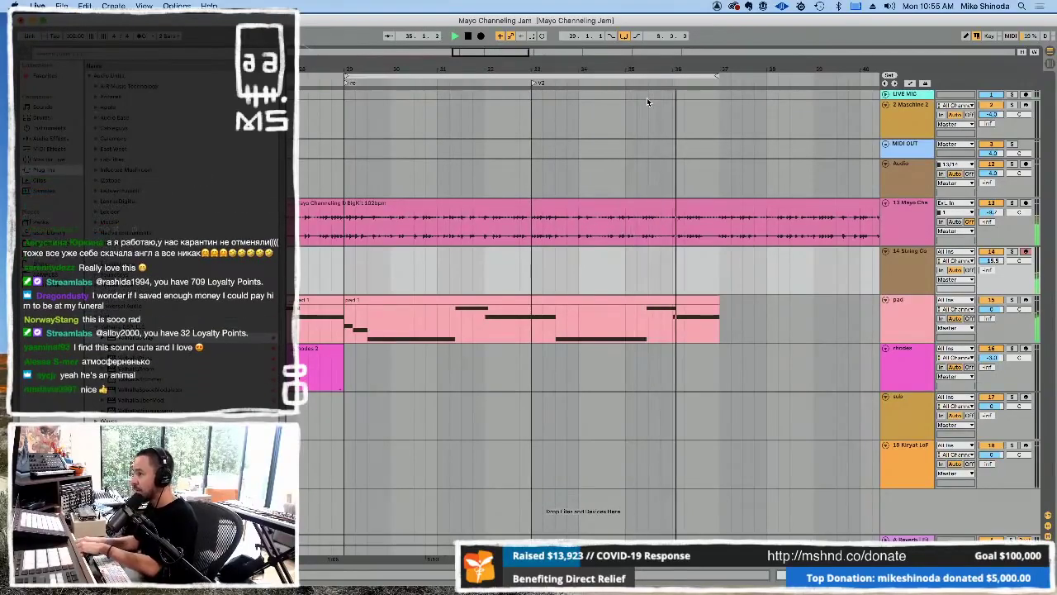
click(589, 300)
double_click(589, 301)
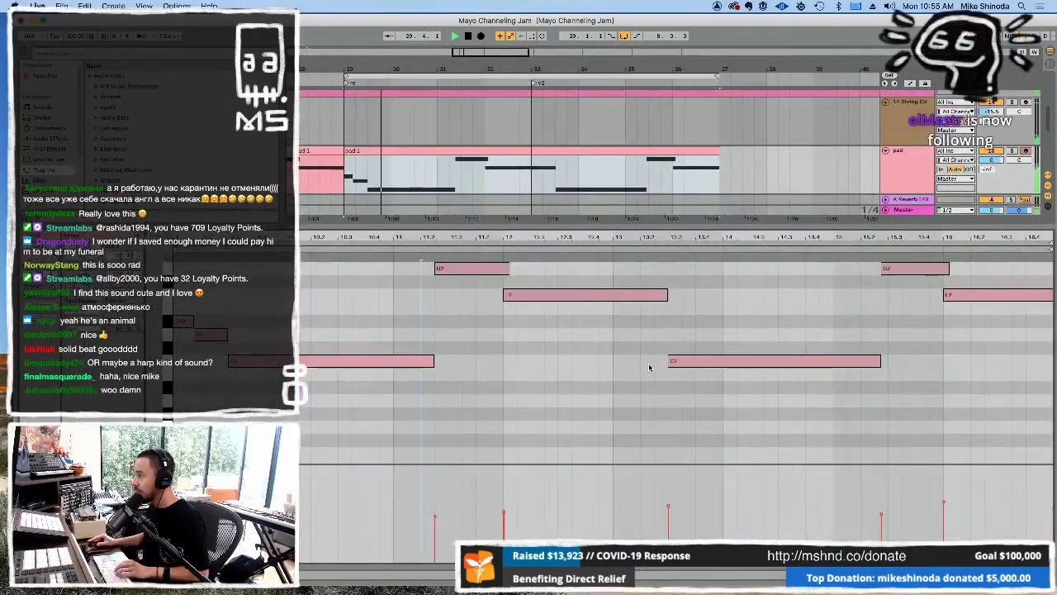
key(space)
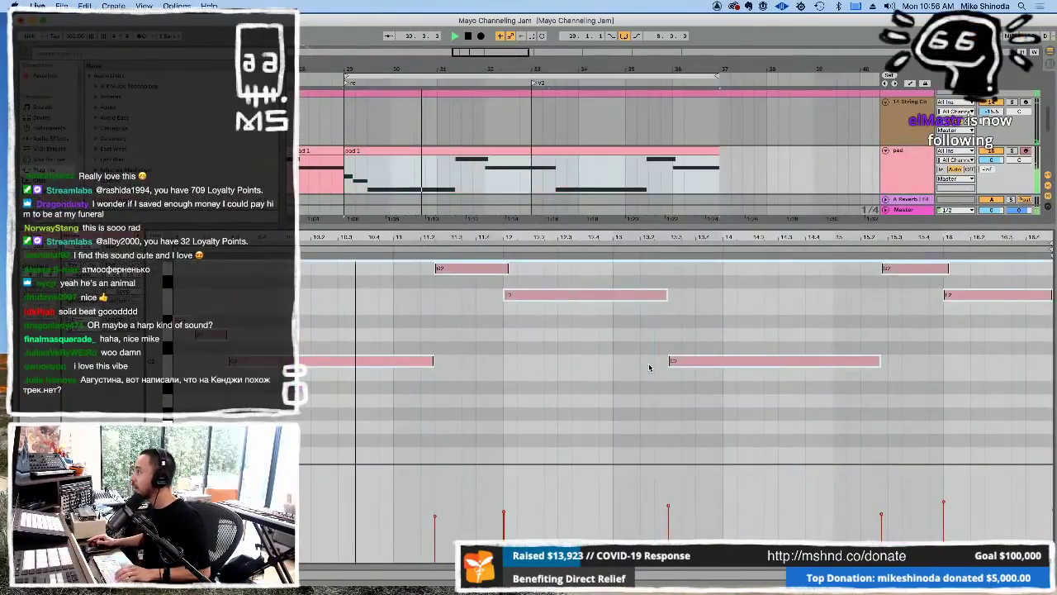
right_click(683, 364)
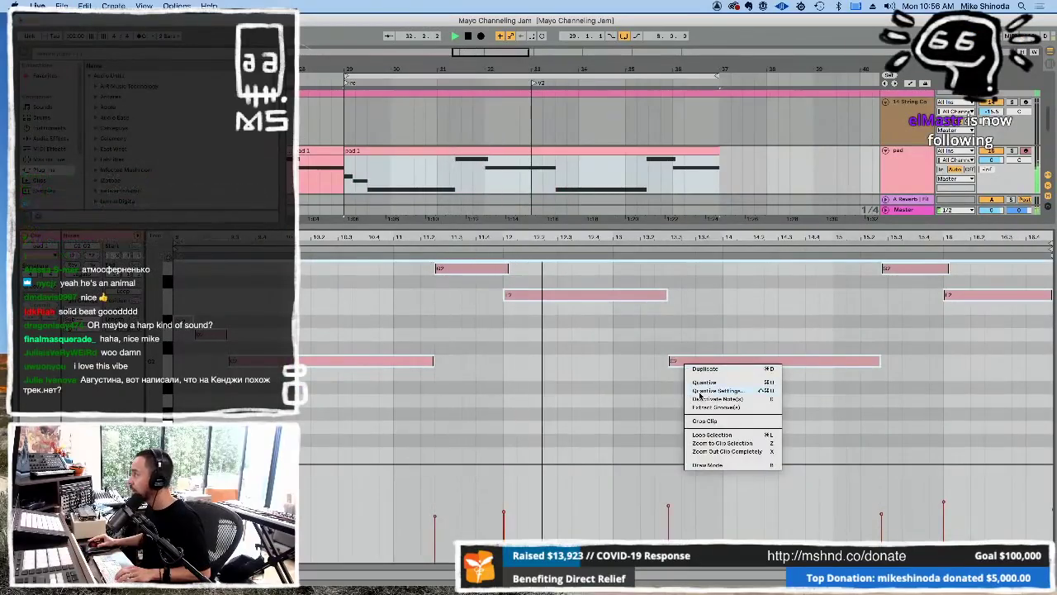
click(856, 341)
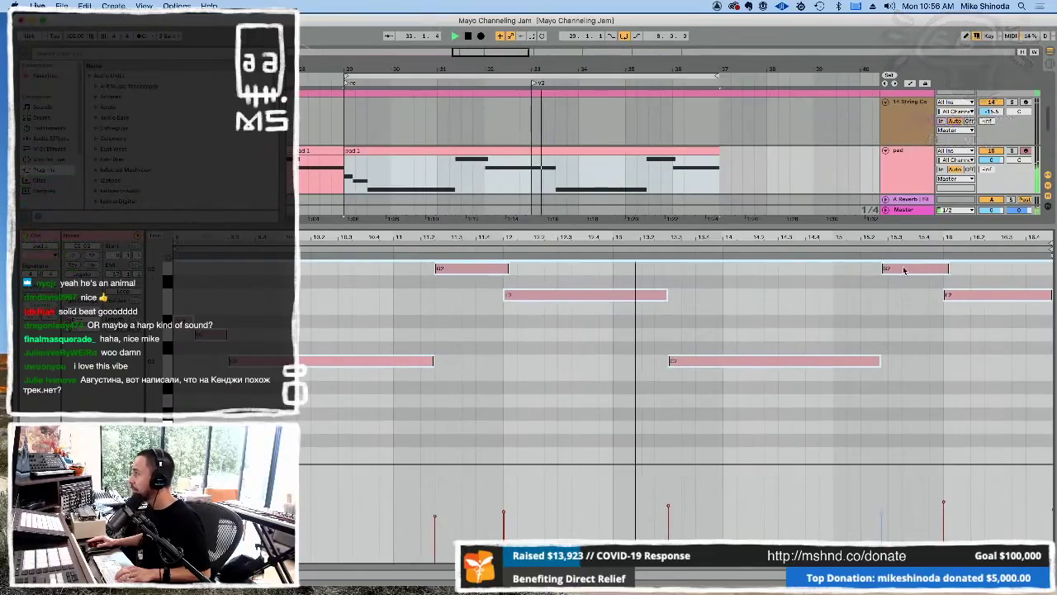
click(906, 268)
drag(916, 268, 918, 274)
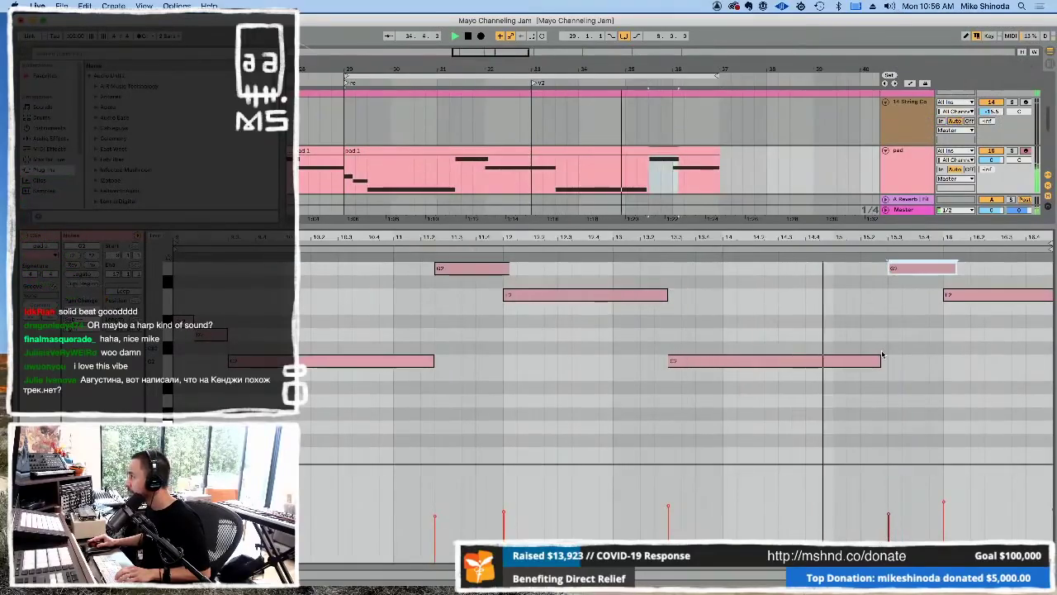
Extend the C2 note to meet the second G2 note, and trim both G2 notes to end where their following notes begin.
drag(879, 361, 886, 361)
drag(956, 268, 943, 269)
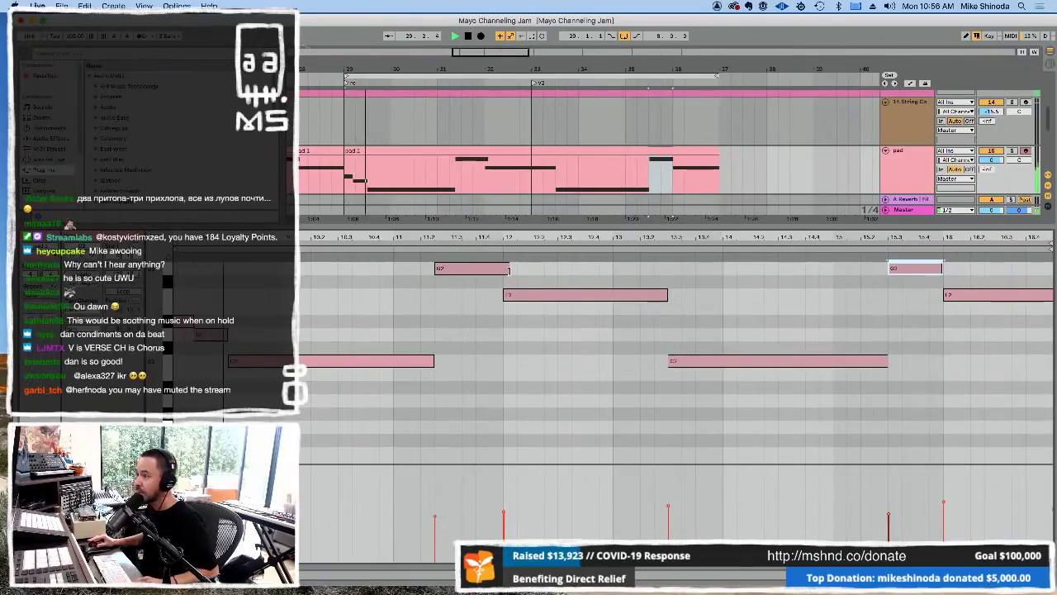
click(507, 268)
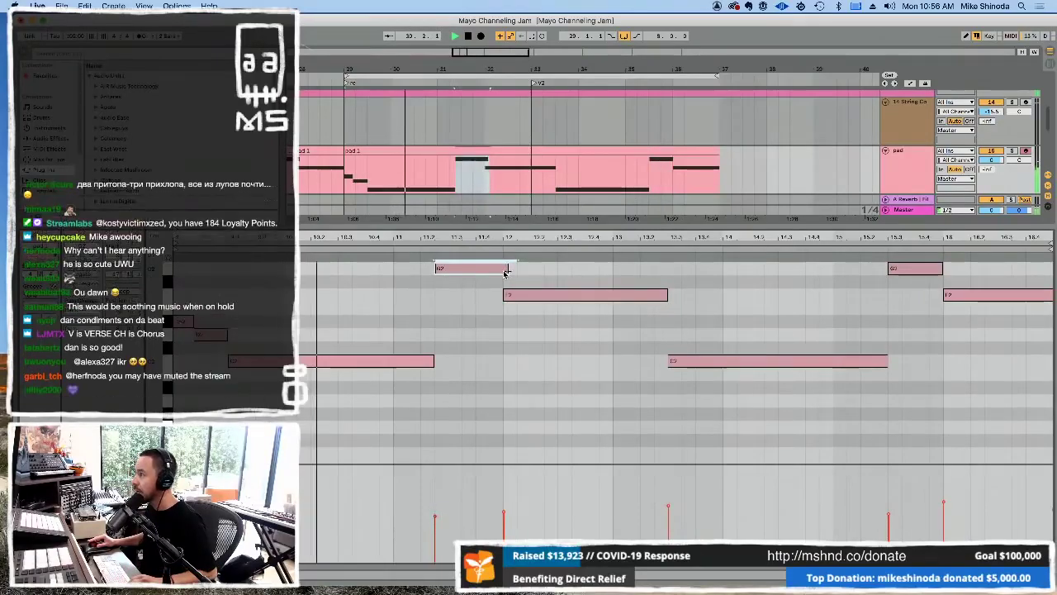
drag(507, 268, 500, 268)
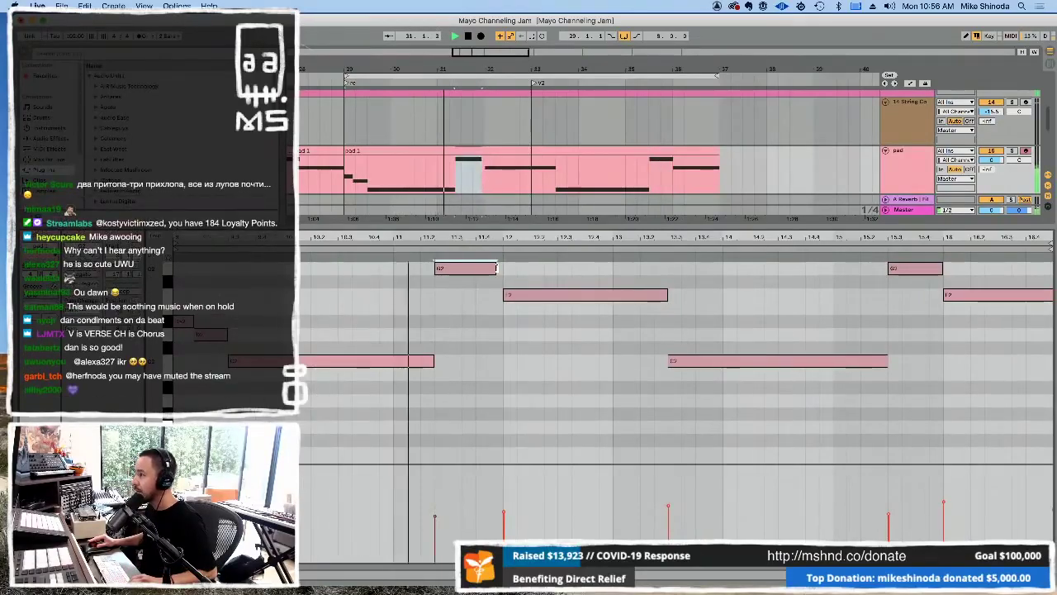
Enlarge the arrangement area, set the loop range to 36 bars from bar 1 and play the song from its beginning.
drag(567, 74, 558, 48)
key(super+shift+l)
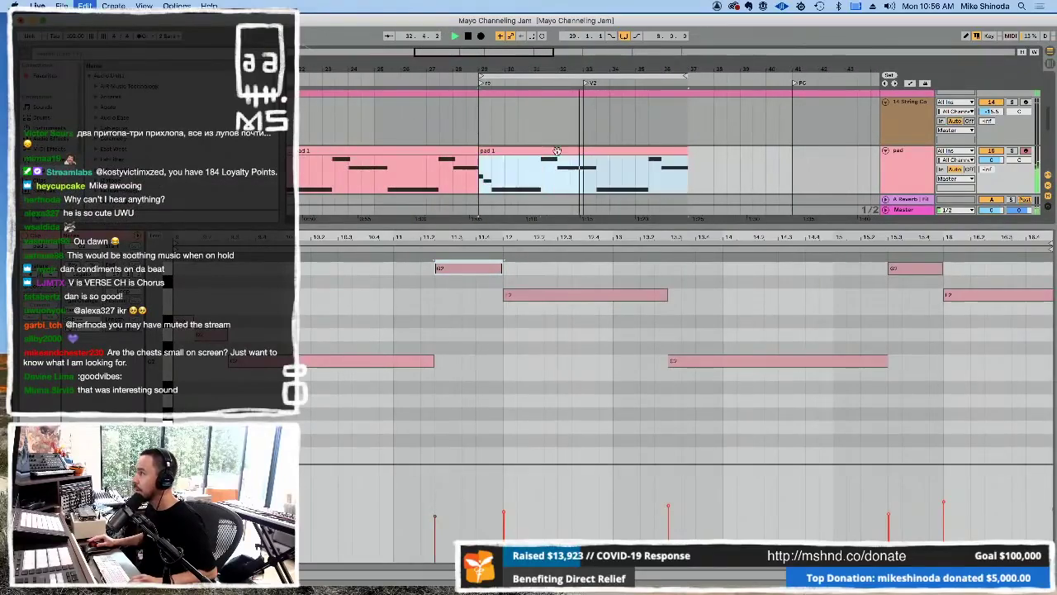
click(465, 150)
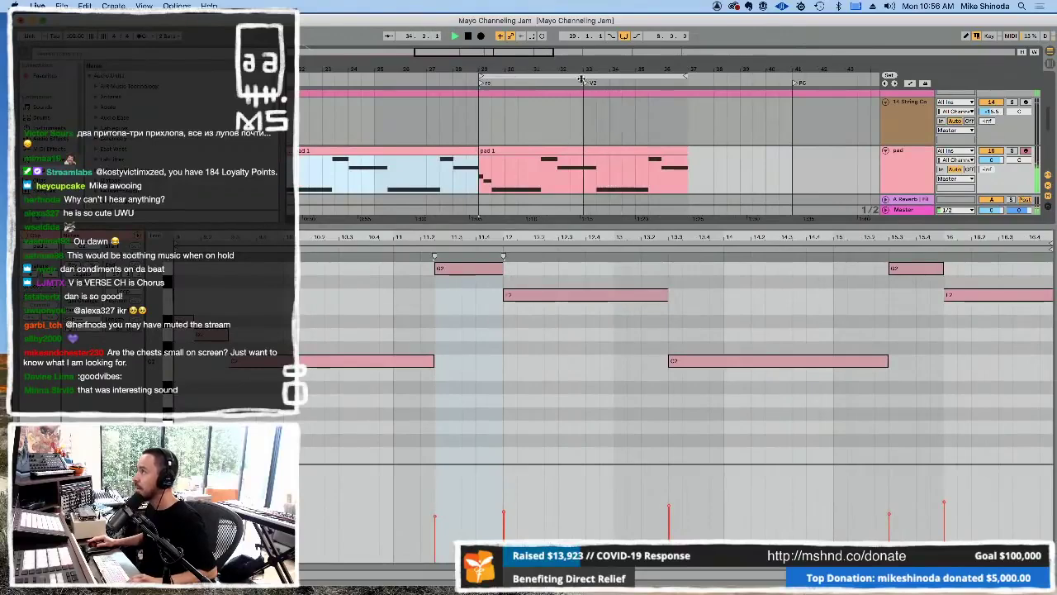
drag(585, 71, 583, 64)
drag(567, 225, 545, 410)
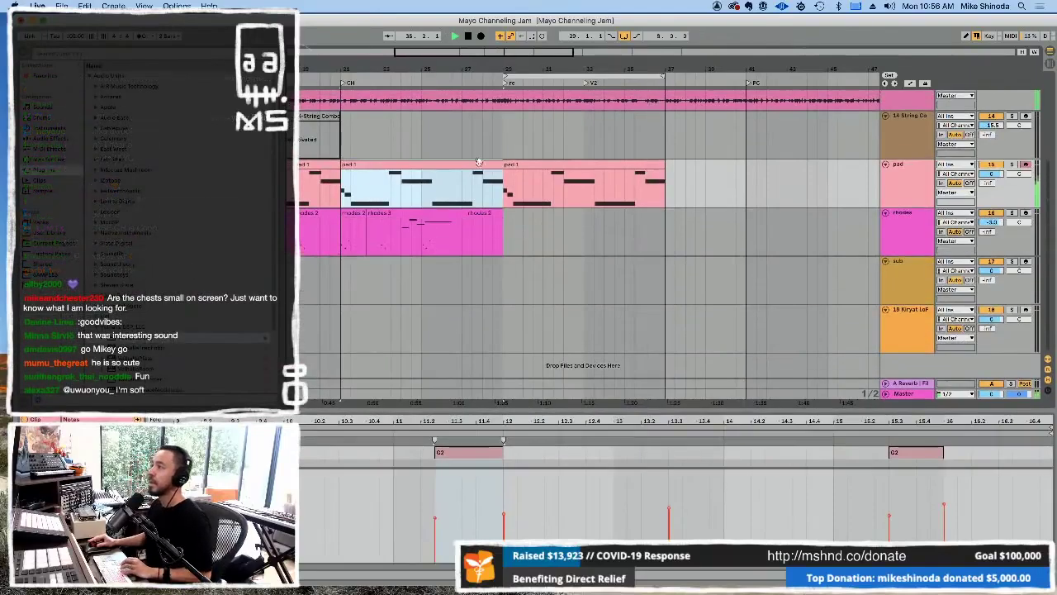
drag(473, 69, 487, 52)
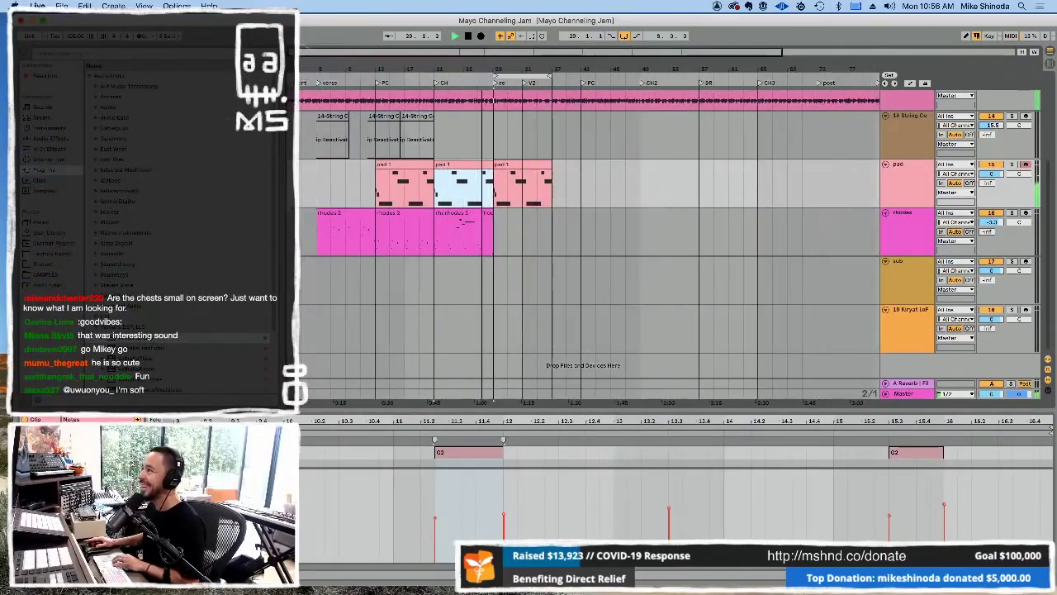
click(349, 102)
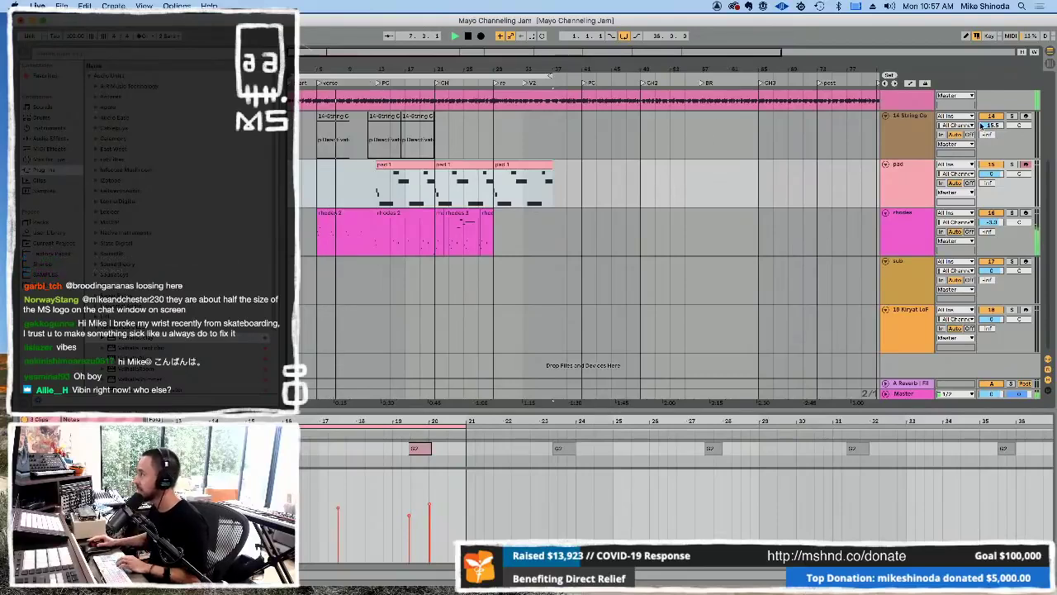
Arm the String Combo track and record a new part from the CH section through the V2 section.
click(1026, 117)
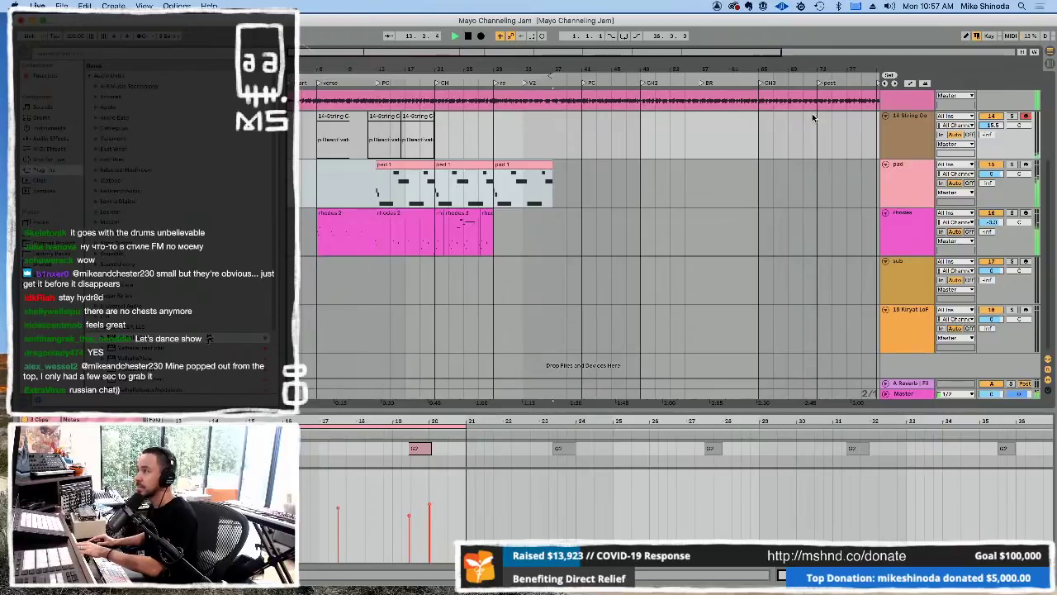
click(389, 206)
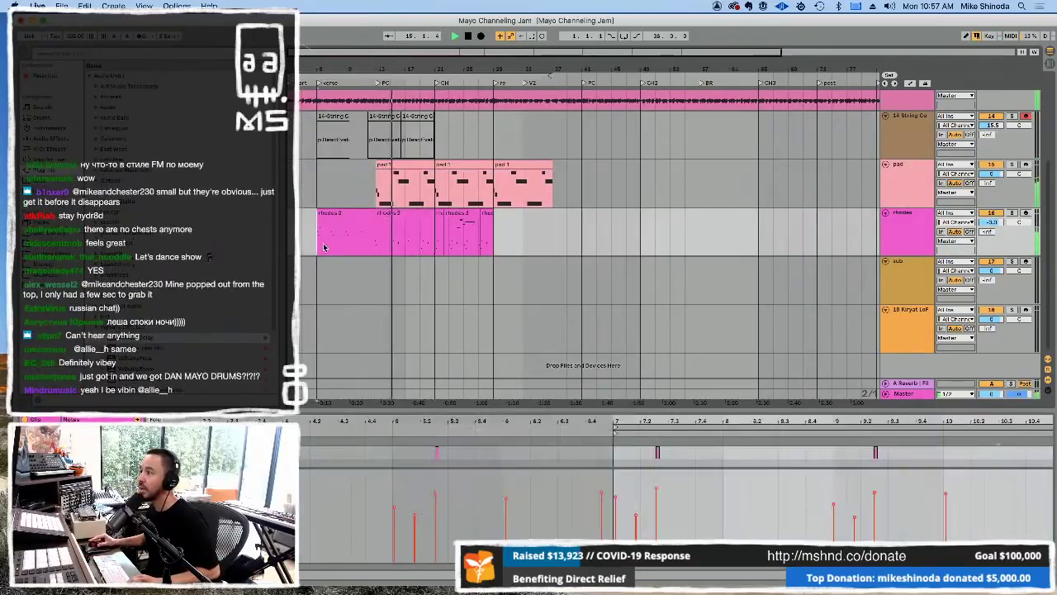
click(321, 247)
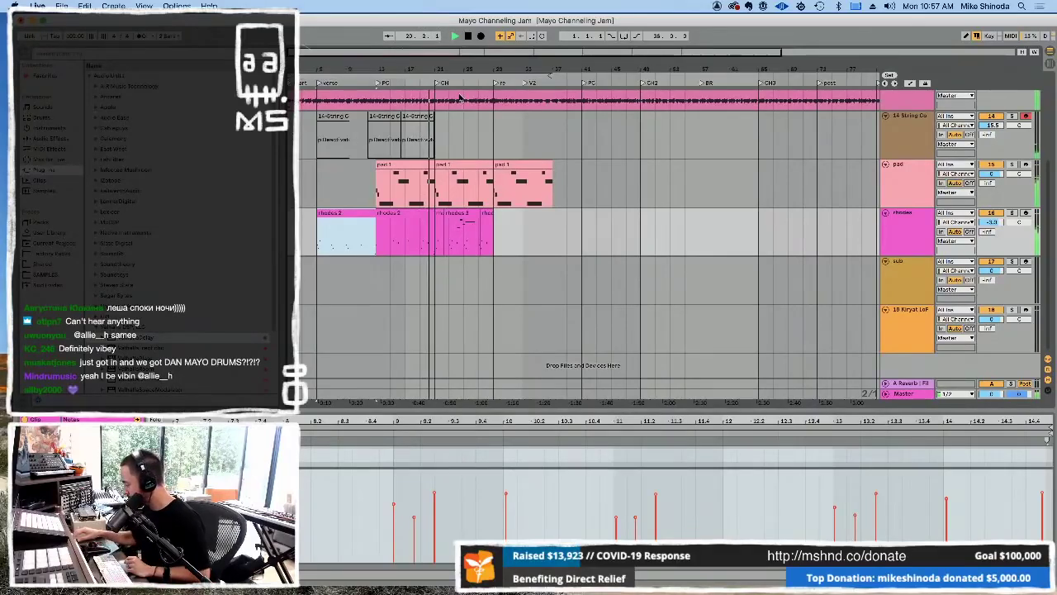
key(F9)
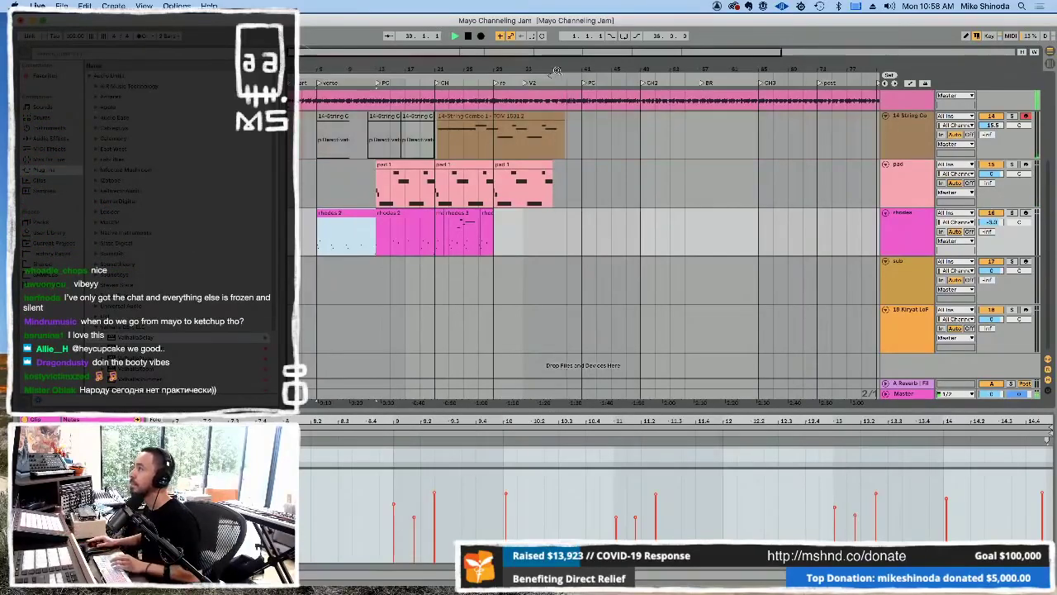
scroll(570, 130, up, 5)
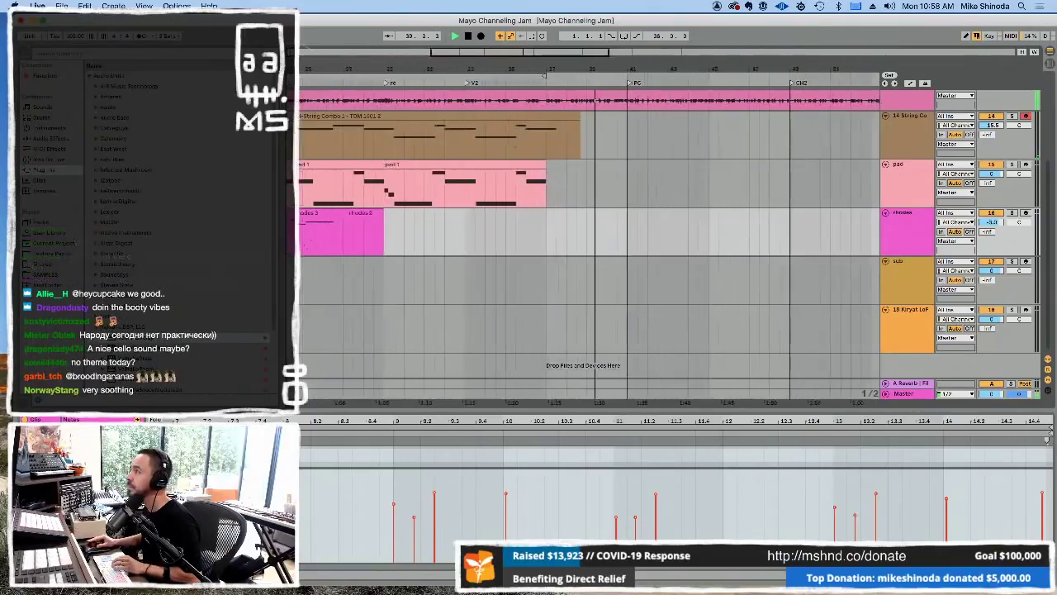
Loop four bars from 41.3.1, and move the second PC marker to the loop start and the V2 marker to about bar 37.3.
click(578, 133)
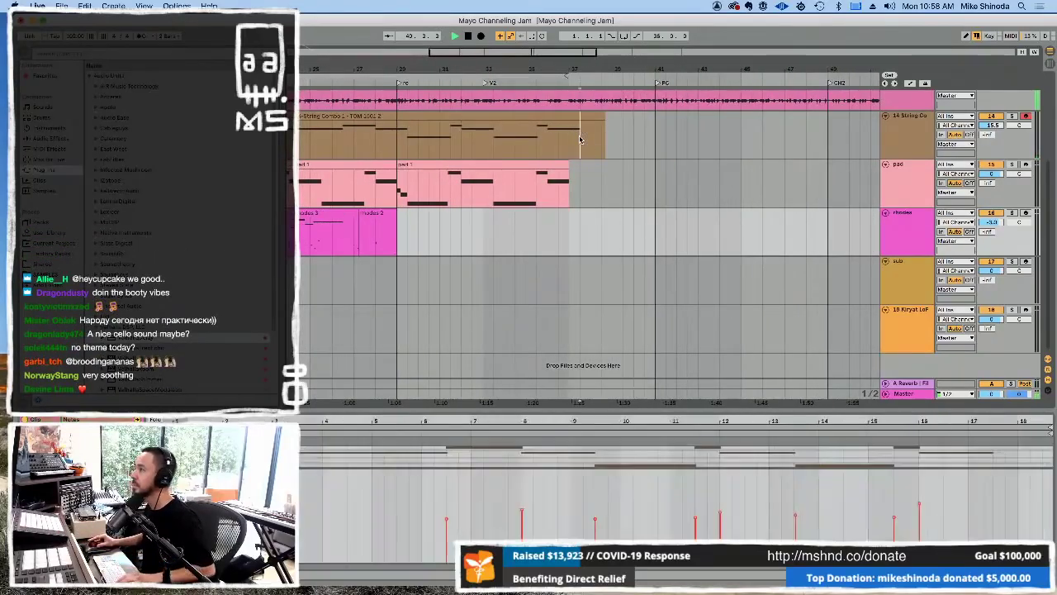
click(654, 133)
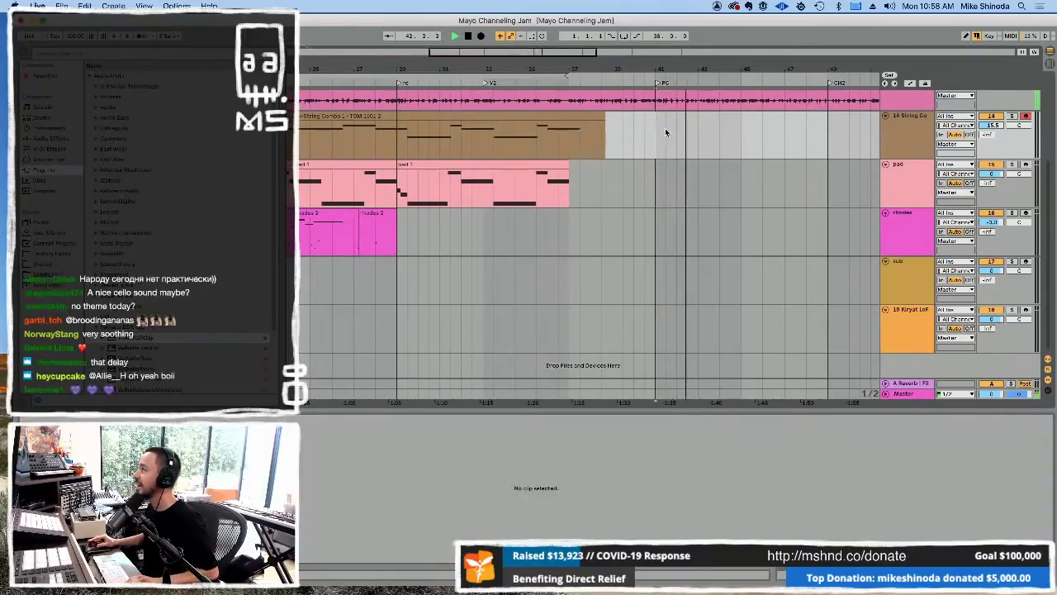
drag(666, 130, 758, 135)
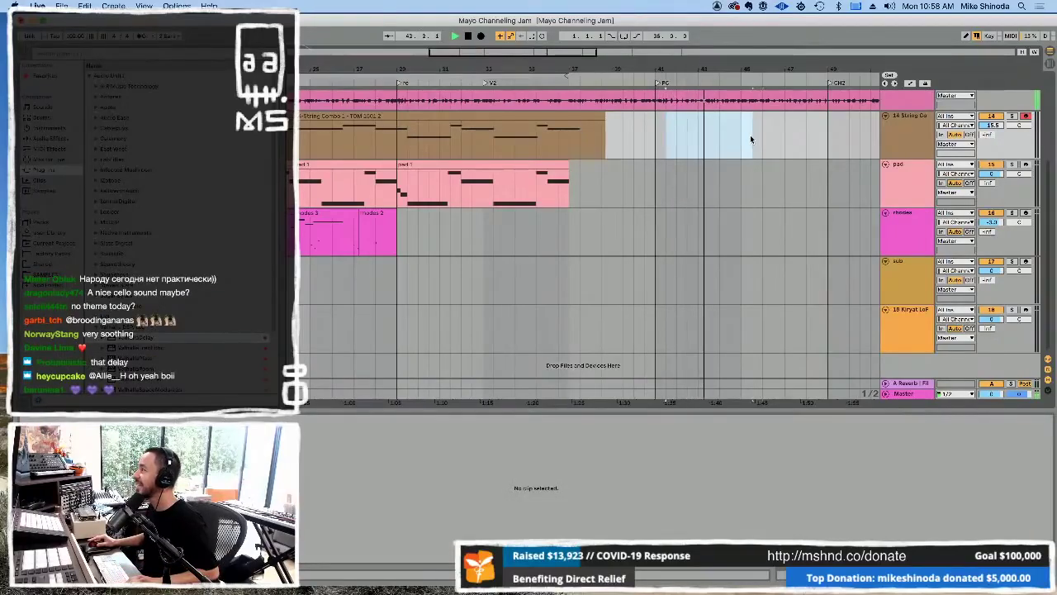
key(super+l)
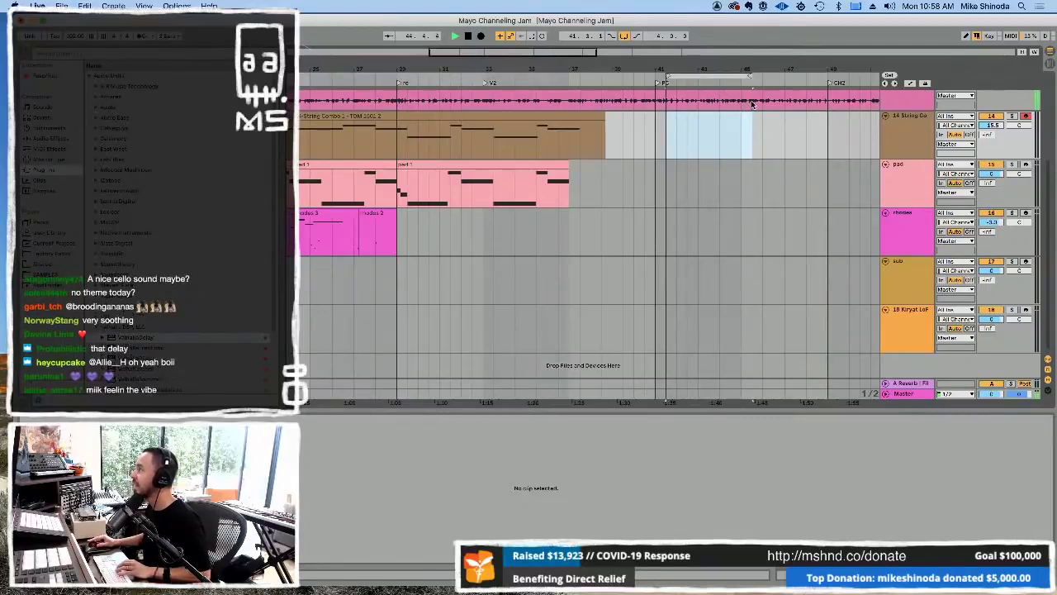
click(658, 85)
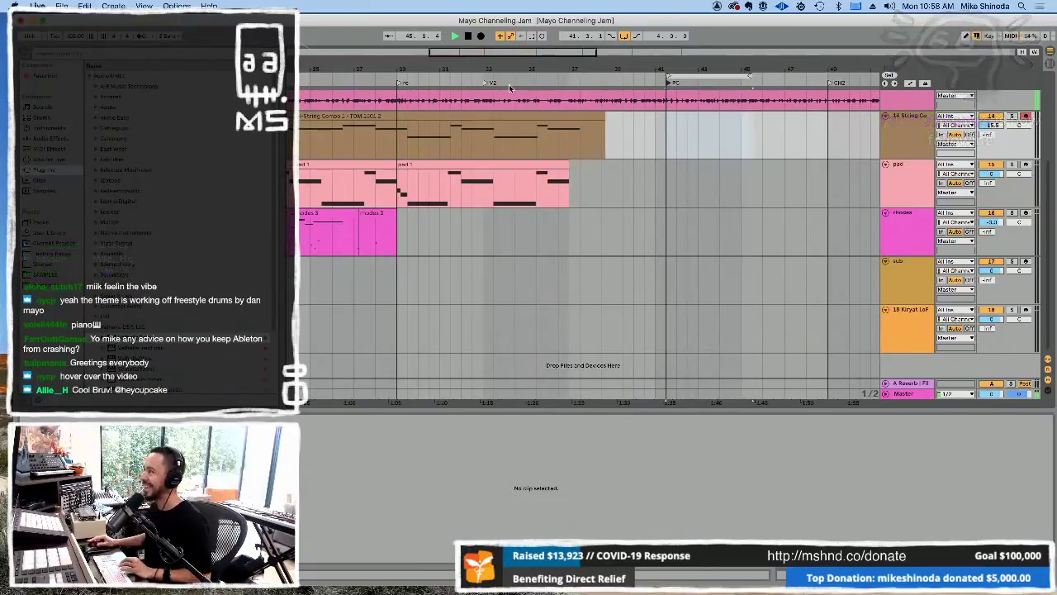
drag(484, 85, 579, 99)
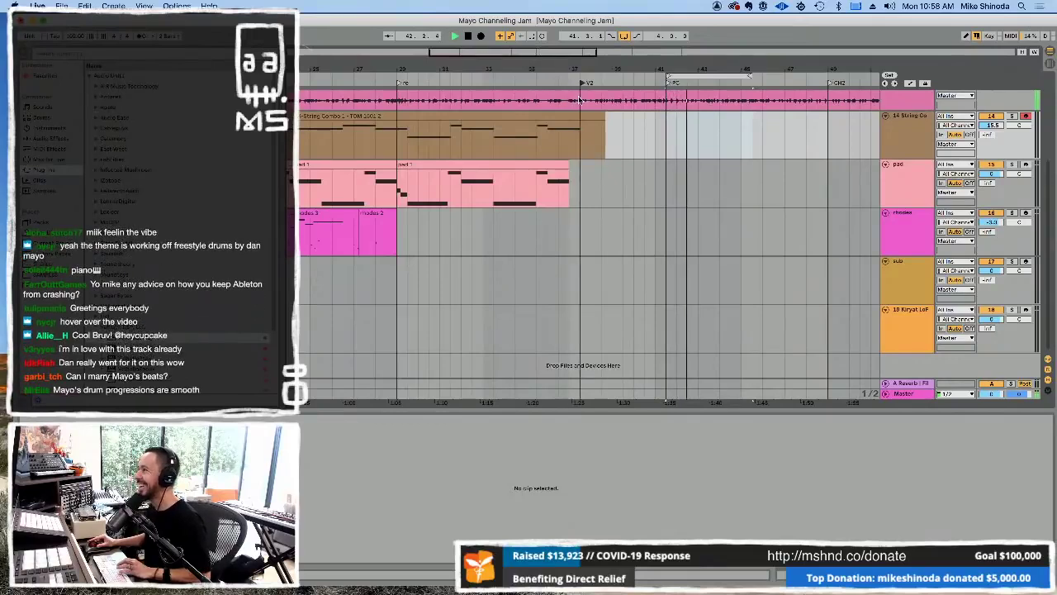
Extend the last pad clip to the V2 marker, and clean up its ending by deleting the short closing note and lengthening the final F2.
click(567, 166)
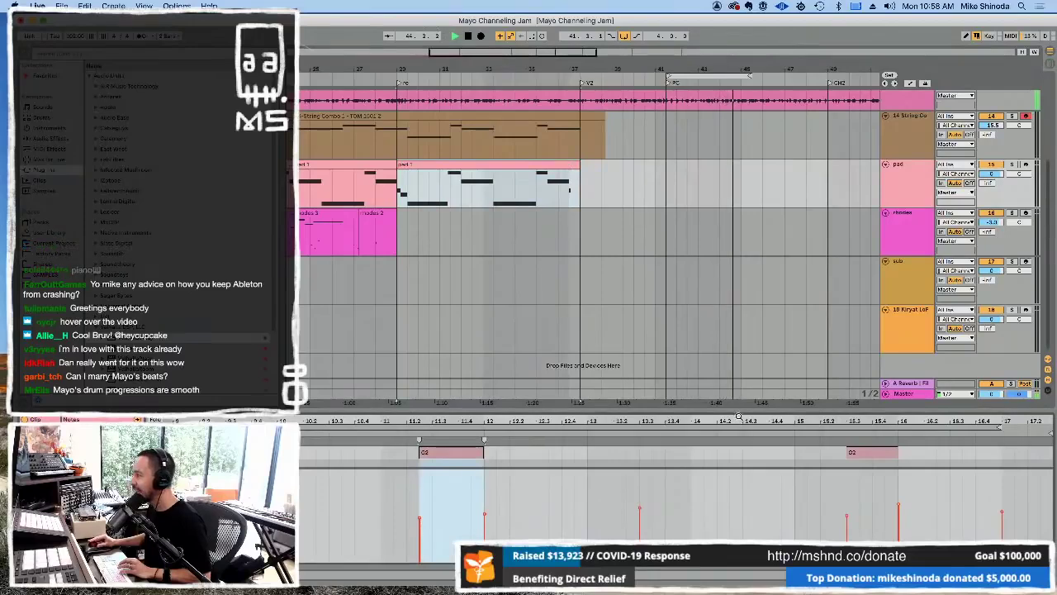
drag(741, 416, 747, 244)
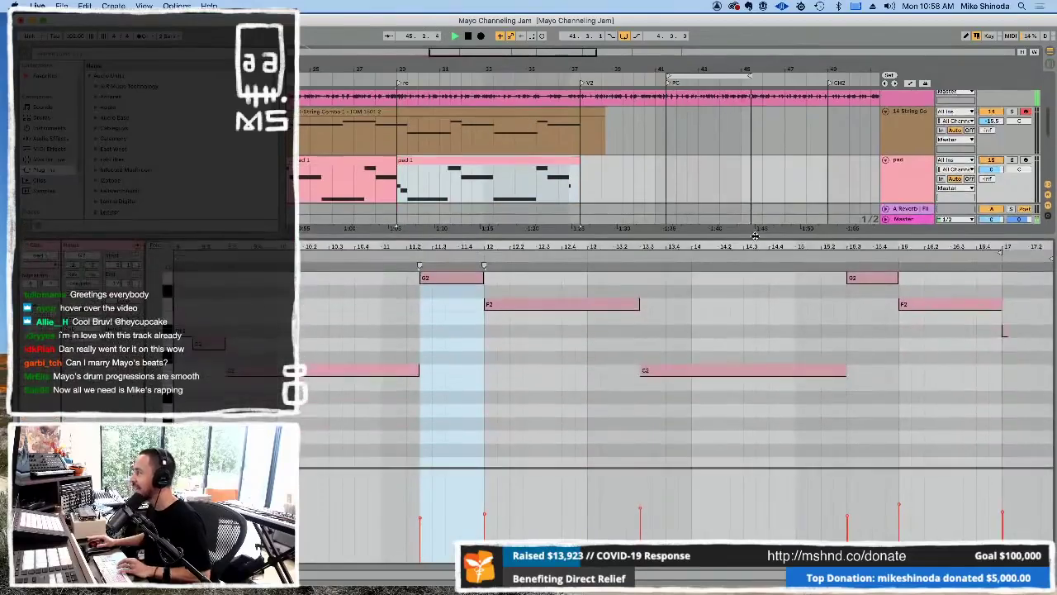
drag(963, 335, 1053, 307)
key(Delete)
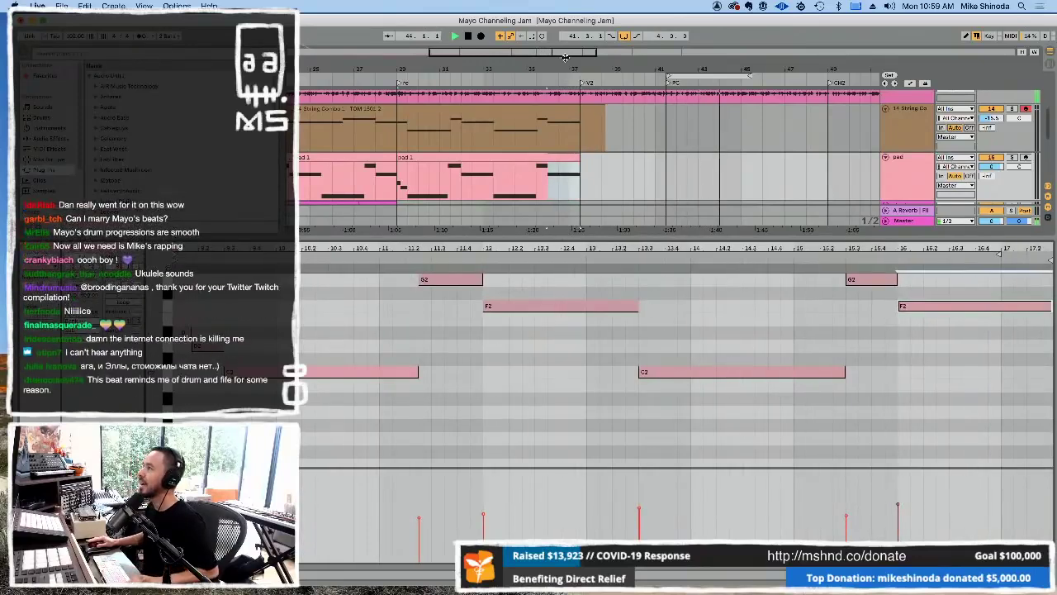
In the pad clip at the re section, start the first G2 note slightly later and extend the preceding C2 note to meet it.
drag(574, 64, 481, 83)
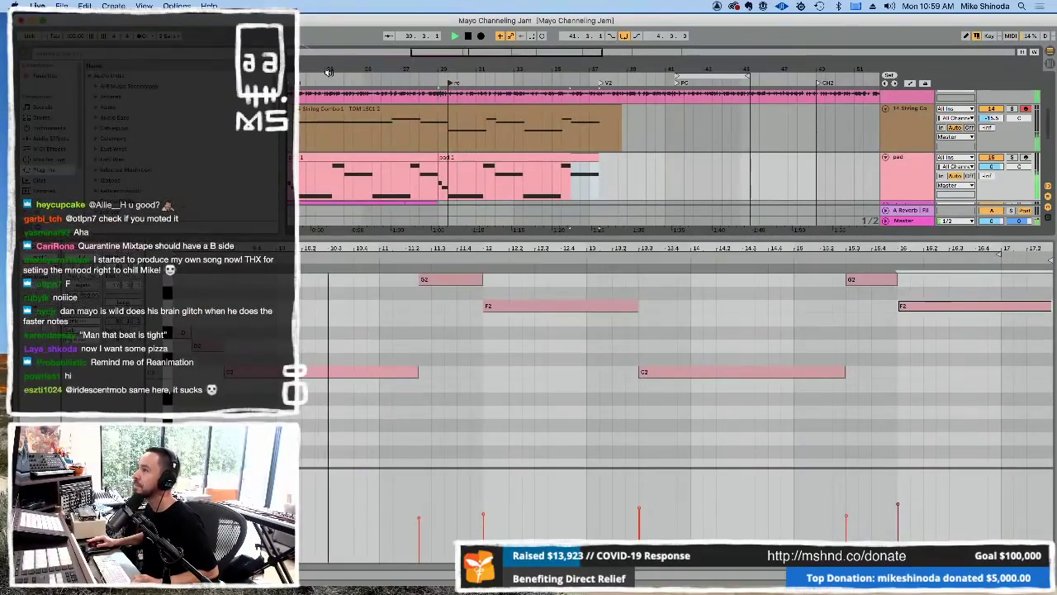
drag(306, 72, 386, 86)
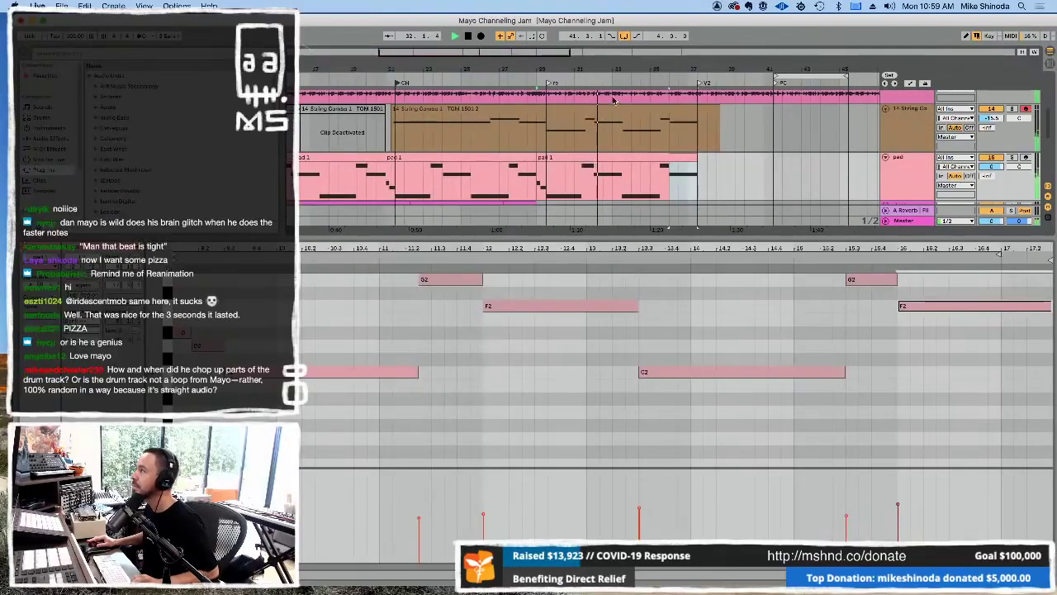
drag(601, 72, 440, 84)
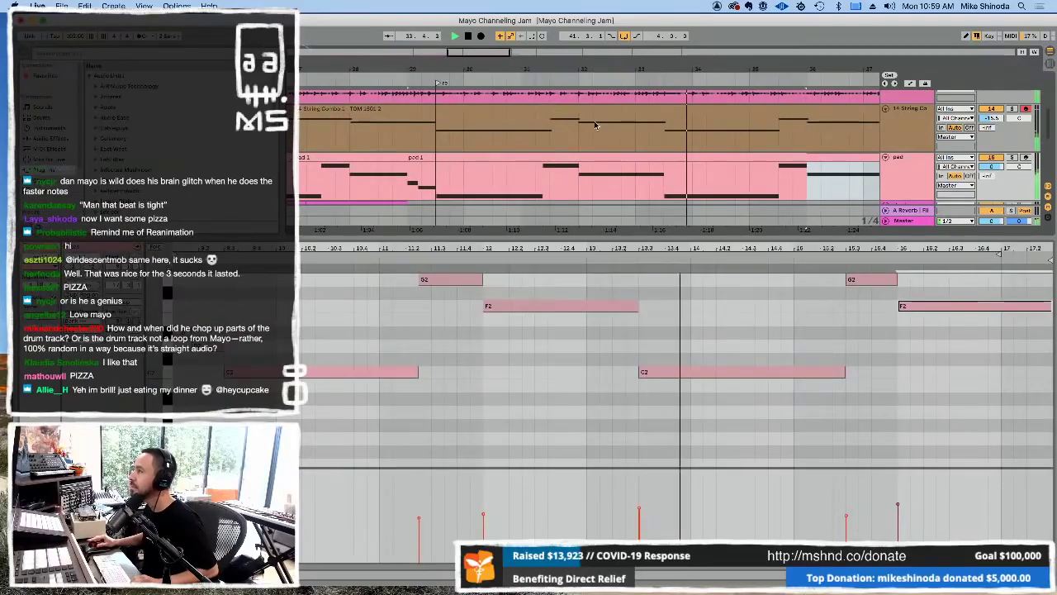
click(455, 140)
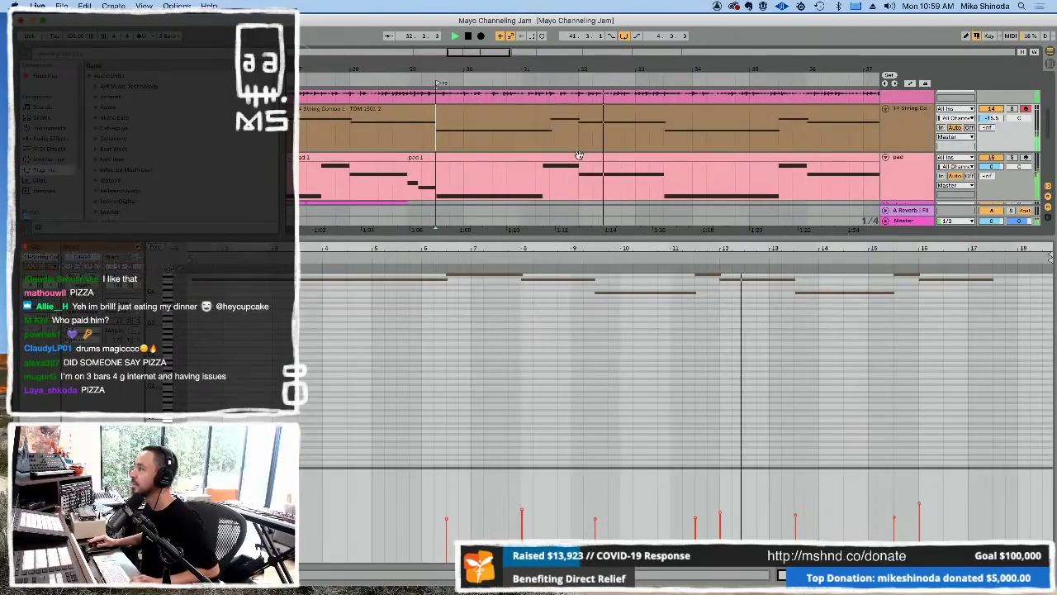
click(603, 169)
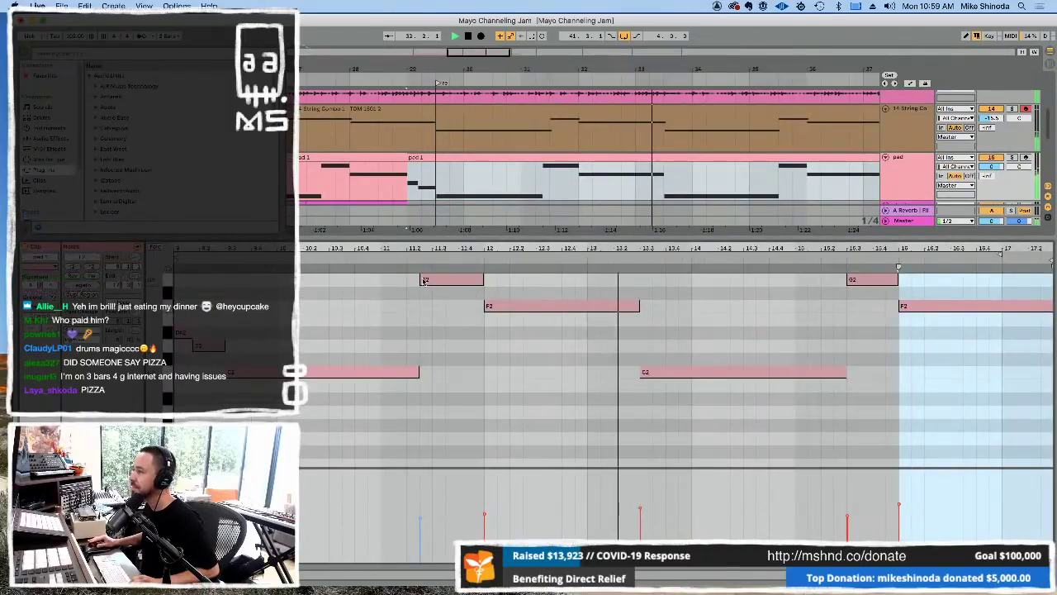
drag(420, 279, 433, 279)
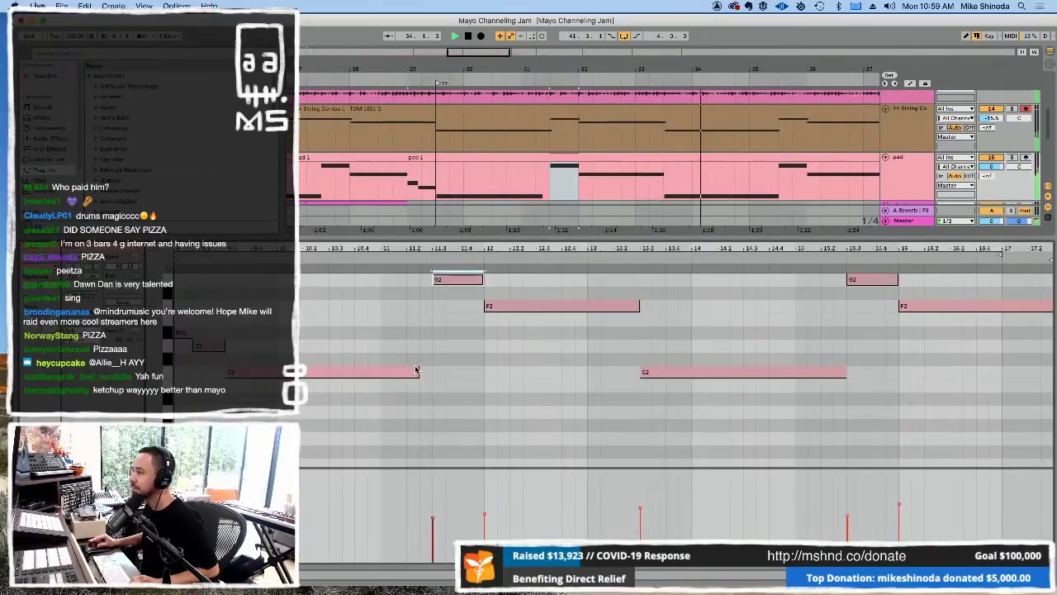
drag(417, 371, 431, 371)
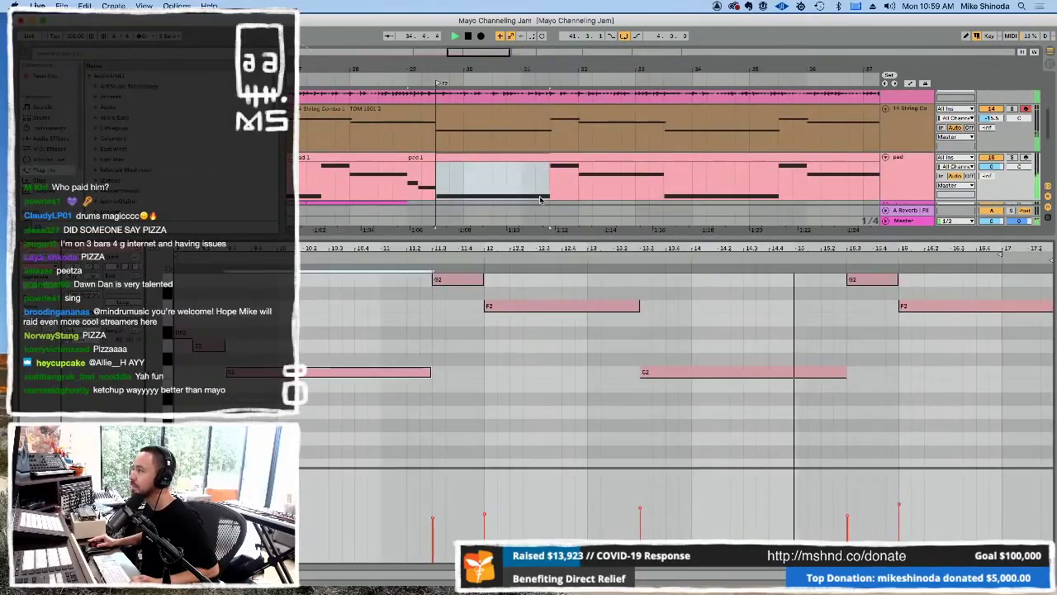
key(super+alt+l)
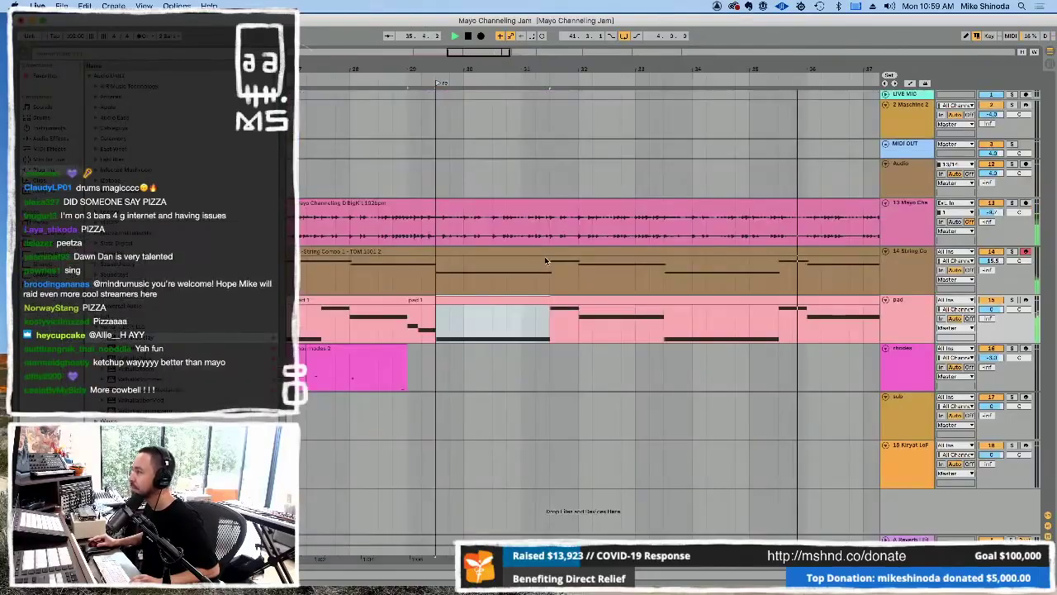
click(541, 299)
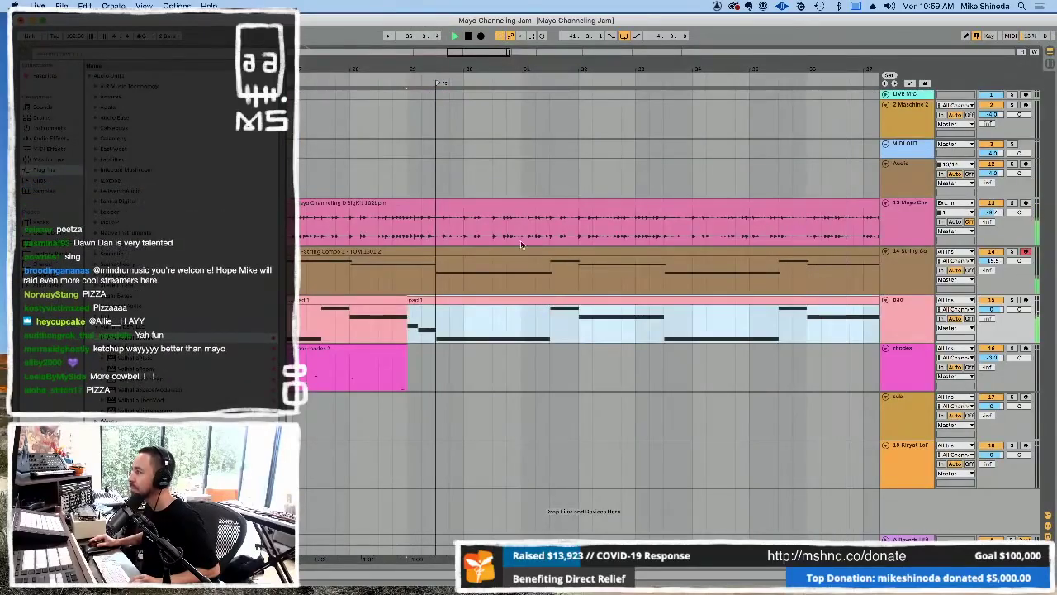
In the pad clip at the CH section, start the first G2 note slightly later and extend the preceding C2 note to meet it.
drag(422, 70, 633, 120)
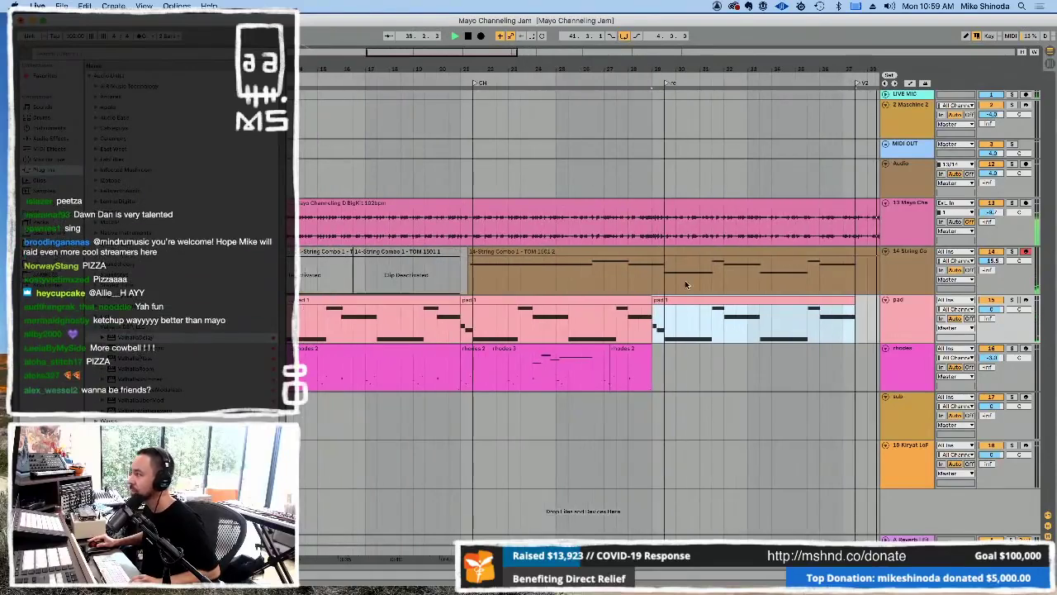
double_click(548, 301)
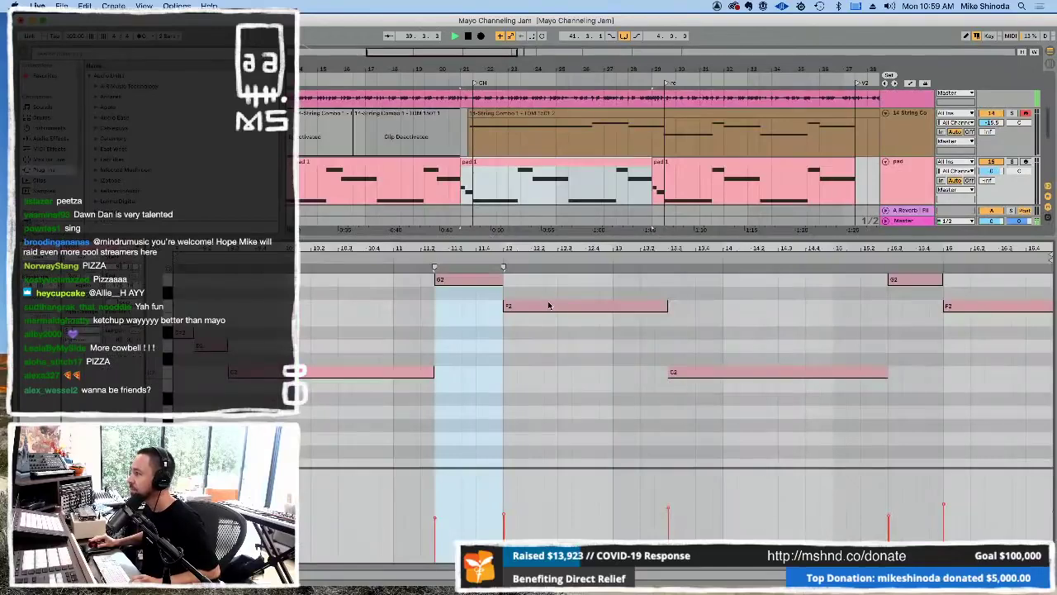
click(436, 280)
drag(436, 281, 451, 281)
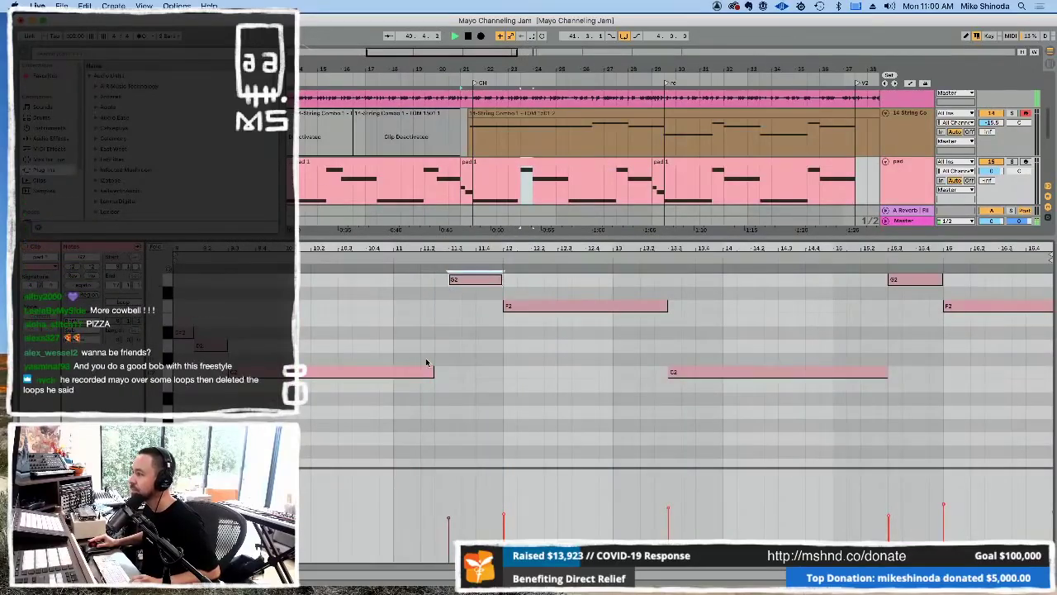
drag(432, 372, 449, 372)
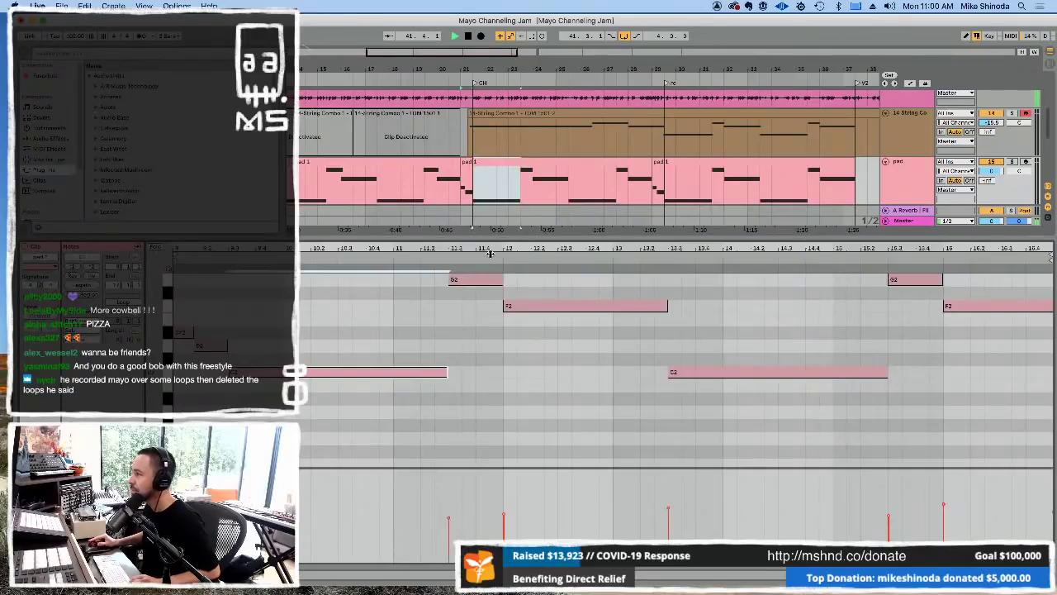
key(super+alt+l)
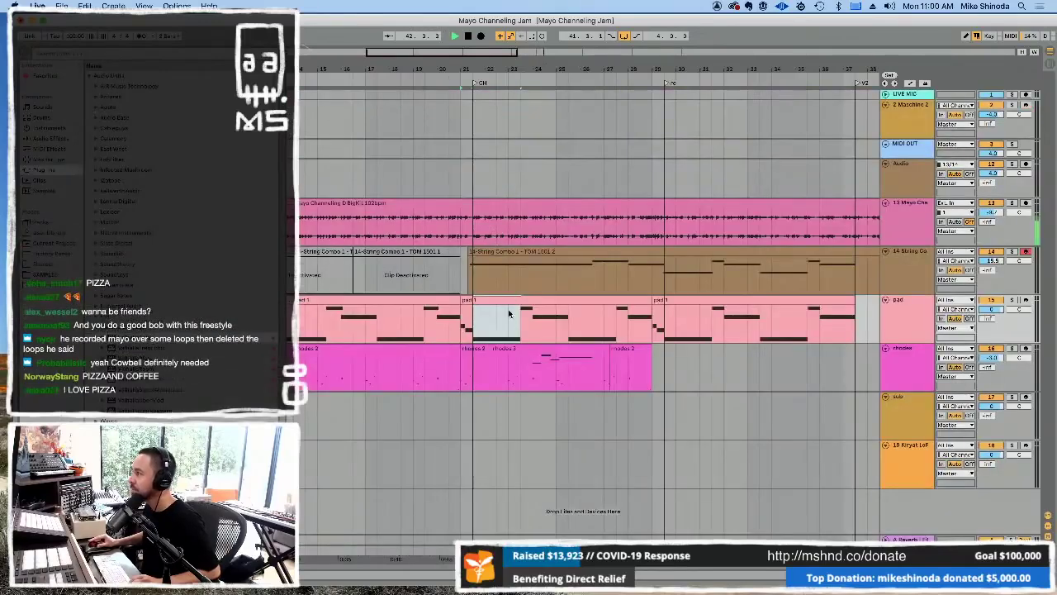
click(512, 300)
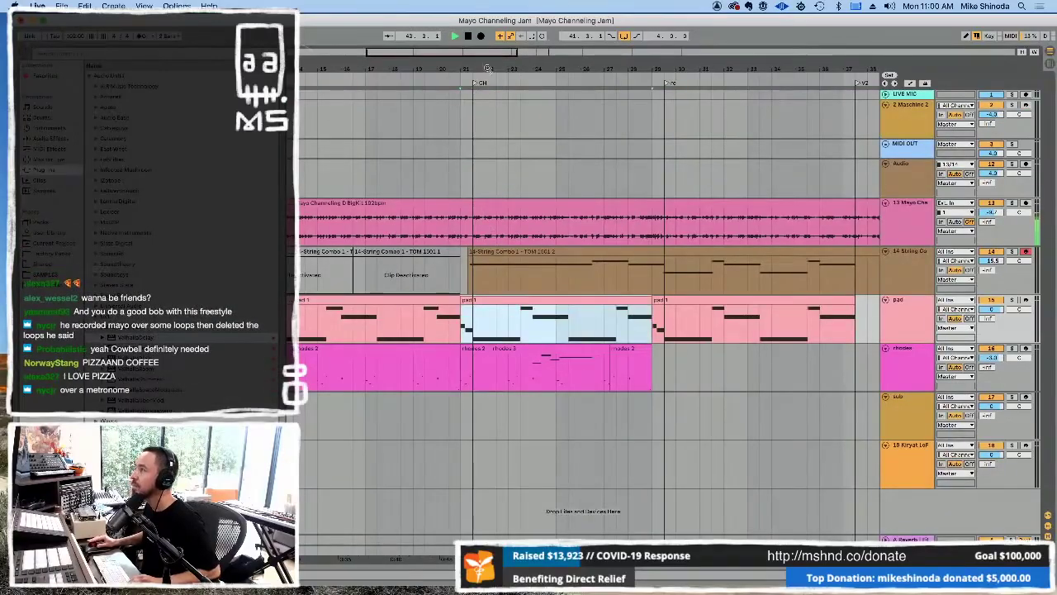
Select the pad clip in the first PC section and play the song from the verse marker.
key(minus)
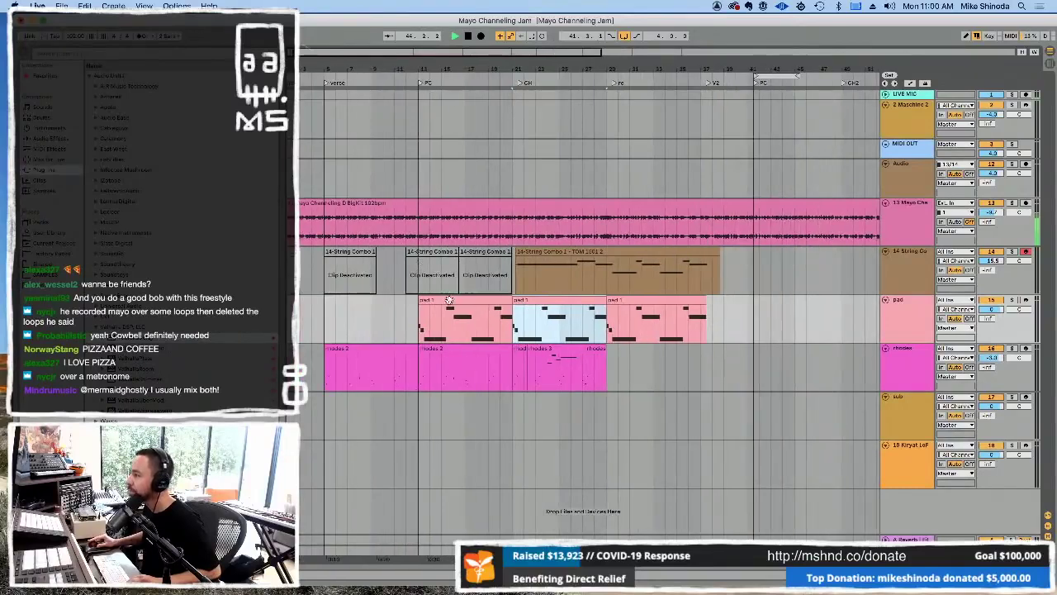
click(450, 301)
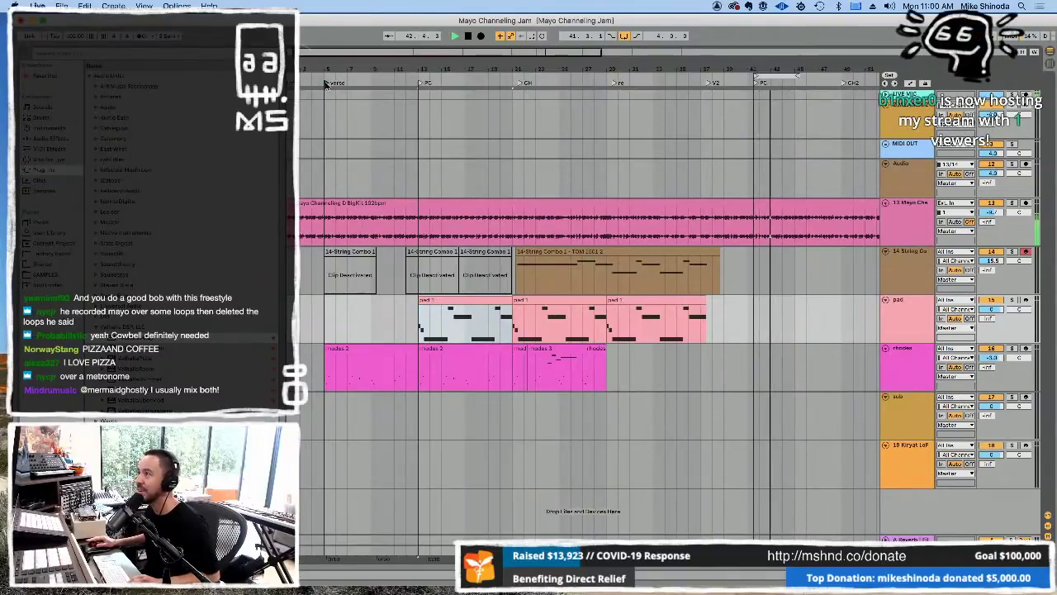
click(326, 83)
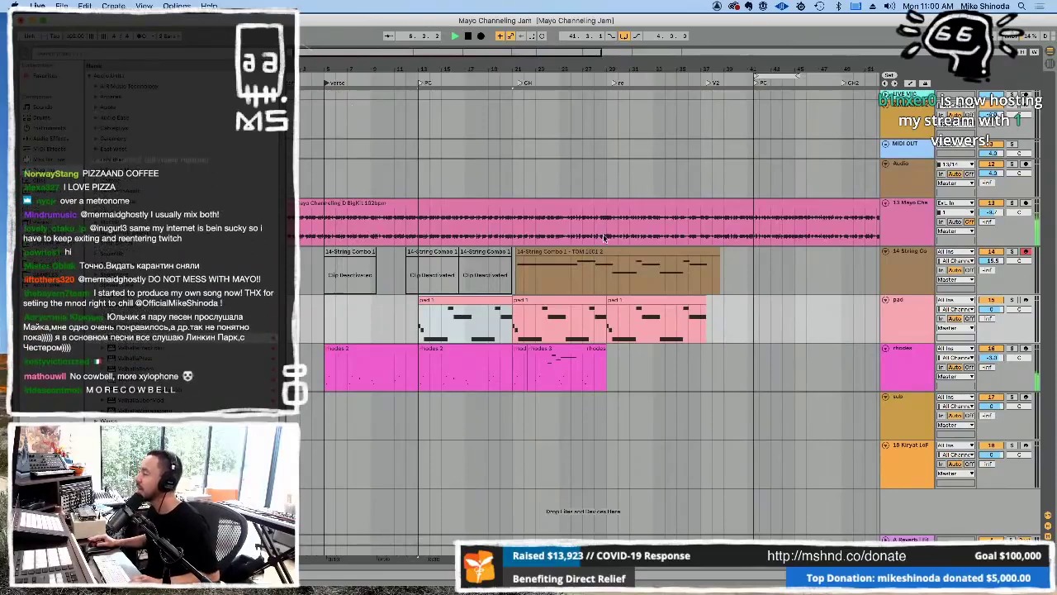
click(1009, 450)
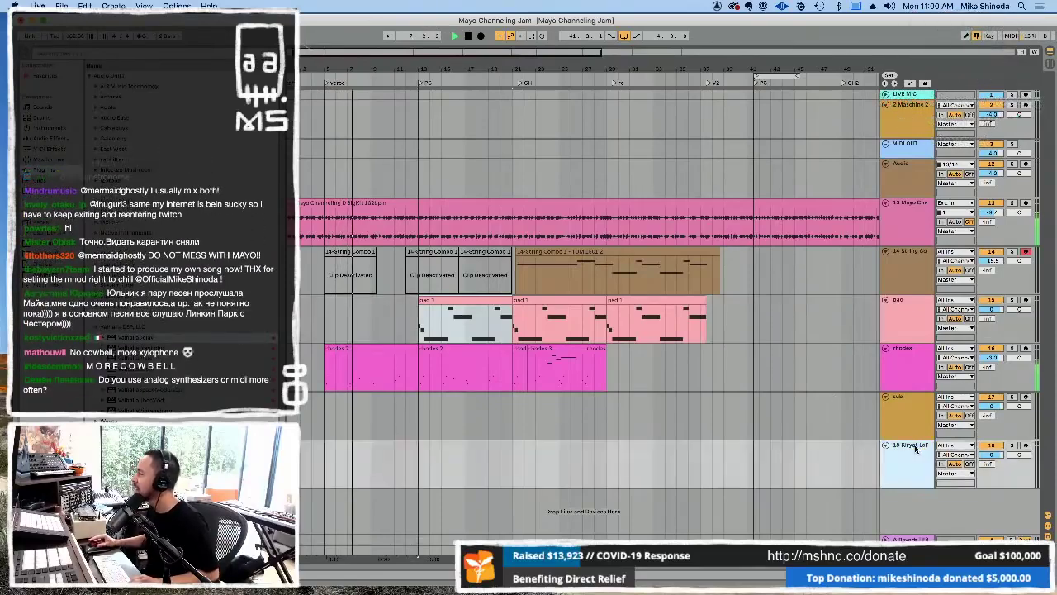
click(1026, 445)
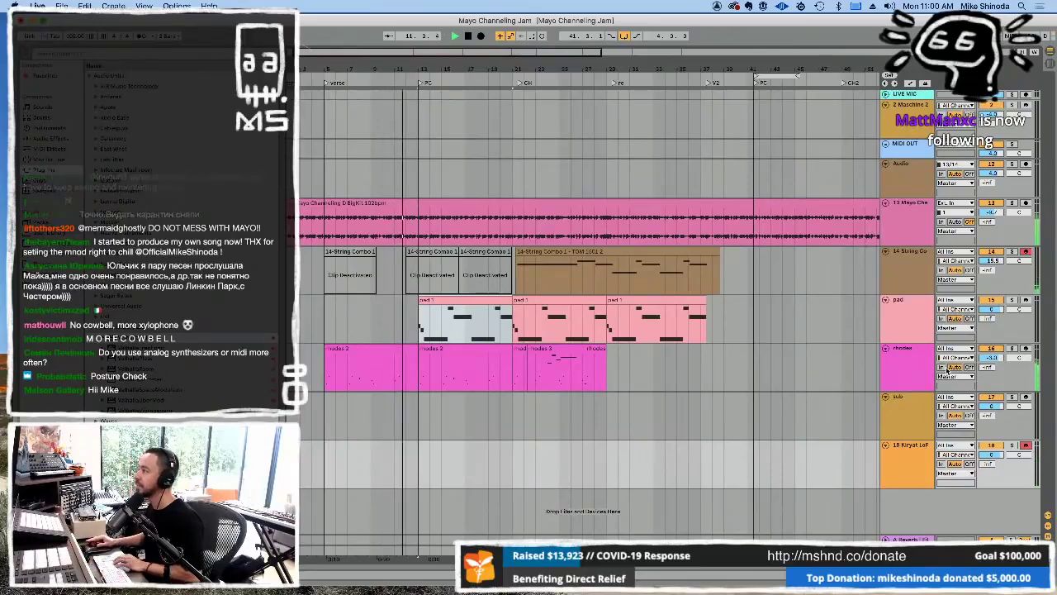
click(906, 354)
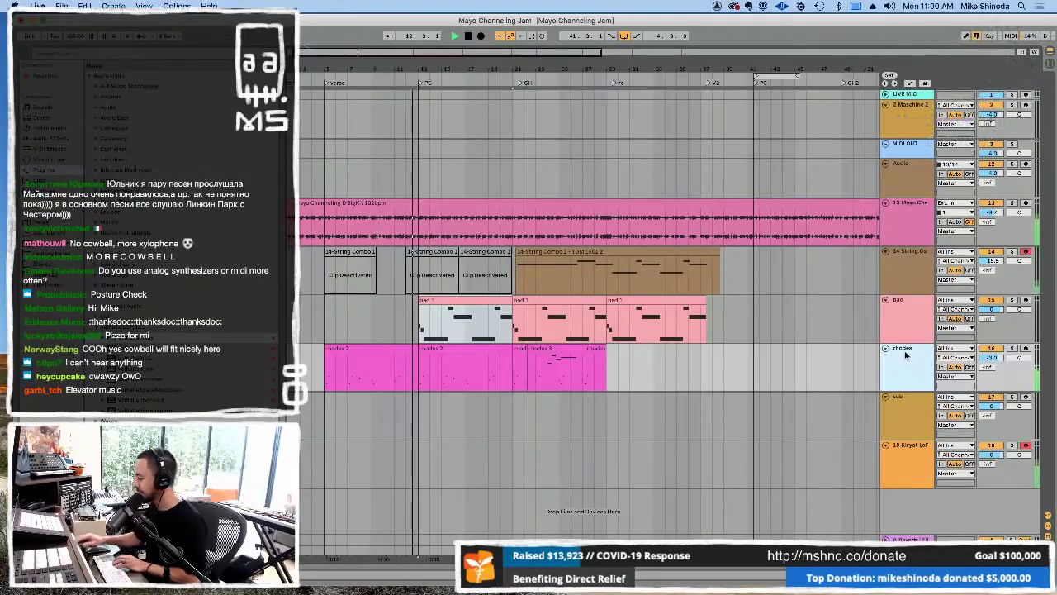
click(1026, 446)
click(1027, 446)
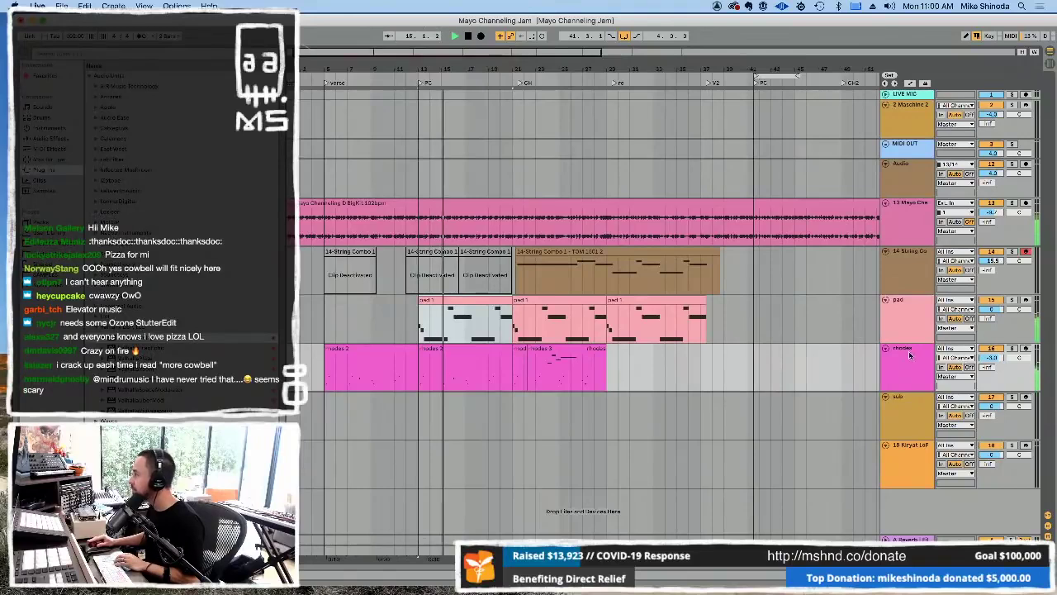
Arm the rhodes track and record further rhodes phrases across the re section, ending just past the V2 marker.
click(1026, 348)
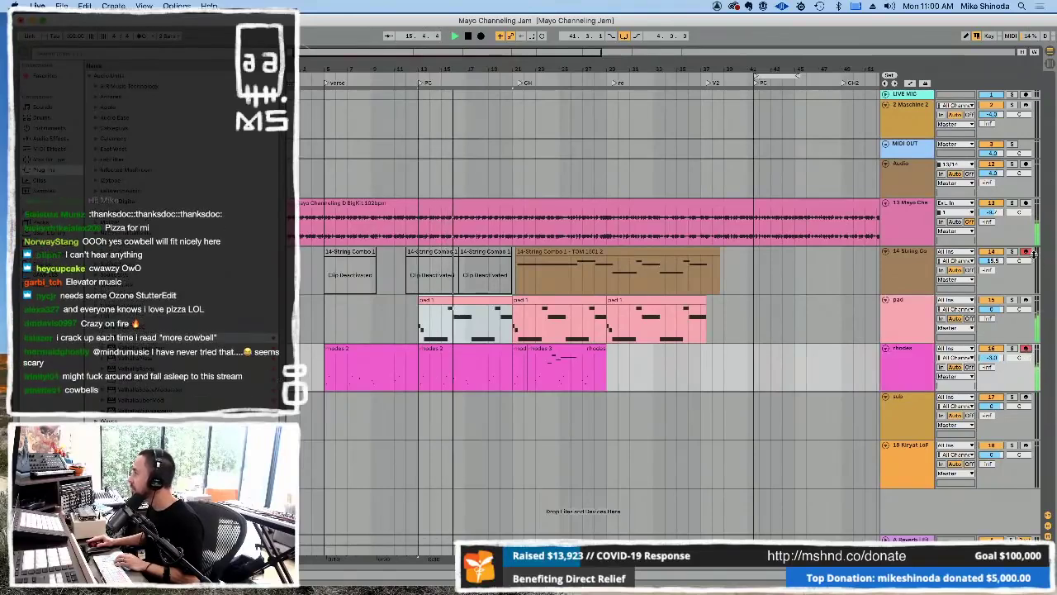
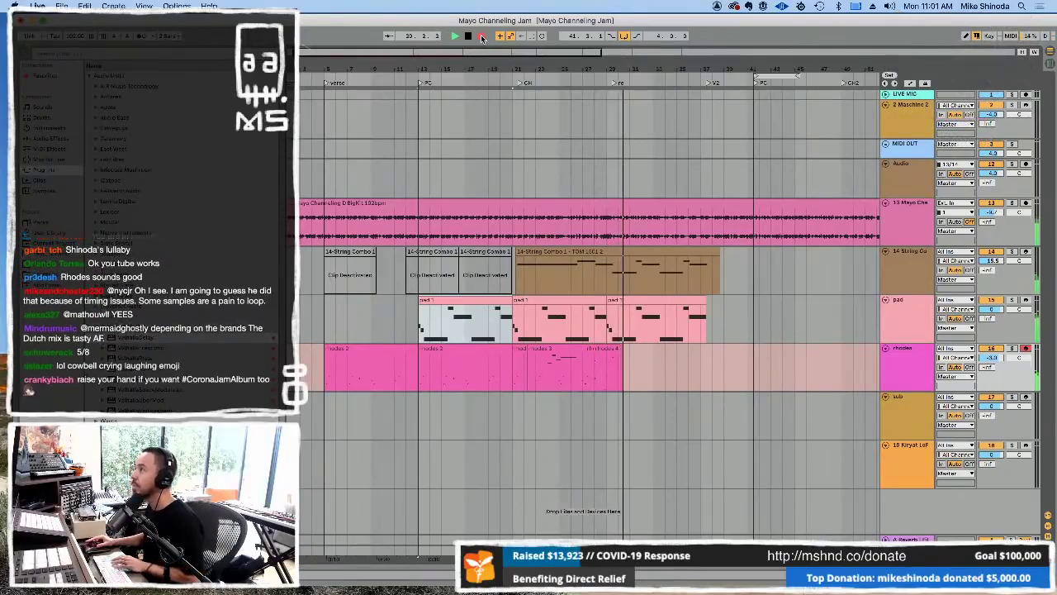
click(482, 37)
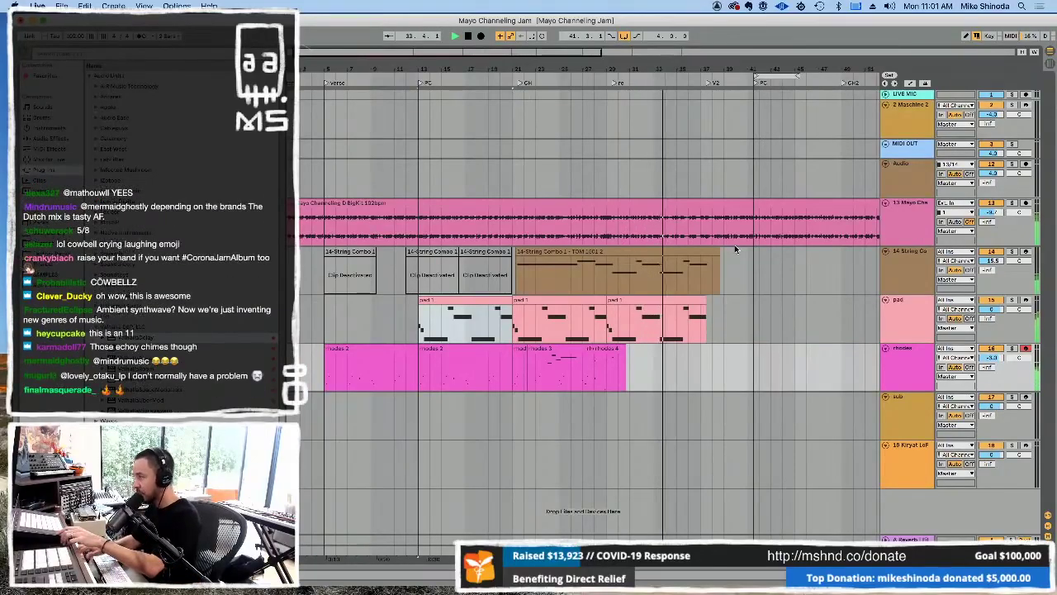
key(F9)
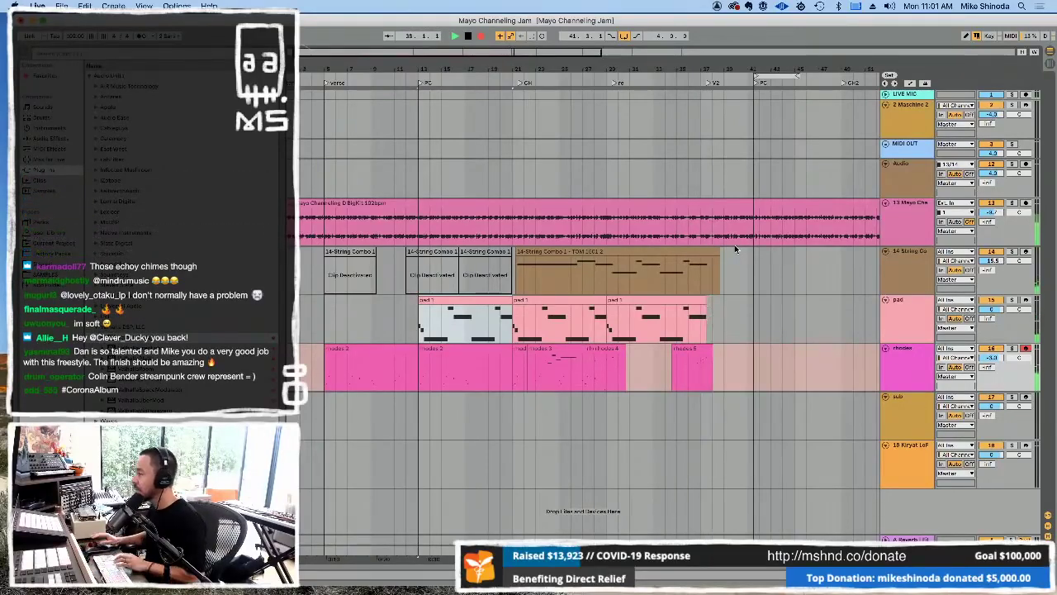
key(F9)
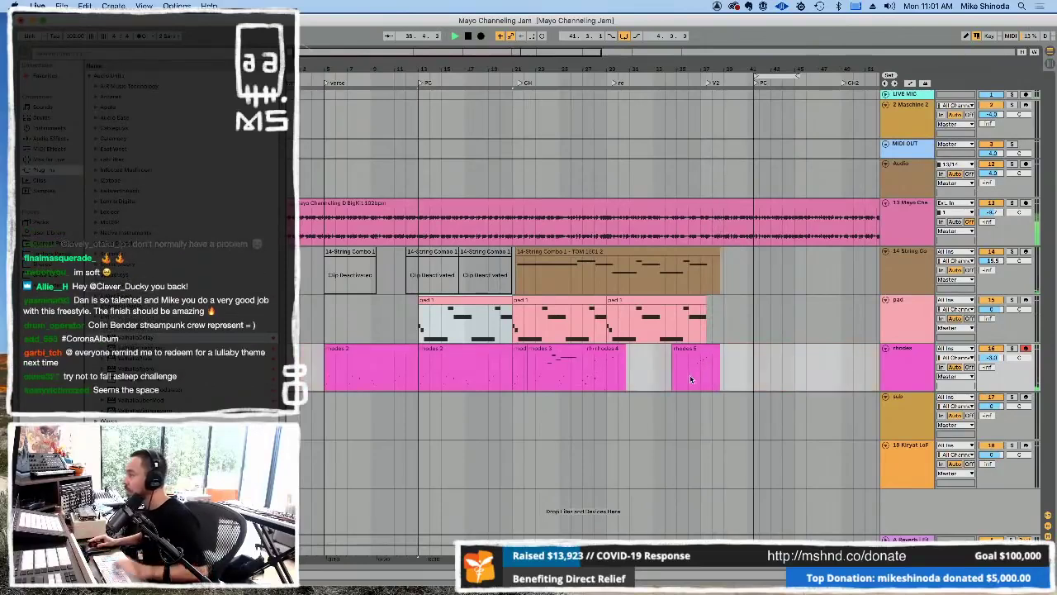
Copy the two-bar phrase from the last rhodes clip into the gap before it, and play the re section.
drag(711, 371, 688, 374)
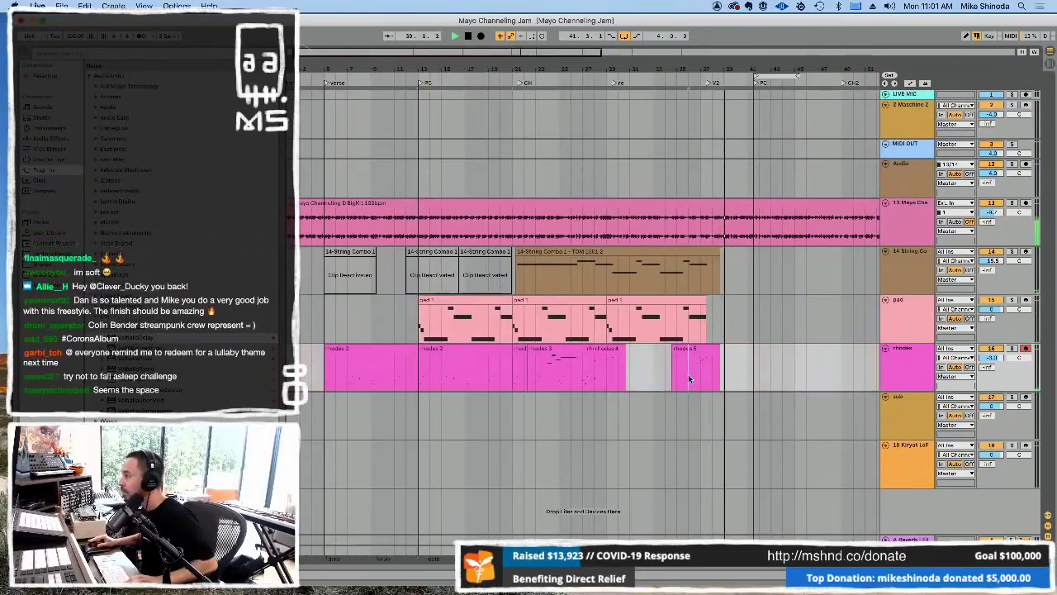
click(646, 379)
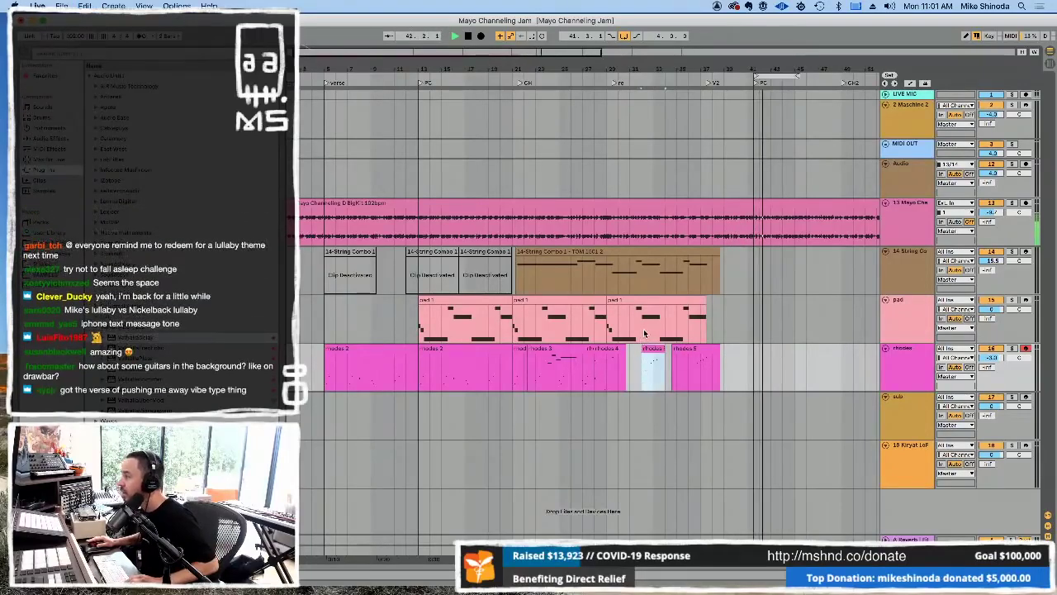
key(ctrl+v)
key(space)
key(space)
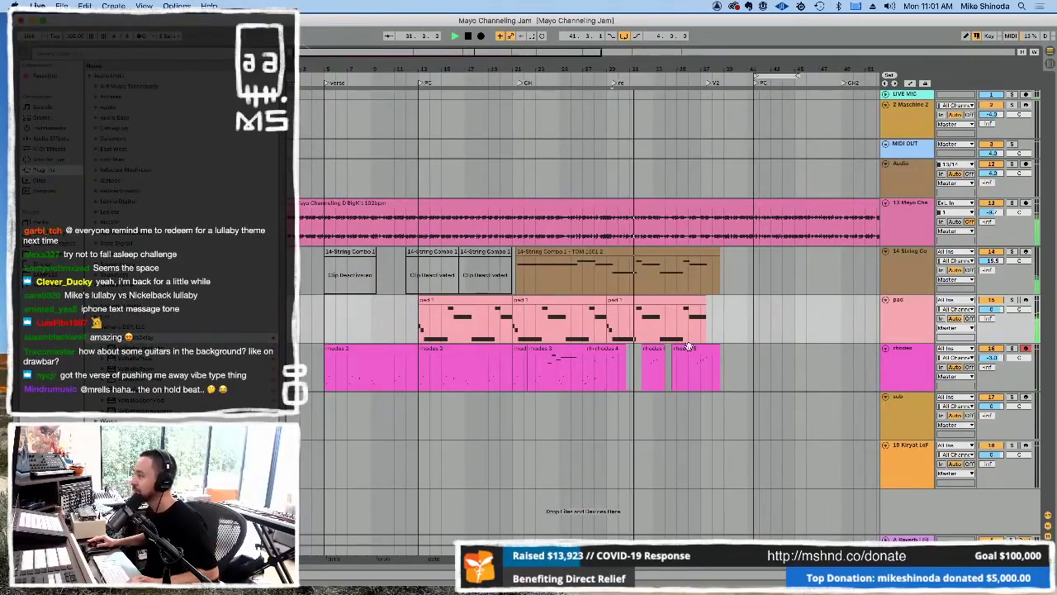
Delete the opening part of the last rhodes clip so that it starts at its phrase just before the V2 marker.
drag(694, 357, 665, 366)
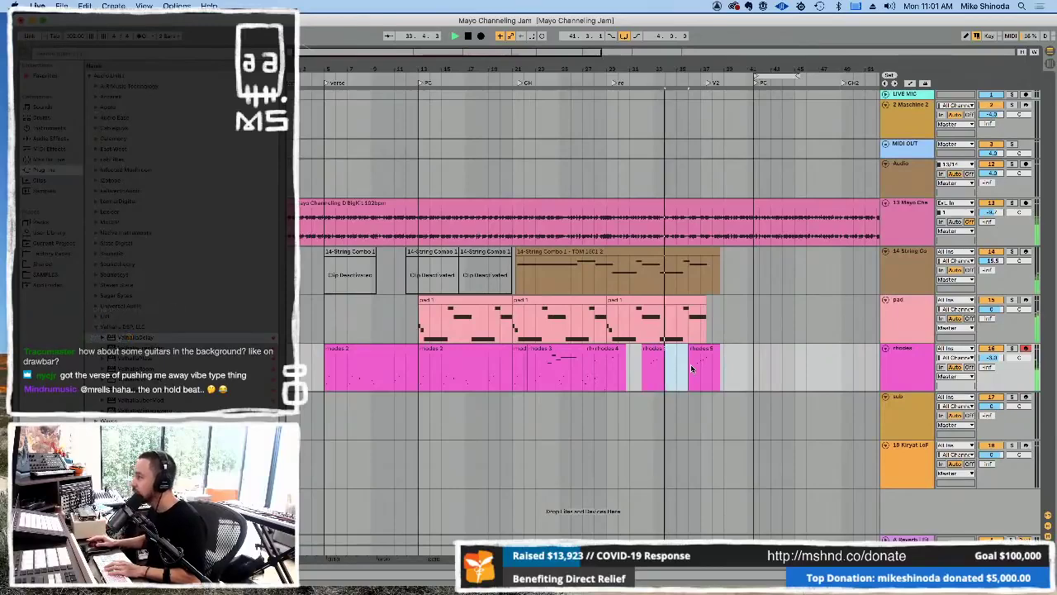
click(759, 334)
key(plus)
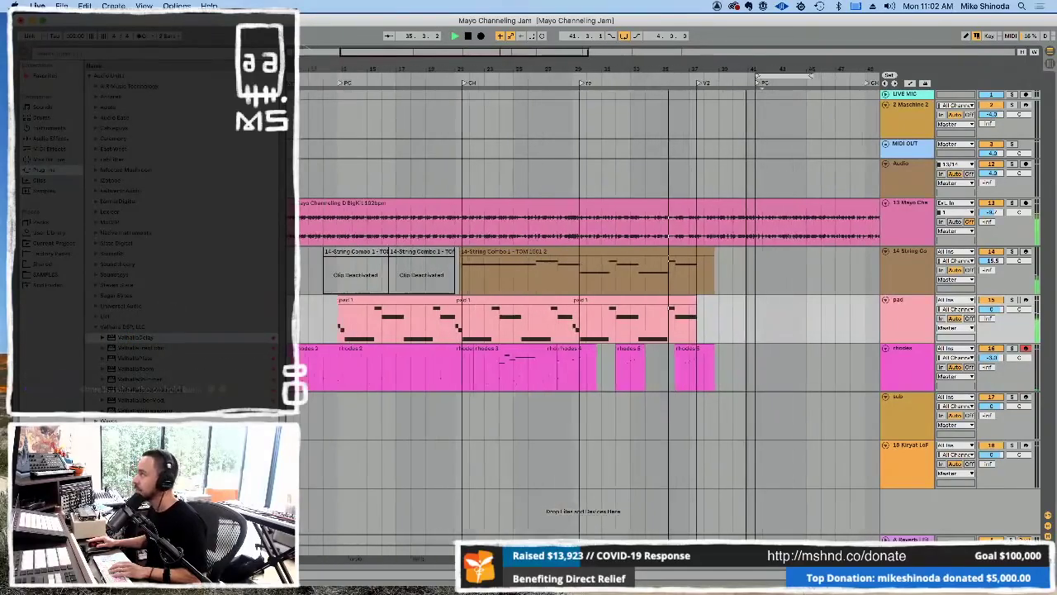
key(plus)
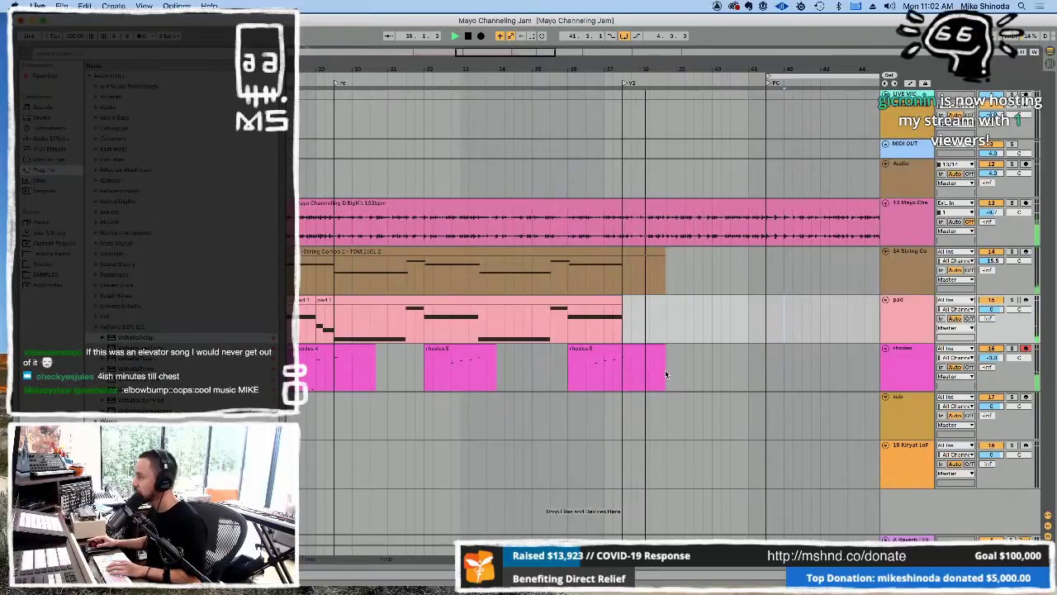
Arm the sub track for recording in the looped second PC section, bars 41 to 45.
click(902, 439)
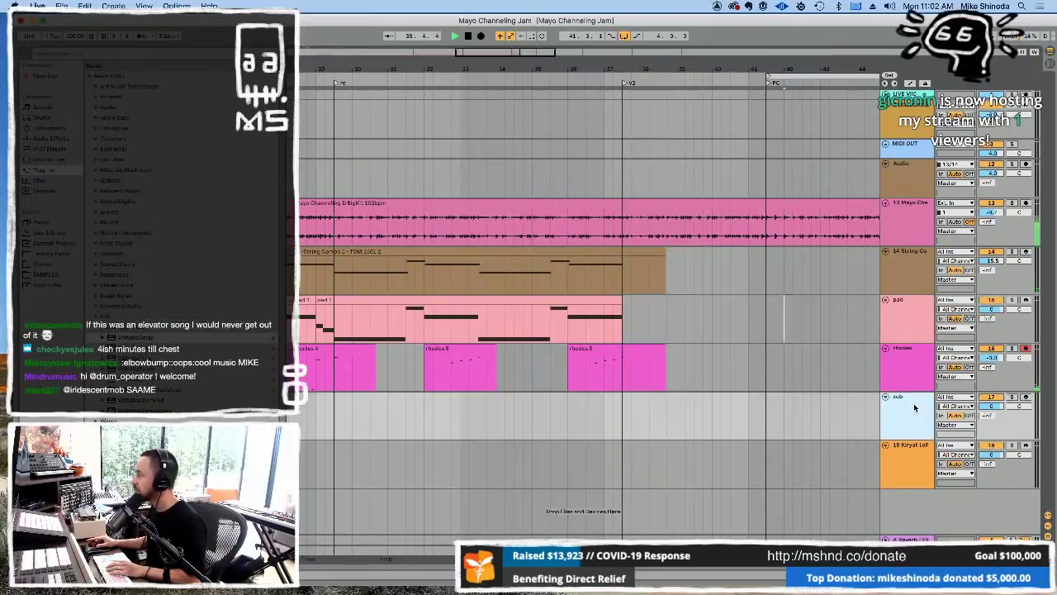
click(1027, 397)
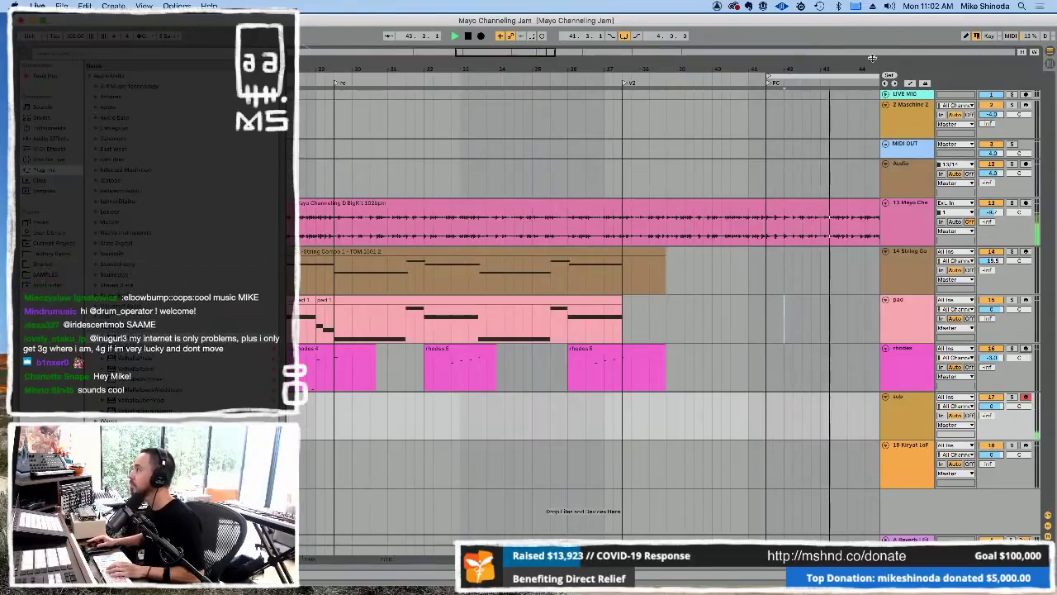
drag(836, 68, 522, 68)
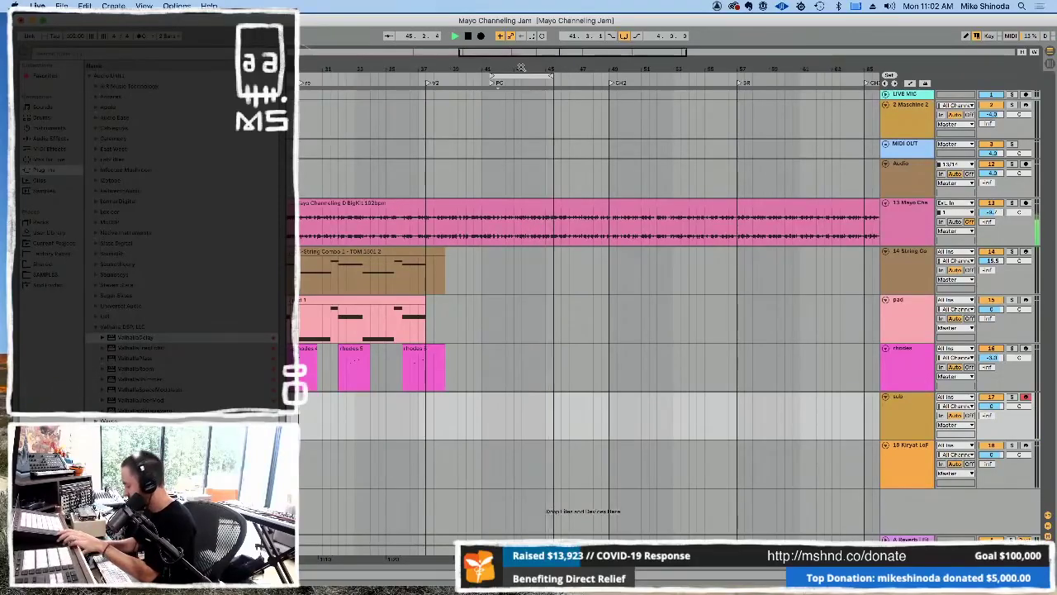
key(F9)
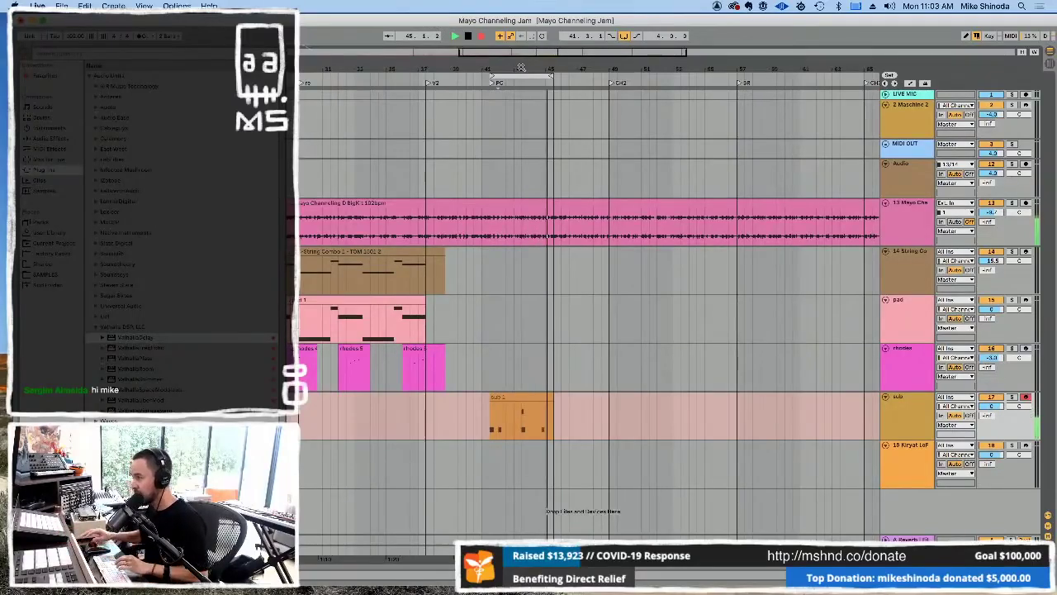
key(F9)
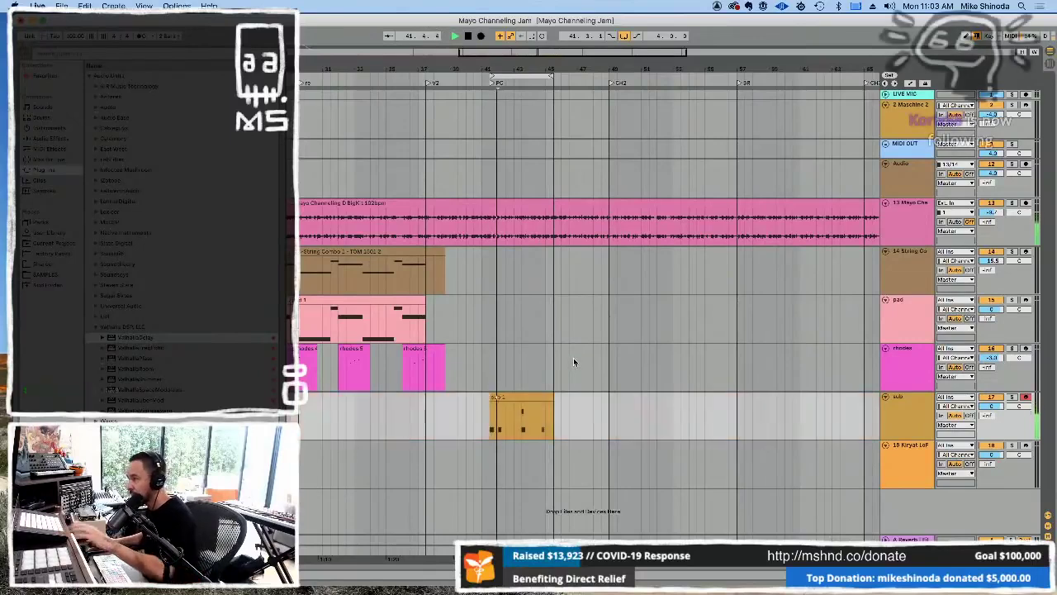
click(536, 403)
key(Delete)
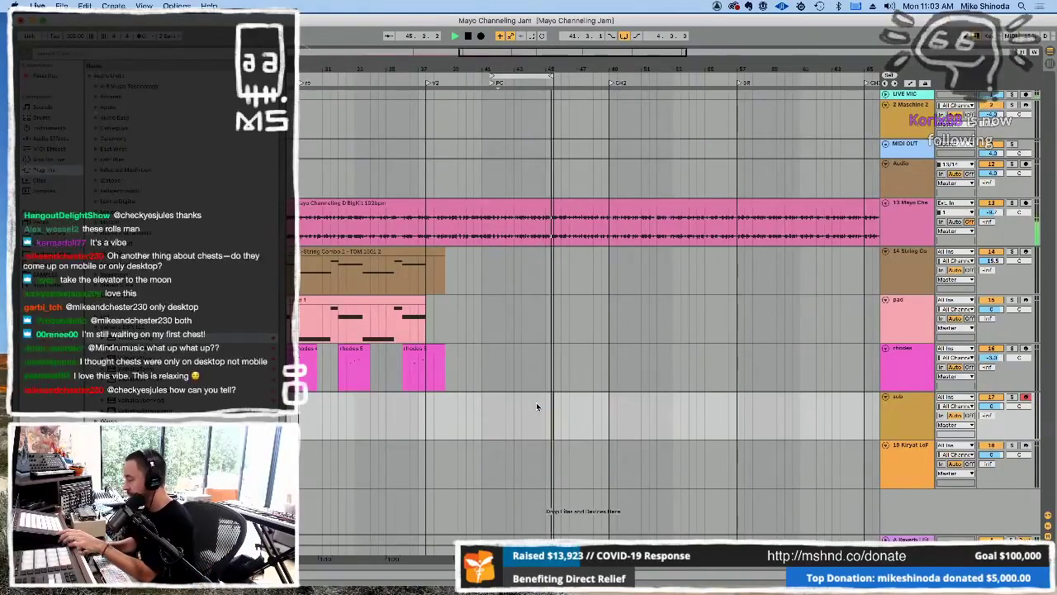
Record a sub bass take over the looped second PC section, then open the clip and quantize its notes.
key(F9)
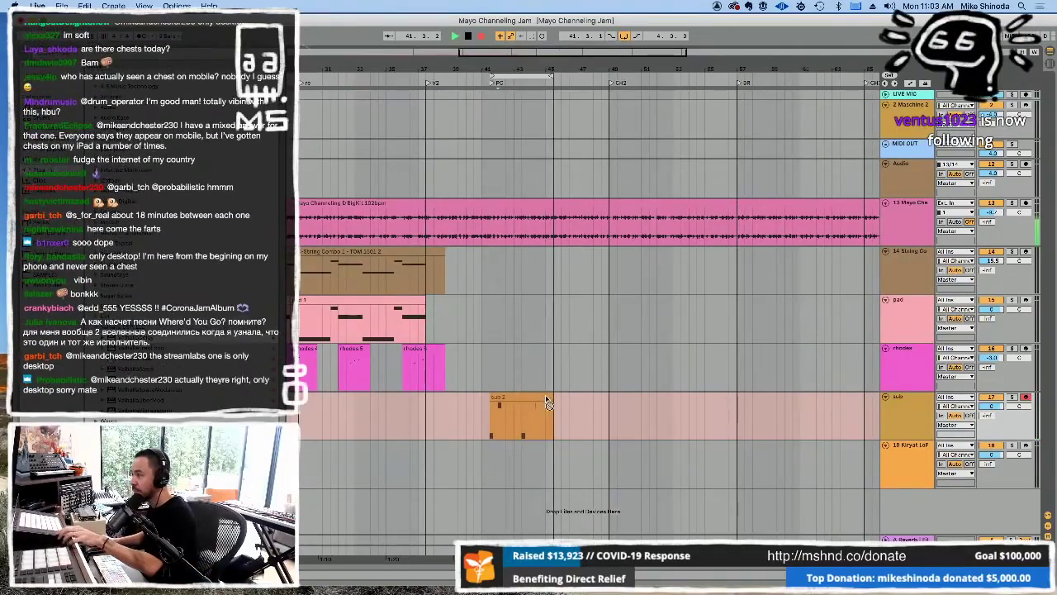
double_click(540, 413)
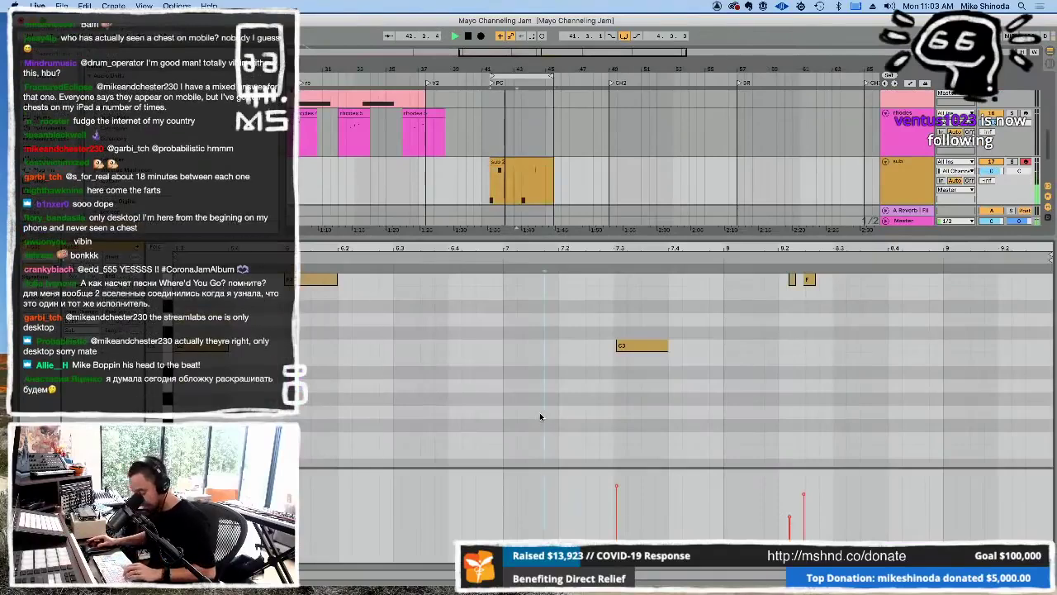
click(557, 392)
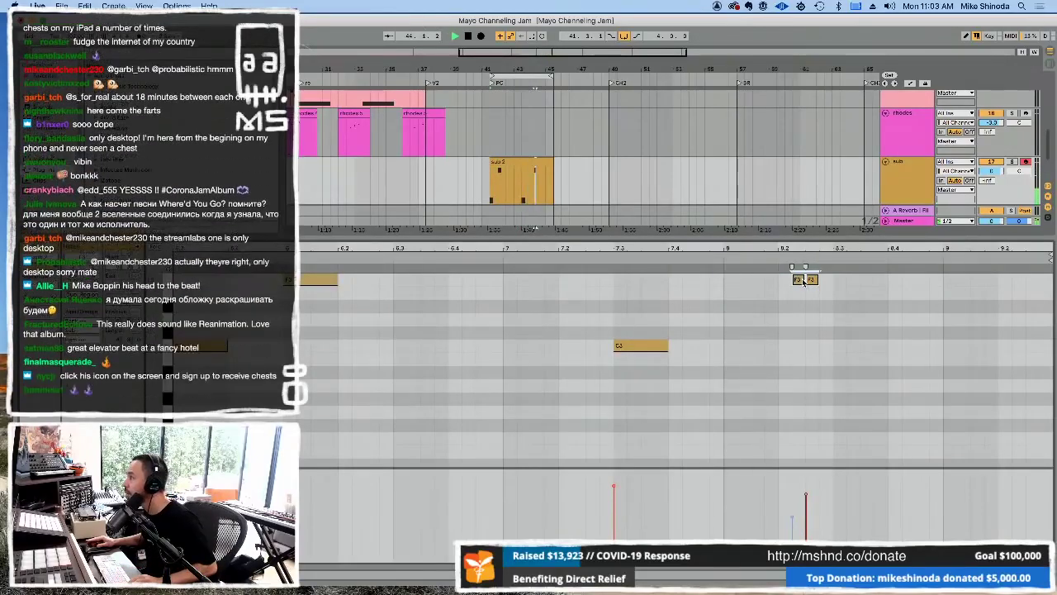
Shift the two short closing F3 notes slightly earlier, and add a short C3 note just after the long C3.
drag(804, 282, 757, 345)
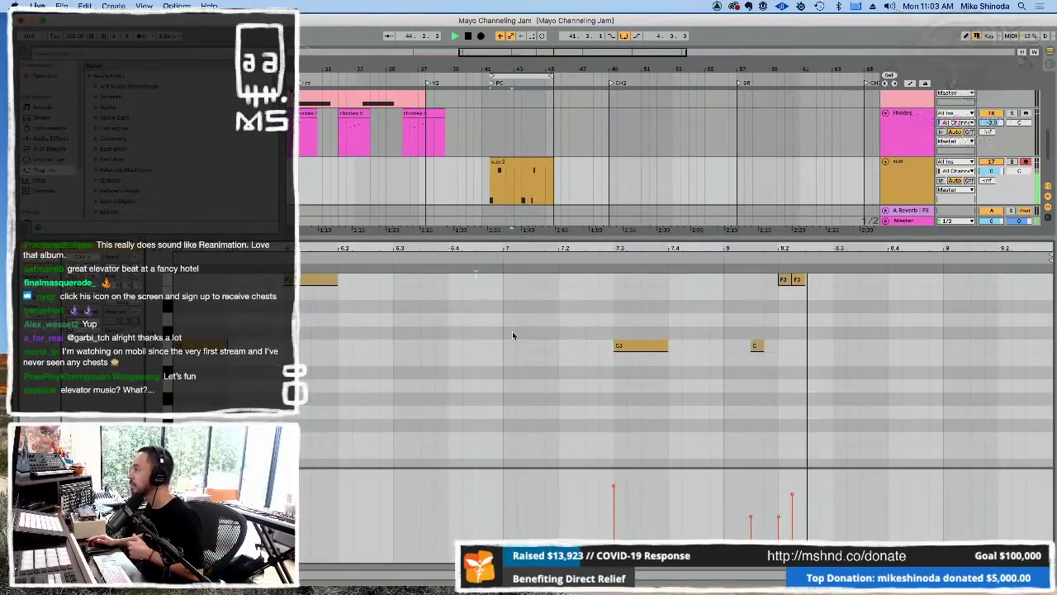
drag(754, 351, 729, 350)
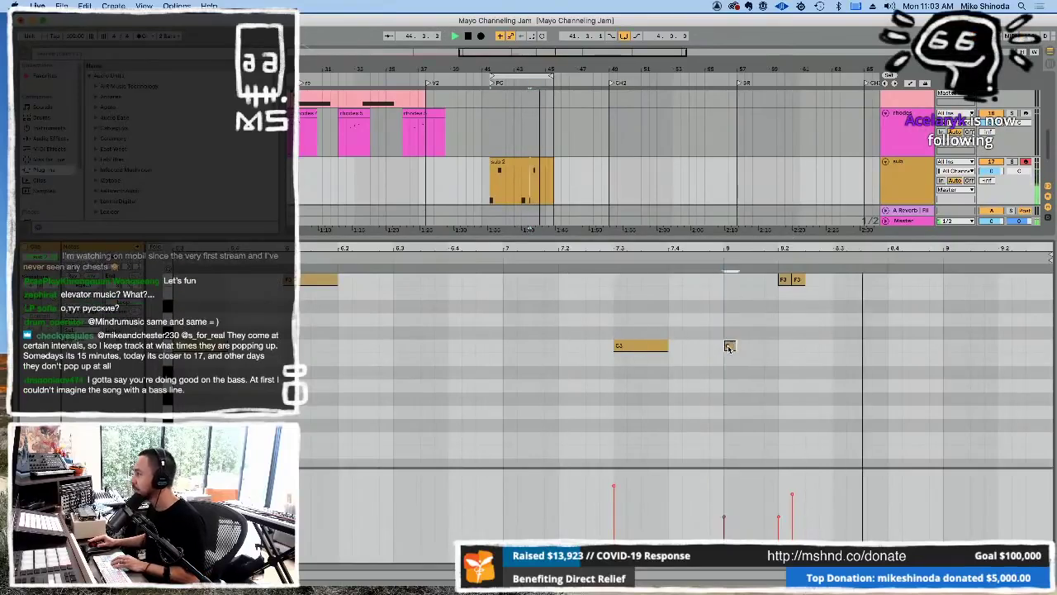
drag(729, 347, 705, 347)
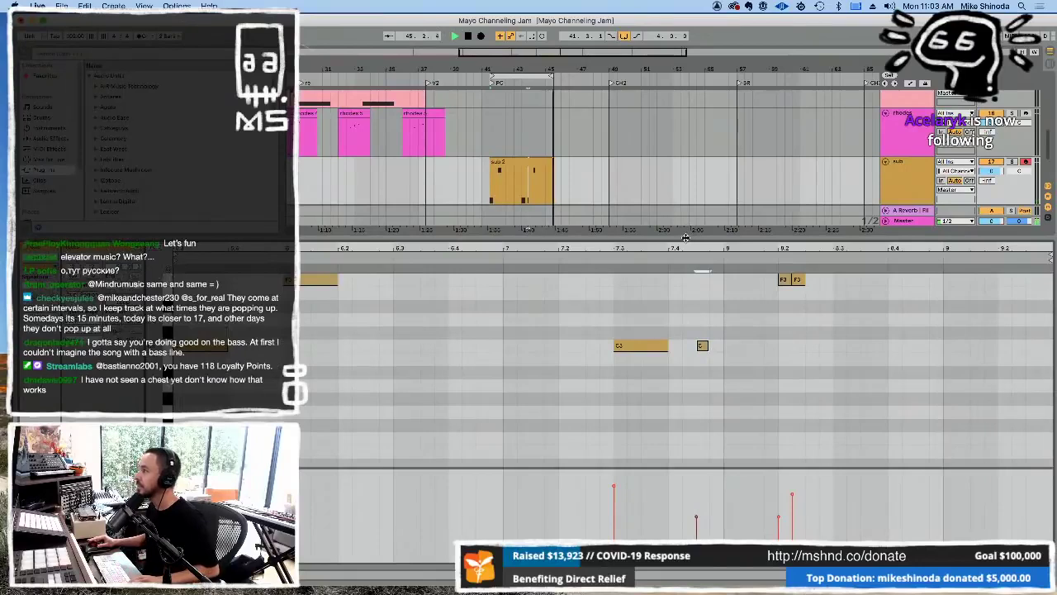
Duplicate the sub clip directly after itself up to the CH2 marker, and loop the duplicate.
click(567, 122)
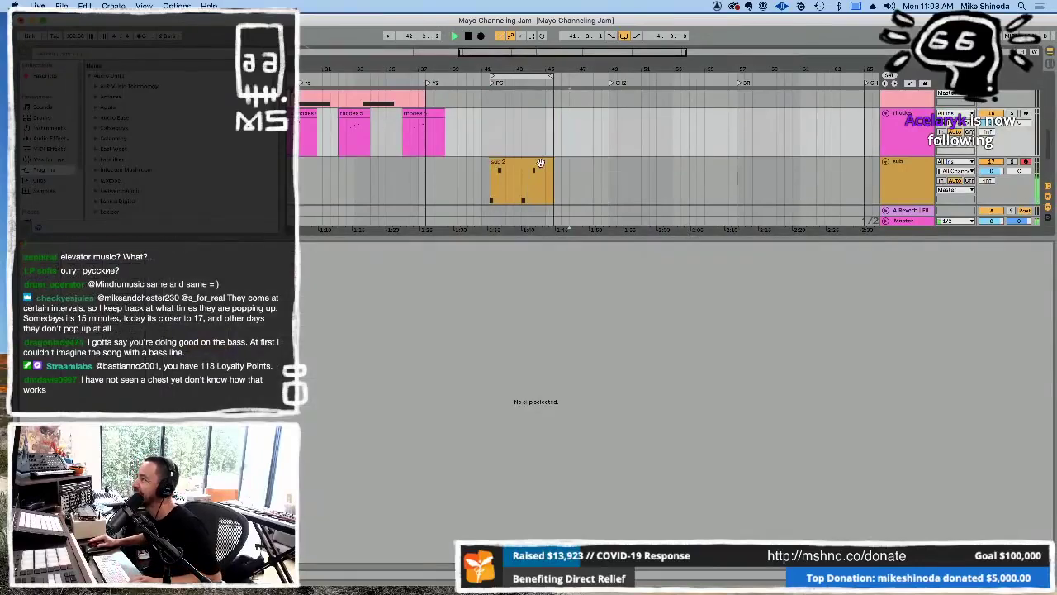
drag(541, 162, 603, 175)
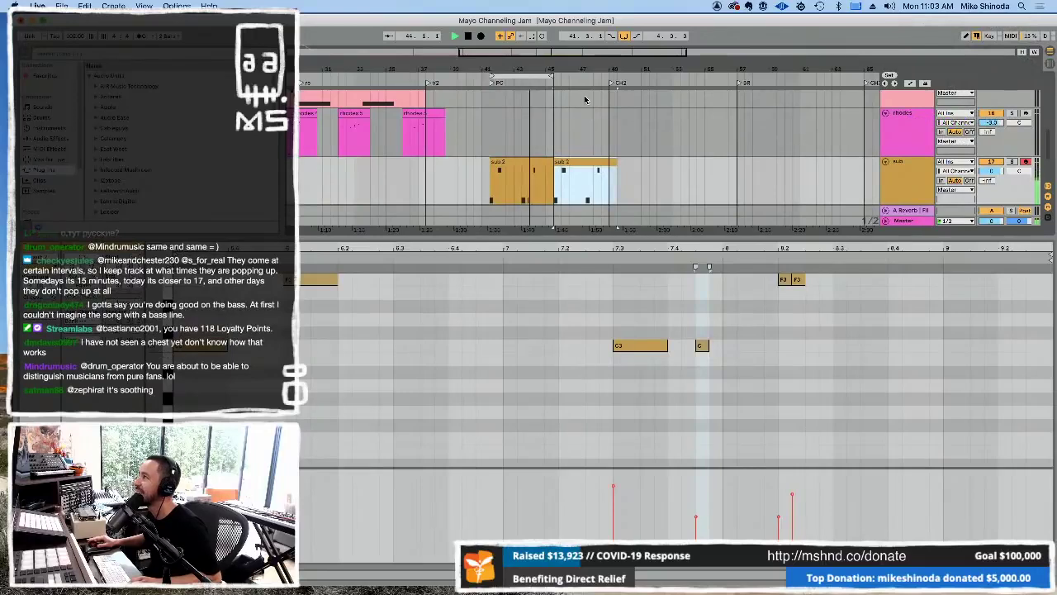
key(super+l)
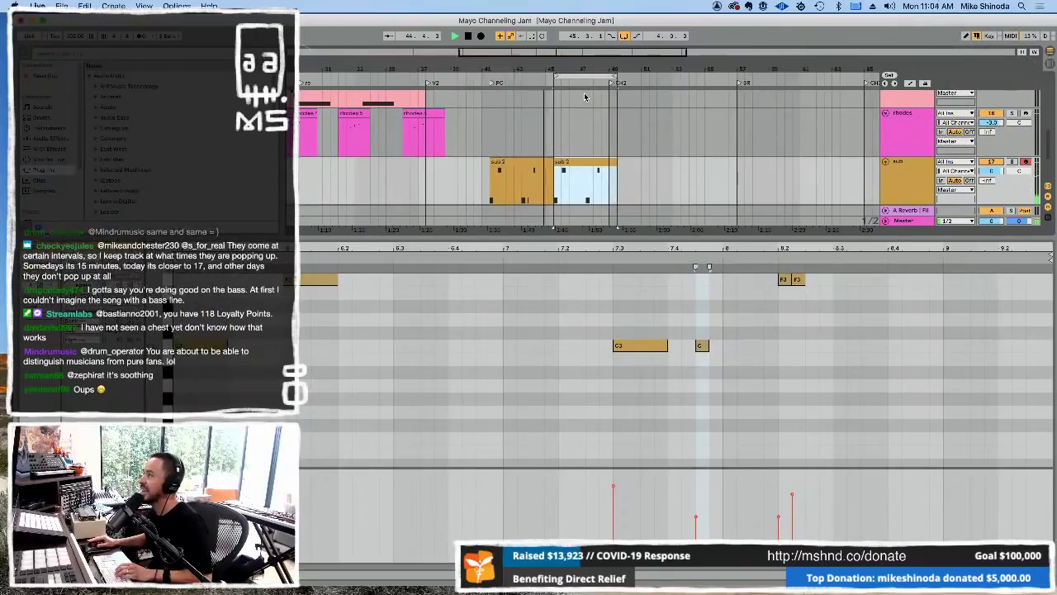
scroll(598, 165, up, 1)
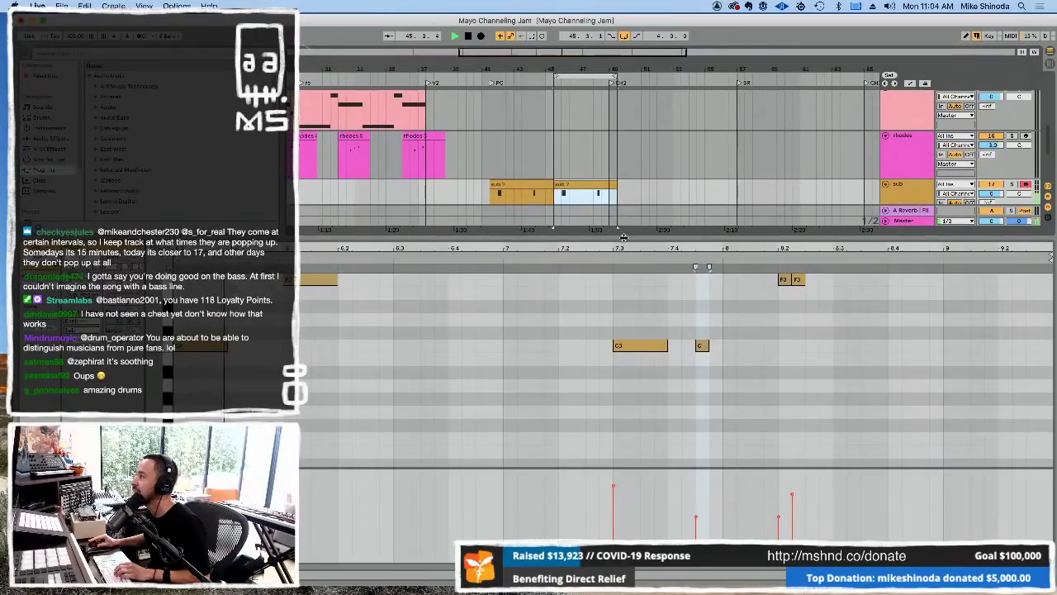
drag(624, 237, 576, 398)
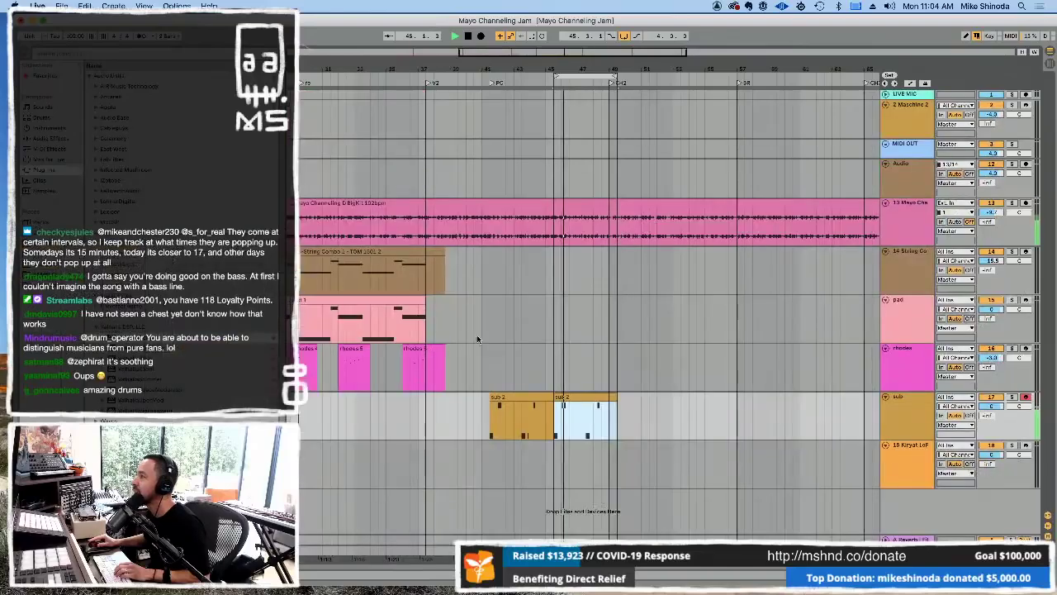
In the duplicated sub clip, move the opening C3 note slightly later and delete the two short closing F3 notes.
double_click(576, 397)
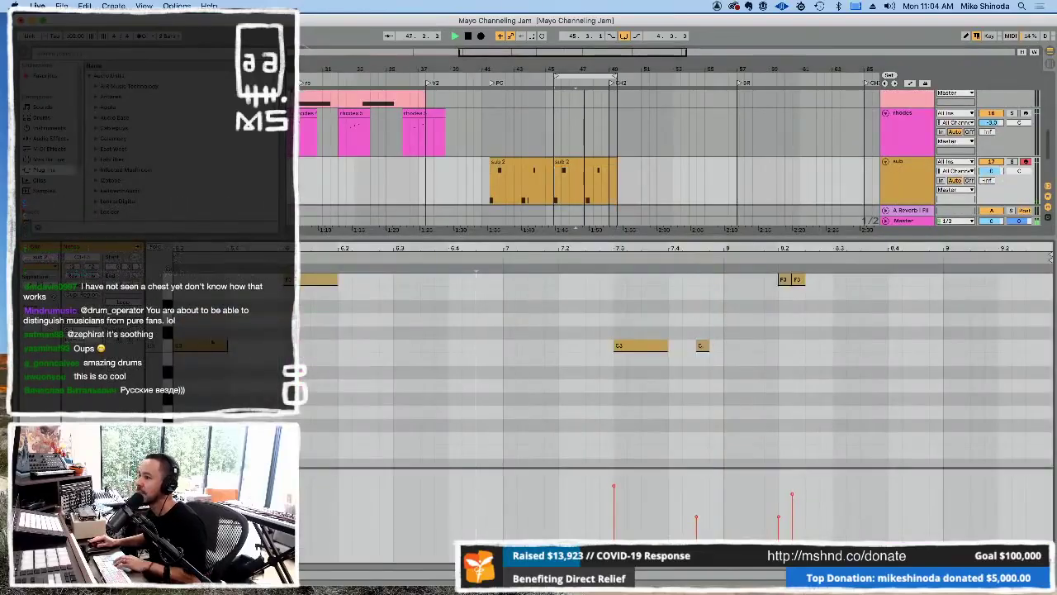
drag(198, 353, 222, 351)
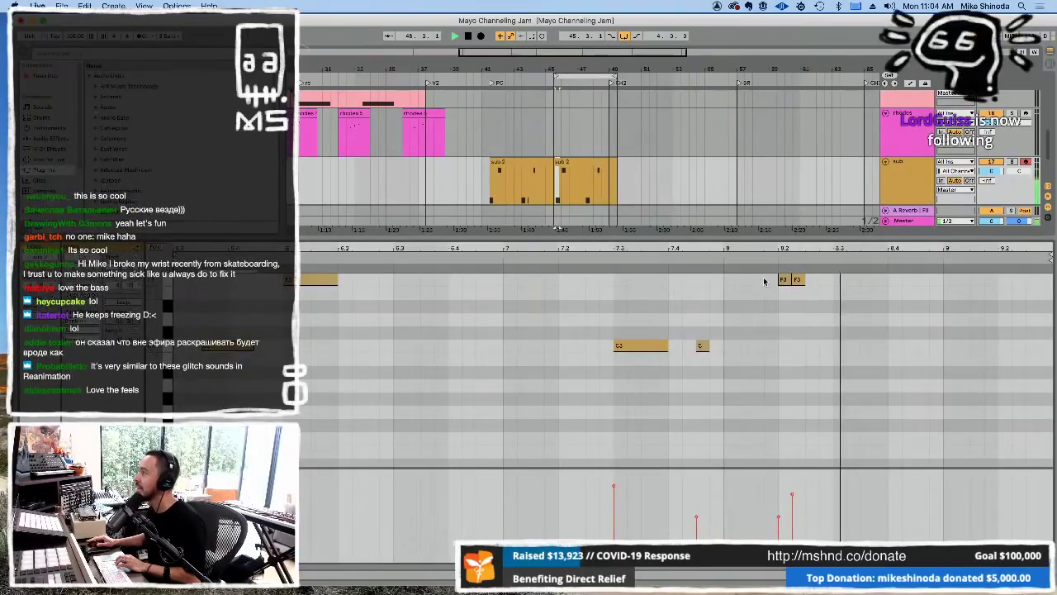
drag(764, 281, 799, 285)
key(Delete)
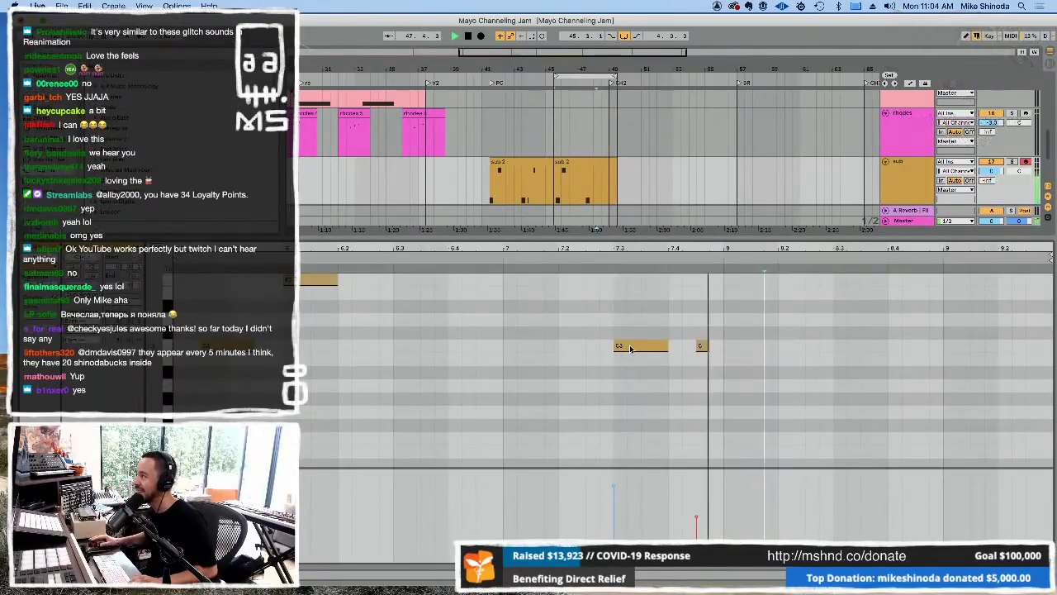
Copy the long C3 note to a shorter closing F3 just before 9.2, and double the length of the short C3.
drag(630, 348, 781, 282)
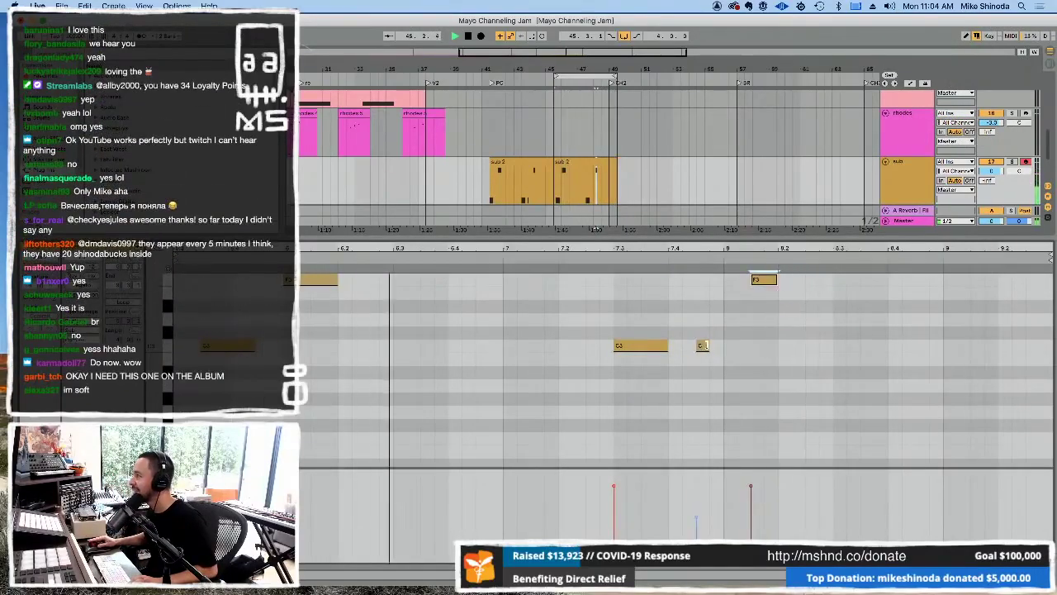
drag(708, 346, 722, 346)
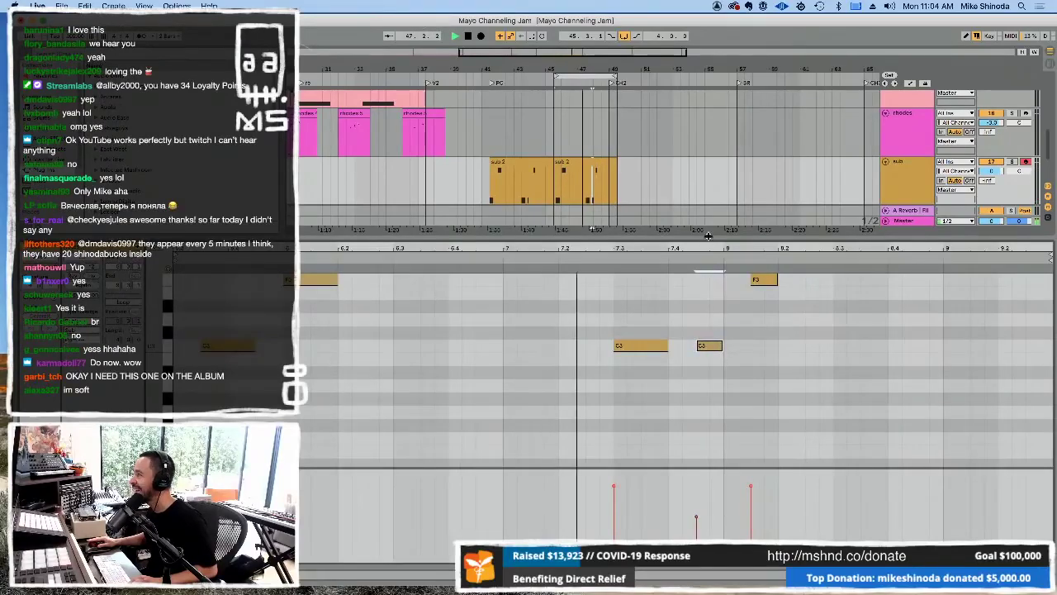
Close the note editor and extend the loop back to the second PC marker so it covers both sub clips.
key(super+alt+l)
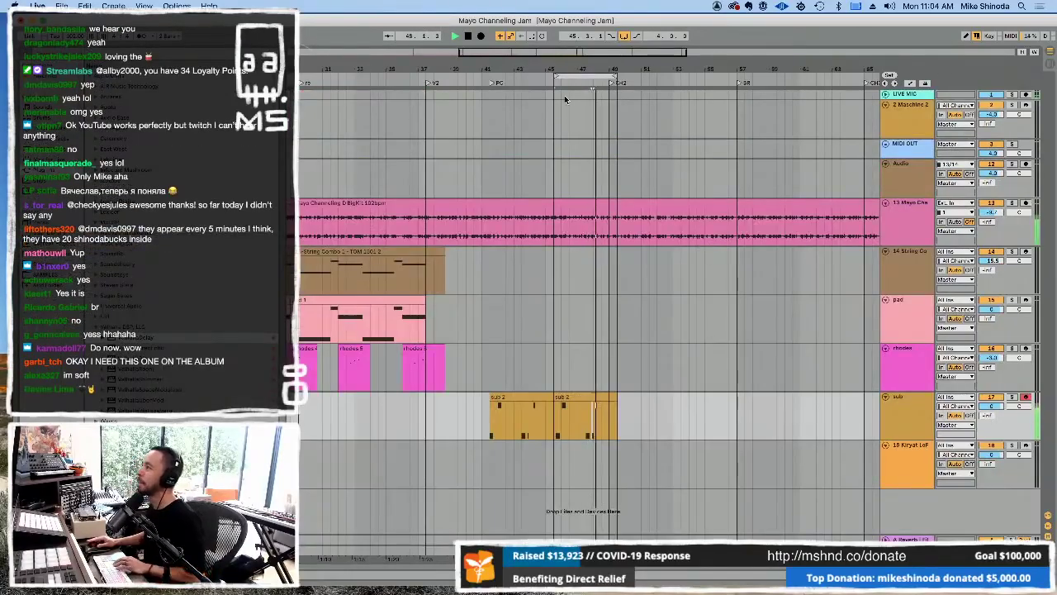
drag(555, 75, 491, 74)
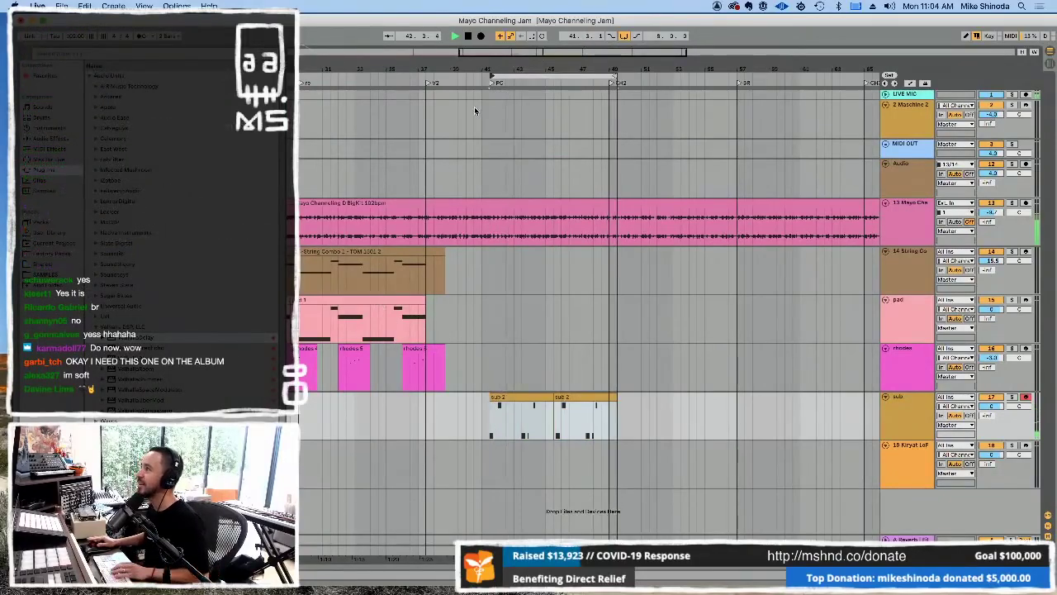
Copy the verse's String Combo clip and paste it onto the String Combo track at the second PC marker.
key(minus)
key(minus)
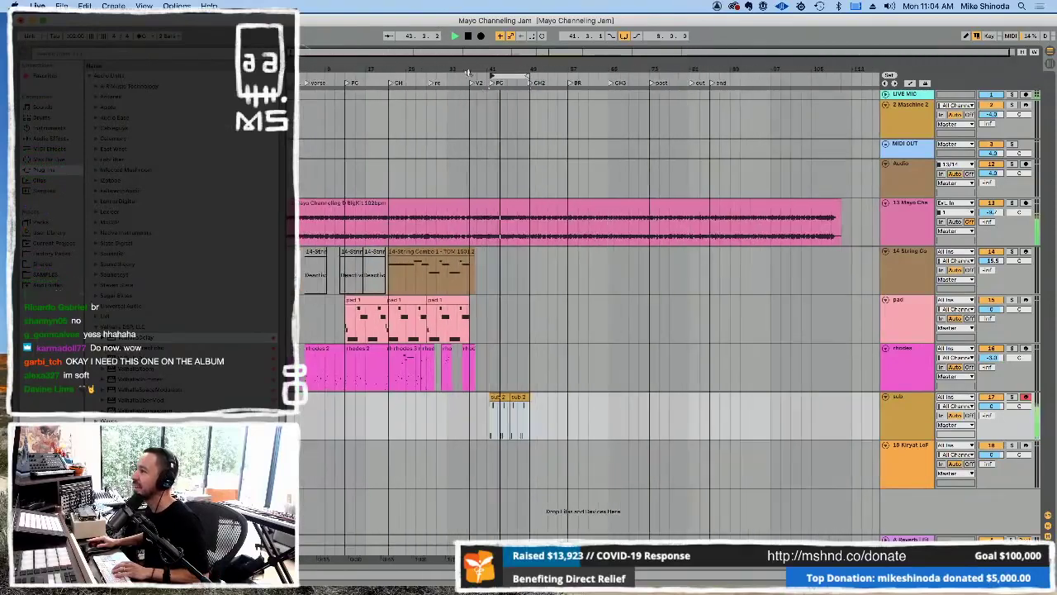
click(310, 253)
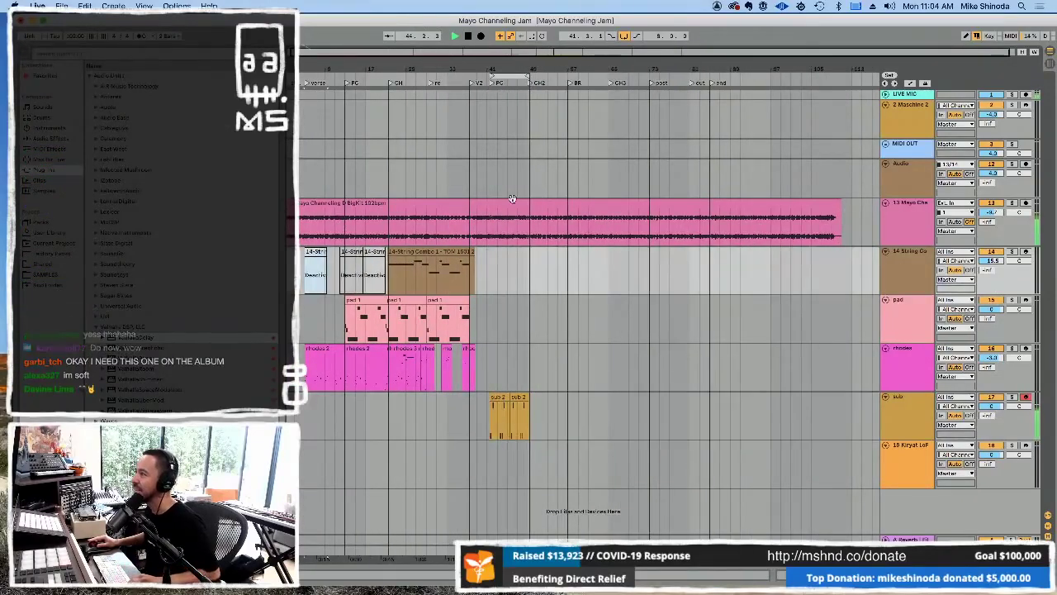
key(plus)
key(plus)
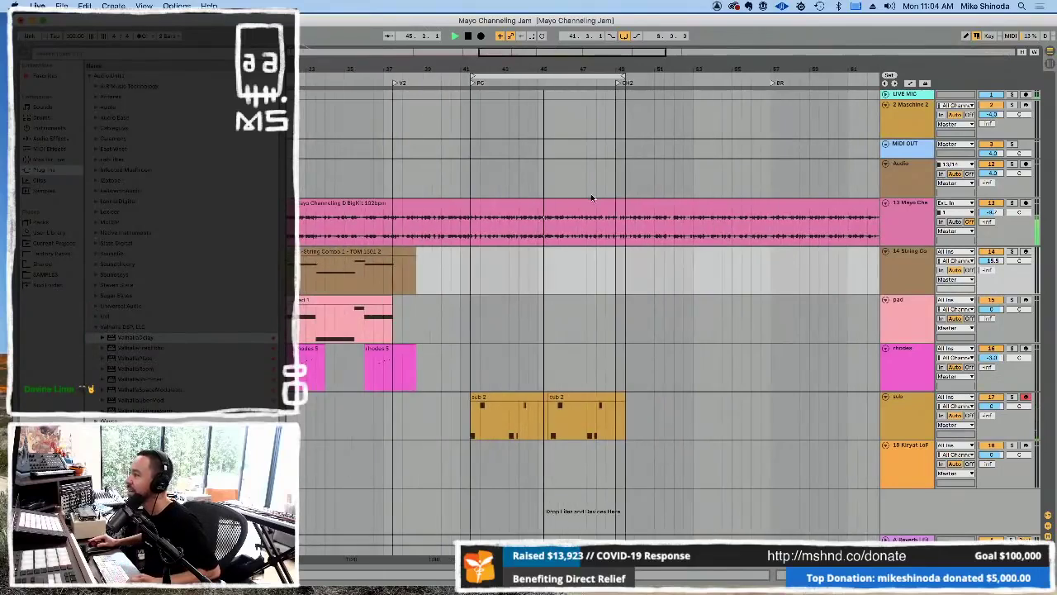
click(472, 266)
key(super+v)
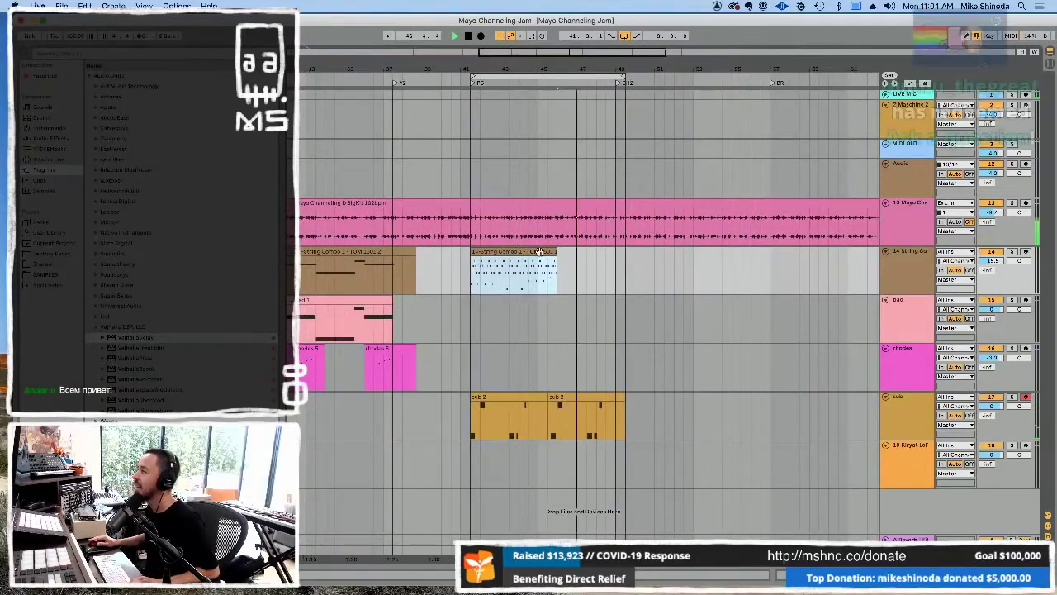
Check the notes of the pasted String Combo clip at the second PC marker, and delete the clip.
scroll(568, 80, up, 3)
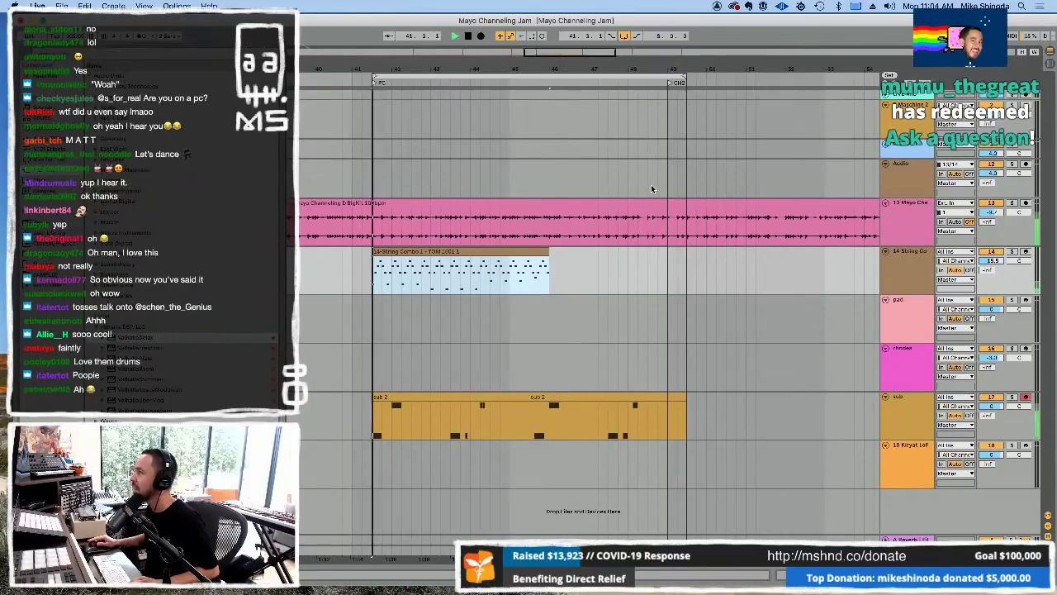
double_click(508, 253)
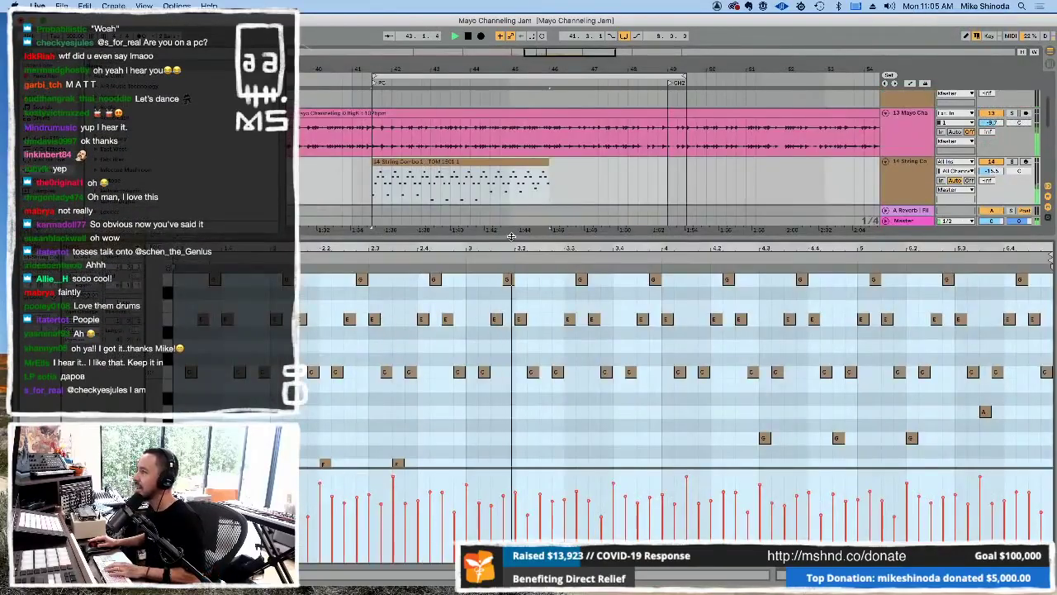
key(super+alt+l)
click(518, 254)
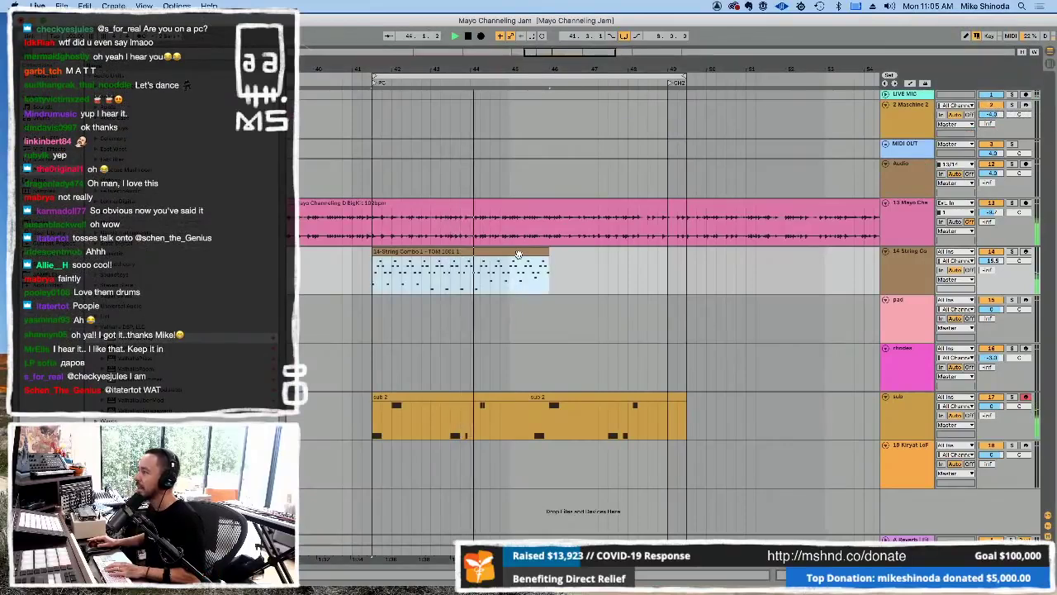
key(Delete)
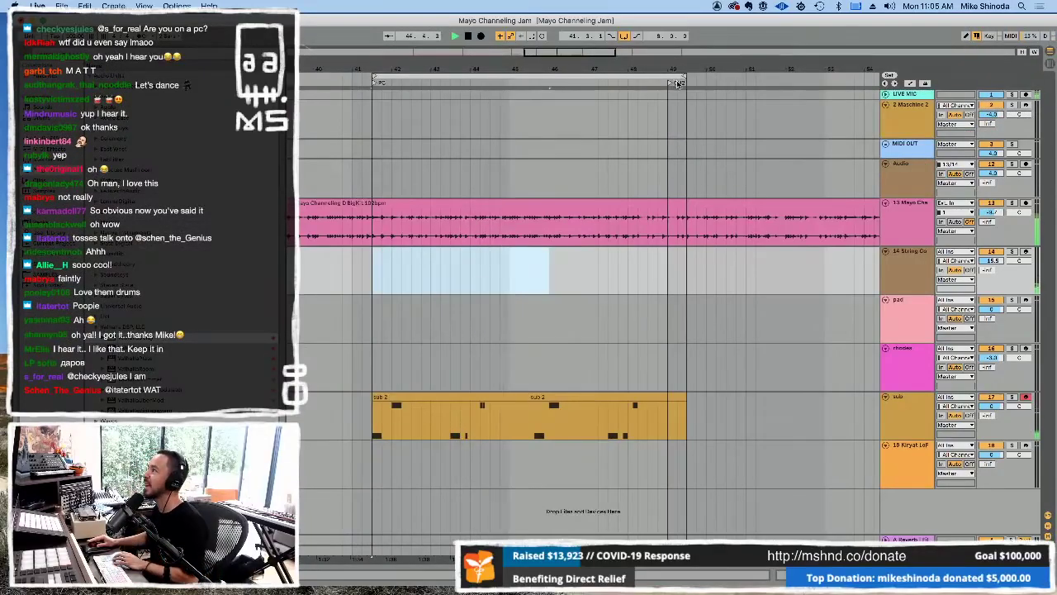
Move the CH2 marker slightly later so it lines up with the end of the loop.
drag(671, 84, 685, 84)
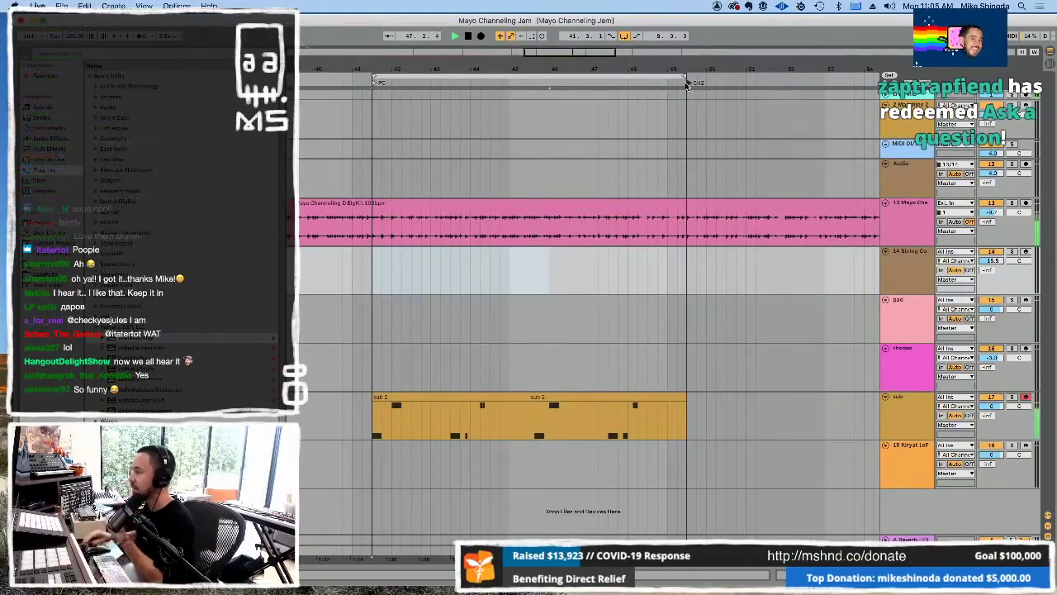
Arm the String Combo track and record a short take in the second half of the looped PC section.
click(917, 253)
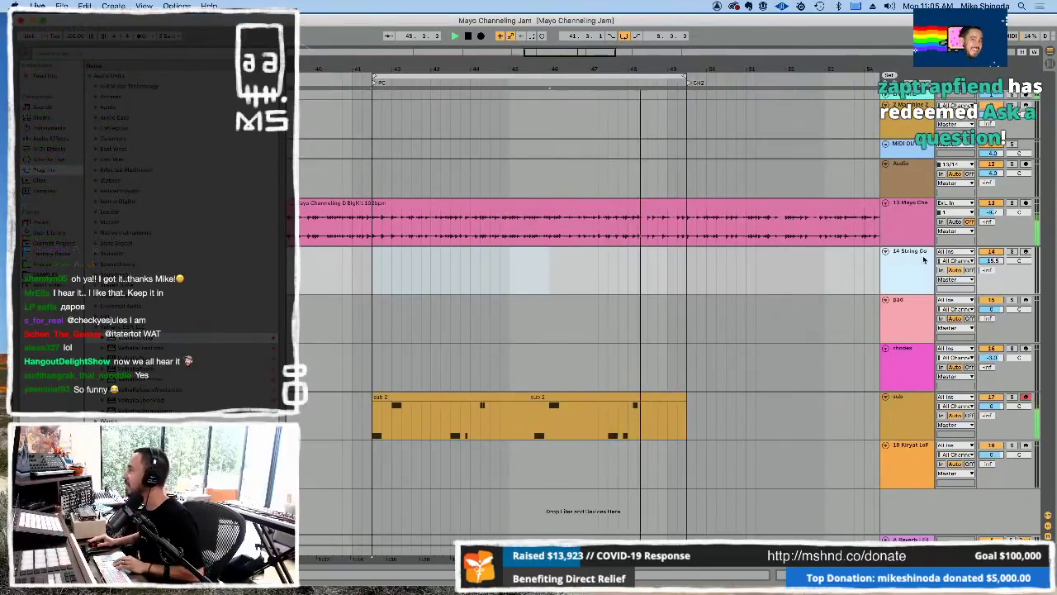
click(1026, 251)
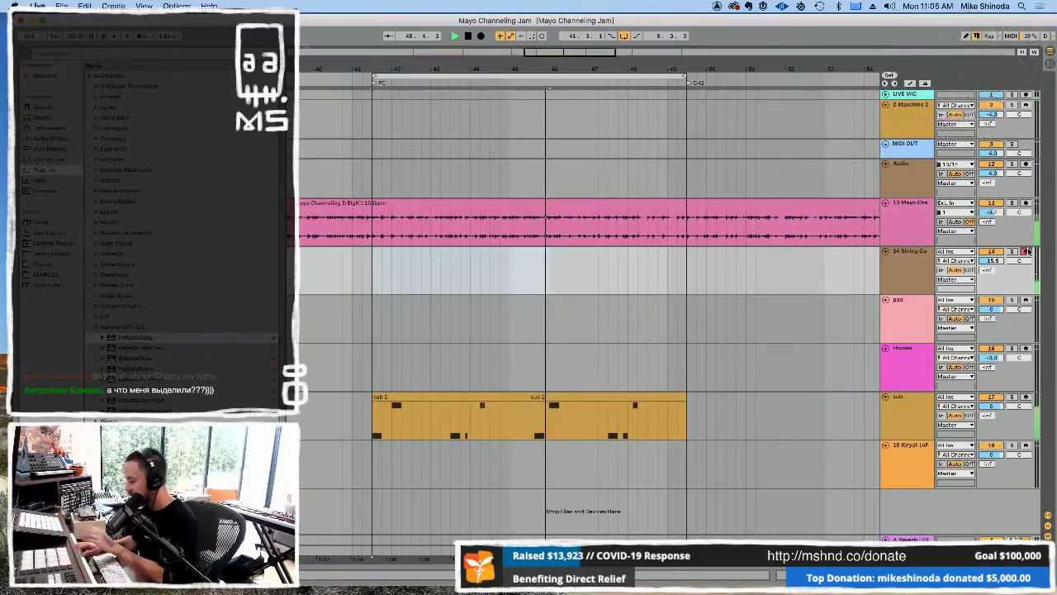
key(F9)
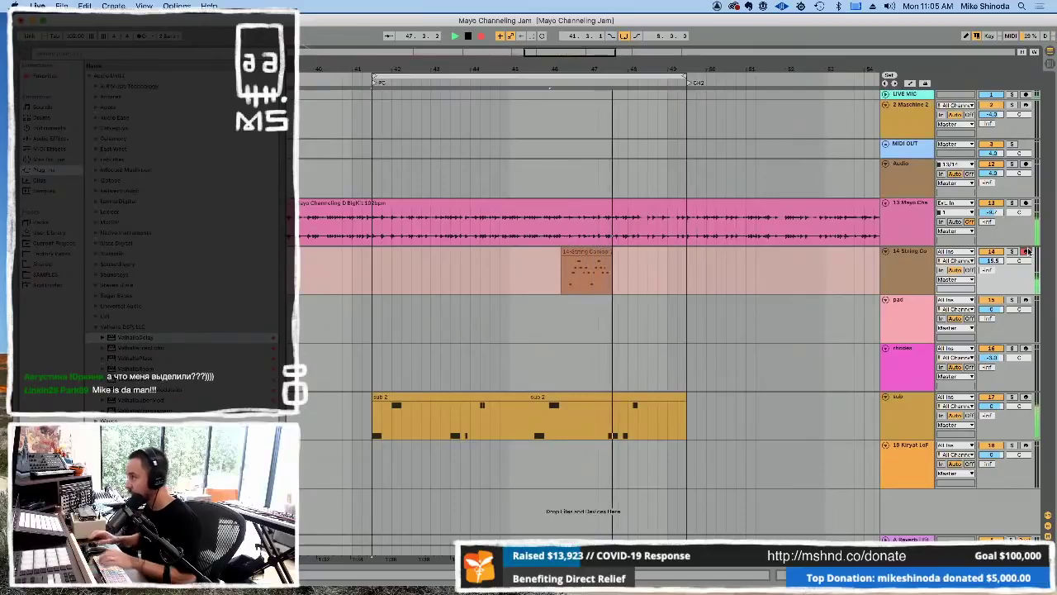
key(F9)
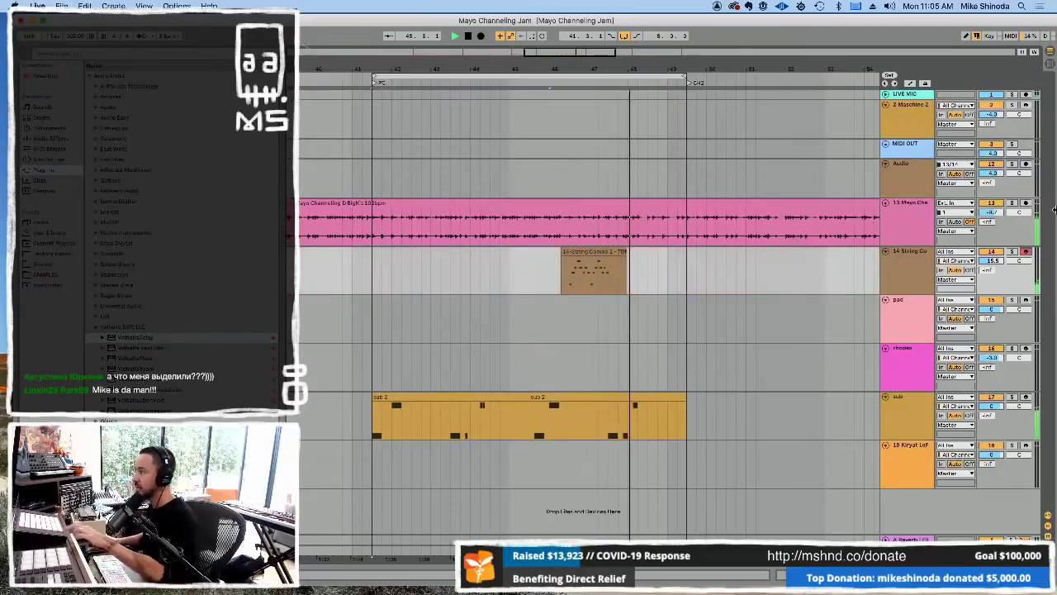
Quantize the recorded String Combo notes, and shift the C4 at 1.4.3, the F3 before 2.1.3 and the C4 at 2.1.3 one sixteenth earlier.
double_click(593, 253)
key(super+u)
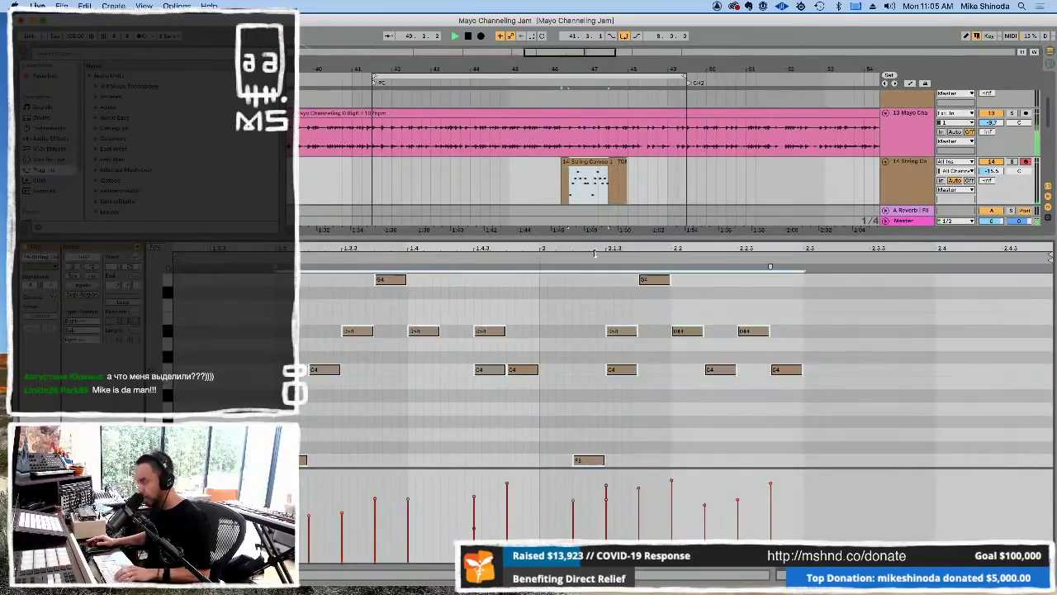
click(607, 297)
drag(486, 373, 452, 373)
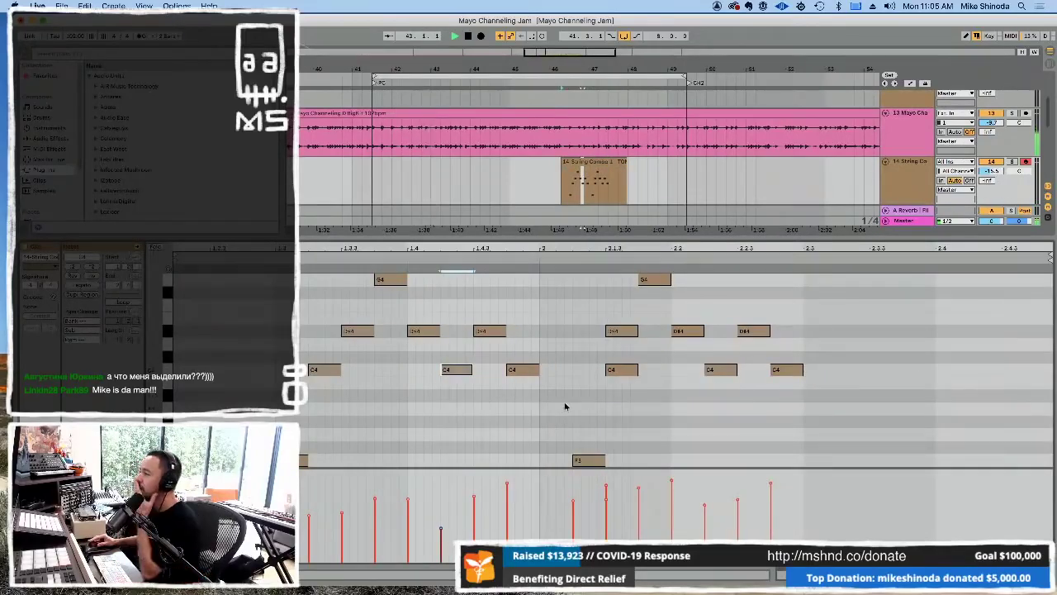
drag(585, 458, 552, 462)
drag(628, 371, 594, 371)
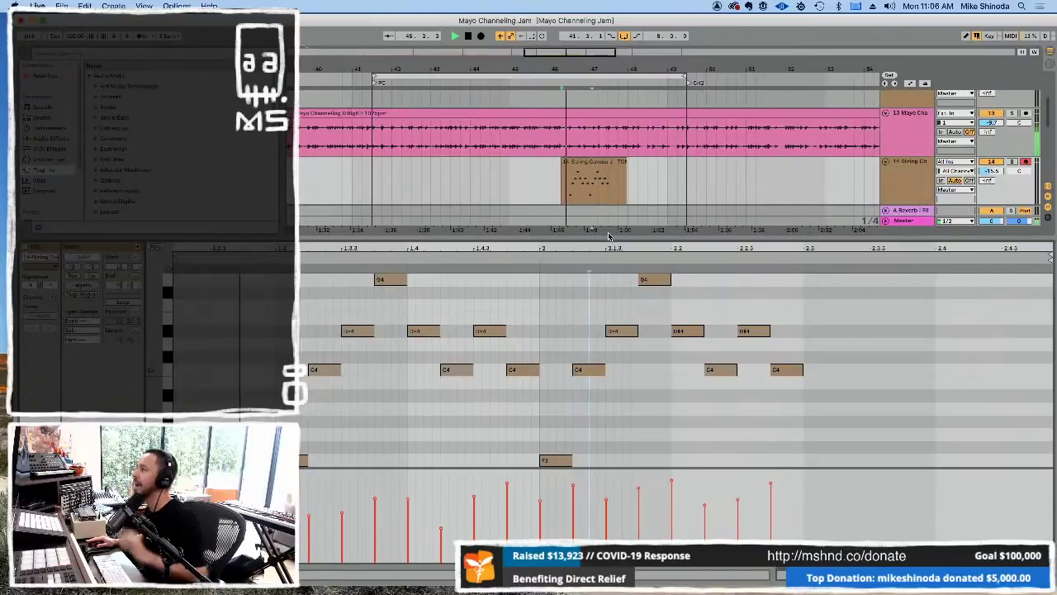
key(super+alt+l)
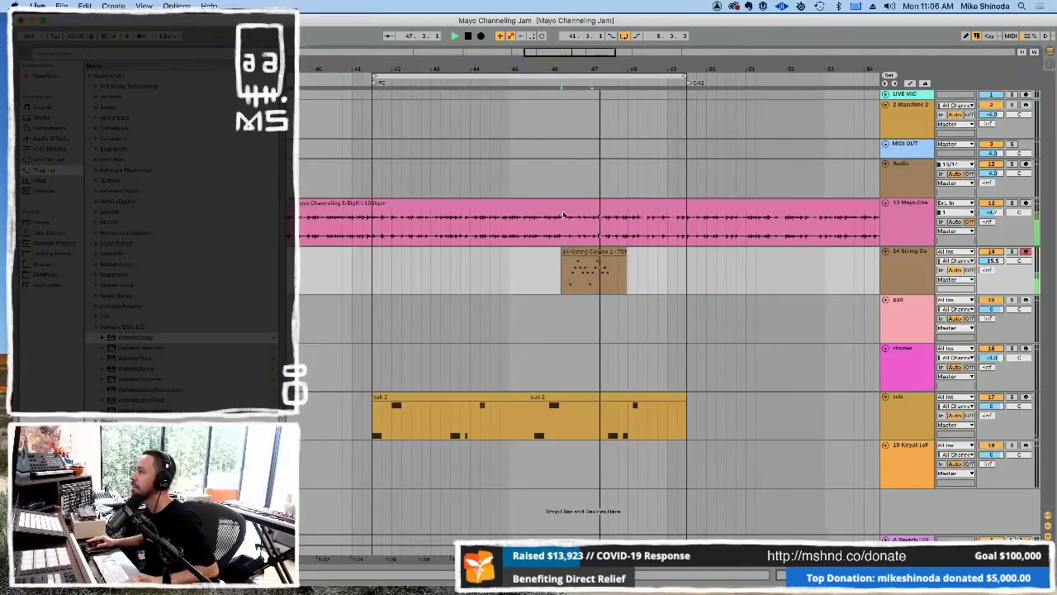
Cut a one-bar section from the recorded String Combo clip and paste it at the second PC marker.
drag(550, 271, 608, 272)
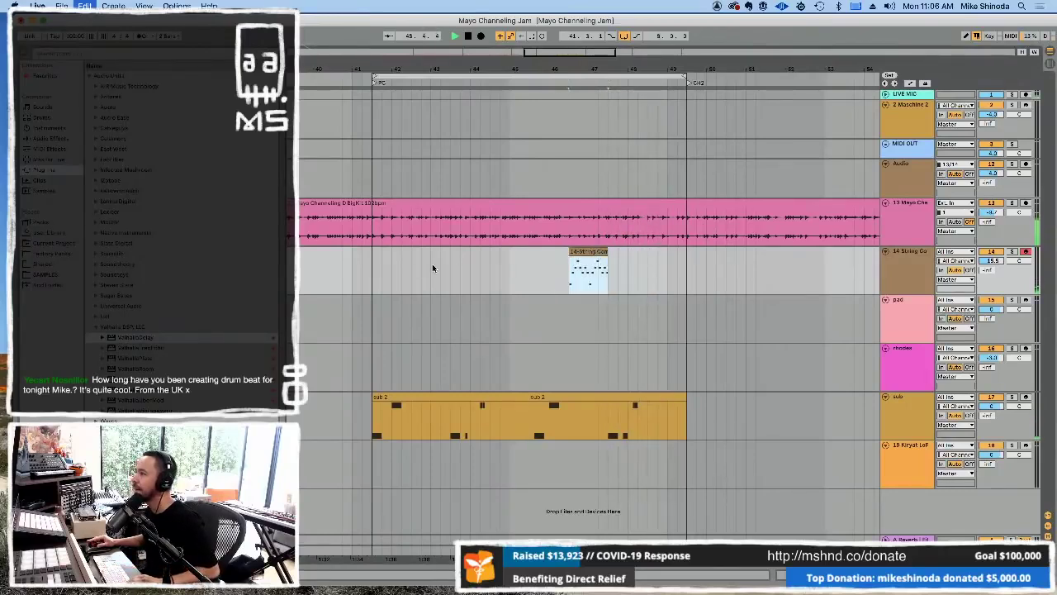
click(374, 273)
key(super+v)
Duplicate the one-bar String Combo clip end to end until eight copies fill the section up to the CH2 marker.
key(super+d)
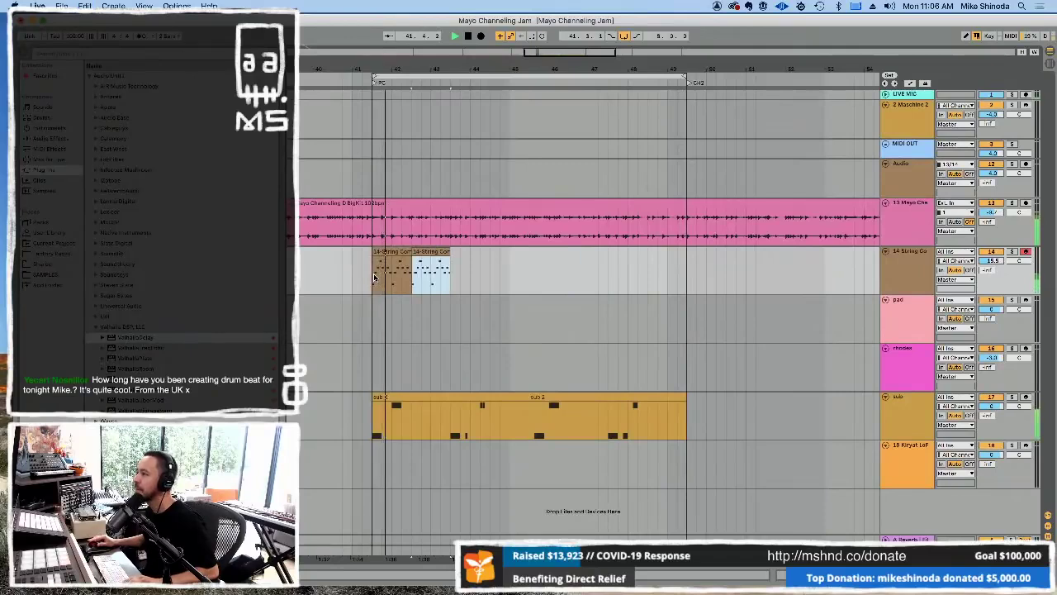
key(super+d)
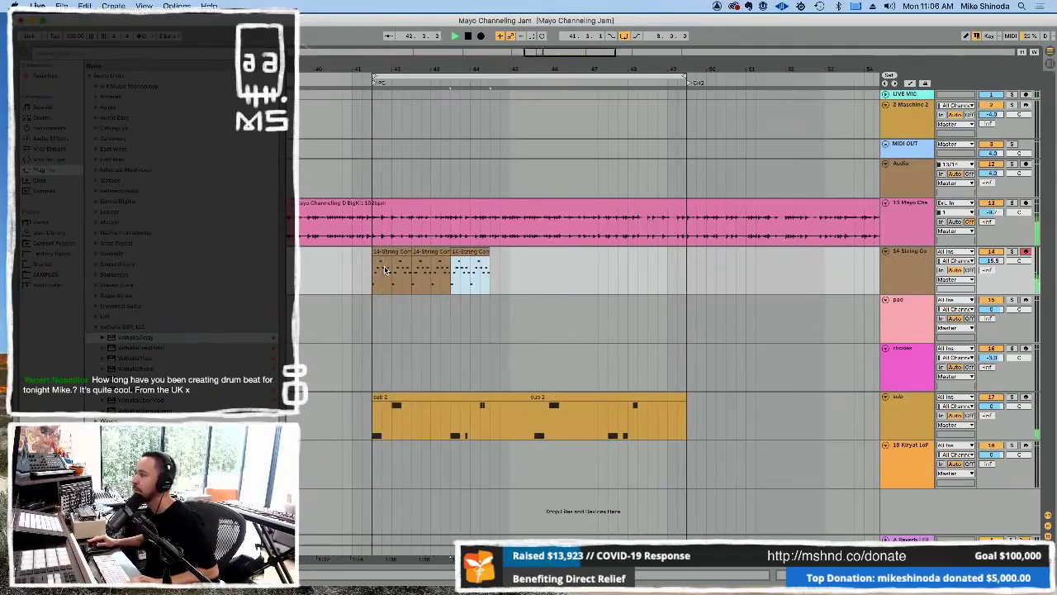
key(super+d)
shift+click(372, 281)
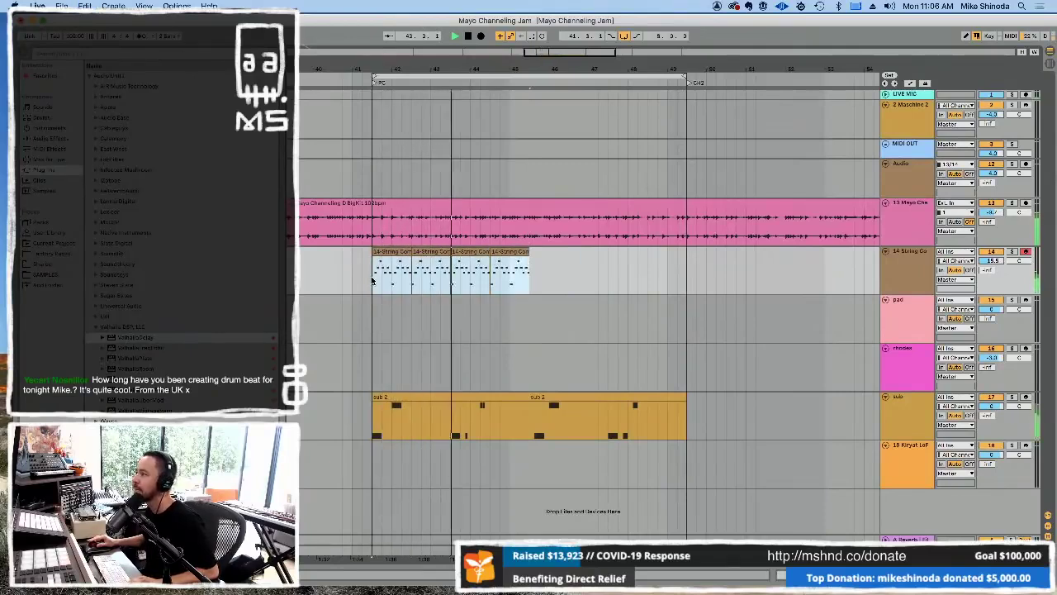
key(super+d)
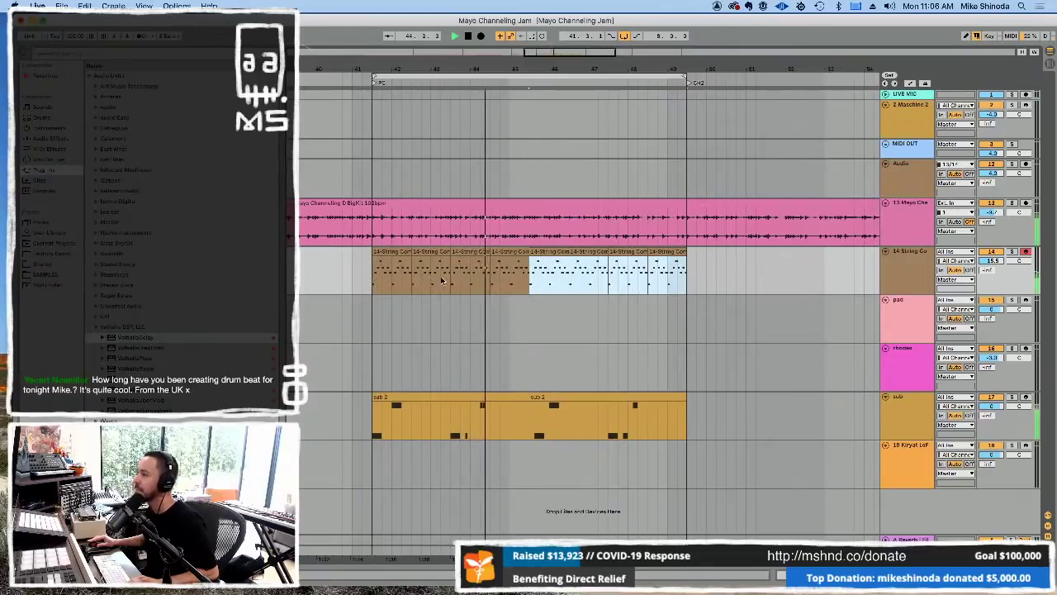
Select the pad track and arm it for recording.
click(914, 310)
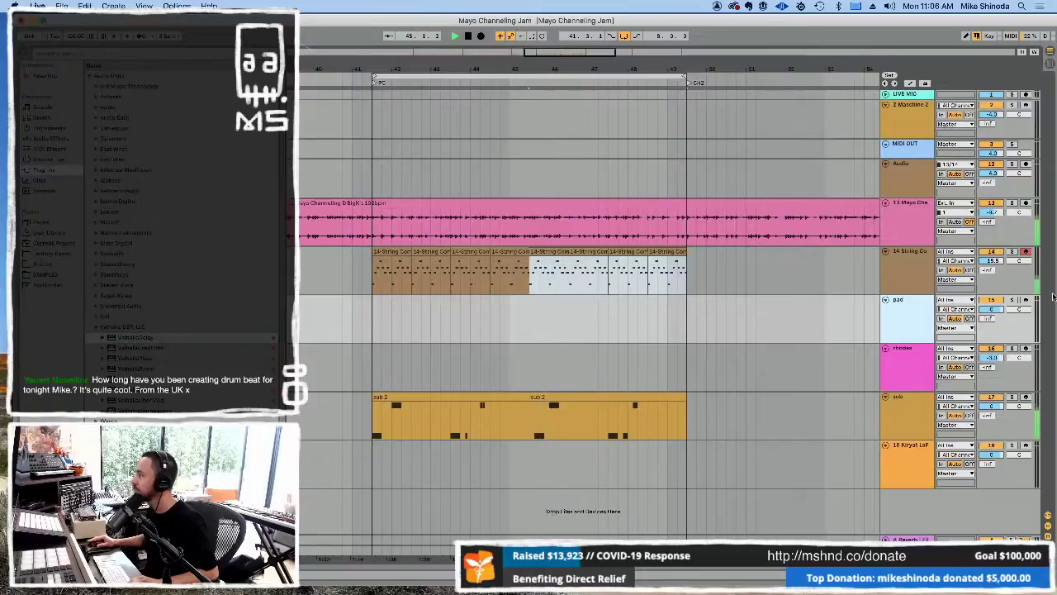
click(1026, 300)
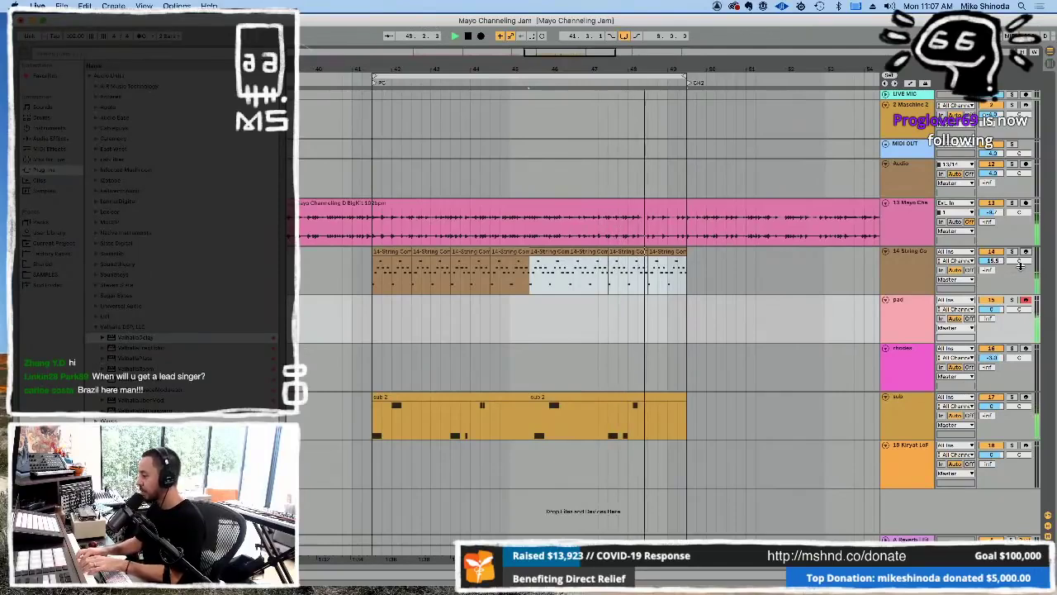
Record a pad take over the first half of the looped PC section, and undo the take.
key(F9)
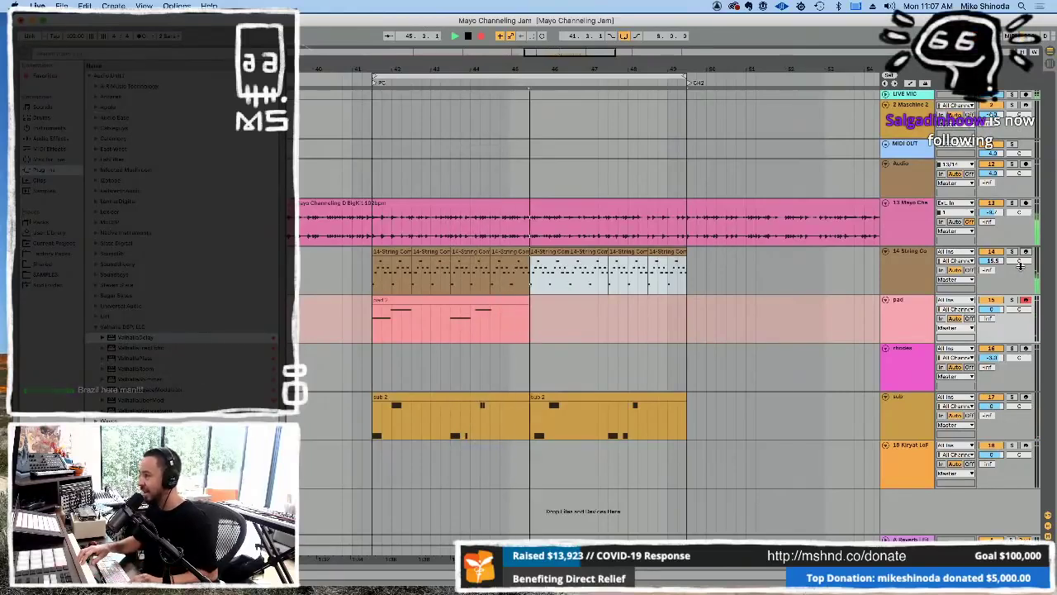
key(super+z)
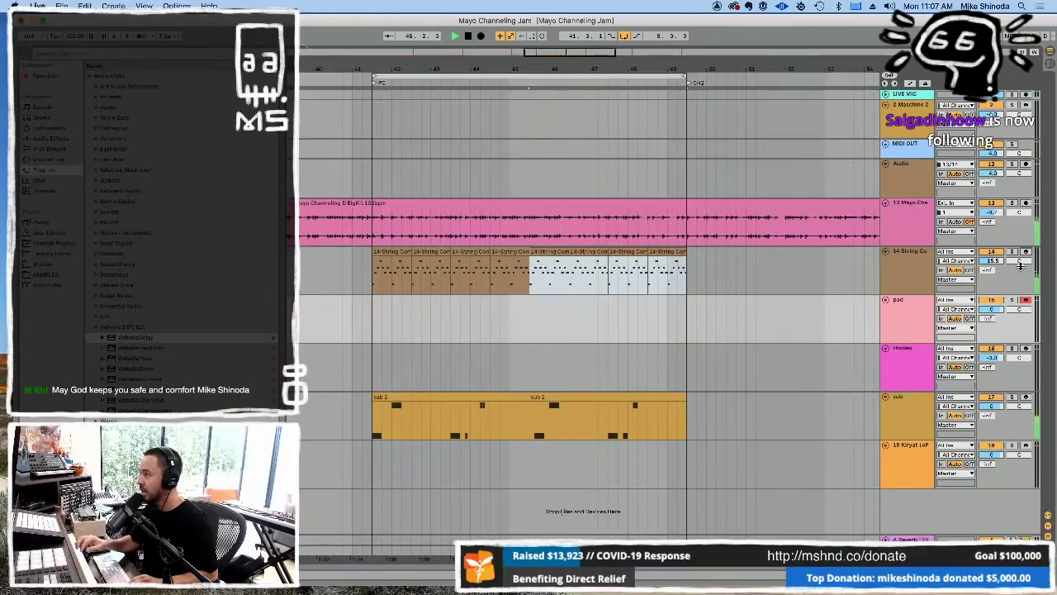
Record a new pad part across the whole looped PC section, and quantize its notes.
key(F9)
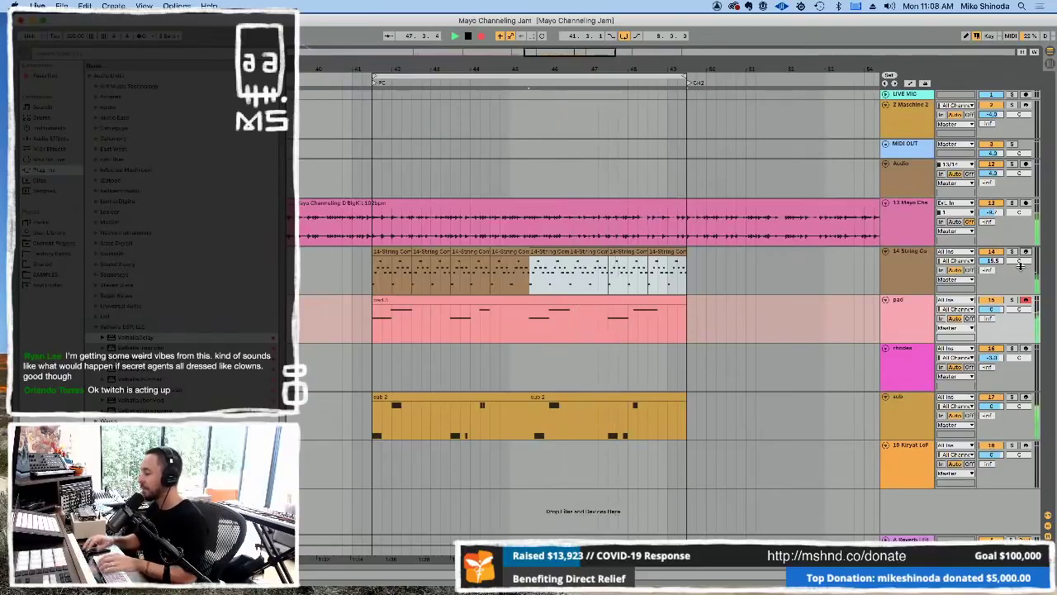
key(F9)
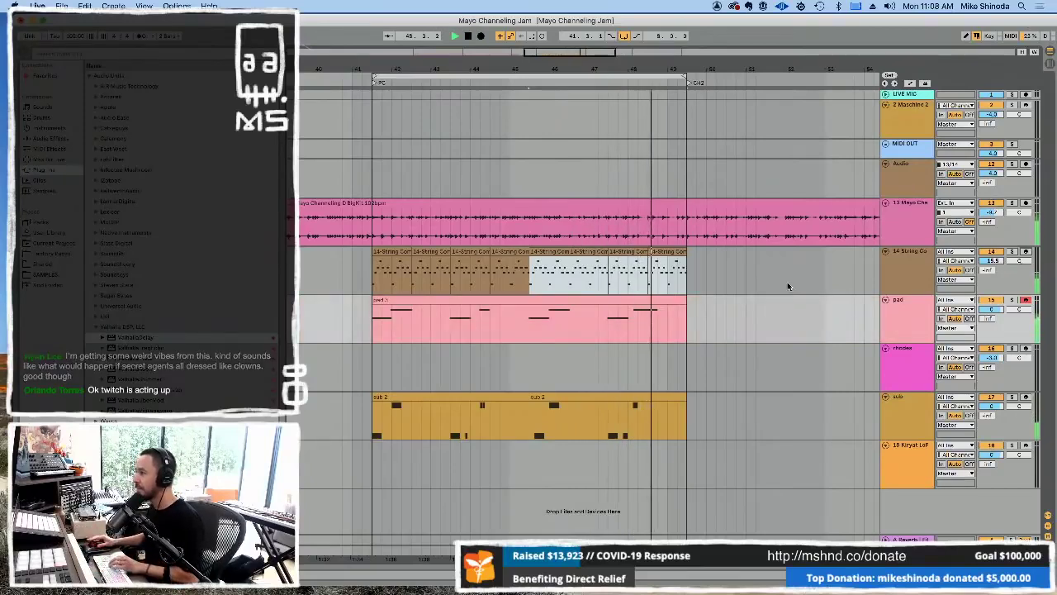
double_click(607, 304)
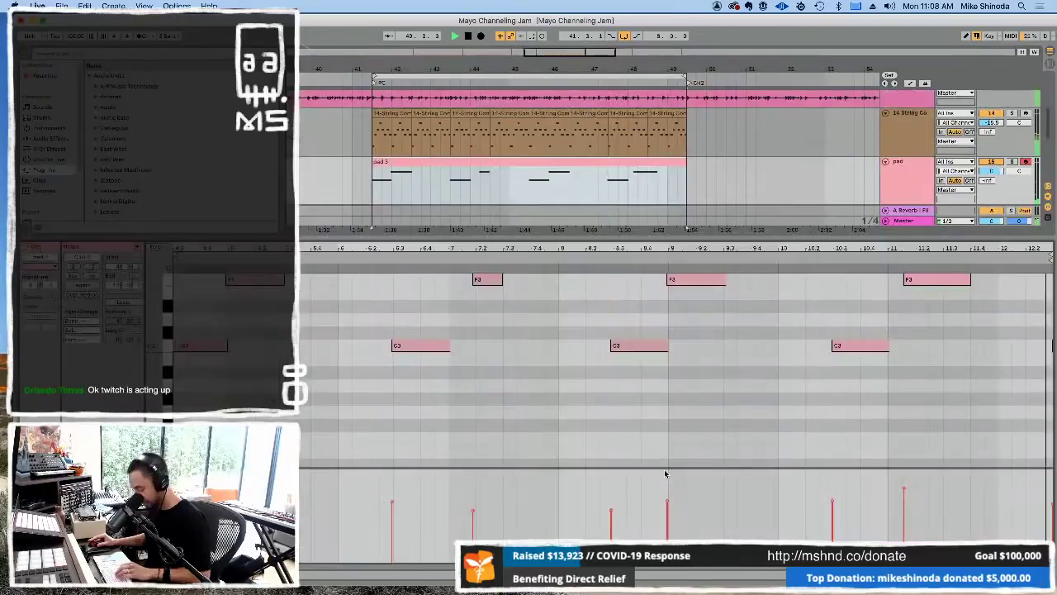
key(super+u)
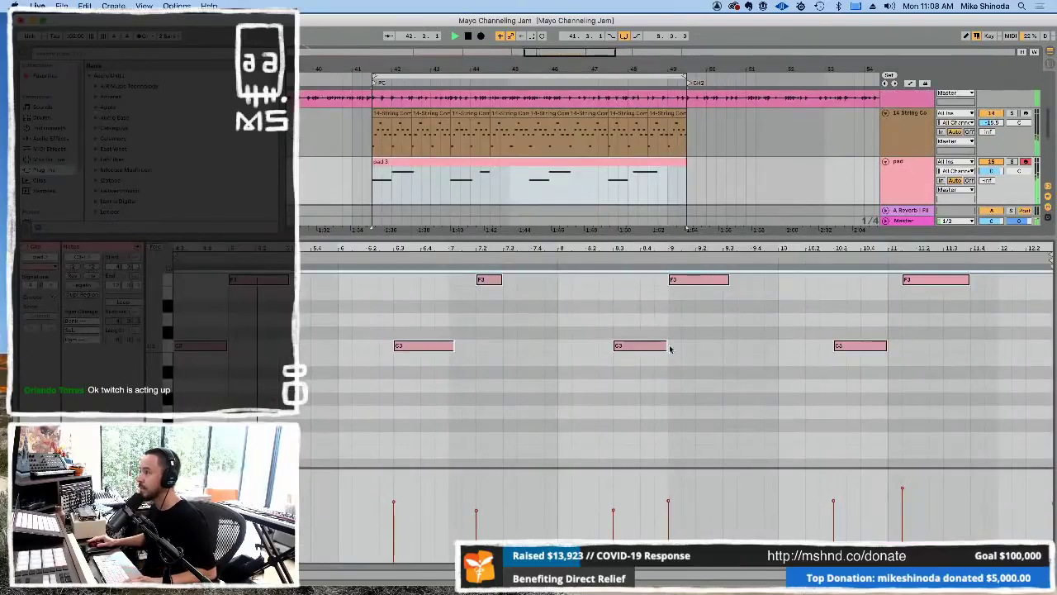
key(super+alt+l)
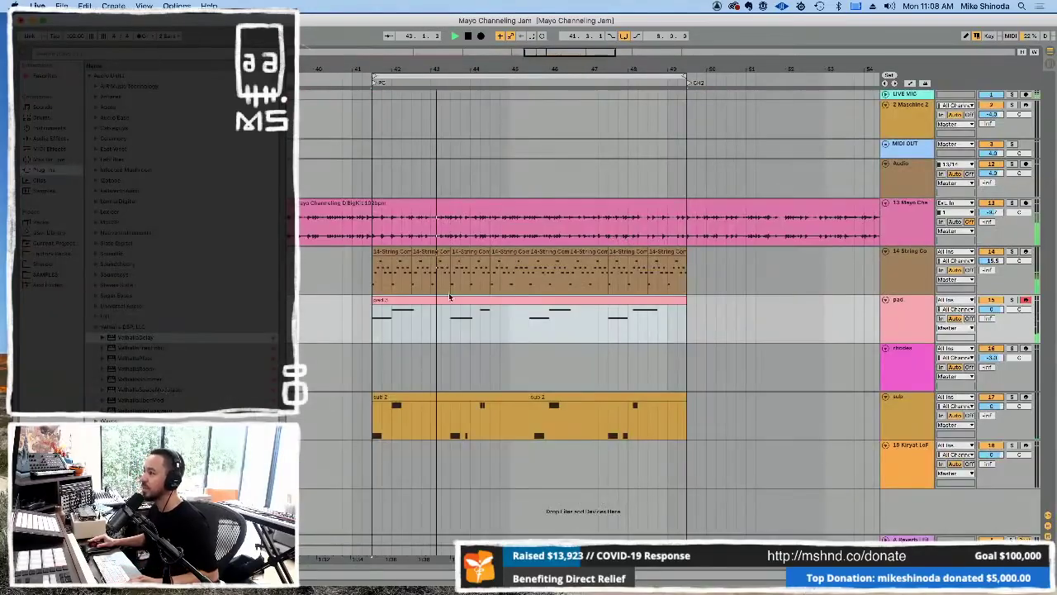
Copy the pad notes starting at bar 43.3 and paste them over the pad notes at bar 47.3.
drag(451, 327, 490, 334)
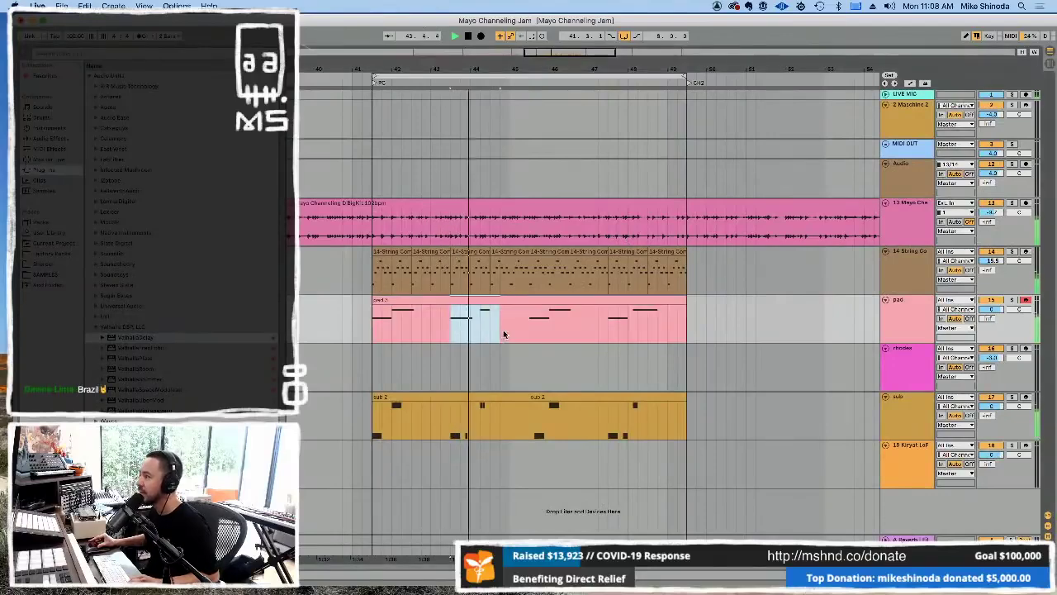
click(609, 326)
key(super+v)
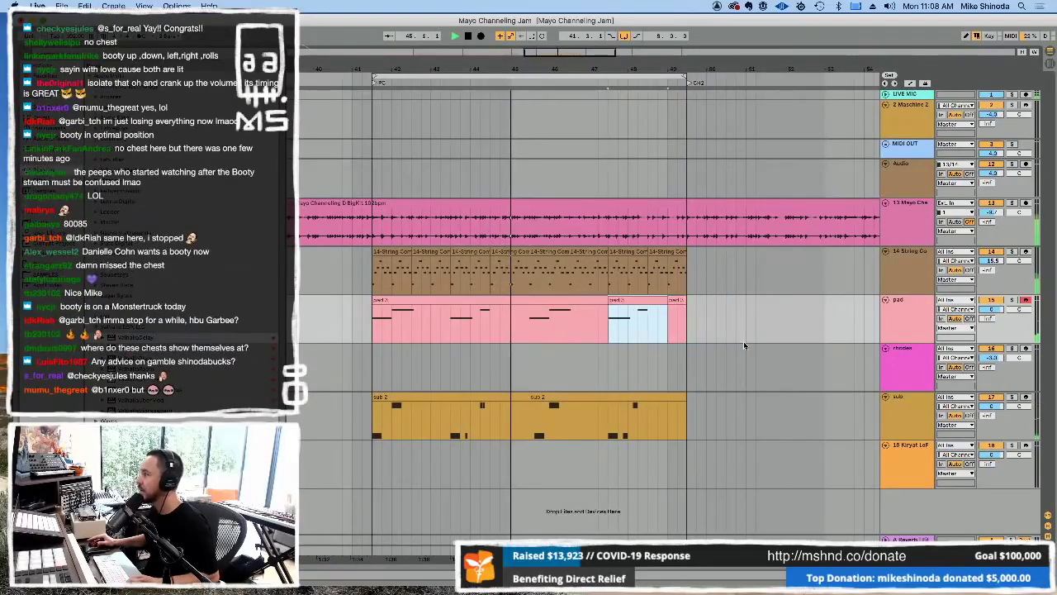
Split the pad clip at bar 45.3 and trim the start of the first low note after the split.
click(529, 322)
key(ctrl+e)
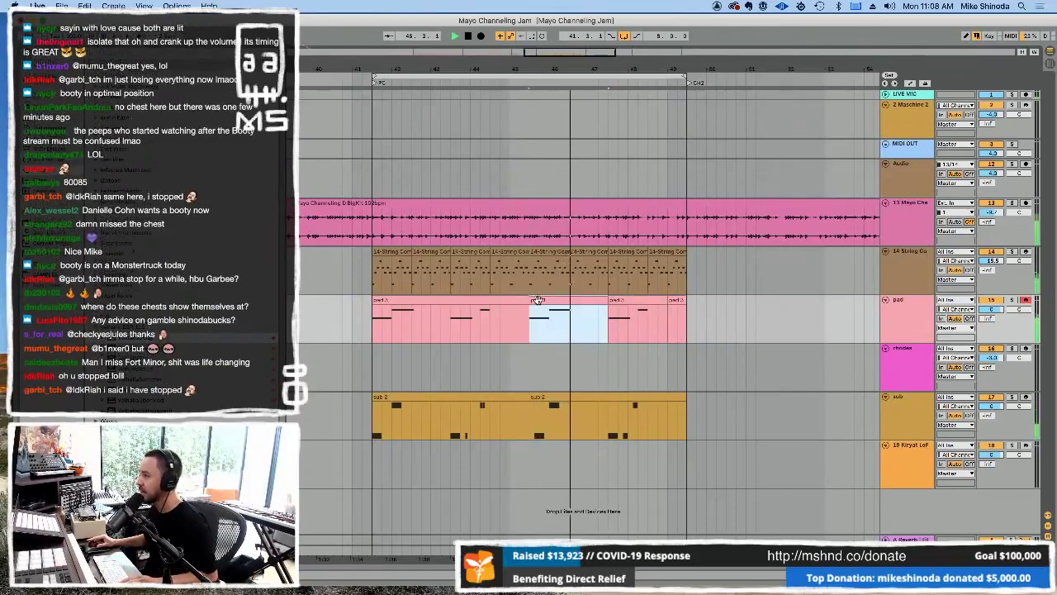
double_click(537, 324)
click(281, 319)
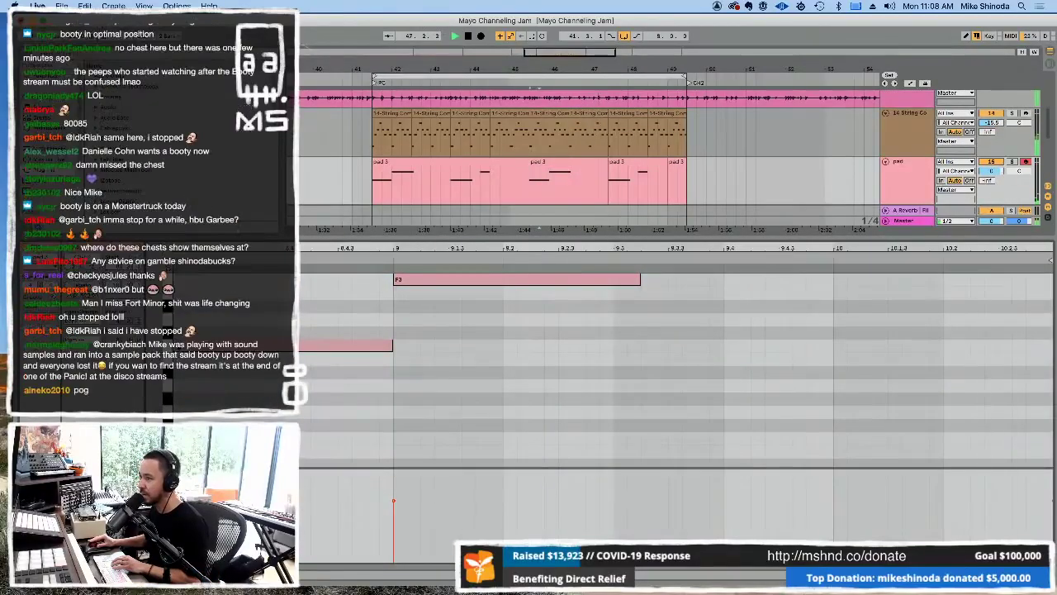
click(239, 346)
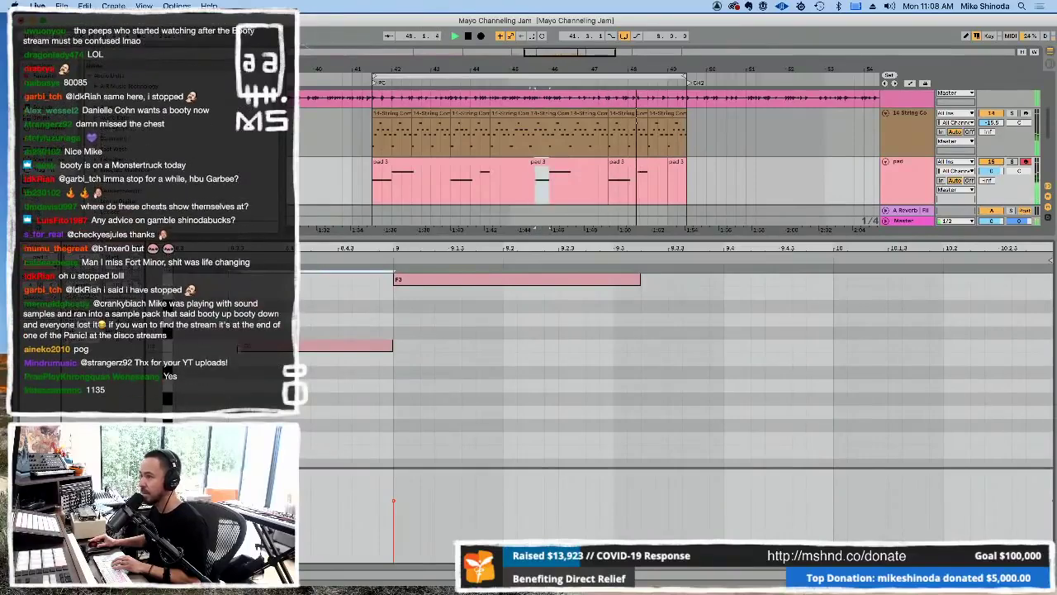
click(313, 296)
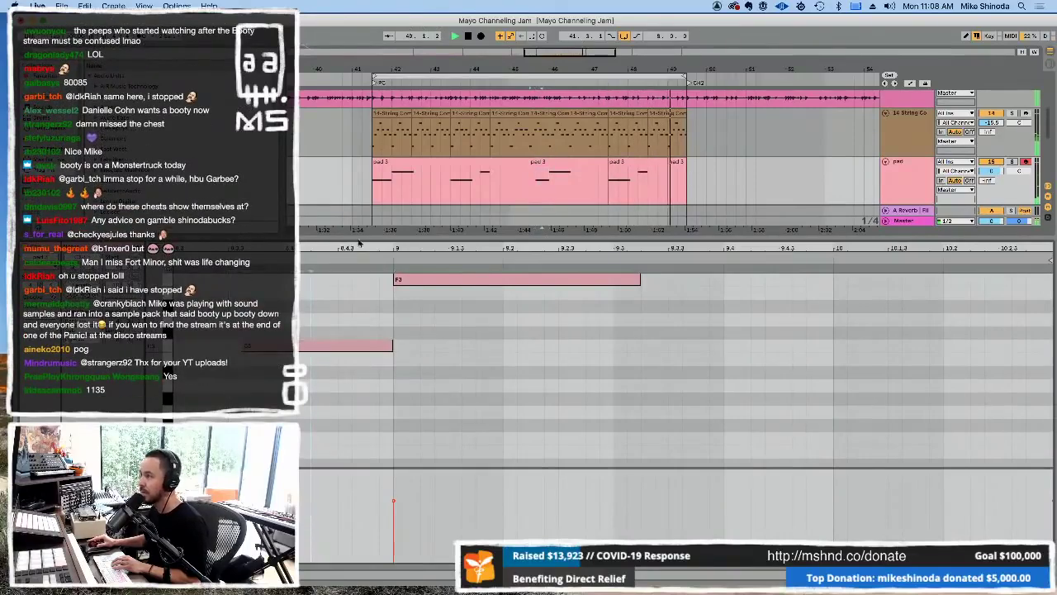
drag(360, 237, 363, 562)
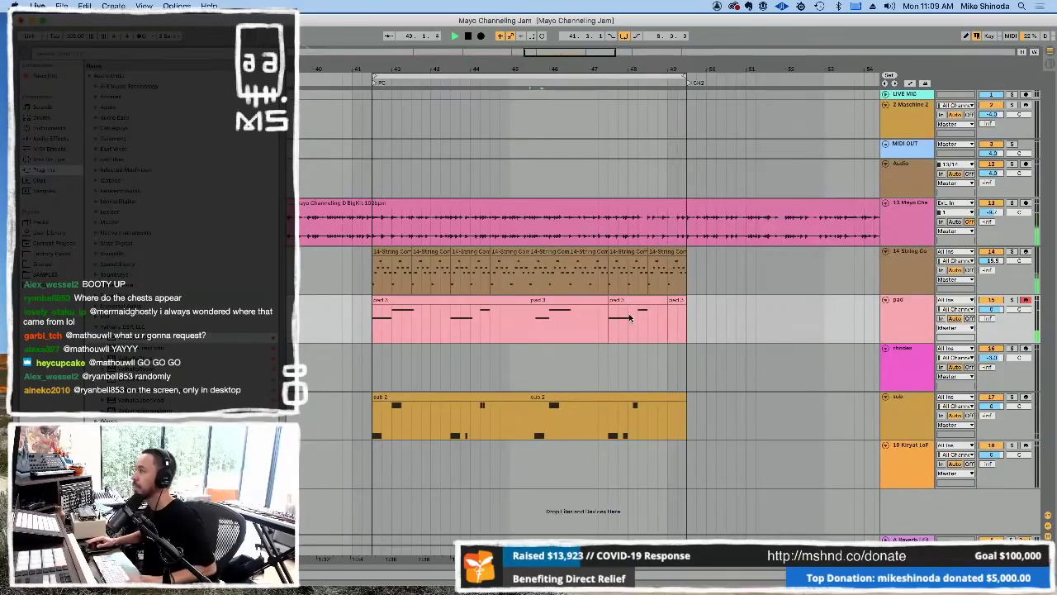
Duplicate the eight-bar PC section across the string, pad, rhodes and sub tracks into CH2 and loop the copy.
drag(377, 274, 691, 426)
key(super+d)
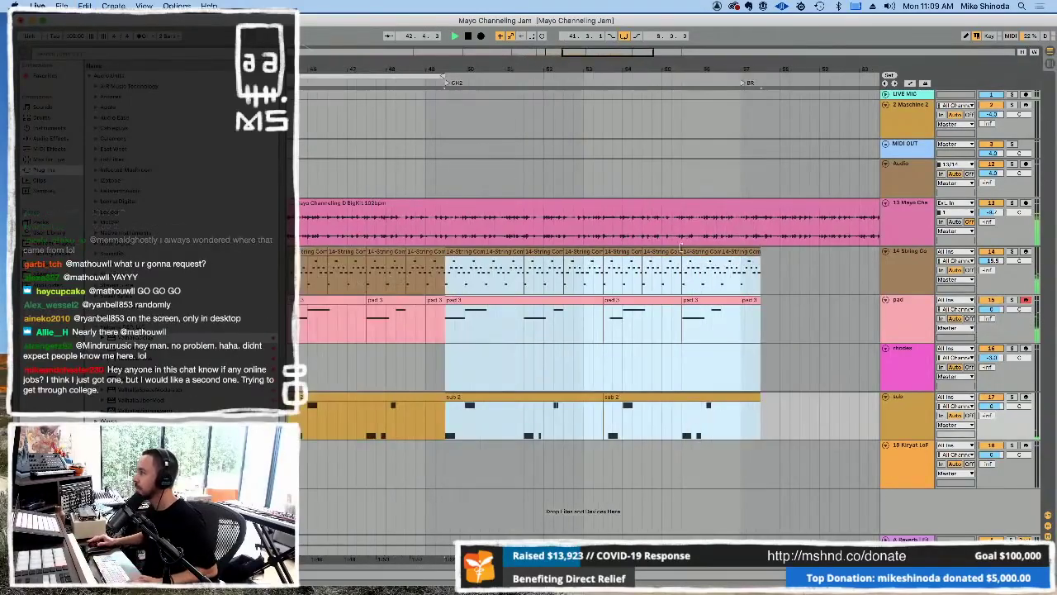
key(super+l)
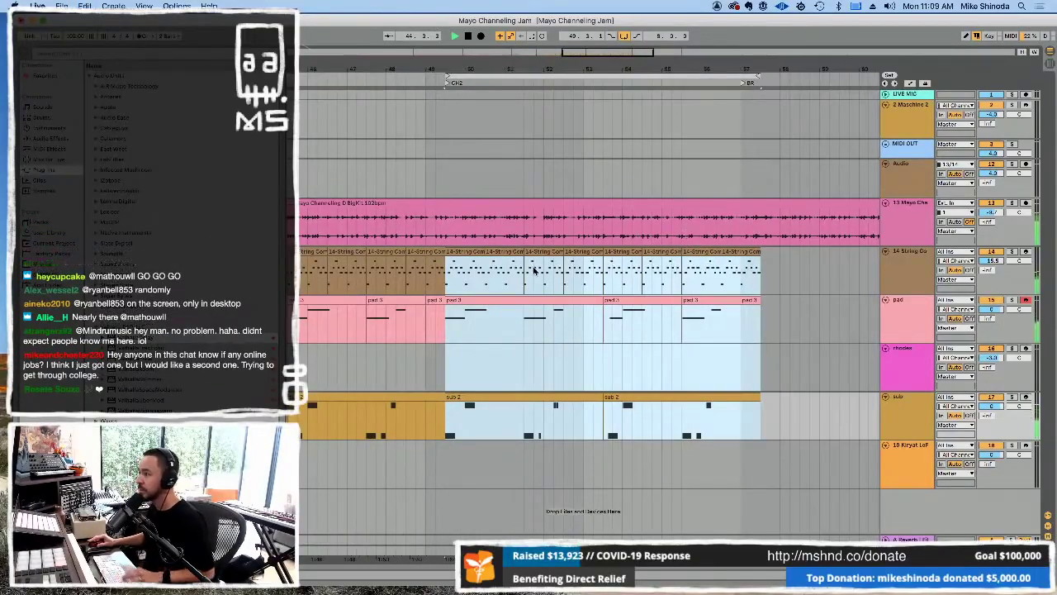
Undo the duplication and duplicate the same eight-bar string, pad, rhodes and sub section into CH2 again.
key(super+z)
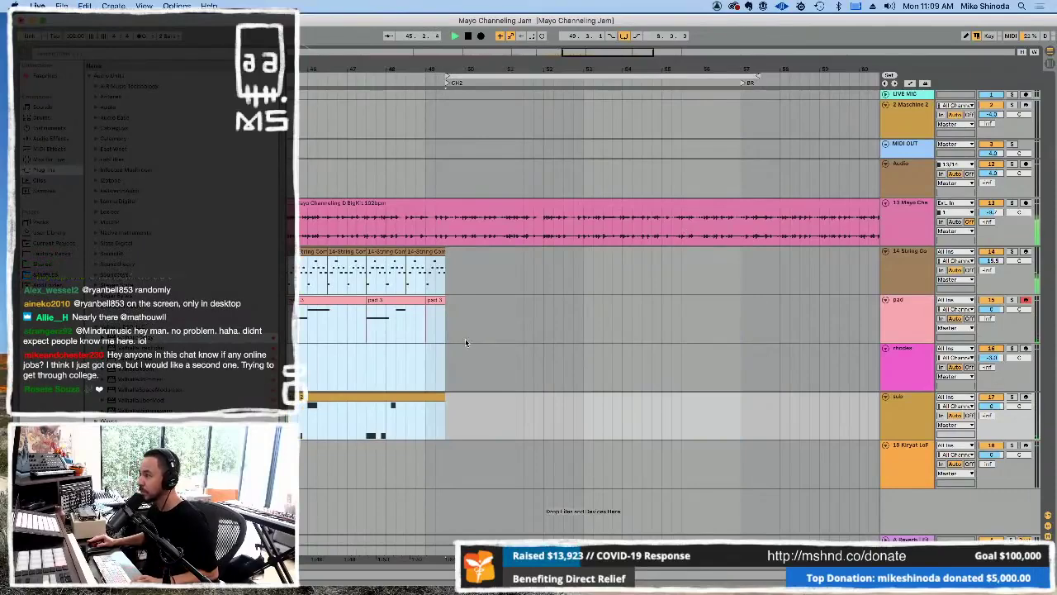
drag(466, 71, 506, 59)
key(super+d)
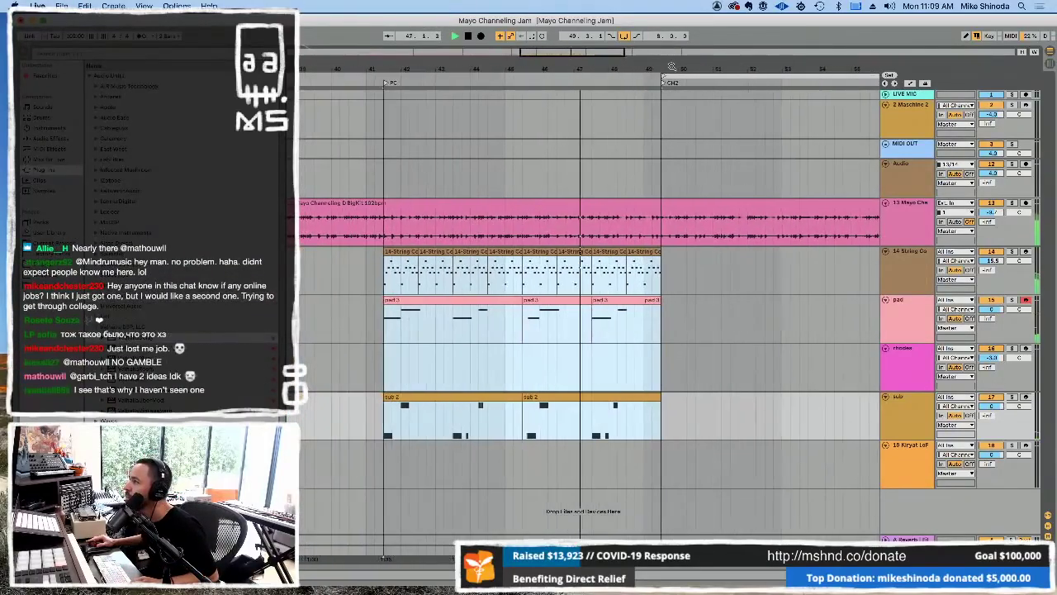
drag(671, 59, 673, 66)
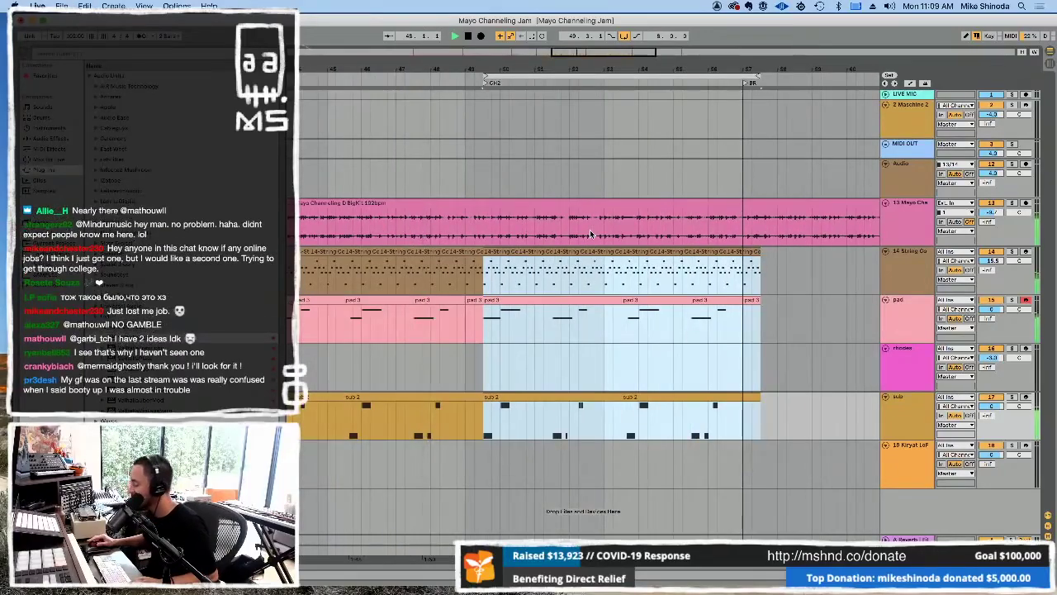
Record a pad take over CH2, undo it, and record a second take on the pad track.
click(931, 316)
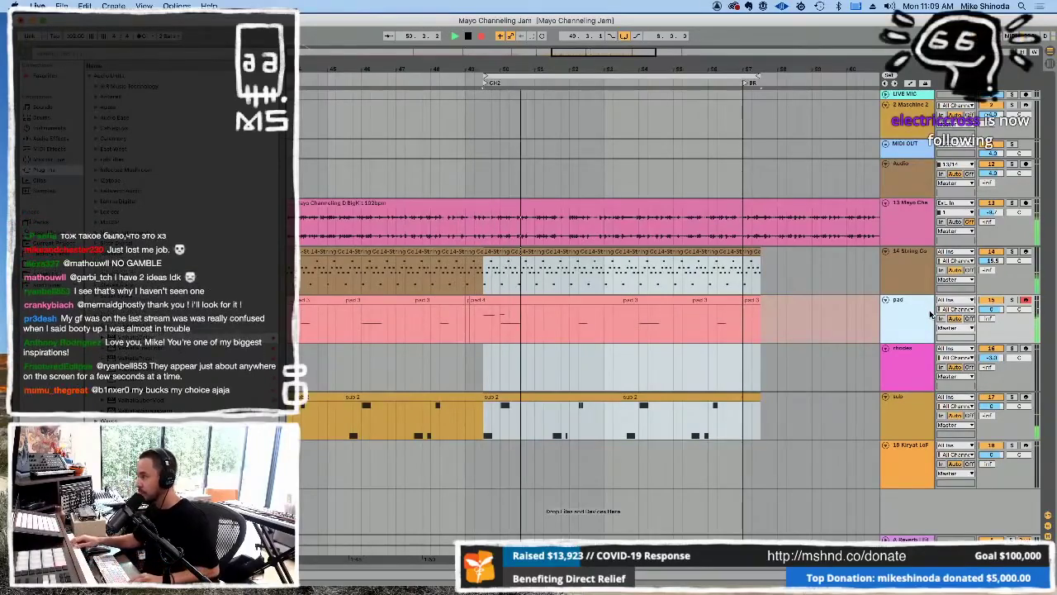
key(super+z)
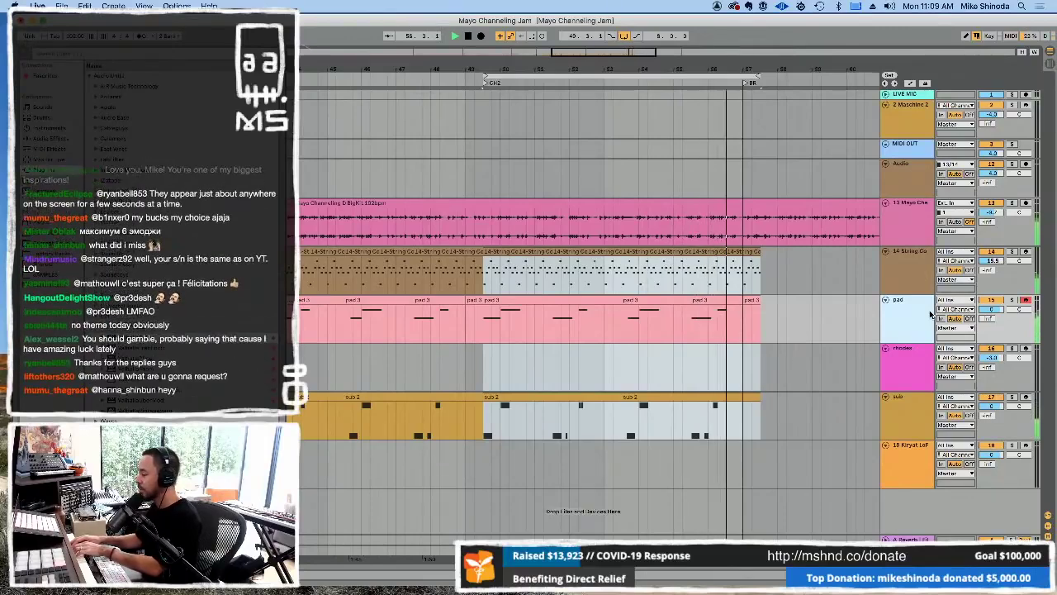
key(F9)
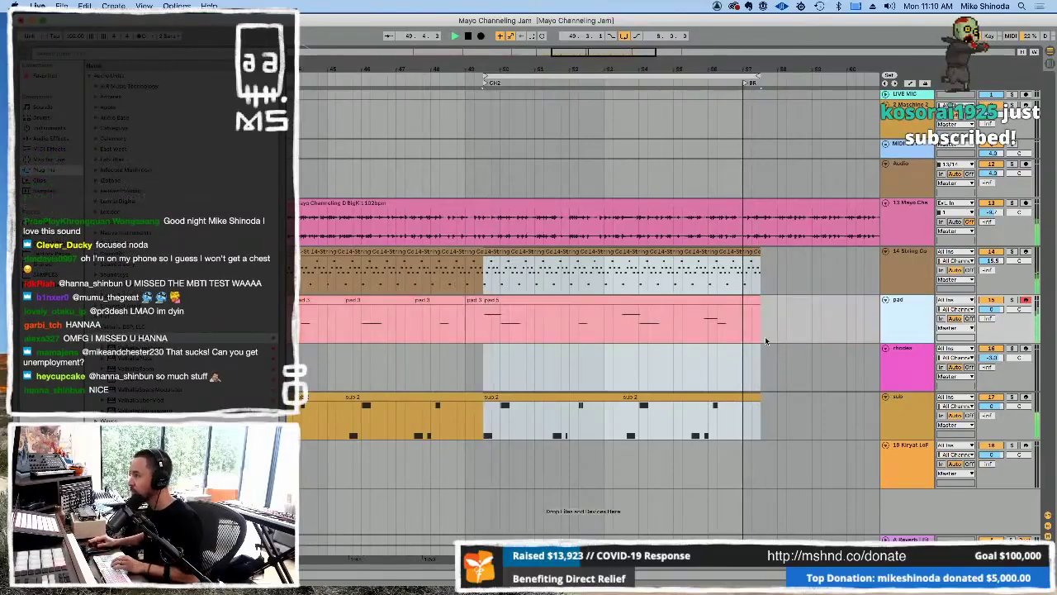
Open the newly recorded pad clip and align the low note's start with the upper note at 5.3.
click(654, 302)
double_click(654, 302)
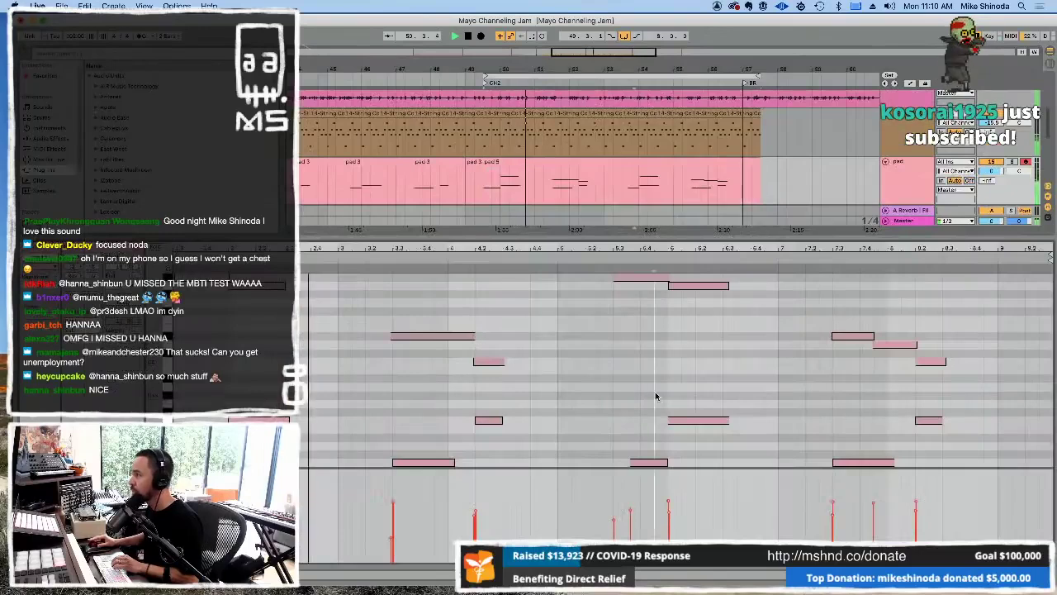
mouse_move(632, 467)
mouse_down()
mouse_move(618, 467)
mouse_move(667, 462)
mouse_up()
key(0)
key(0)
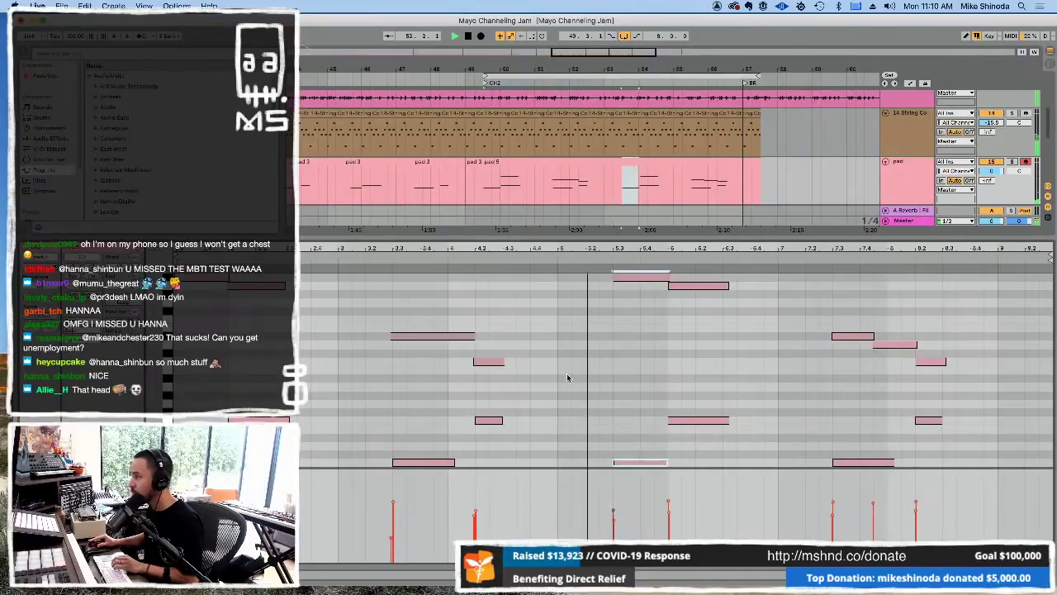
Make the pad notes meet at bar 4 of the clip by adjusting their ends and starts, and lengthen the final upper note.
drag(474, 336, 447, 336)
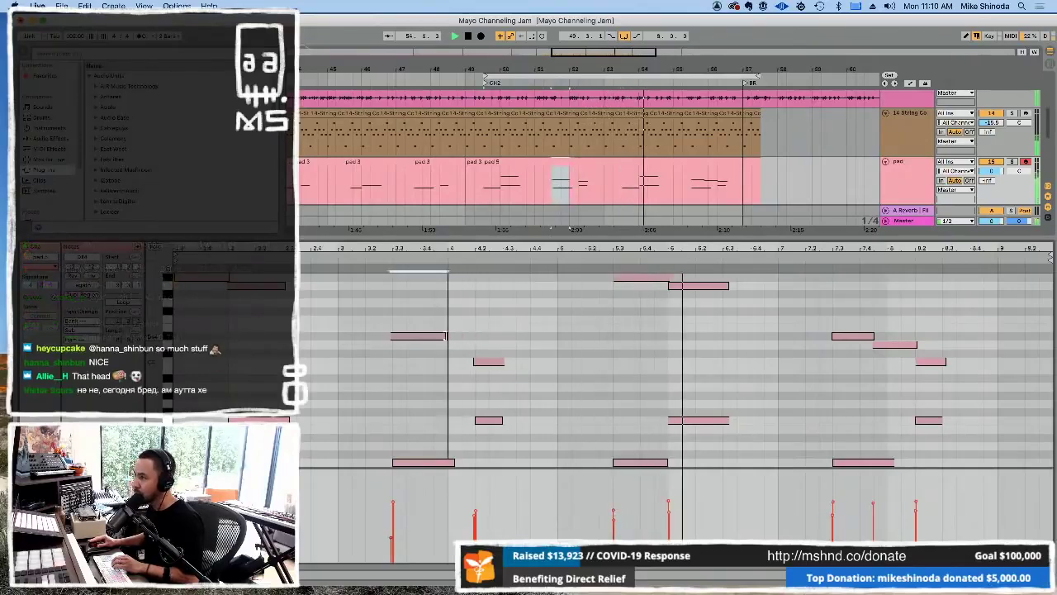
drag(475, 361, 448, 361)
drag(477, 421, 448, 421)
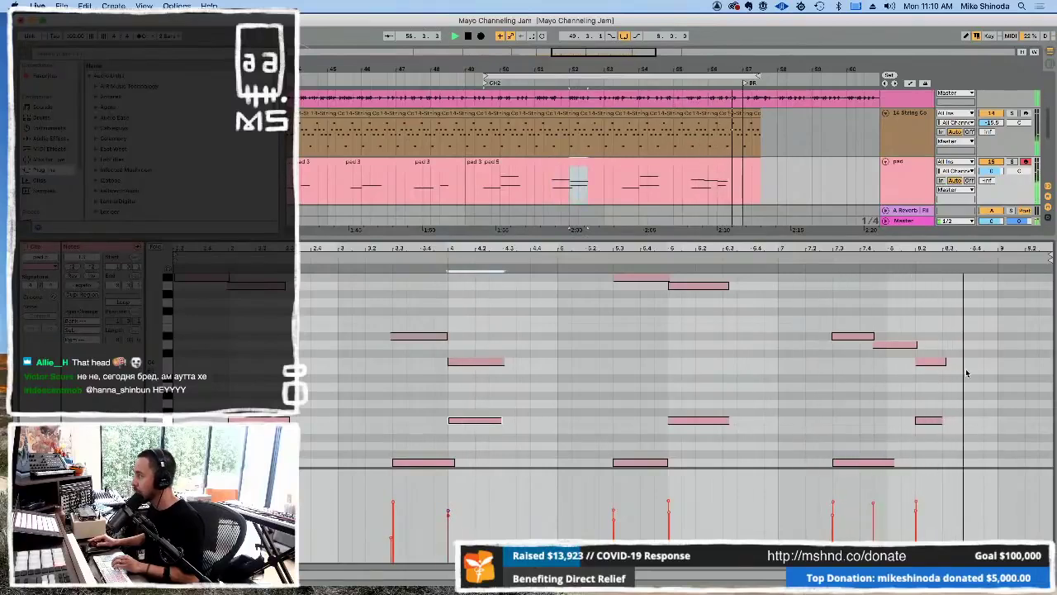
mouse_move(945, 361)
mouse_down()
mouse_move(994, 364)
mouse_move(934, 366)
mouse_move(1048, 369)
mouse_up()
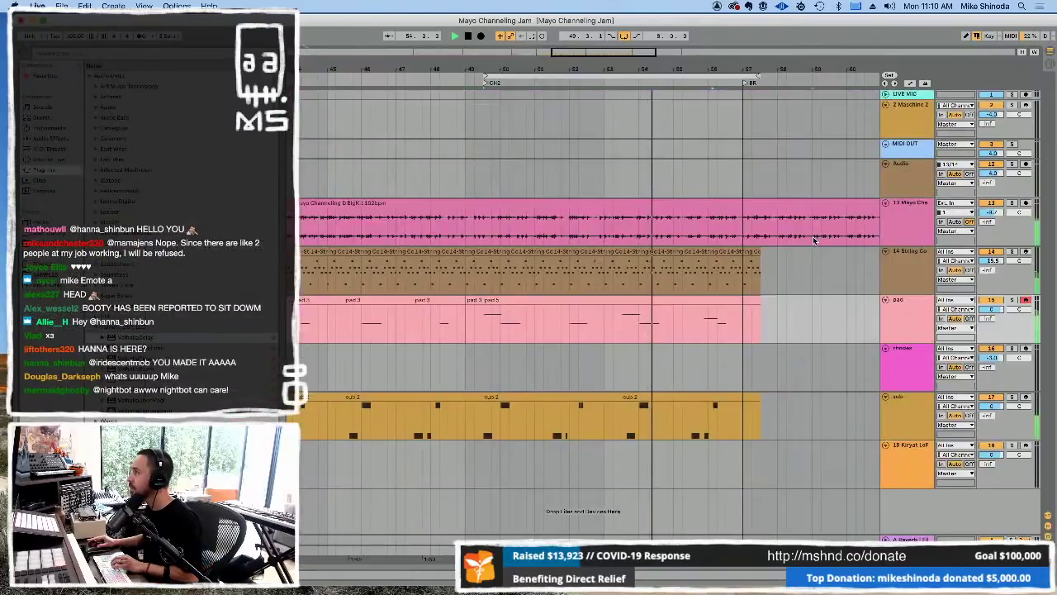
drag(813, 238, 810, 528)
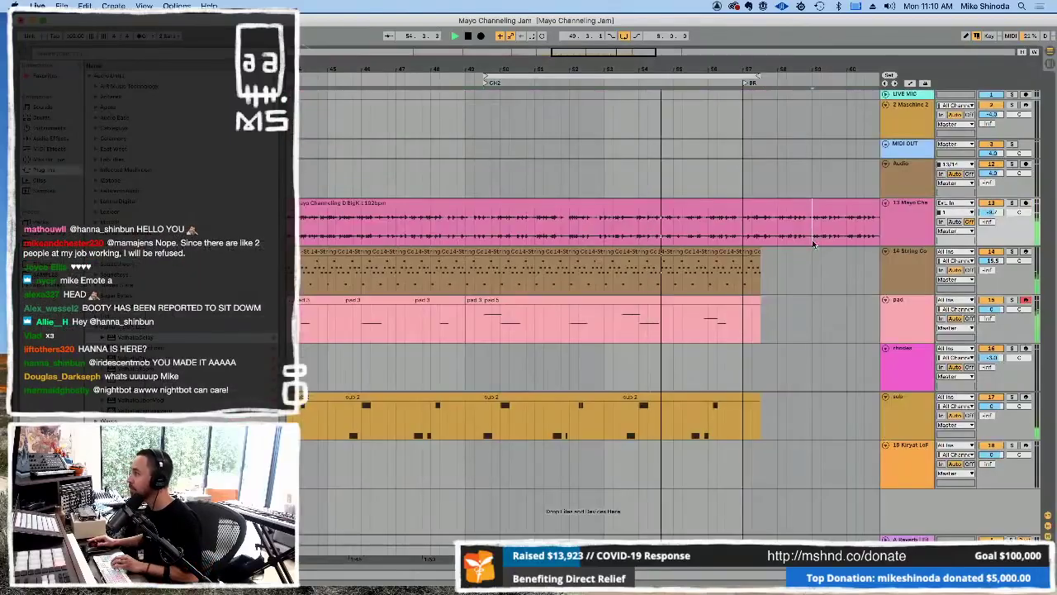
Select the rhodes track and arm it for recording.
click(890, 366)
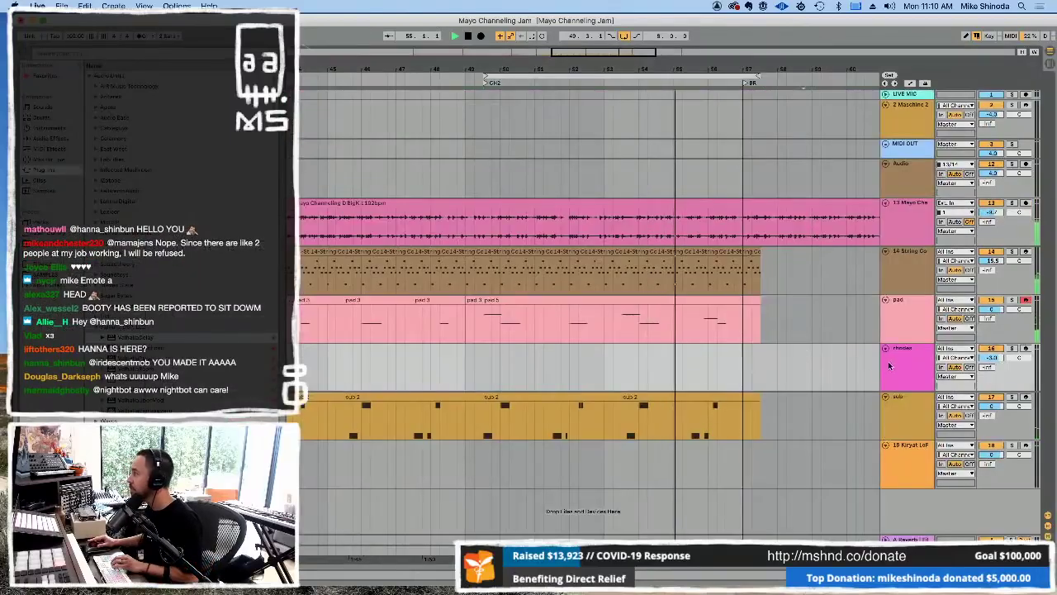
click(1026, 348)
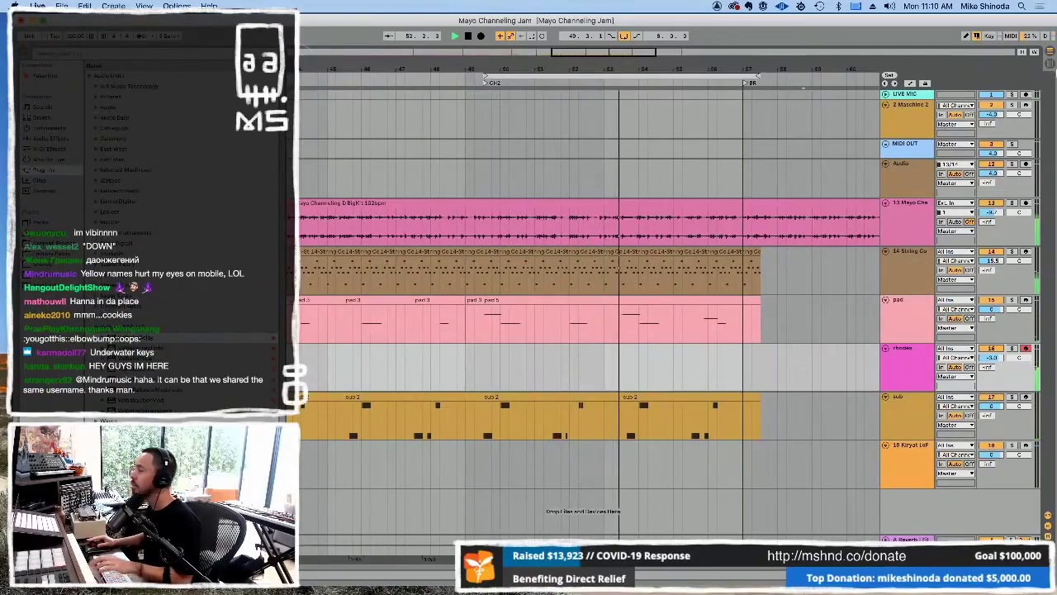
Duplicate the CH2 sub, pad and string clips so they fill the BR section up to CH3.
scroll(519, 299, down, 5)
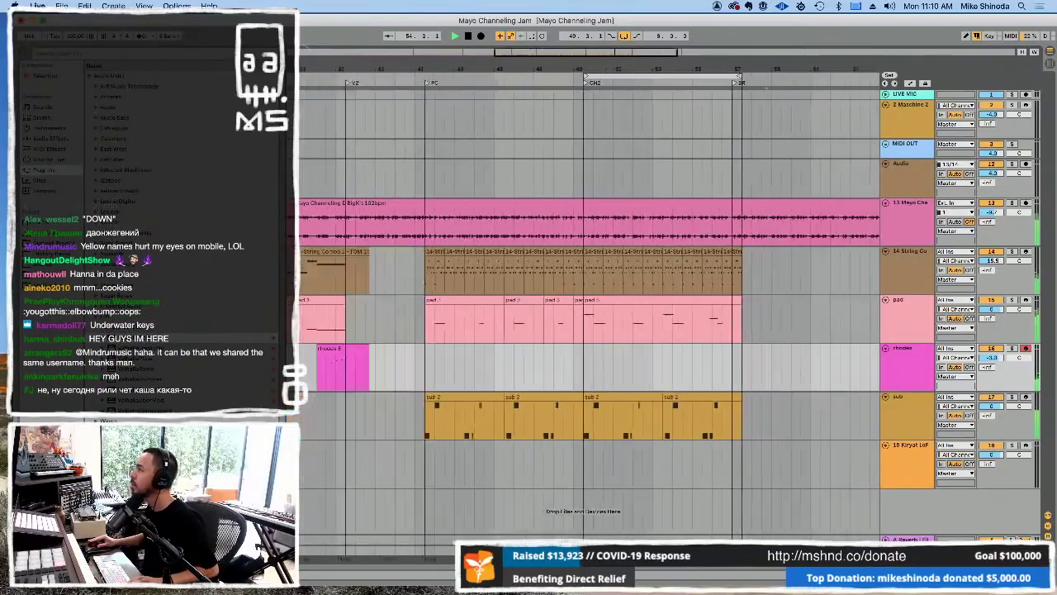
drag(489, 430, 497, 285)
key(ctrl+d)
drag(472, 284, 626, 285)
key(super+d)
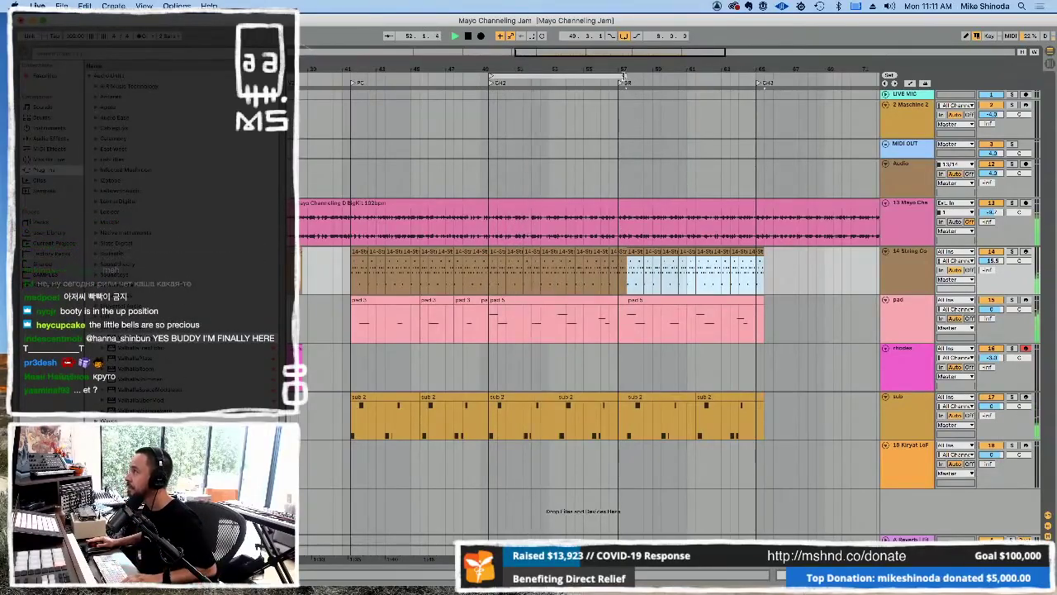
Extend the loop from CH2 through BR up to CH3 and record a rhodes part over it.
click(632, 76)
drag(632, 76, 758, 79)
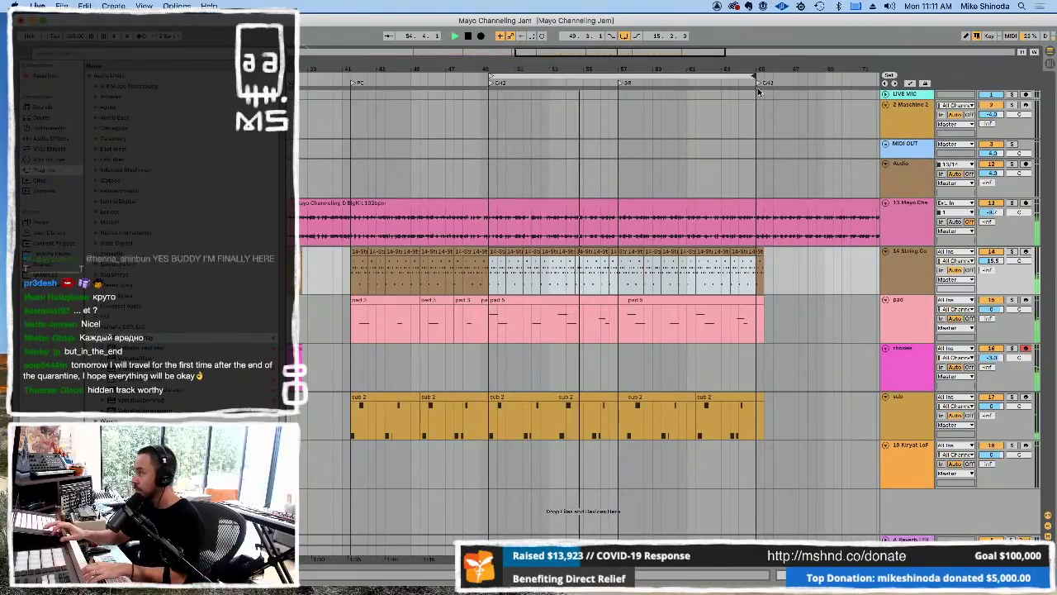
key(F9)
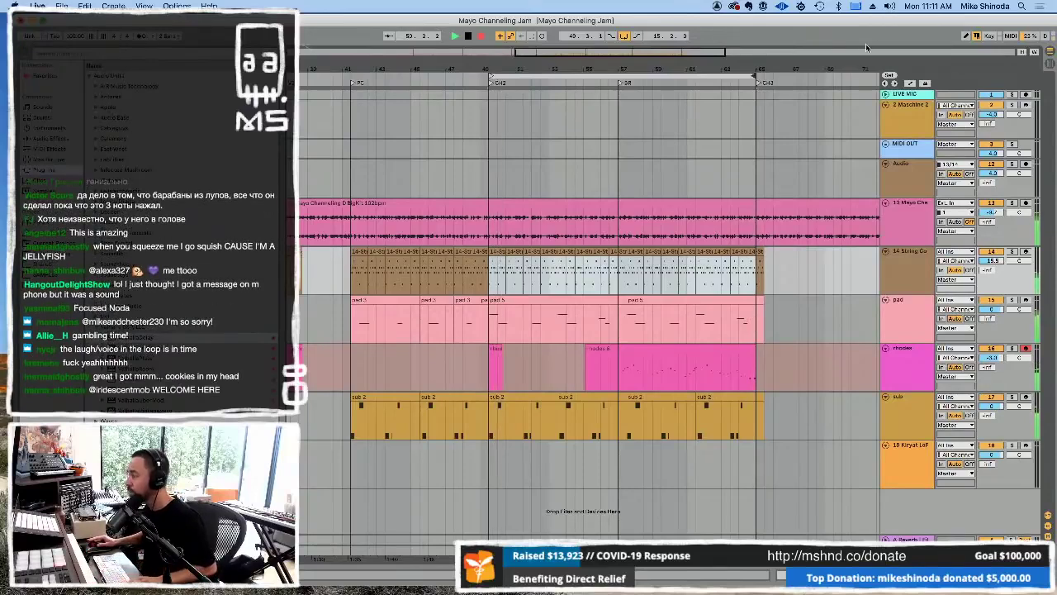
key(F9)
Quantize the notes of the recorded rhodes clip to 1/16 with an amount of 58%.
double_click(666, 351)
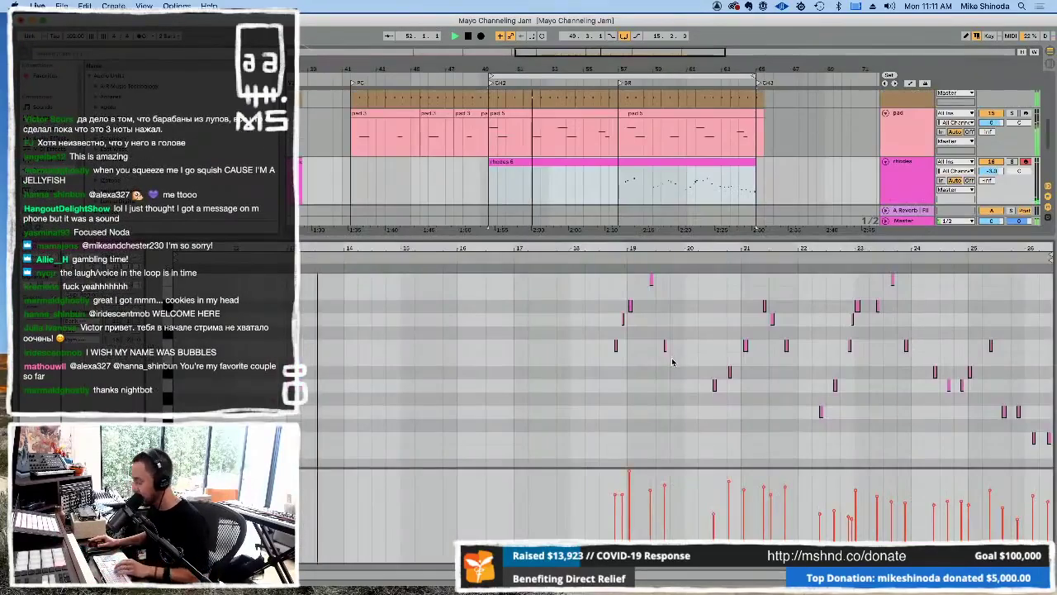
right_click(673, 362)
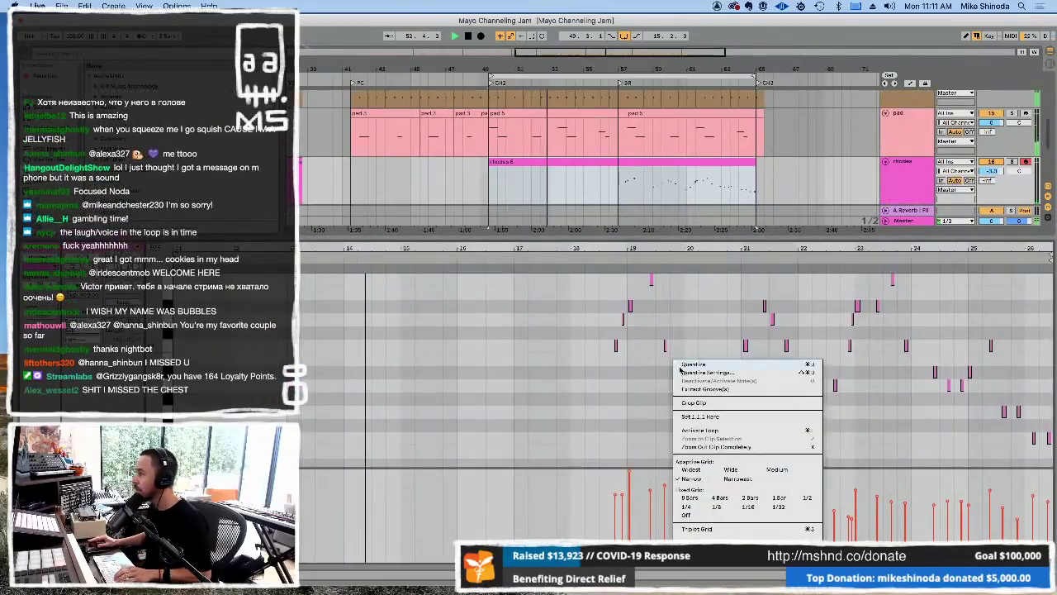
click(685, 373)
text(58)
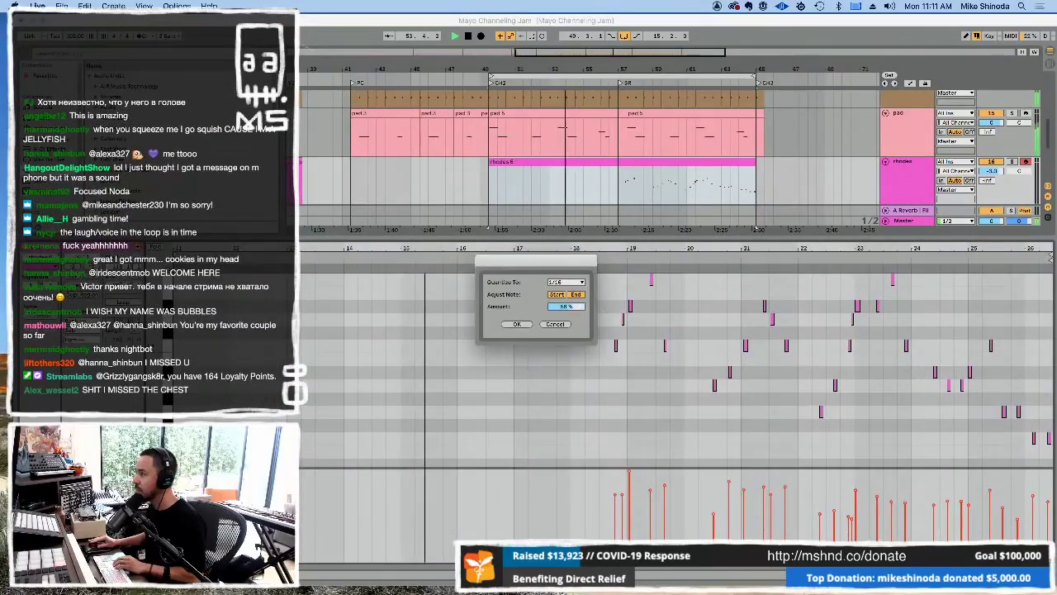
click(522, 323)
drag(555, 255, 563, 248)
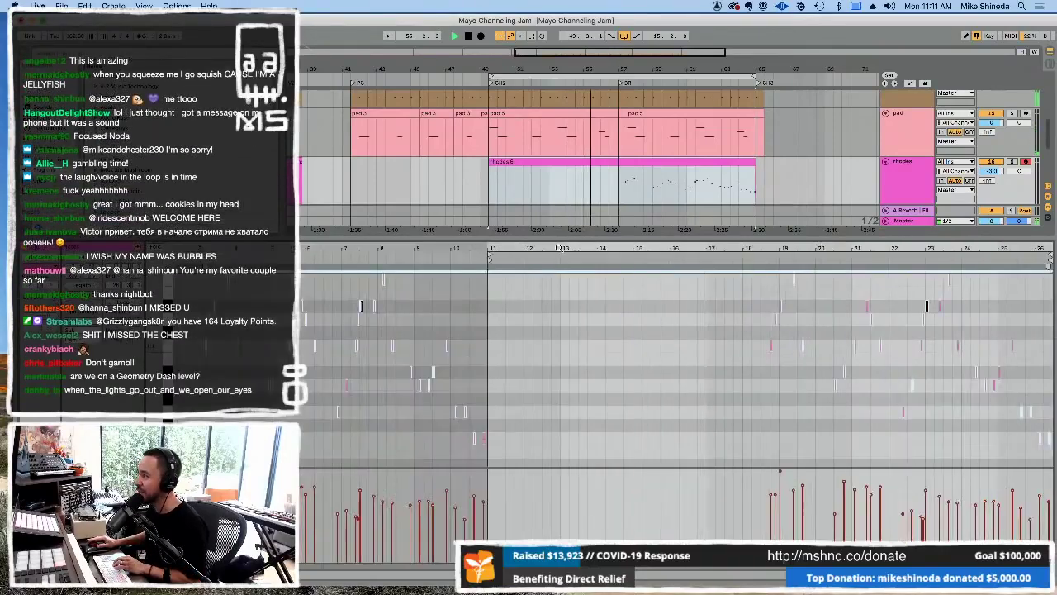
key(super+alt+l)
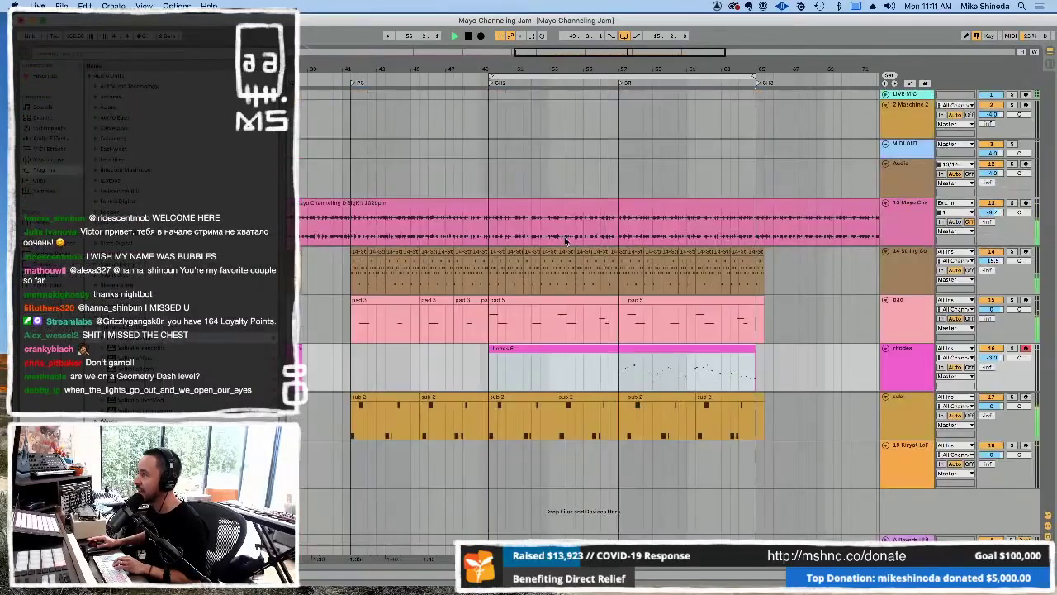
Extend the rhodes selection back to the song's beginning and loop the arrangement from 1.1.1 for 64 bars.
drag(501, 72, 535, 70)
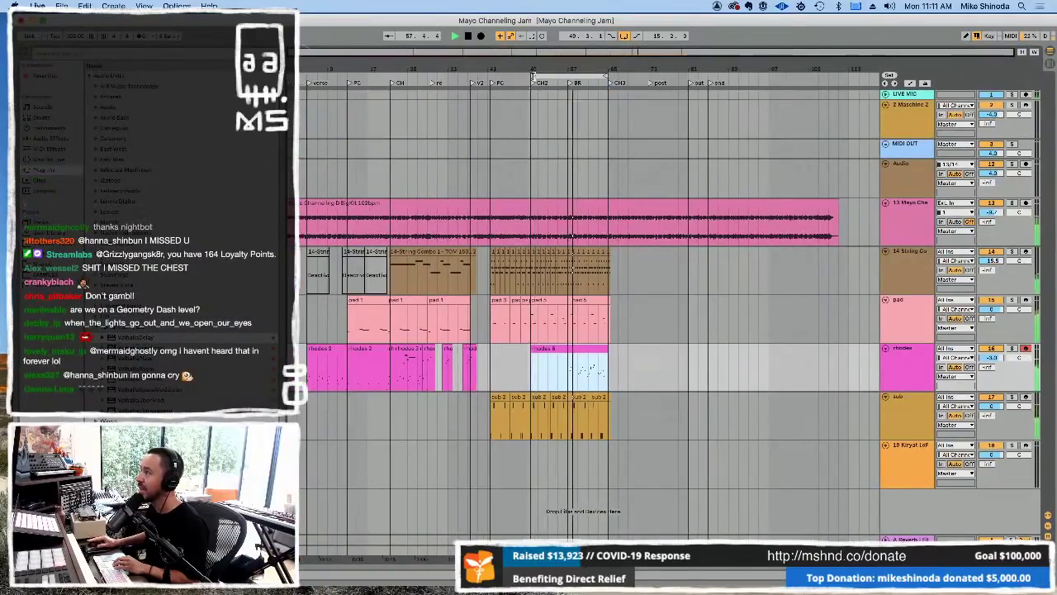
shift+click(411, 357)
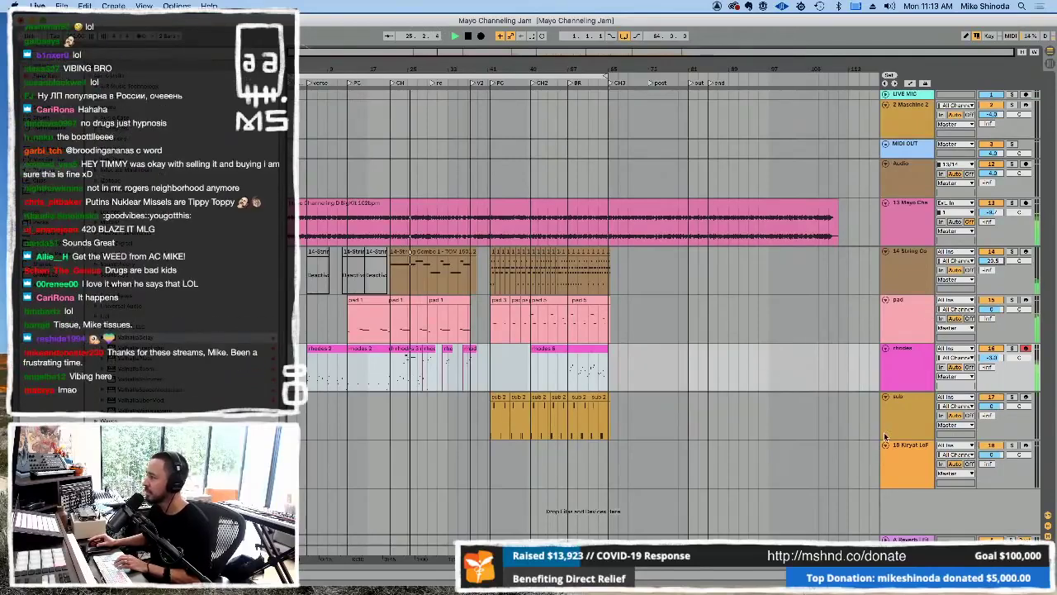
Record-arm the Kiryat track instead of the rhodes track and set its volume to -6.0 dB.
click(916, 449)
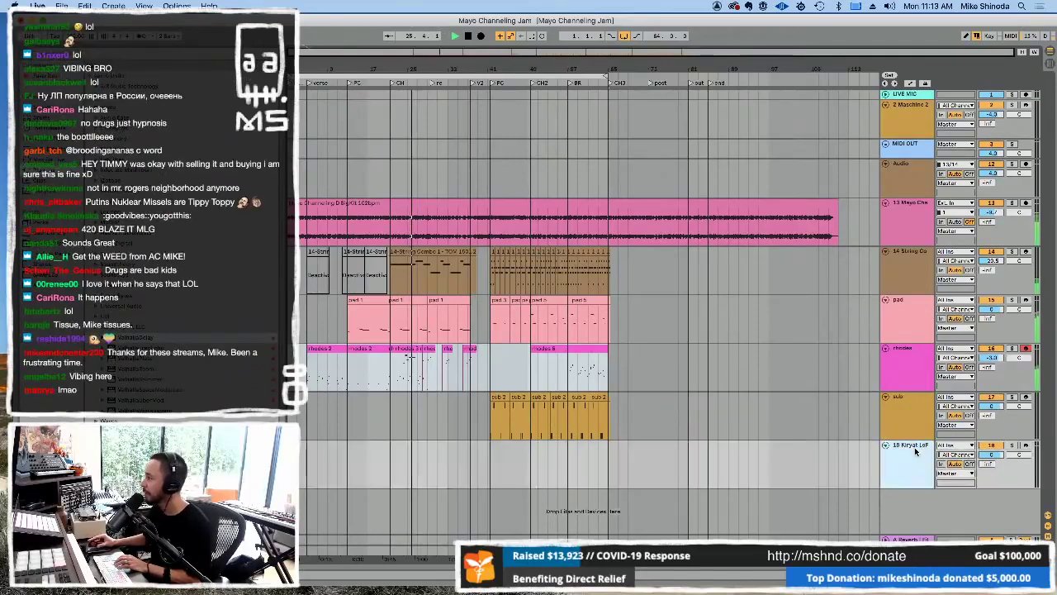
click(1027, 446)
click(1025, 348)
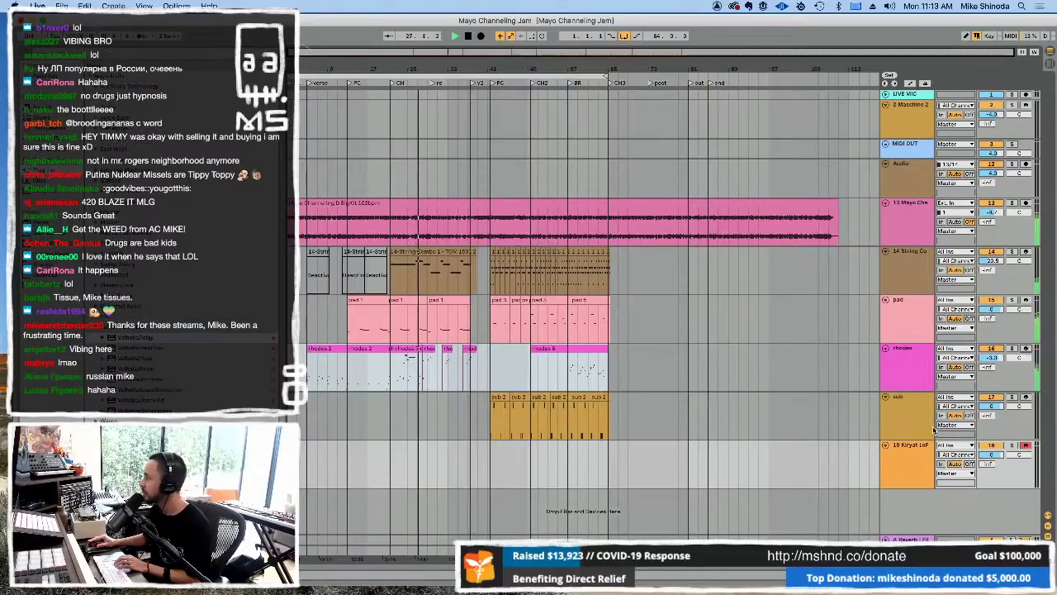
click(921, 460)
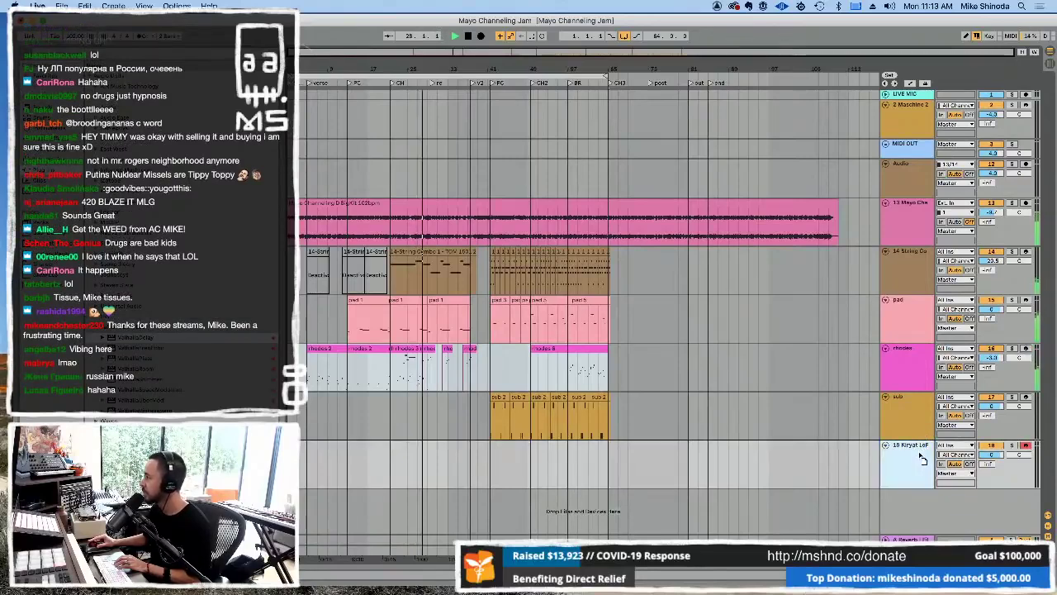
drag(991, 455, 989, 458)
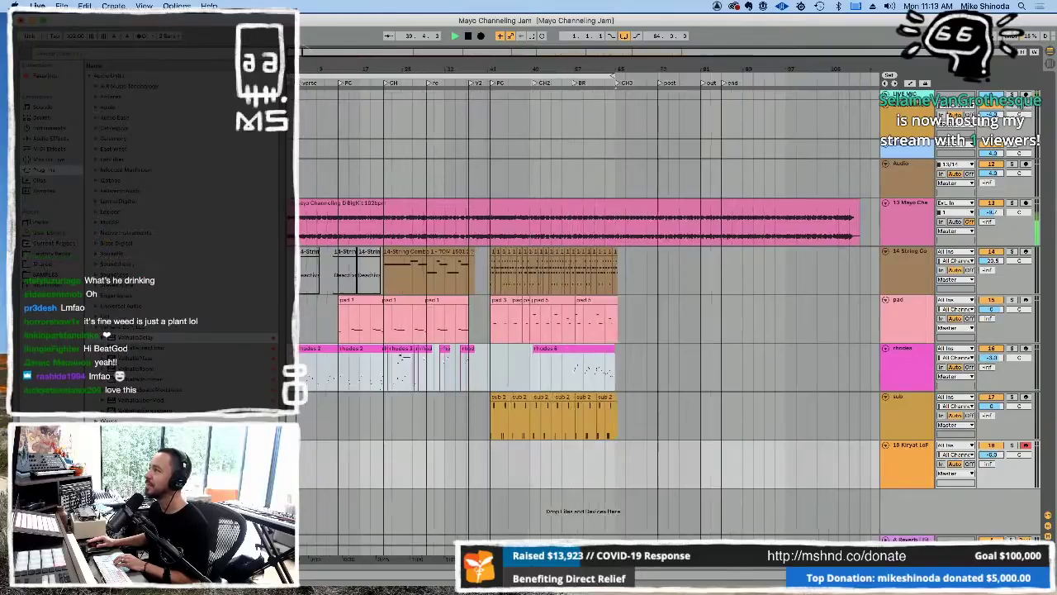
Copy the string clips from the start of the second PC section to fill the gap from V2, and play from just before V2.
drag(485, 59, 488, 66)
drag(423, 128, 488, 124)
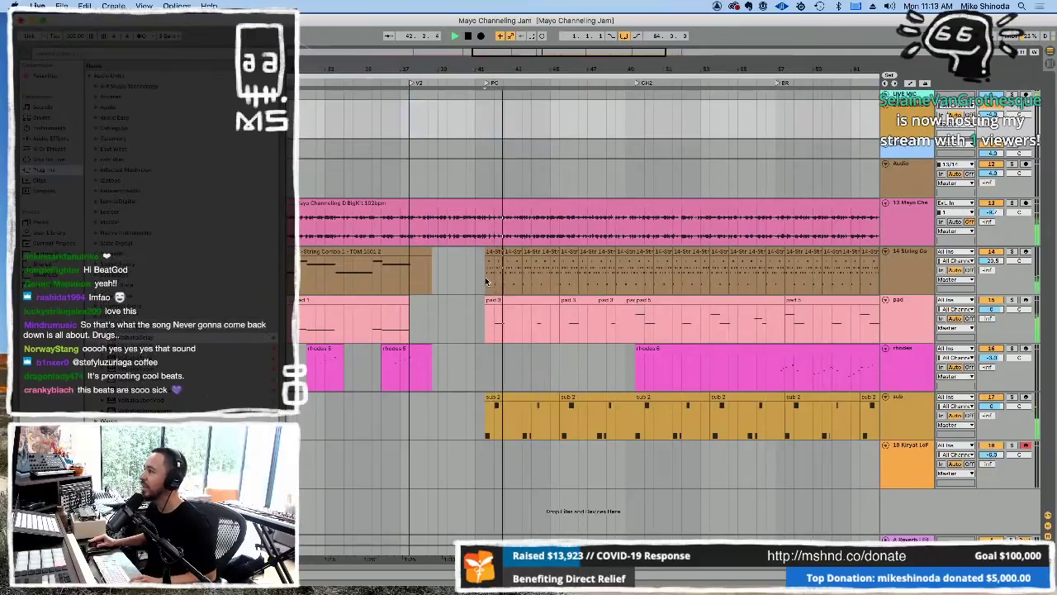
drag(487, 281, 519, 277)
shift+click(430, 287)
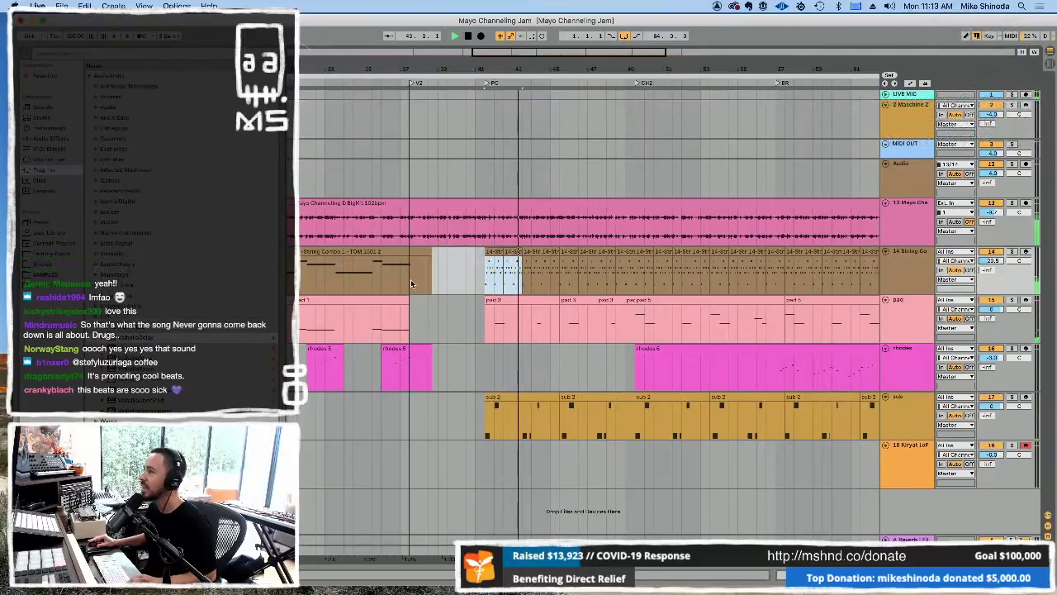
click(411, 284)
key(ctrl+v)
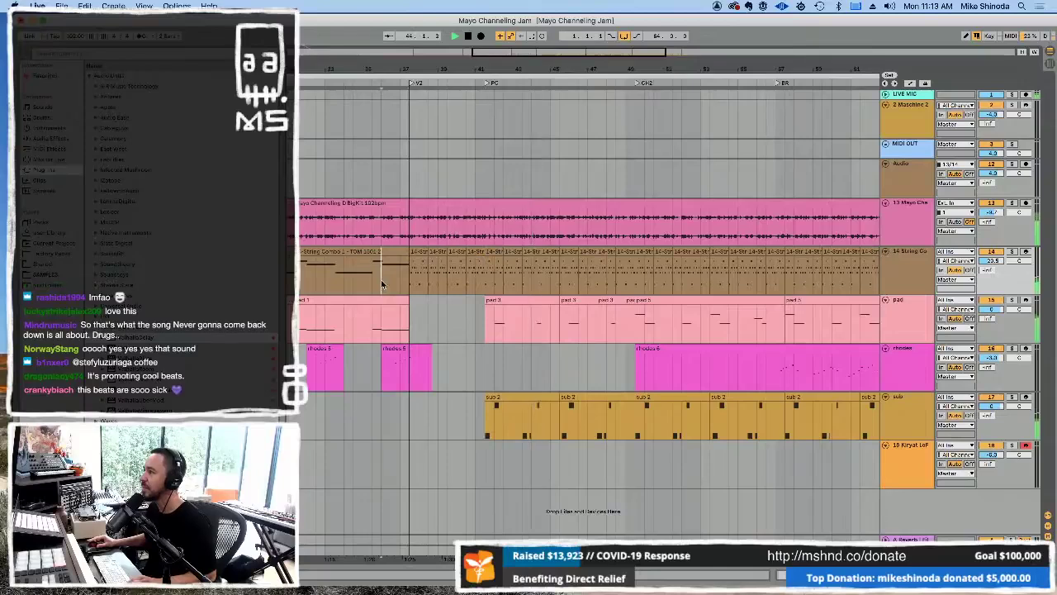
key(space)
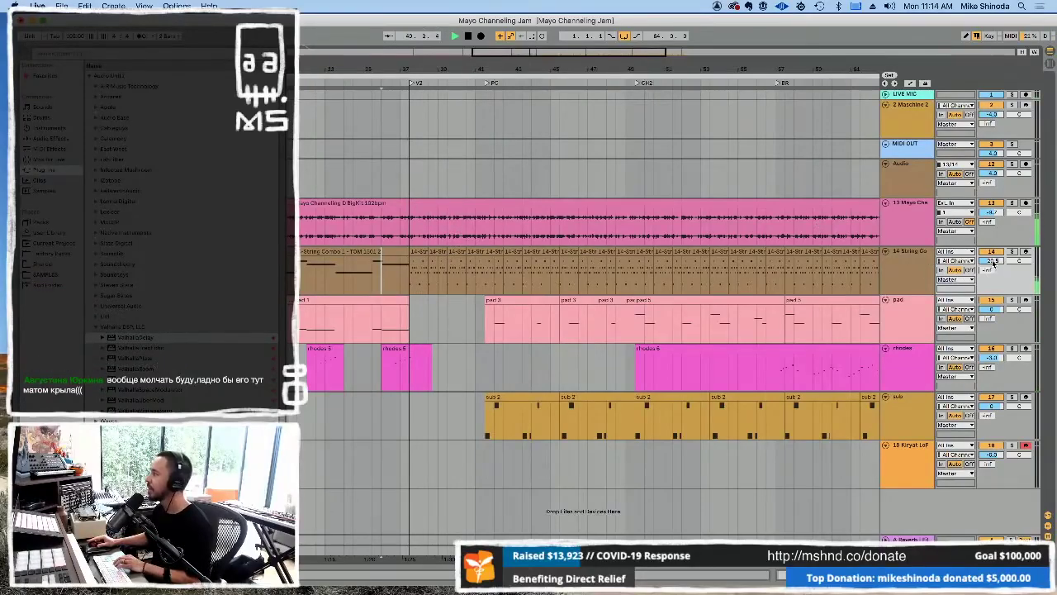
Set the string track's volume to -19.5 dB and show its instrument.
drag(994, 262, 995, 256)
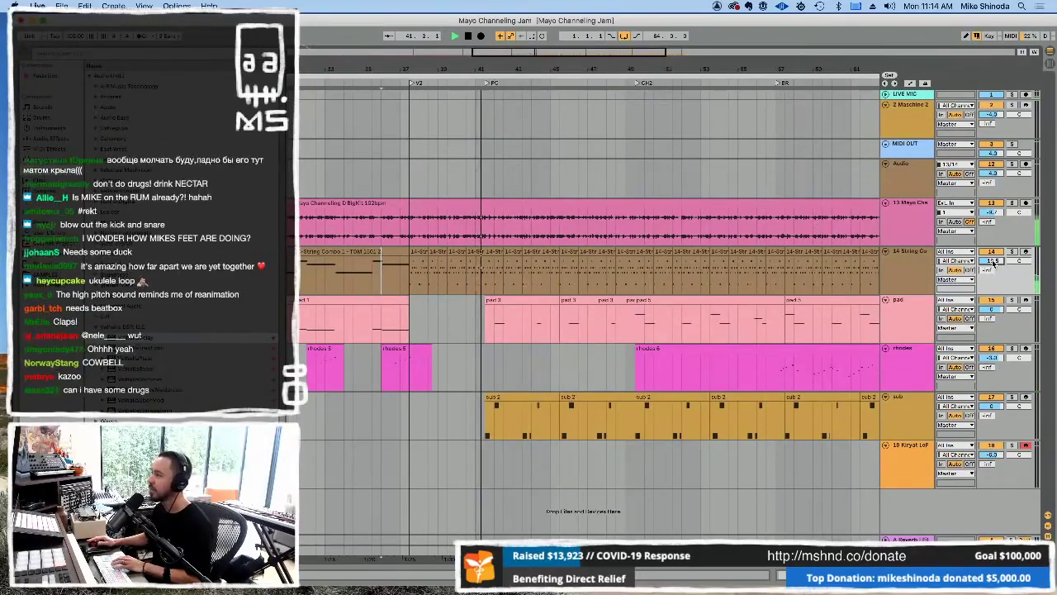
click(913, 252)
double_click(910, 253)
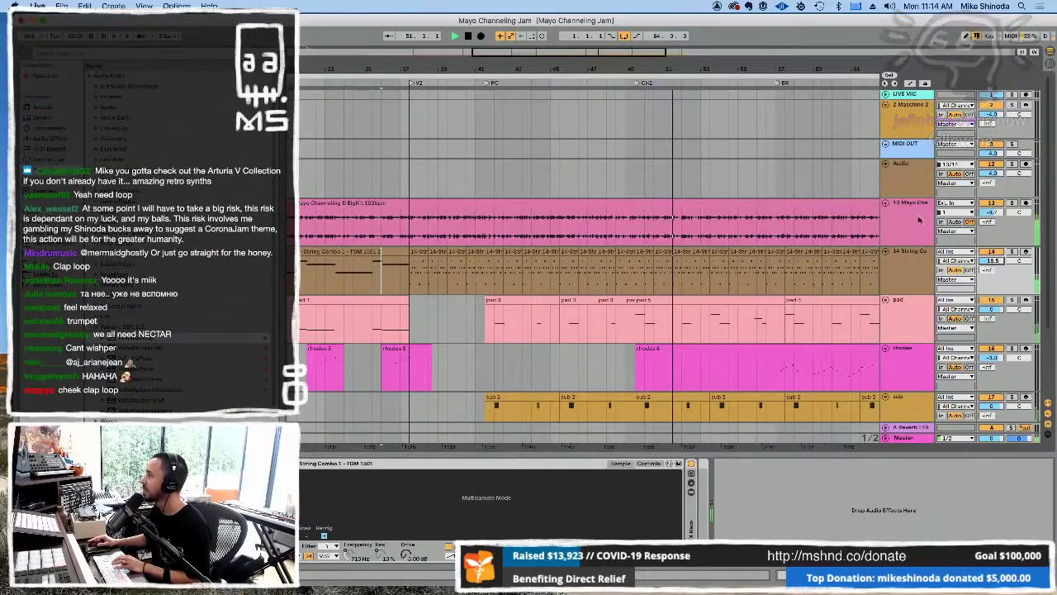
Deactivate all the string clips from V2 through BR up to CH3 and play the arrangement without them.
key(minus)
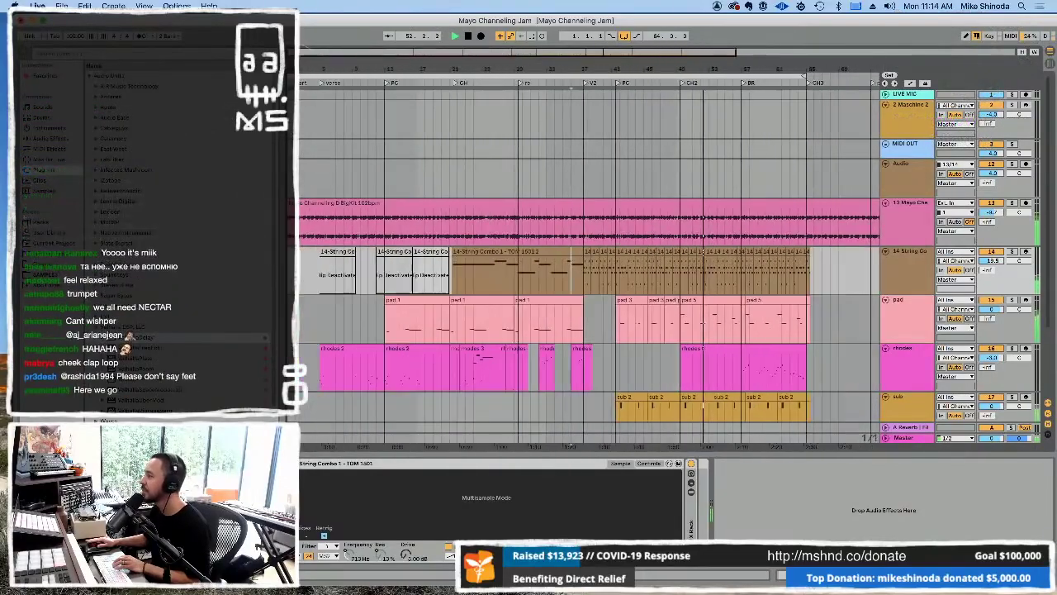
scroll(580, 193, right, 5)
scroll(579, 193, down, 3)
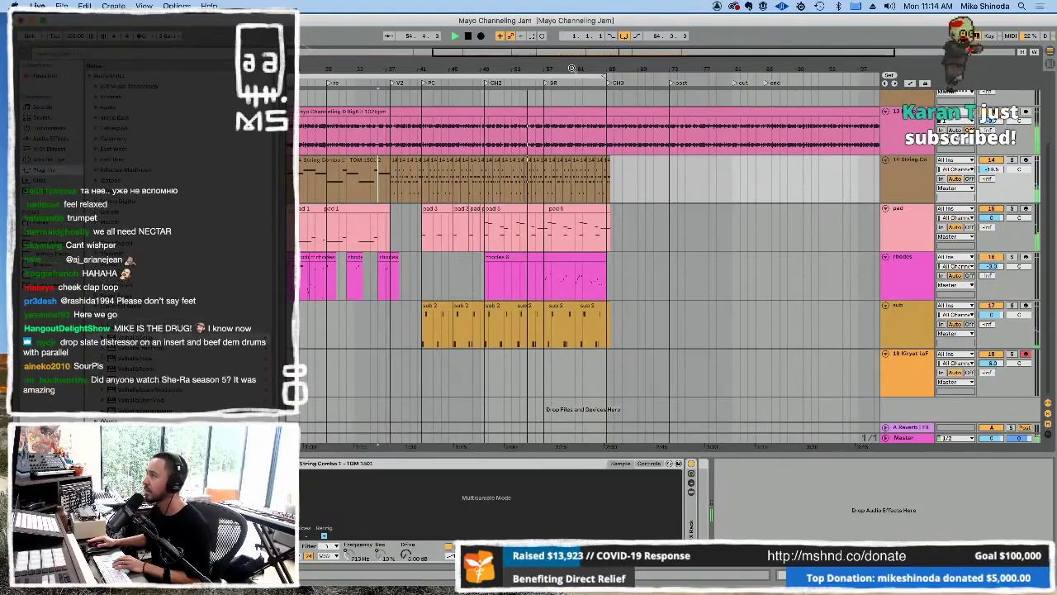
key(plus)
scroll(589, 264, left, 3)
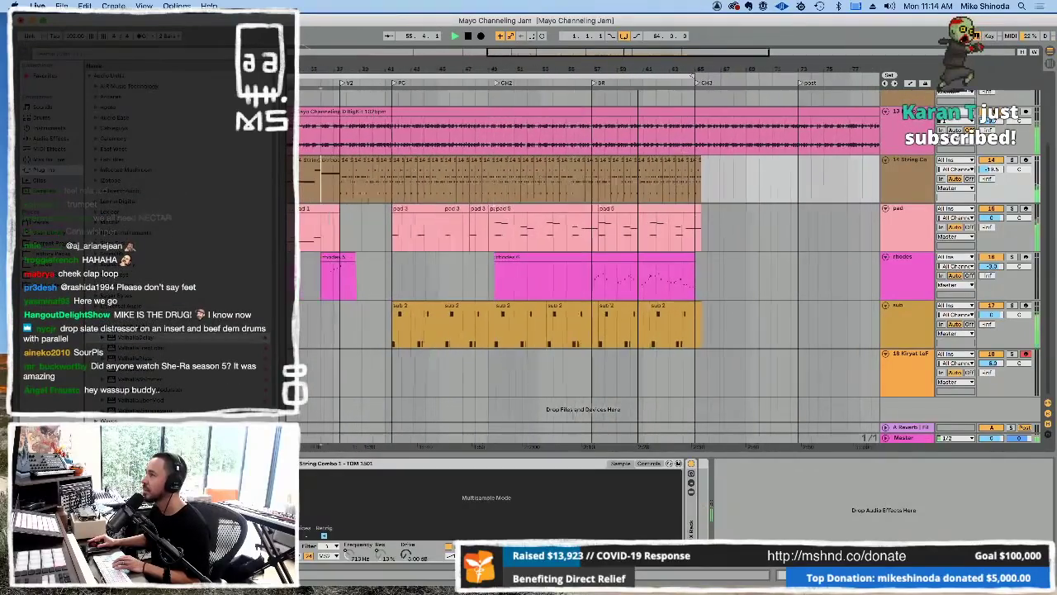
drag(731, 178, 382, 173)
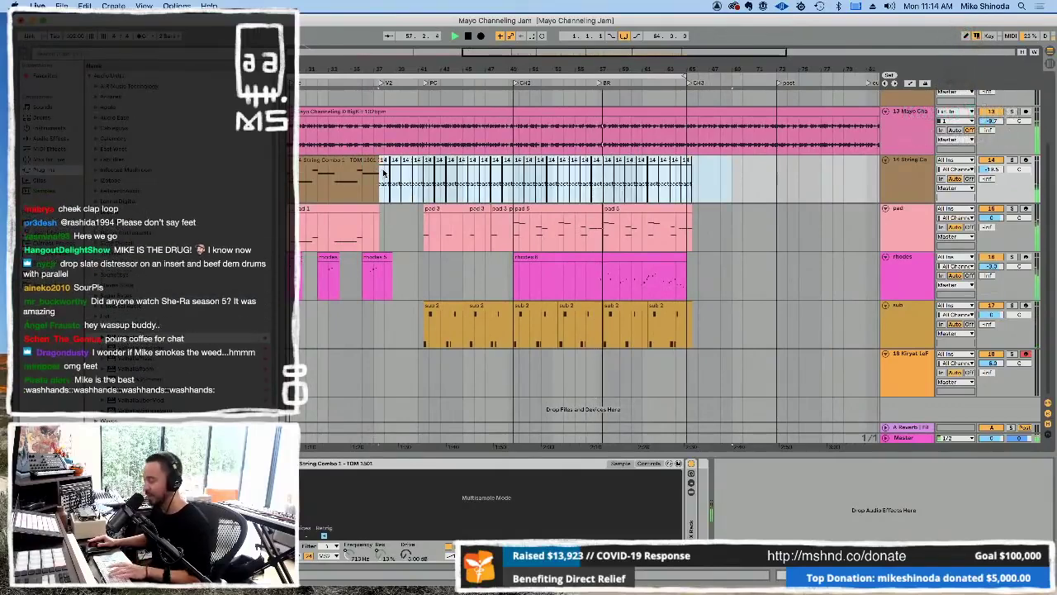
click(375, 190)
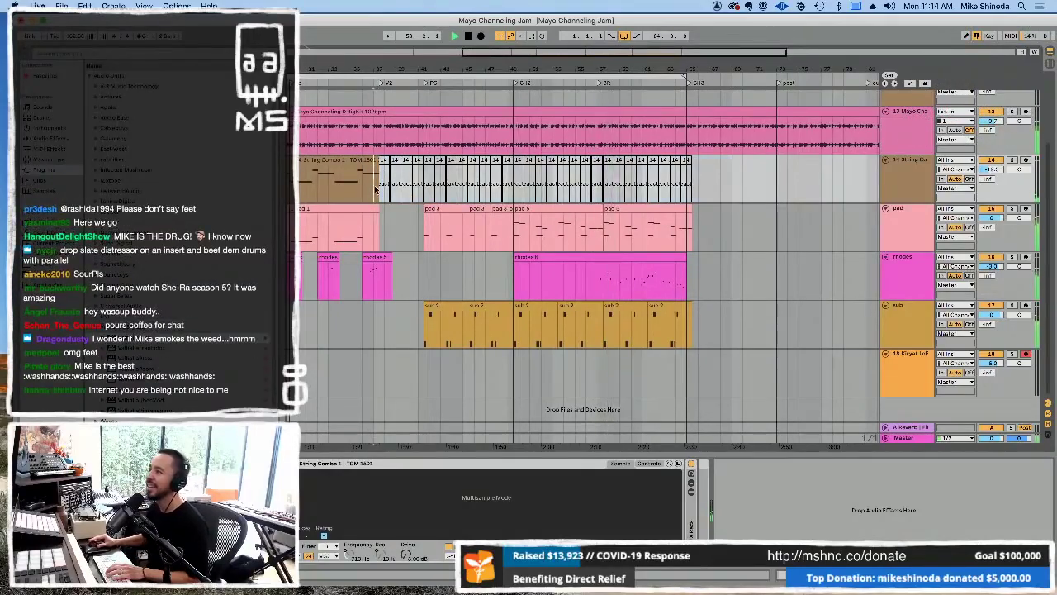
key(space)
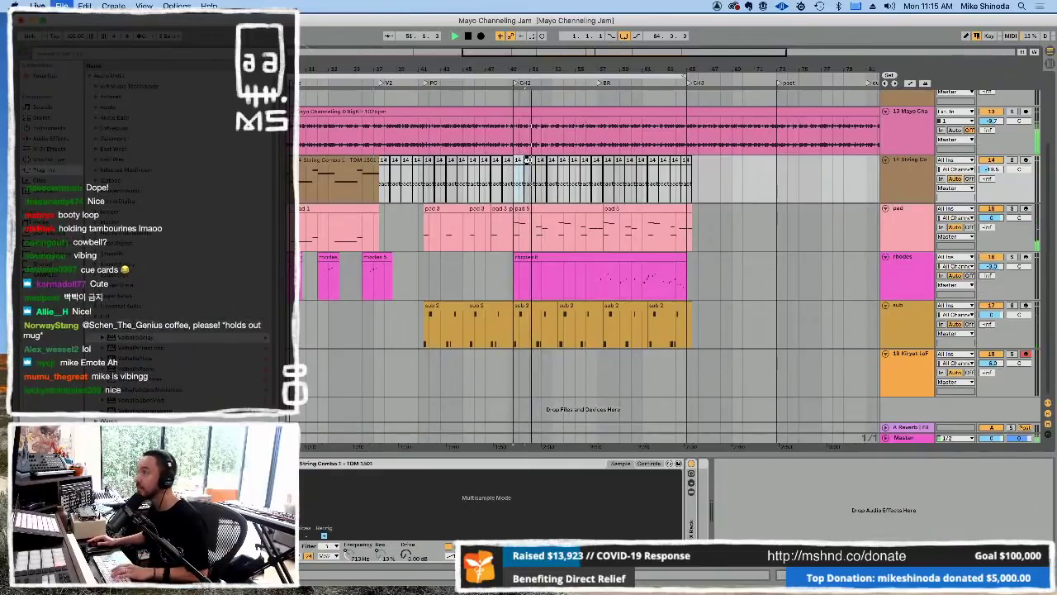
Try reactivating a few individual string clips in the CH2 section.
key(super+o)
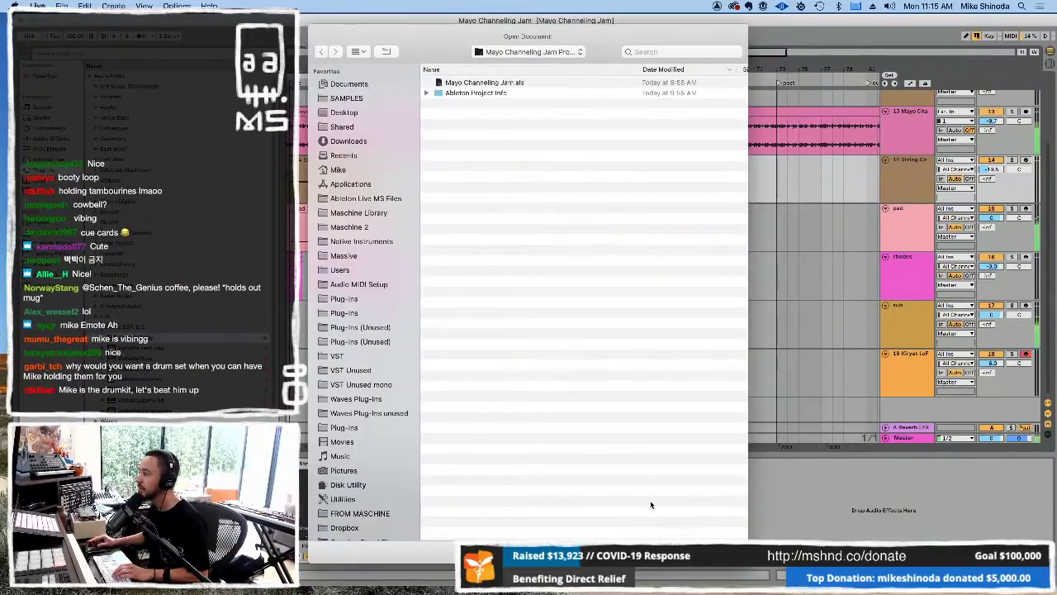
key(Escape)
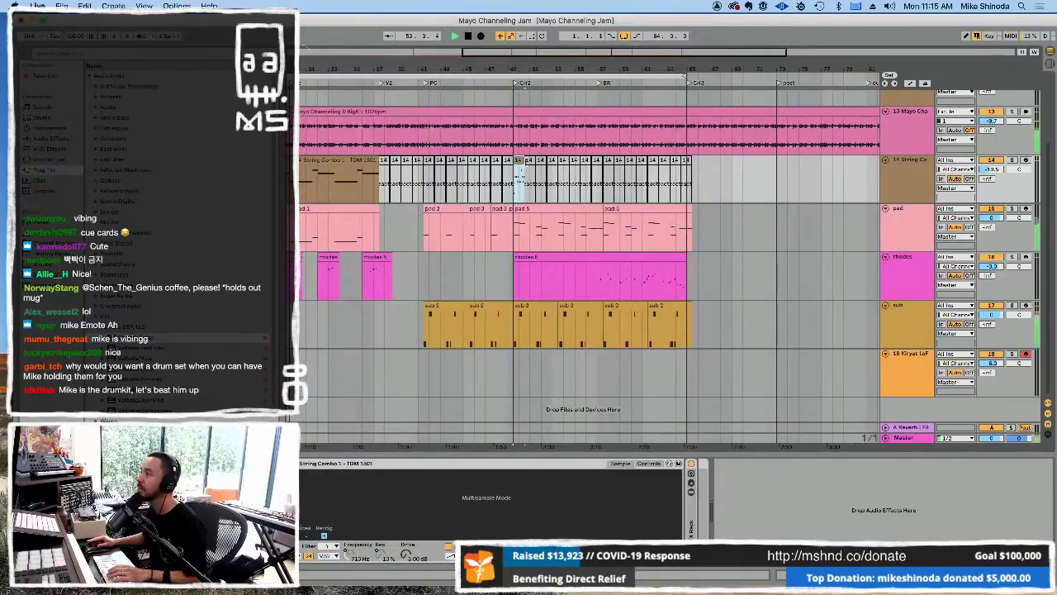
click(562, 162)
key(0)
click(576, 161)
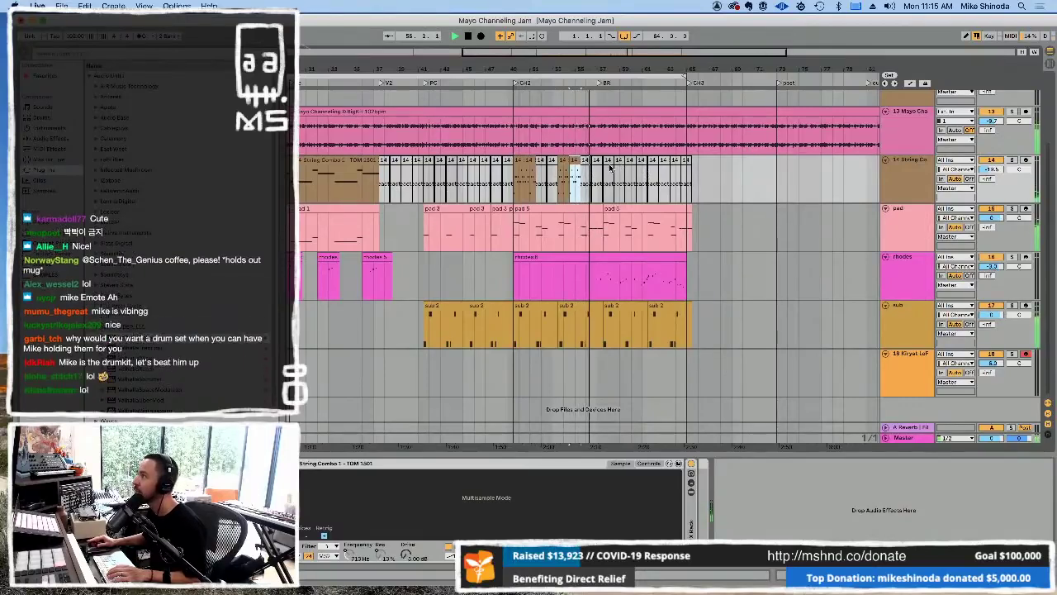
click(584, 169)
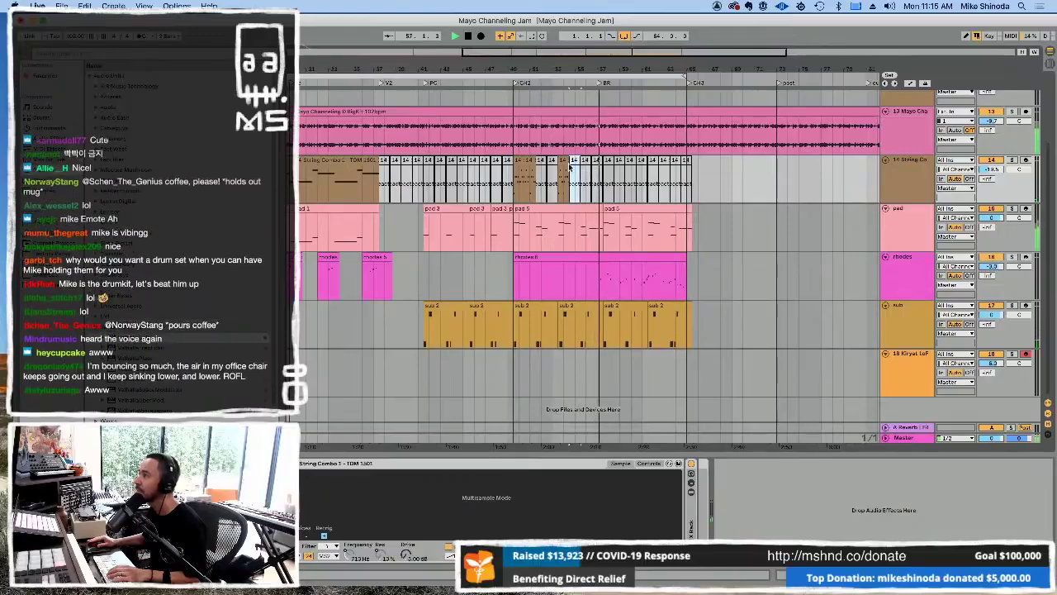
click(530, 163)
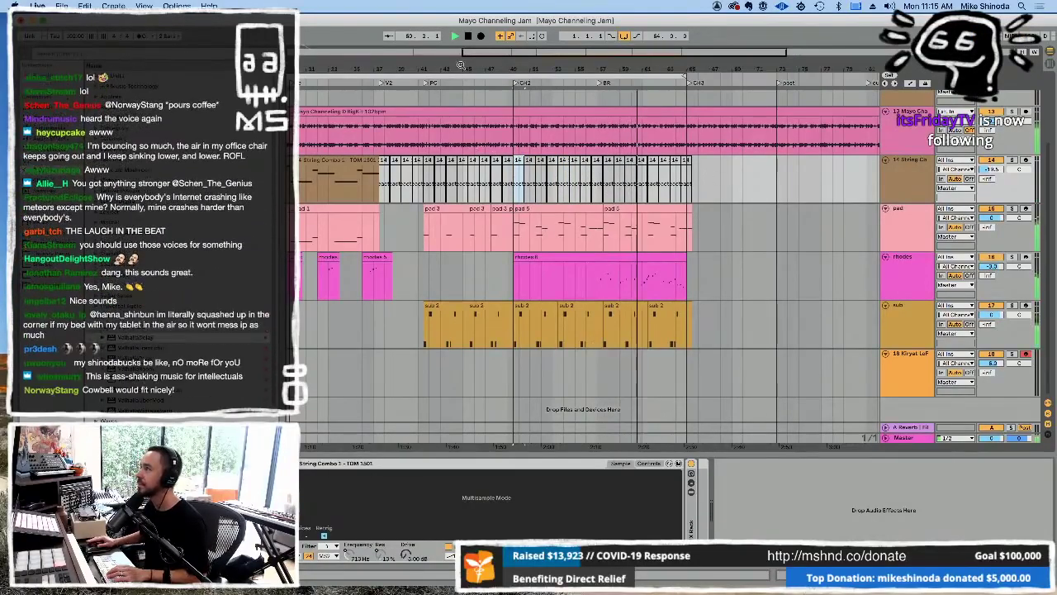
Loop the range from CH2 through most of BR and insert a new MIDI track below the Kiryat track.
drag(514, 363, 682, 372)
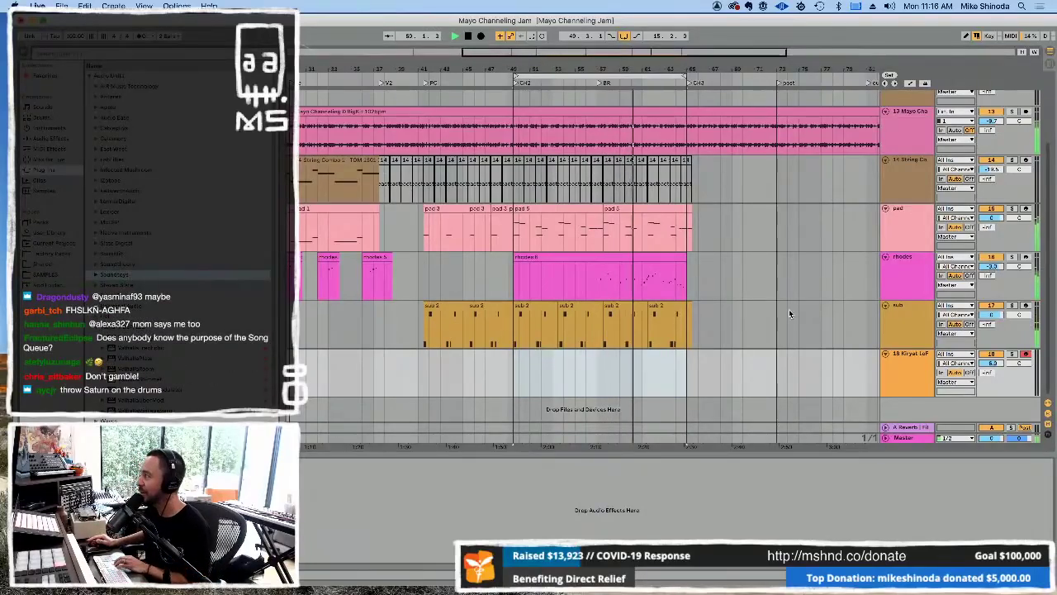
click(922, 353)
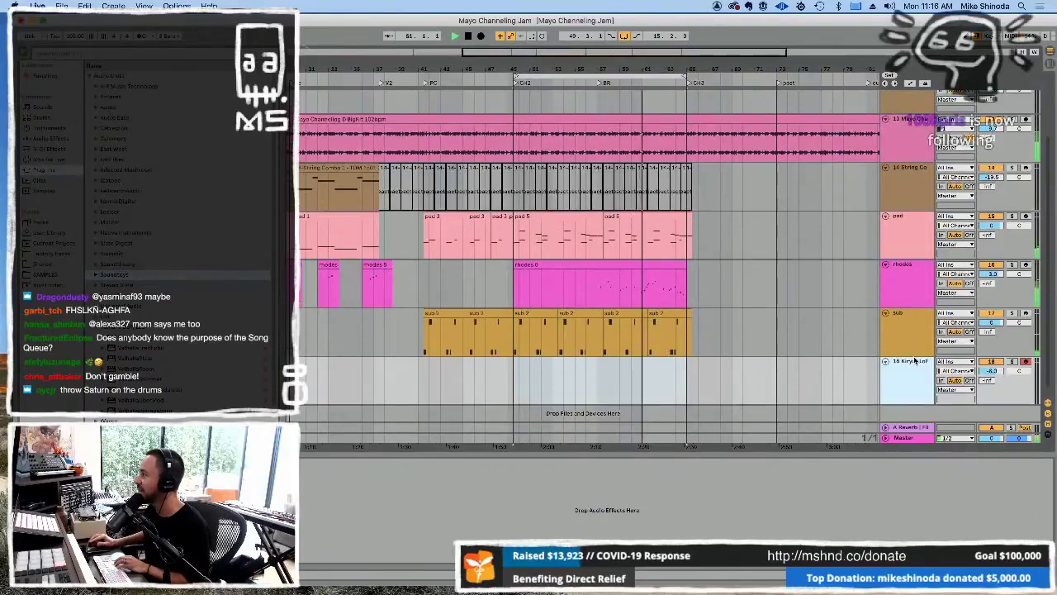
key(super+shift+t)
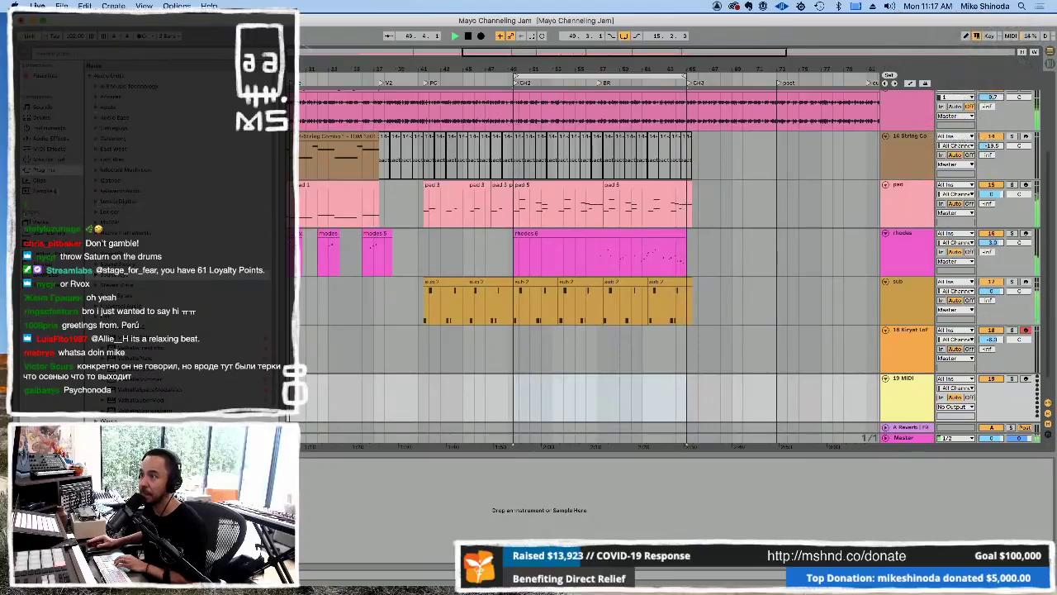
List the available samples and extend the loop end to CH3 for a 16-bar loop.
click(44, 191)
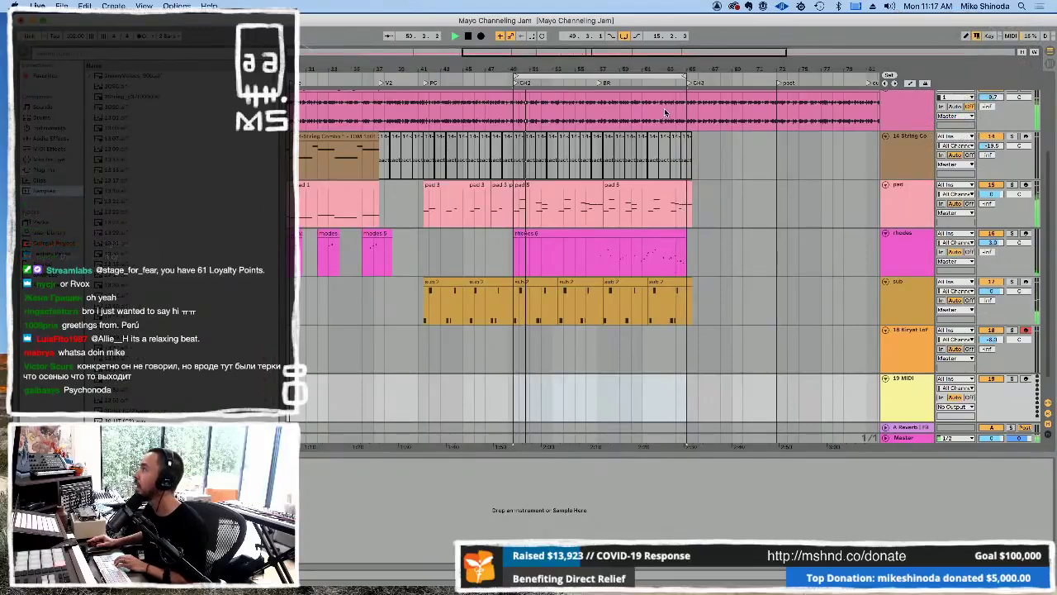
drag(665, 66, 694, 70)
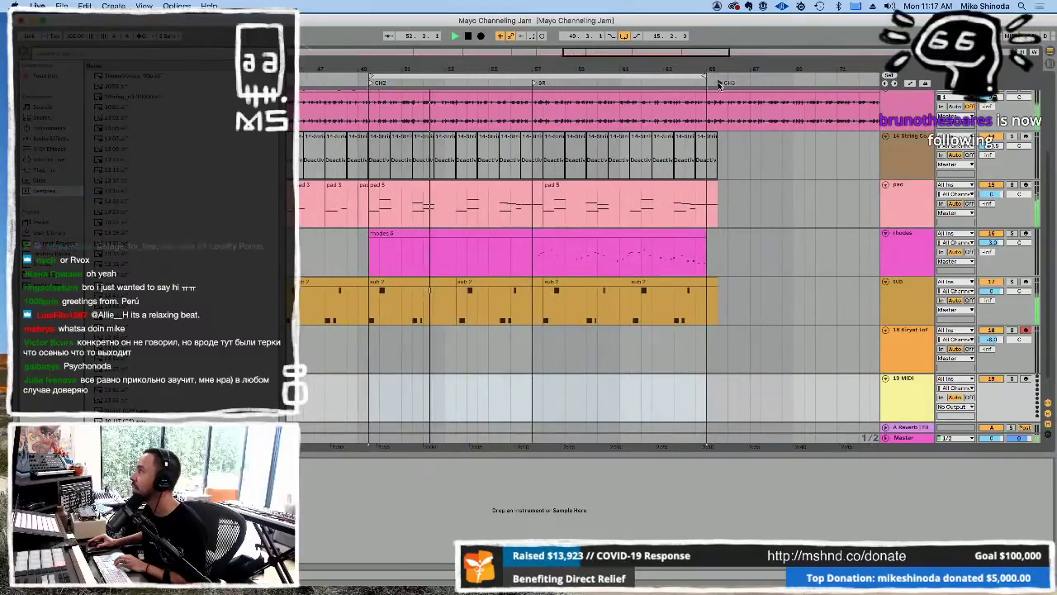
drag(704, 77, 715, 77)
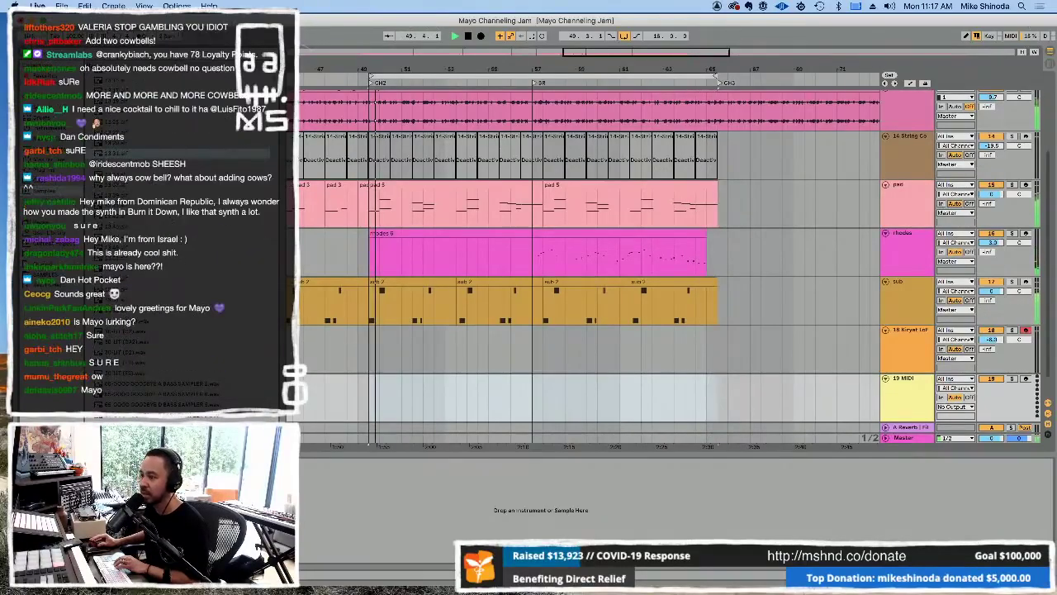
Load the sample 13 53.aif onto the new MIDI track and arm the track for recording.
key(Return)
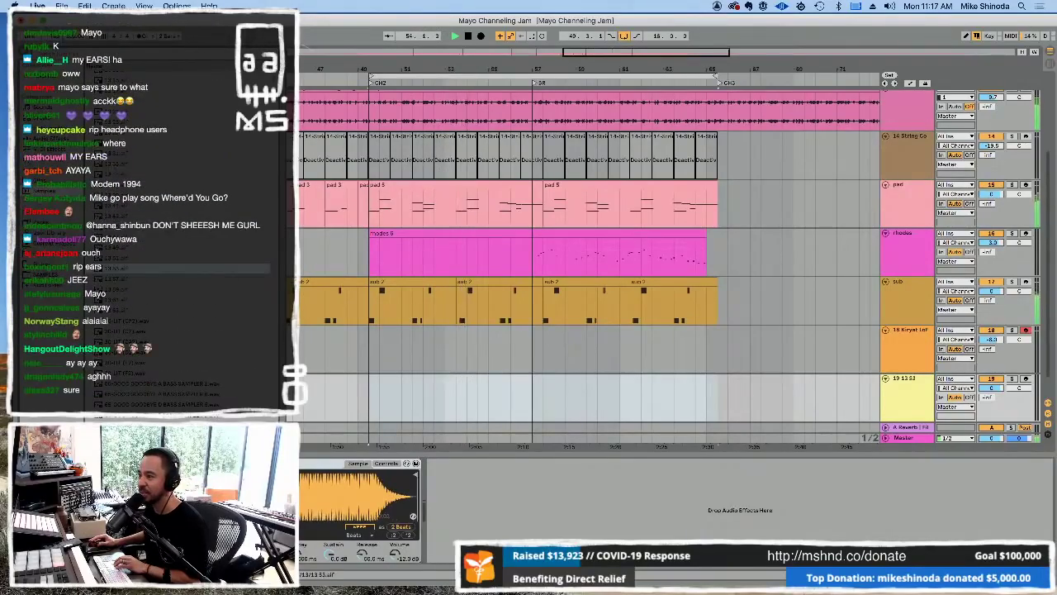
click(1027, 379)
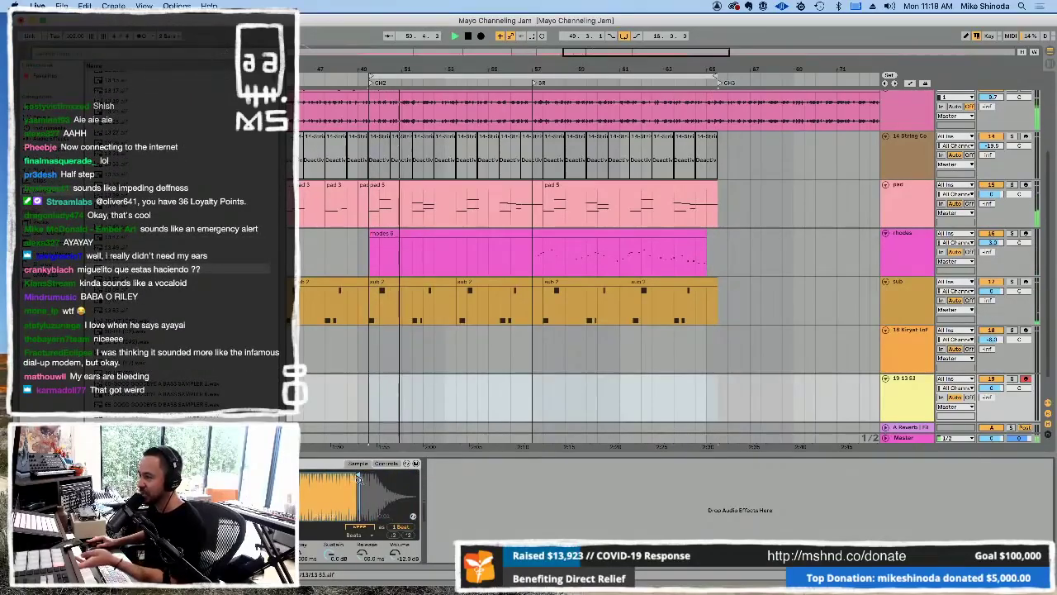
Resize the program window to expose the whole sampler and shorten the 13 53 sample's playback region to a brief slice near its start marker.
drag(297, 570, 312, 528)
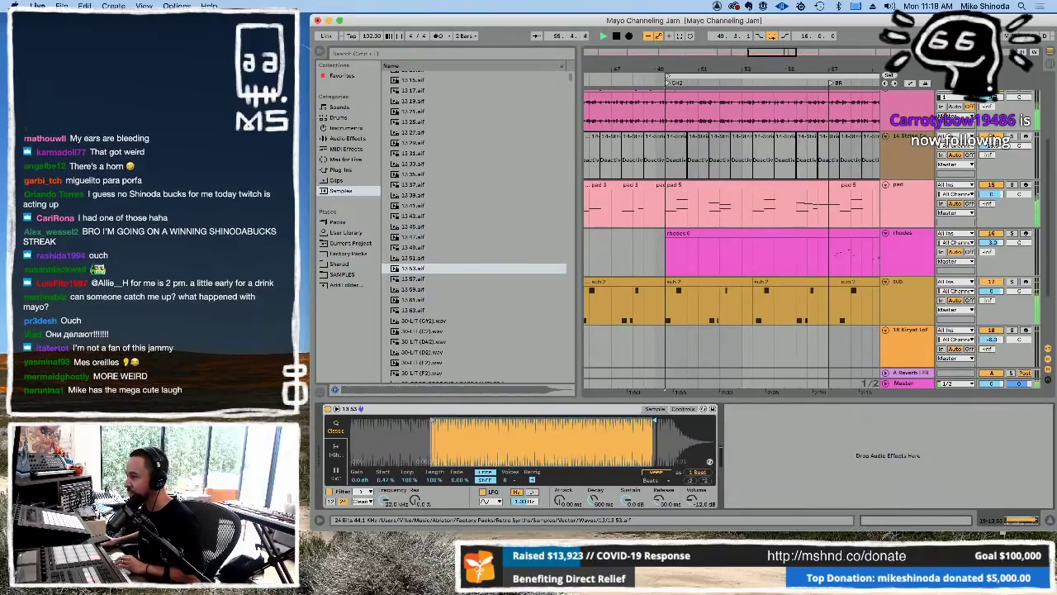
drag(492, 435, 489, 442)
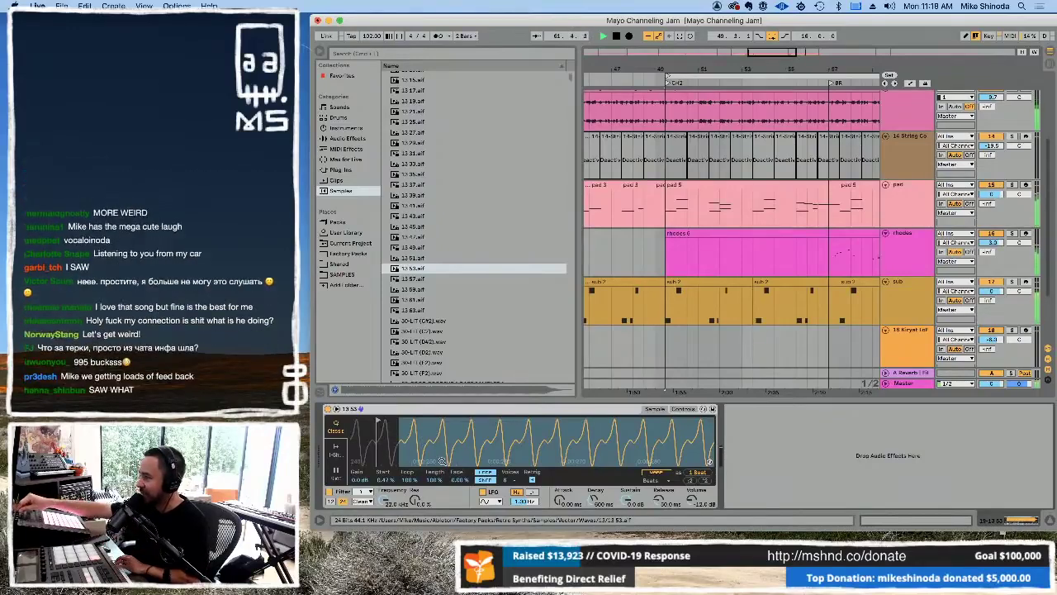
scroll(533, 442, down, 10)
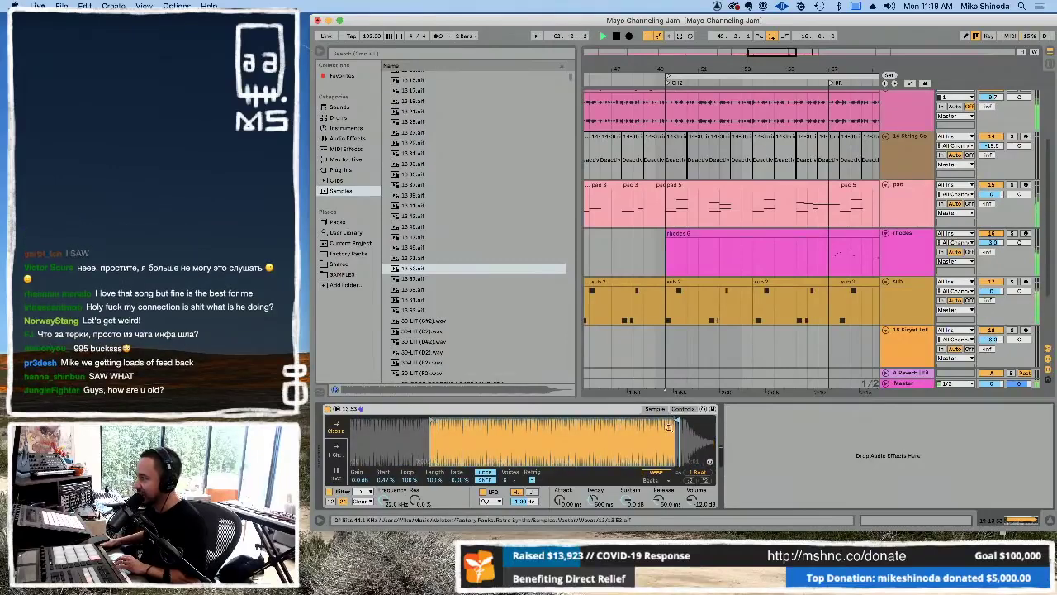
scroll(709, 461, up, 10)
scroll(710, 461, right, 2)
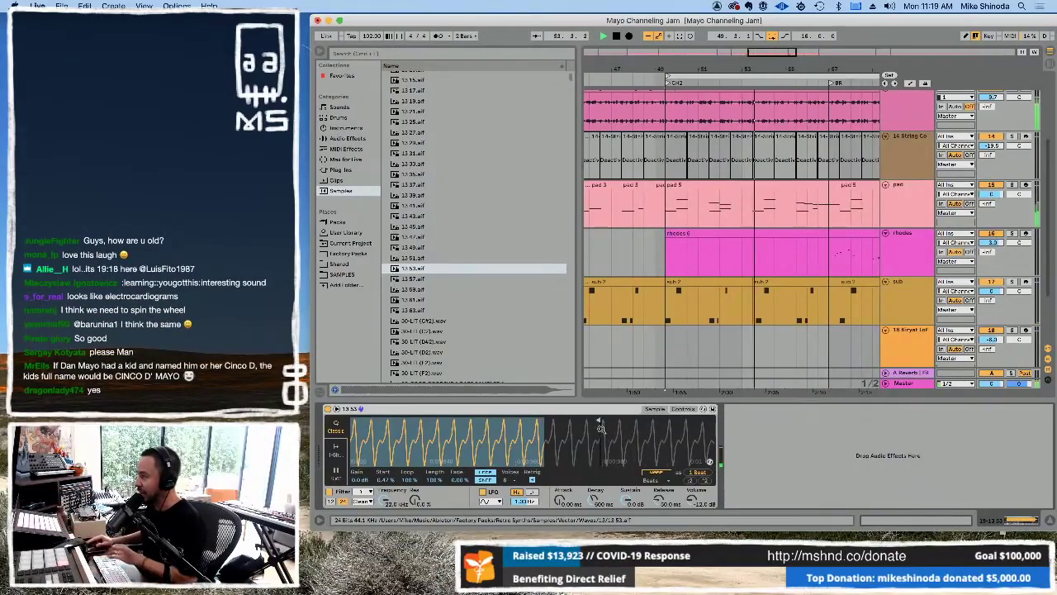
scroll(628, 422, down, 5)
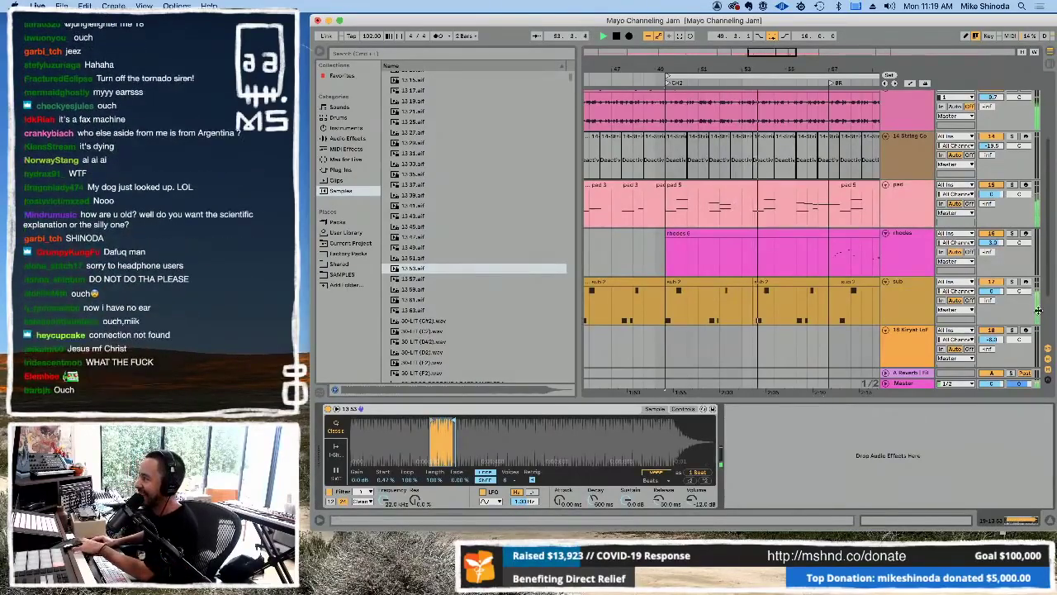
Lower the sub track's volume to -3.1 dB.
drag(1038, 310, 1038, 314)
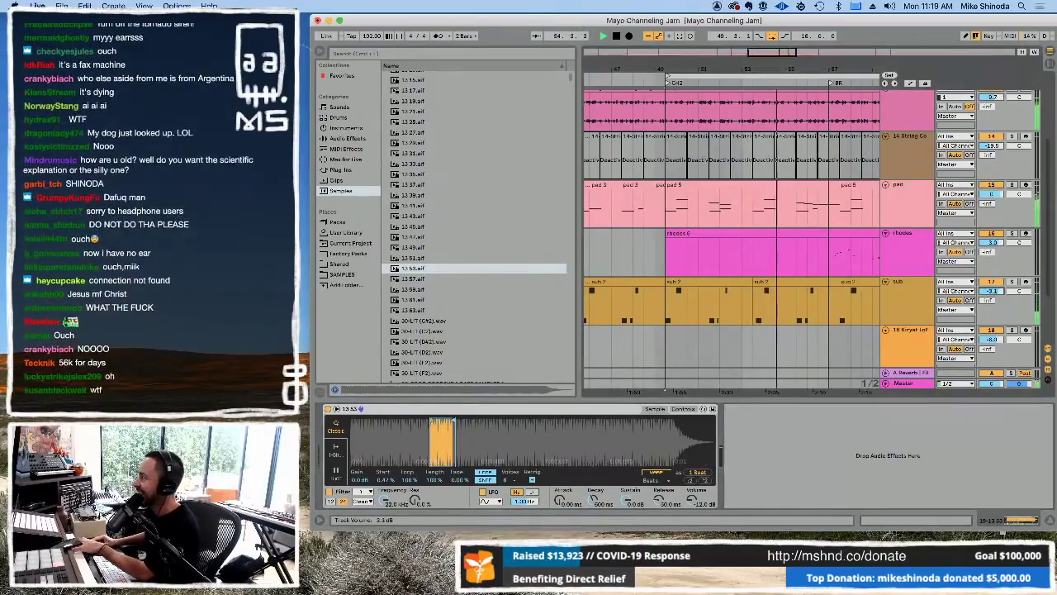
Set the sub track's volume to -7.7 dB and, with the program window enlarged, the 13 53 track's volume to -9.1 dB.
drag(991, 295, 991, 305)
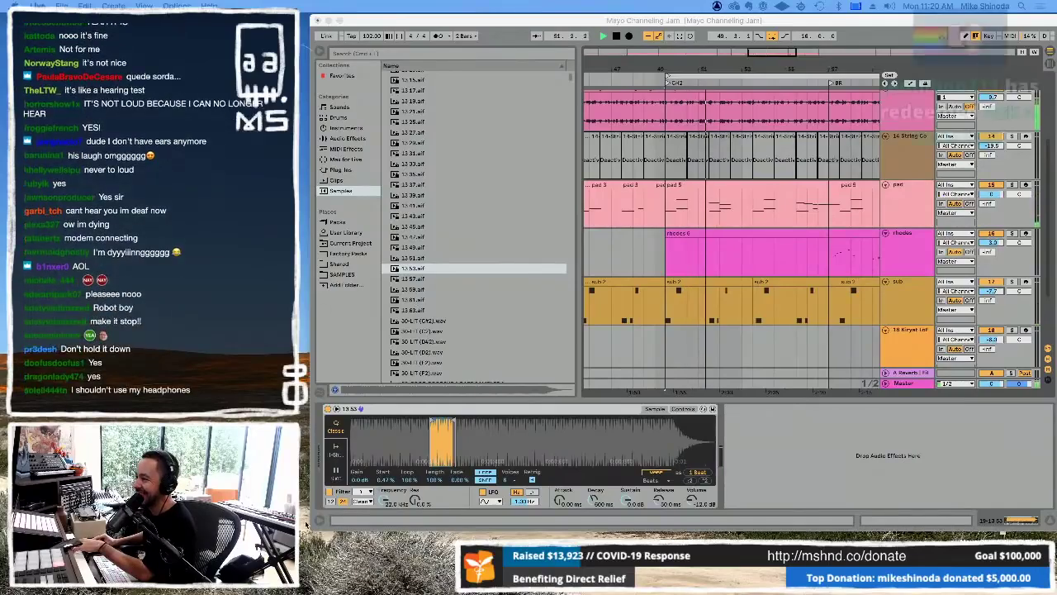
drag(311, 532, 12, 577)
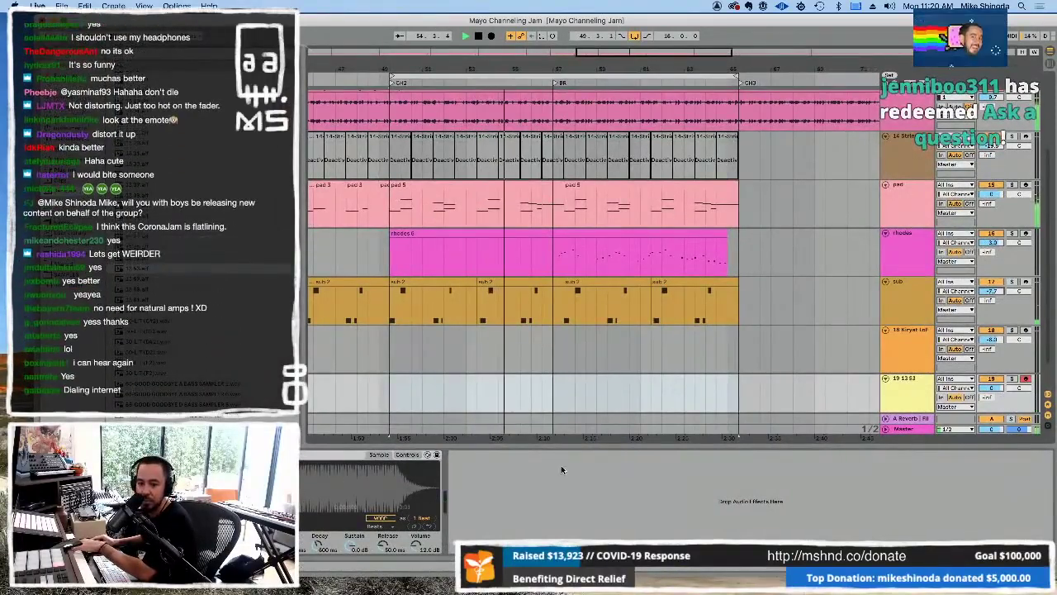
drag(991, 387, 992, 378)
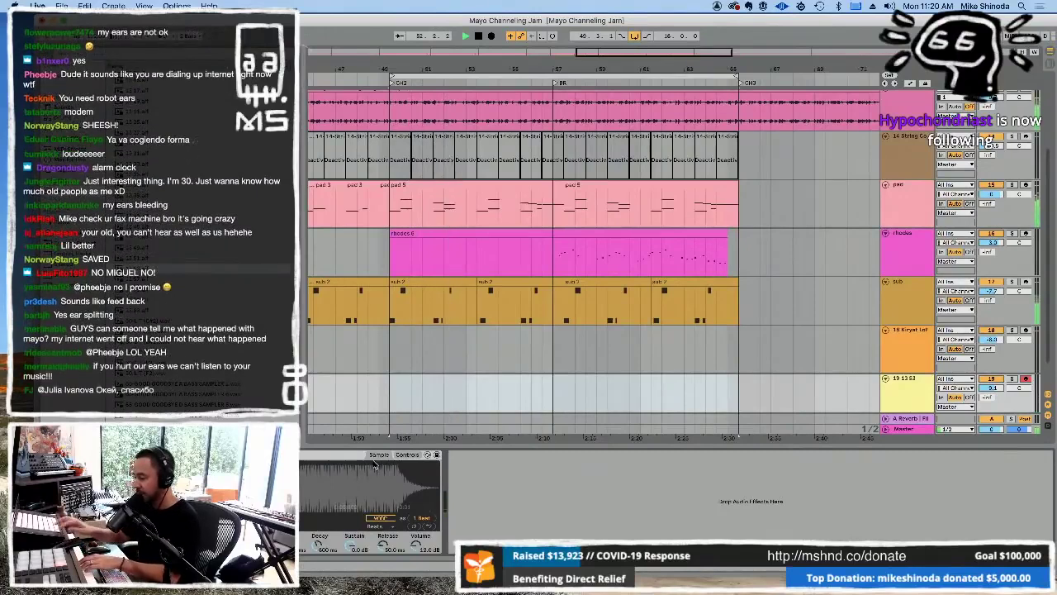
Record a MIDI part with the 13 53 sampler from CH2 to CH3, and hide the device view after opening the sampler's controls.
key(F9)
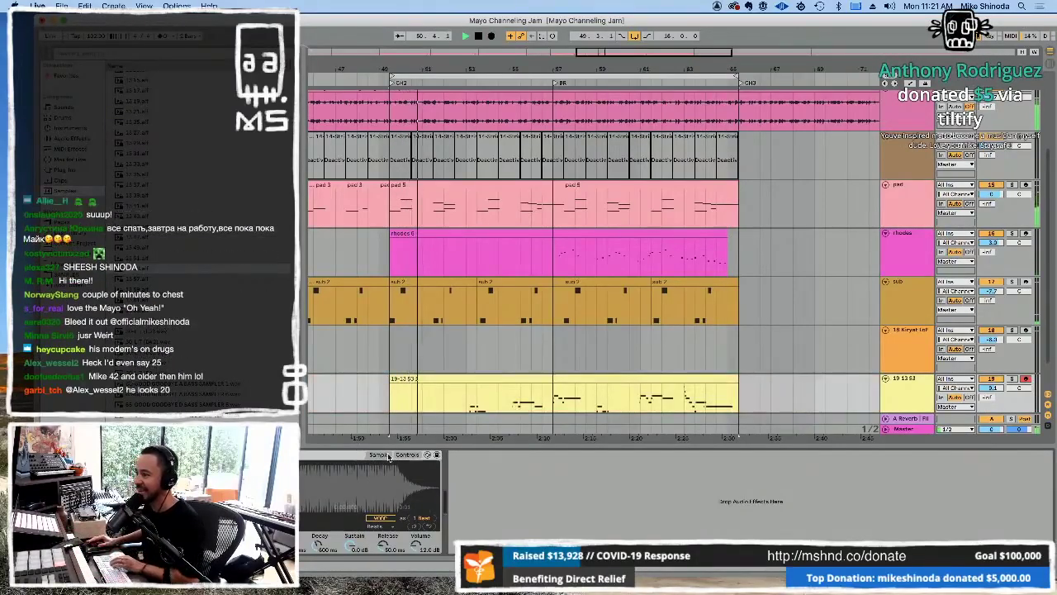
click(403, 455)
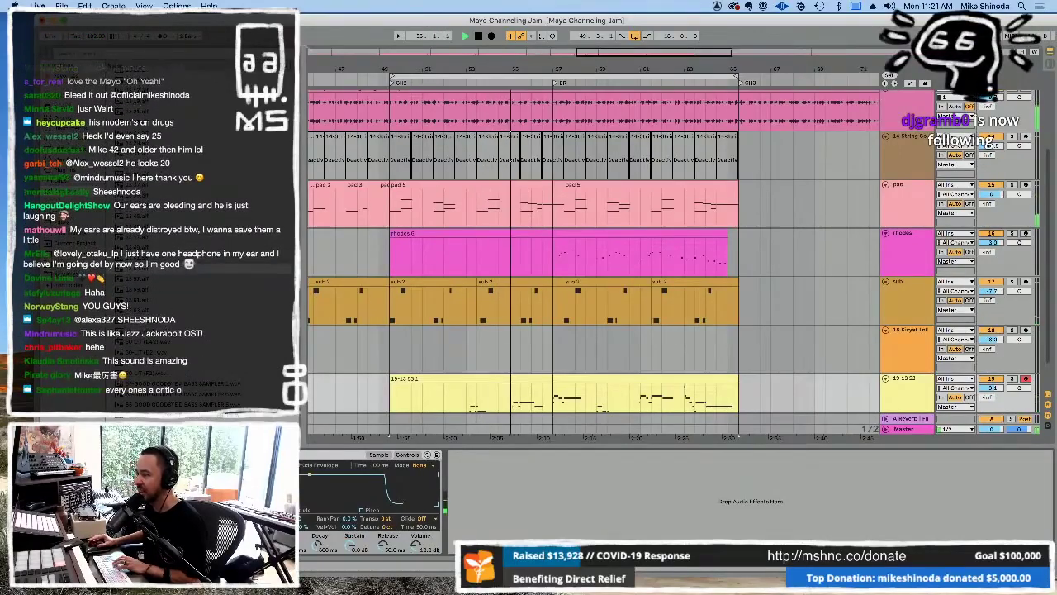
key(super+alt+l)
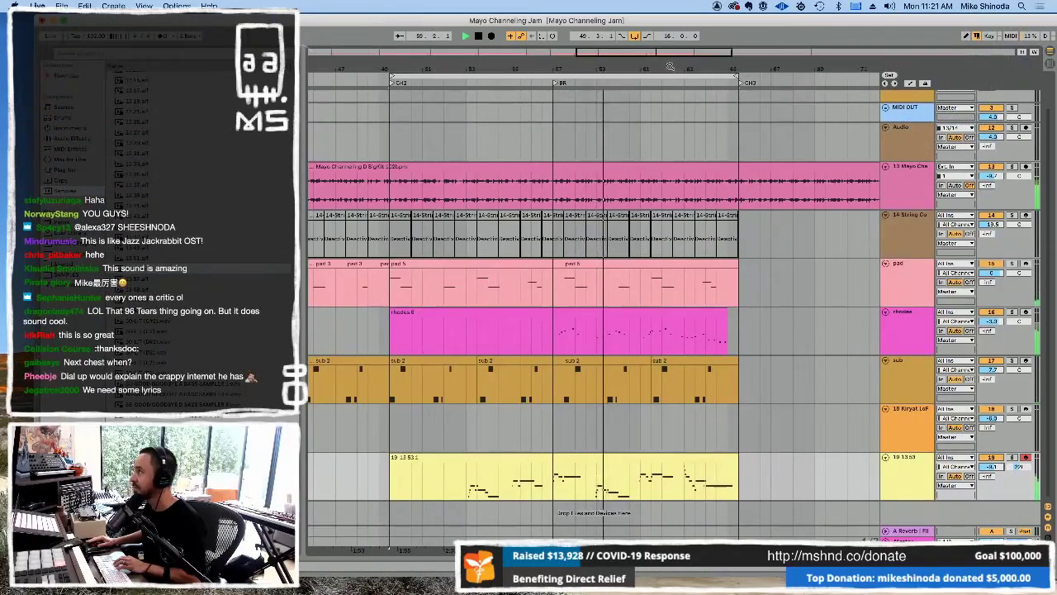
key(minus)
key(minus)
key(minus)
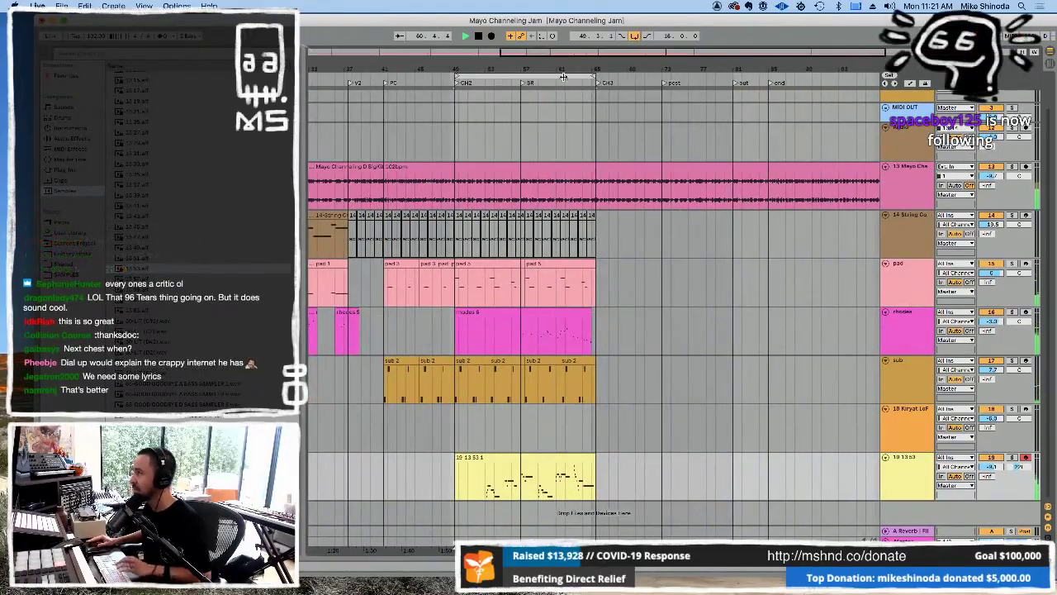
drag(563, 78, 505, 439)
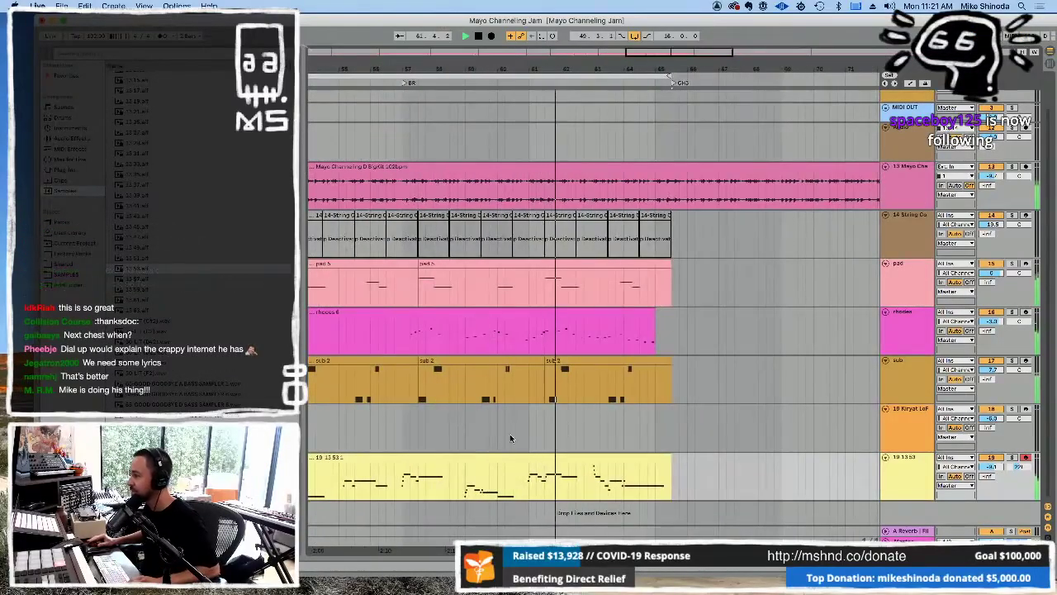
drag(671, 388, 403, 230)
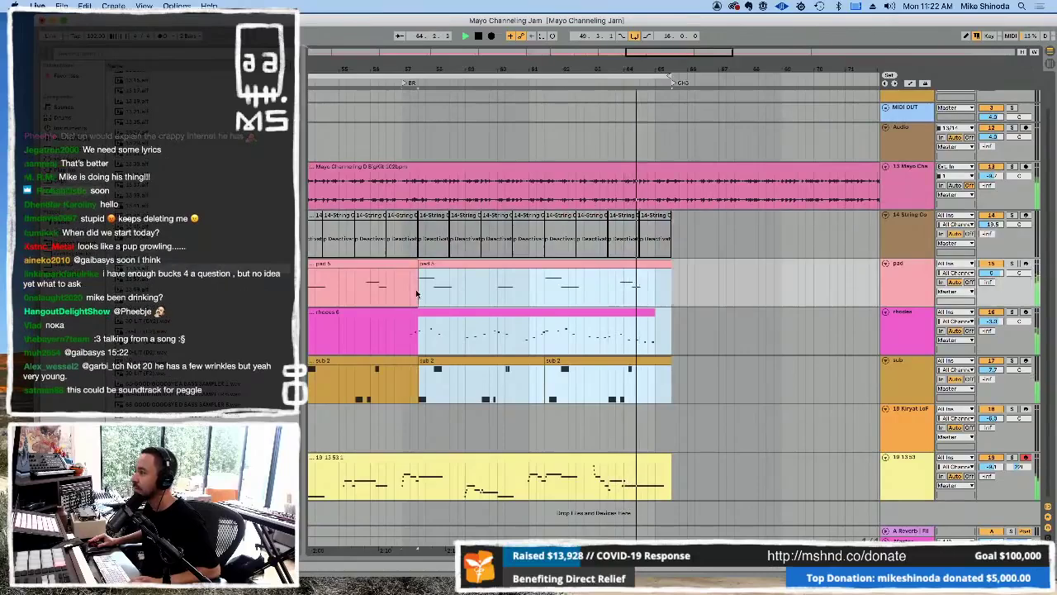
drag(418, 277, 418, 382)
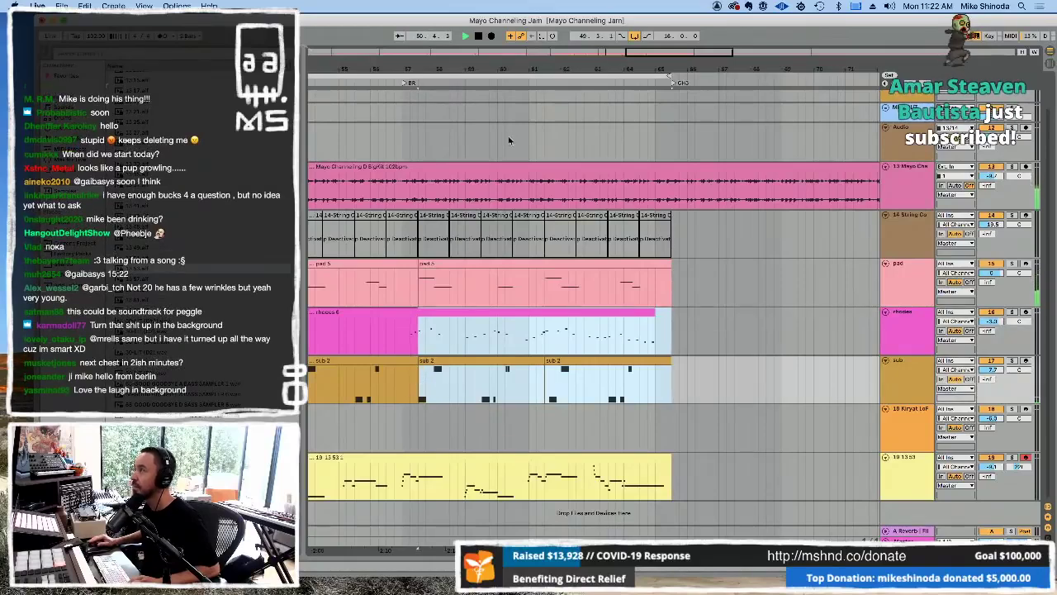
Copy the pad part of the CH section onto the pad track at CH3 and loop the pasted eight bars.
drag(518, 63, 512, 33)
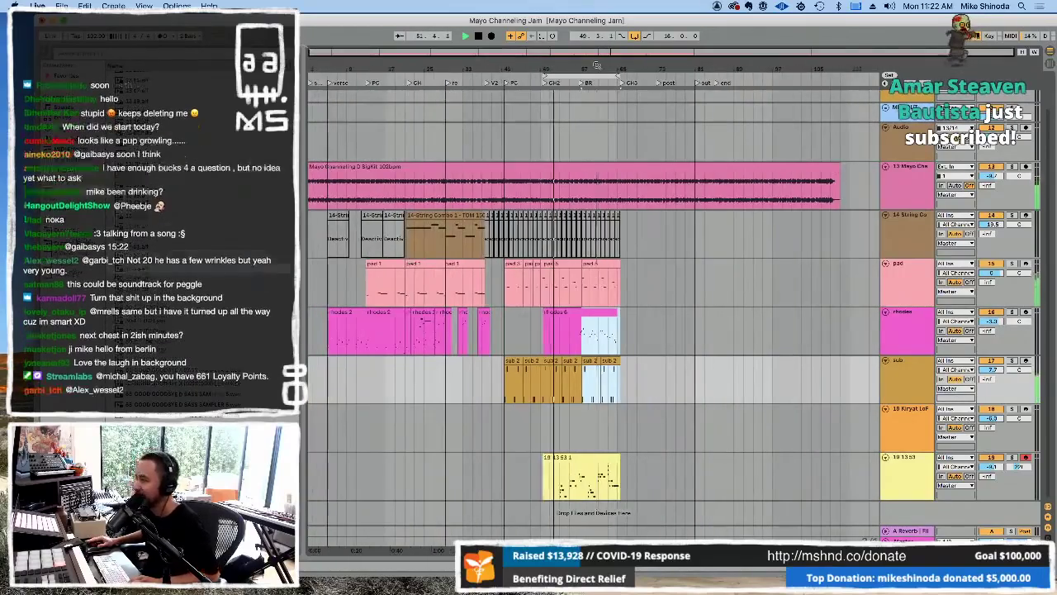
key(z)
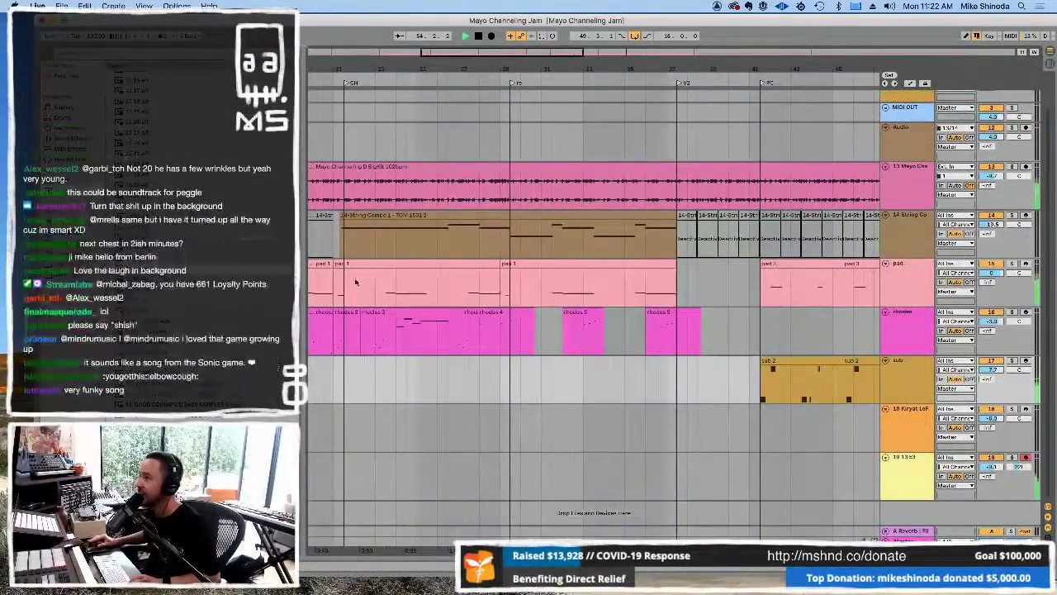
drag(345, 285, 513, 285)
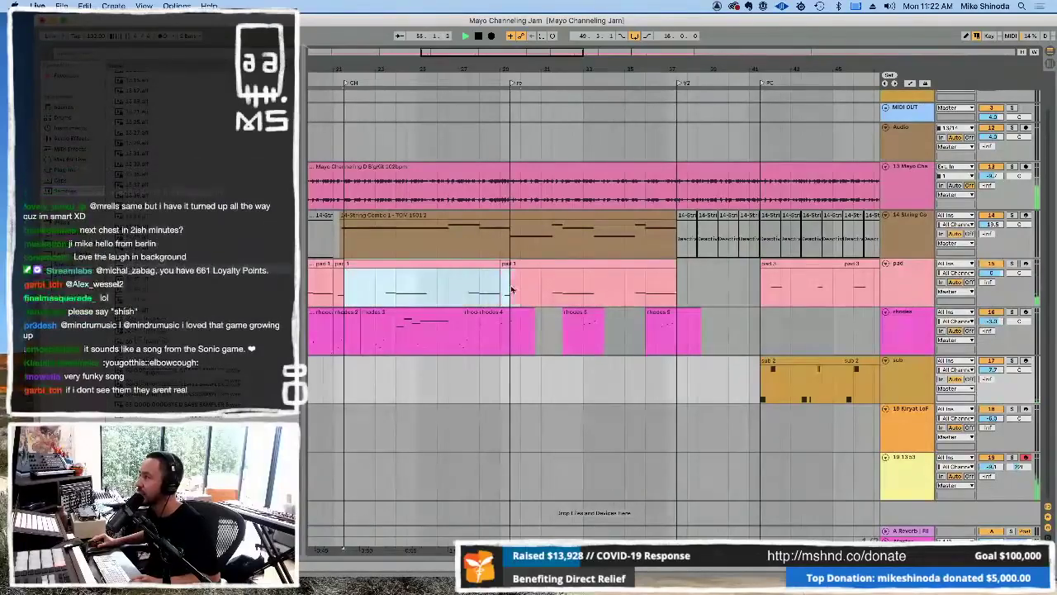
drag(576, 72, 665, 31)
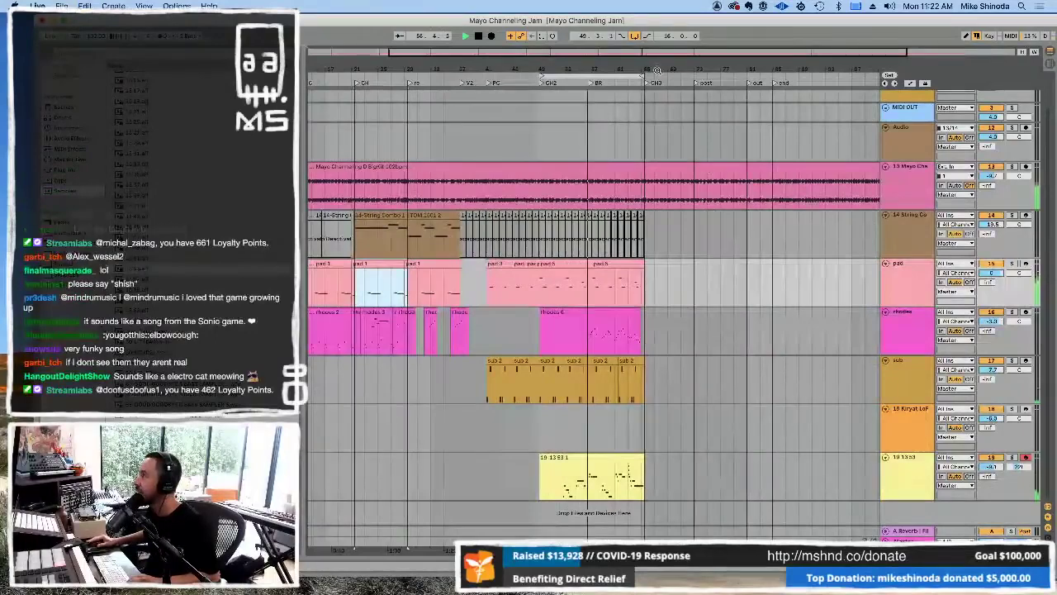
drag(541, 77, 564, 296)
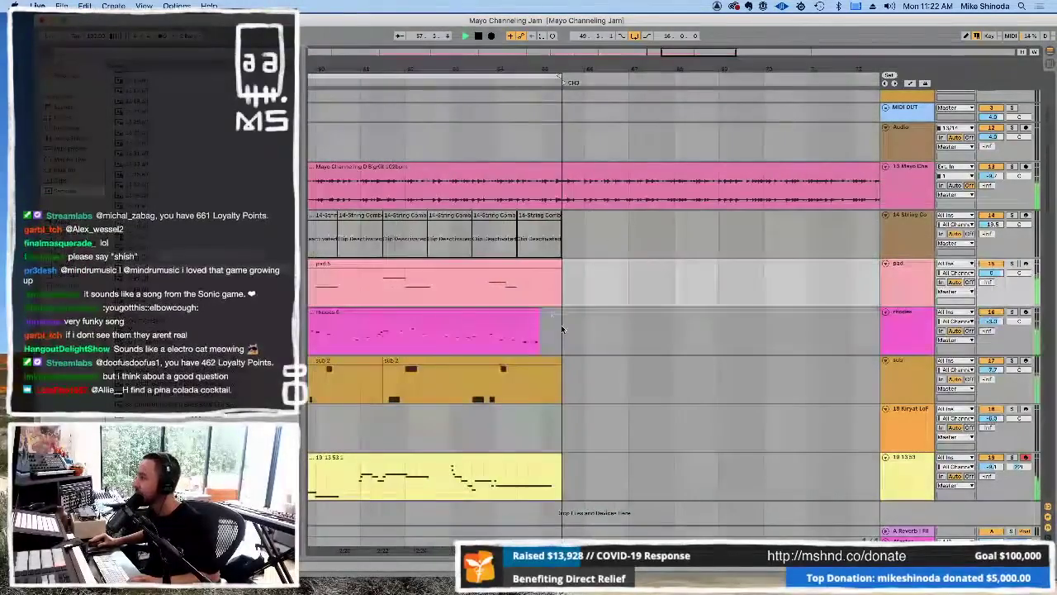
click(561, 327)
key(ctrl+v)
key(ctrl+z)
click(564, 294)
key(ctrl+v)
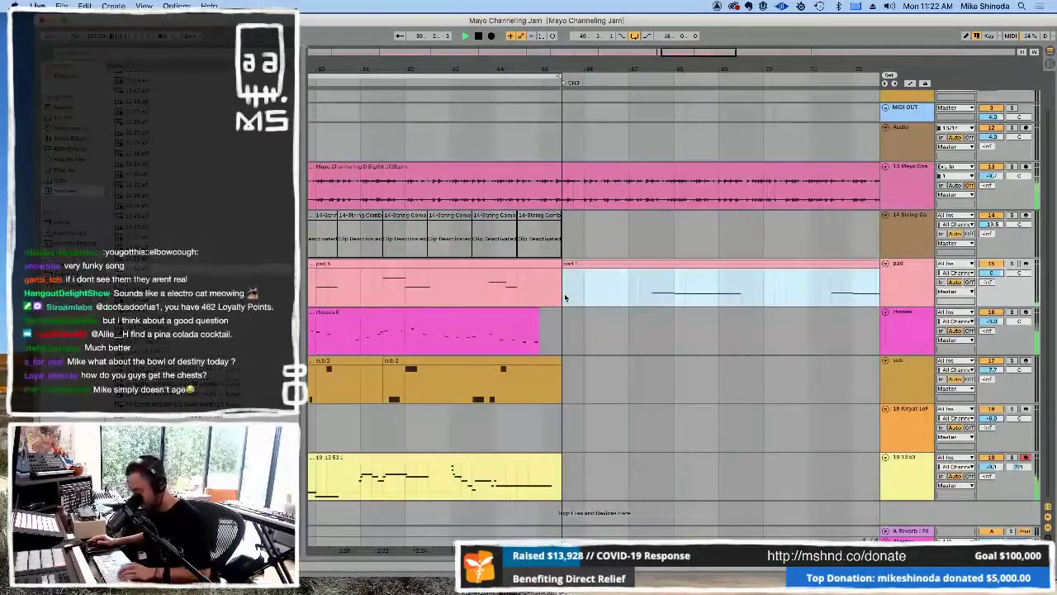
key(ctrl+l)
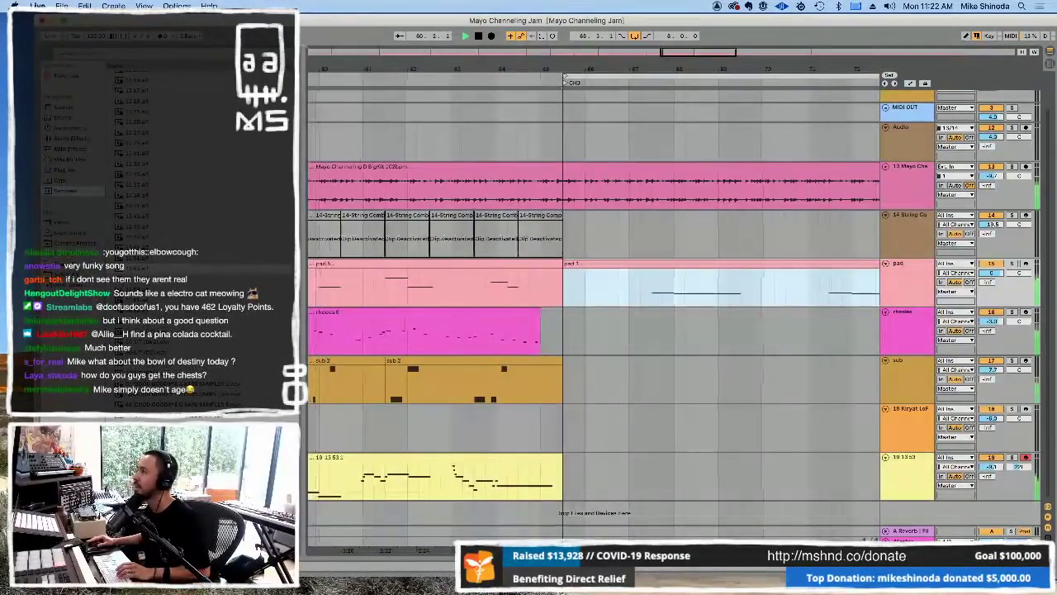
Copy the CH section's rhodes part with its half-bar pickup and paste it on the rhodes track so the pickup leads into CH3.
key(minus)
key(minus)
key(minus)
key(minus)
key(minus)
key(minus)
key(minus)
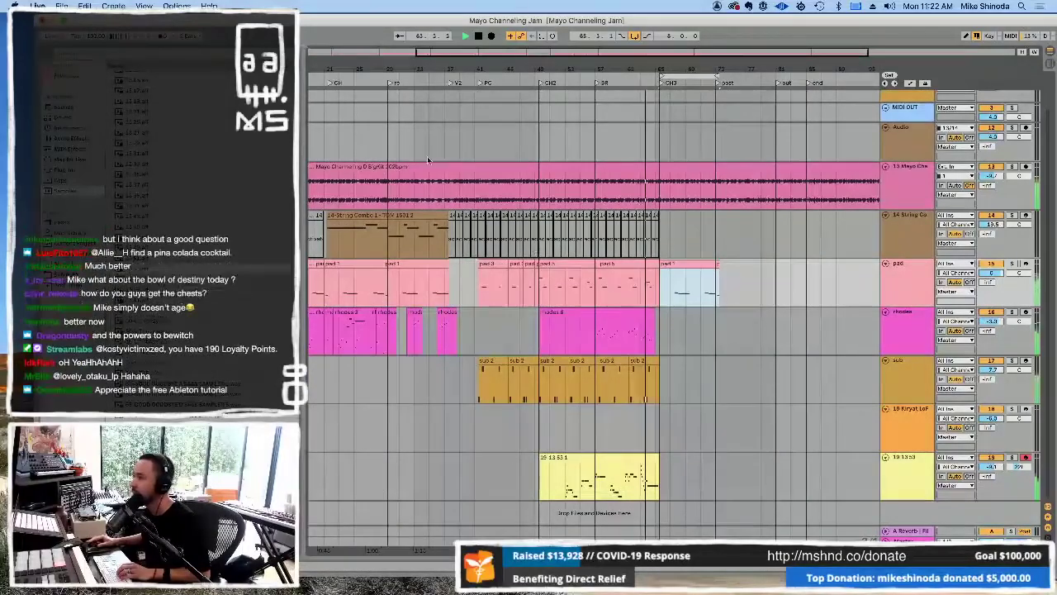
key(plus)
key(plus)
key(plus)
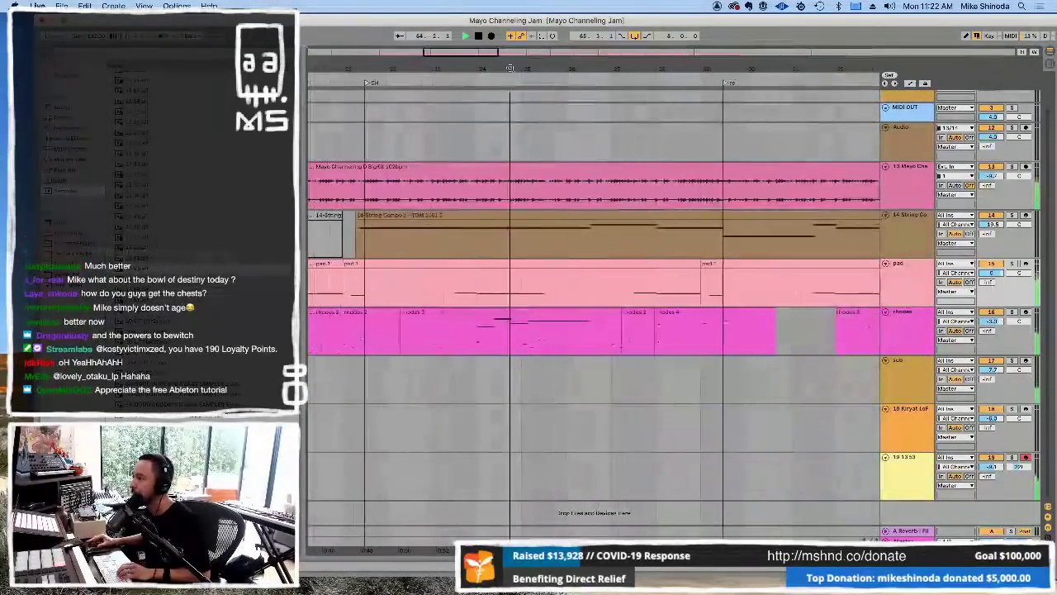
drag(343, 335, 696, 349)
key(super+c)
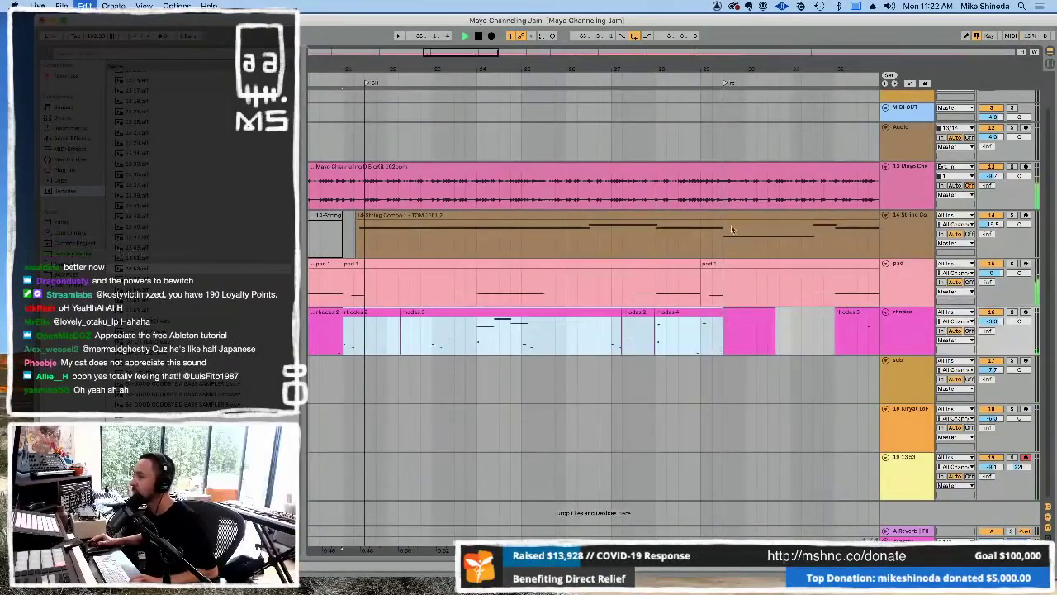
drag(724, 83, 585, 233)
key(super+v)
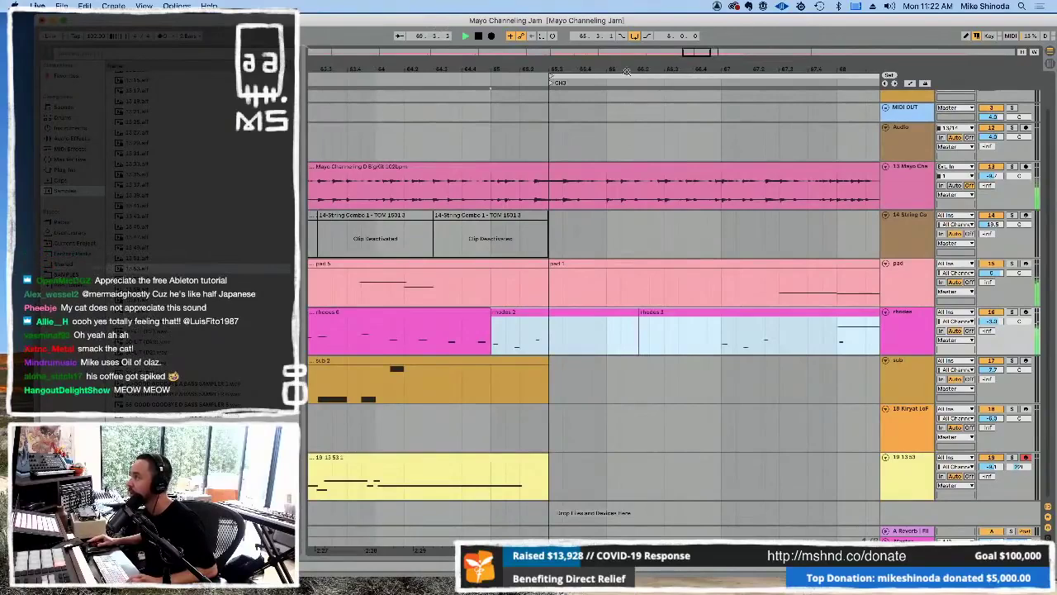
drag(628, 69, 628, 33)
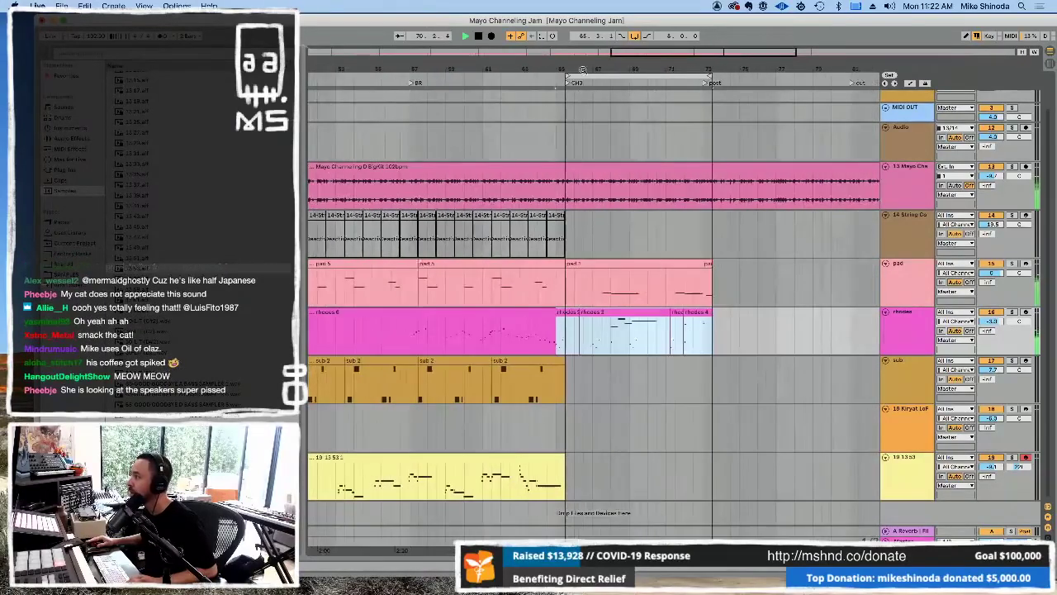
Split the pad clip where the rhodes pickup begins and delete the short remainder just before CH3.
click(530, 142)
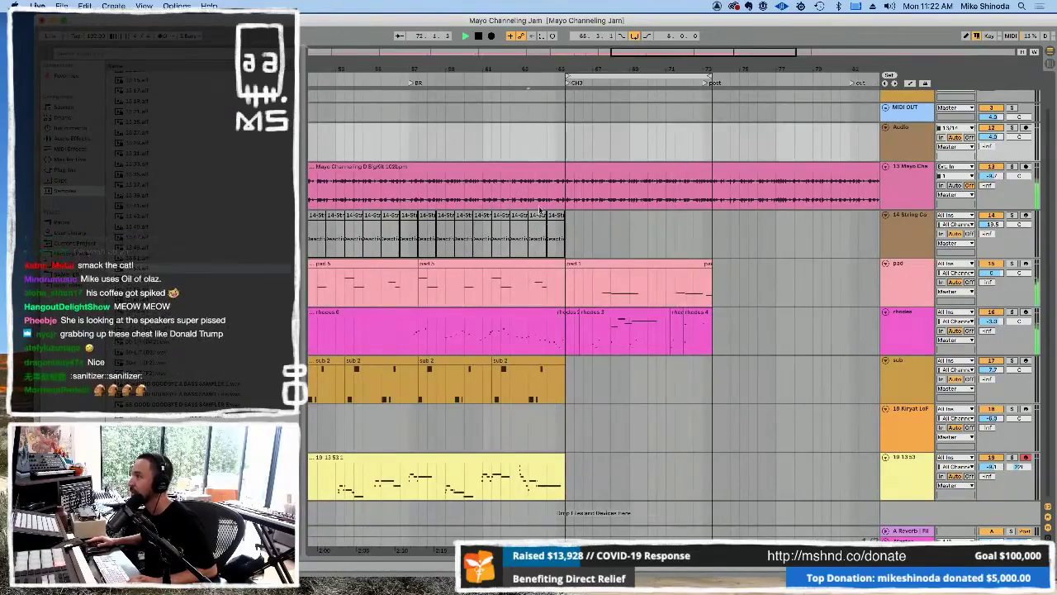
click(556, 307)
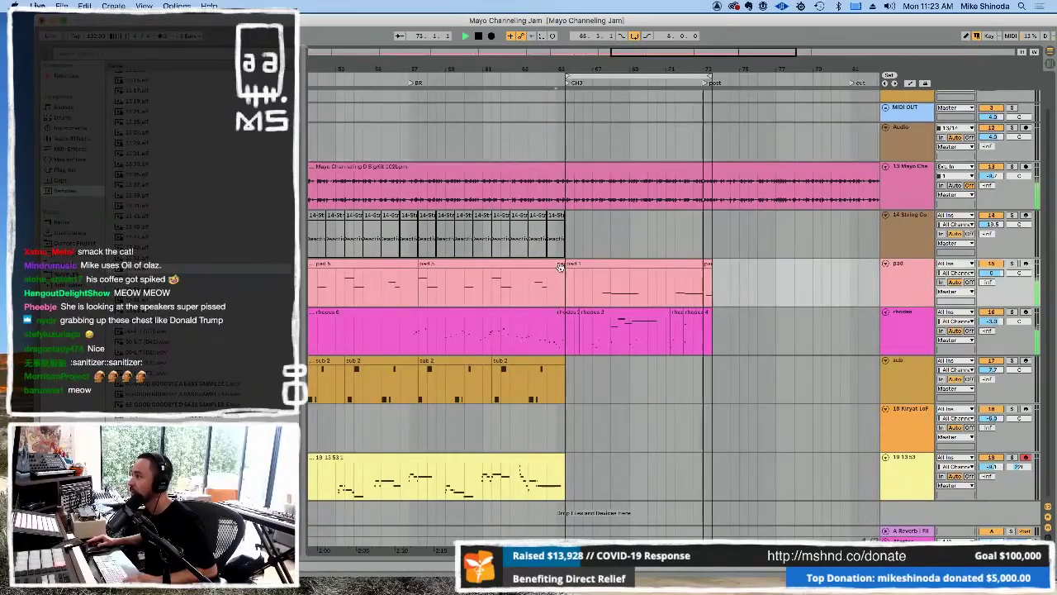
click(560, 266)
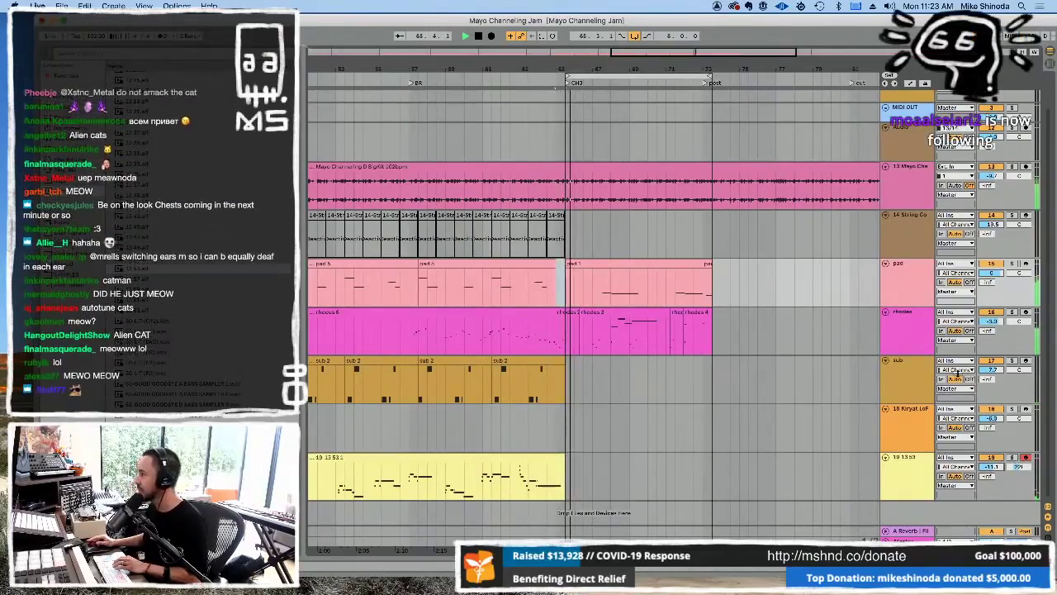
Duplicate the CH3 rhodes part, including its pickup, into the post section.
click(609, 261)
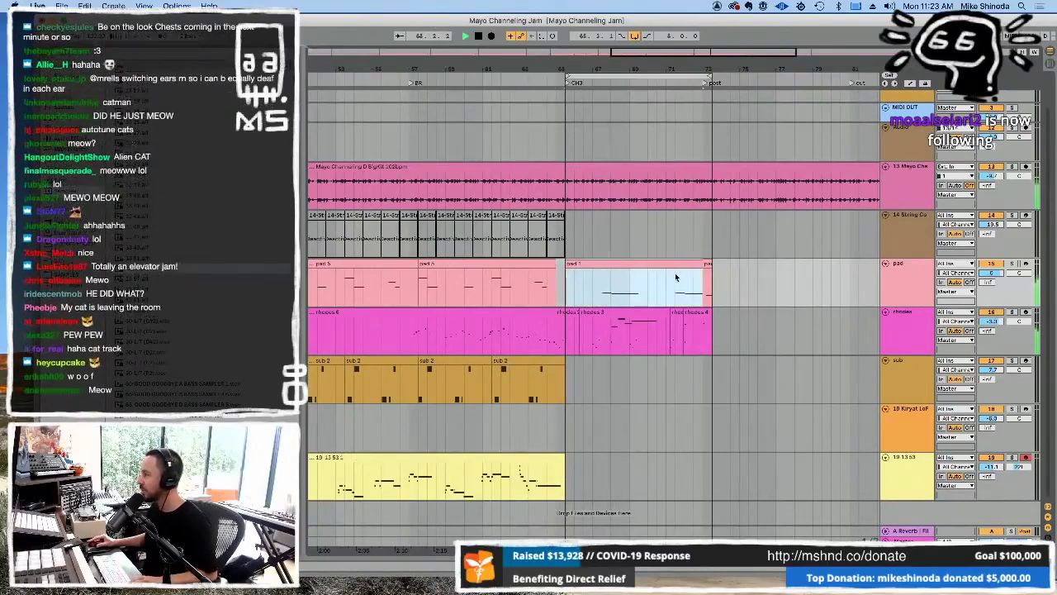
click(698, 335)
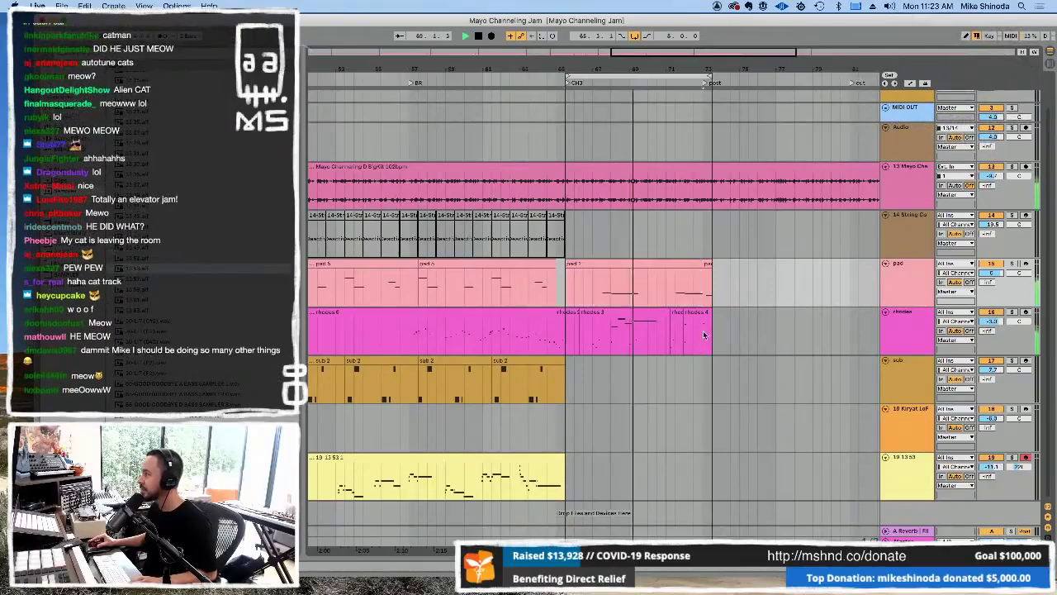
shift+click(585, 311)
key(super+d)
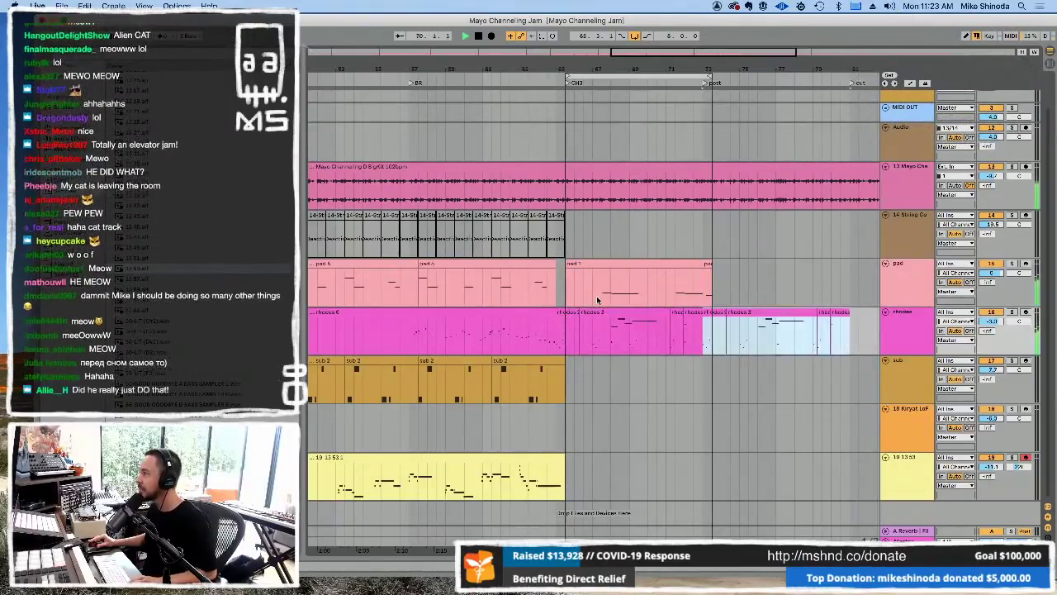
Try to duplicate the CH3 pad clip over the post section on the pad track.
click(632, 269)
key(super+d)
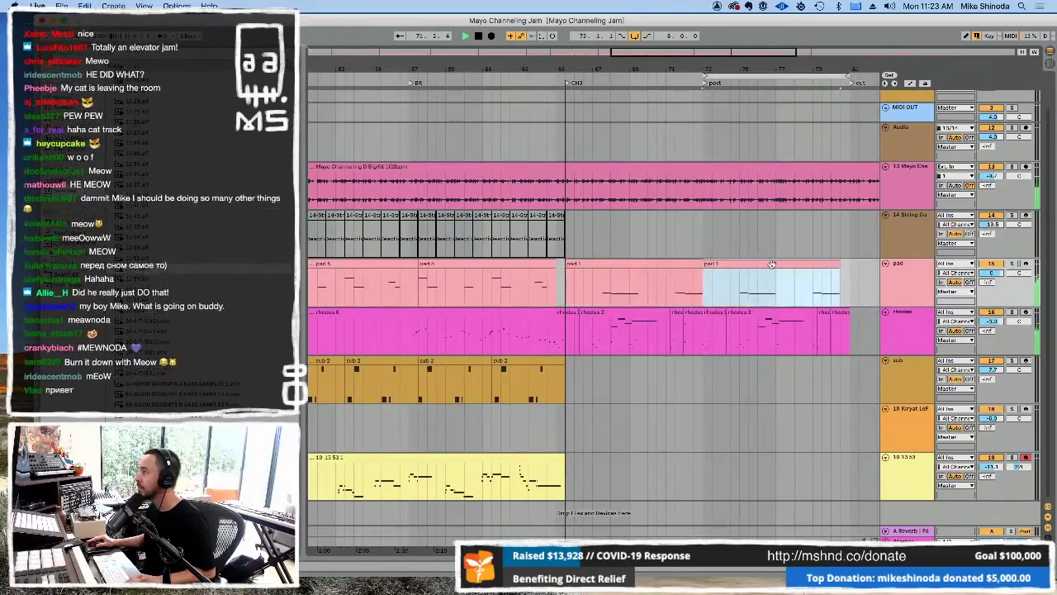
drag(826, 66, 659, 218)
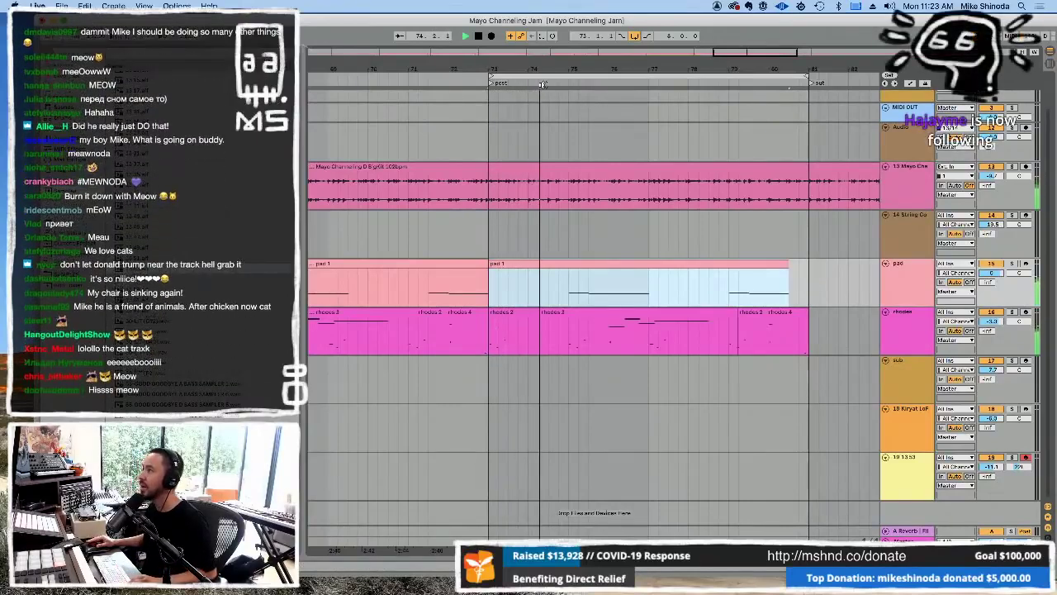
drag(541, 70, 531, 241)
key(ctrl+z)
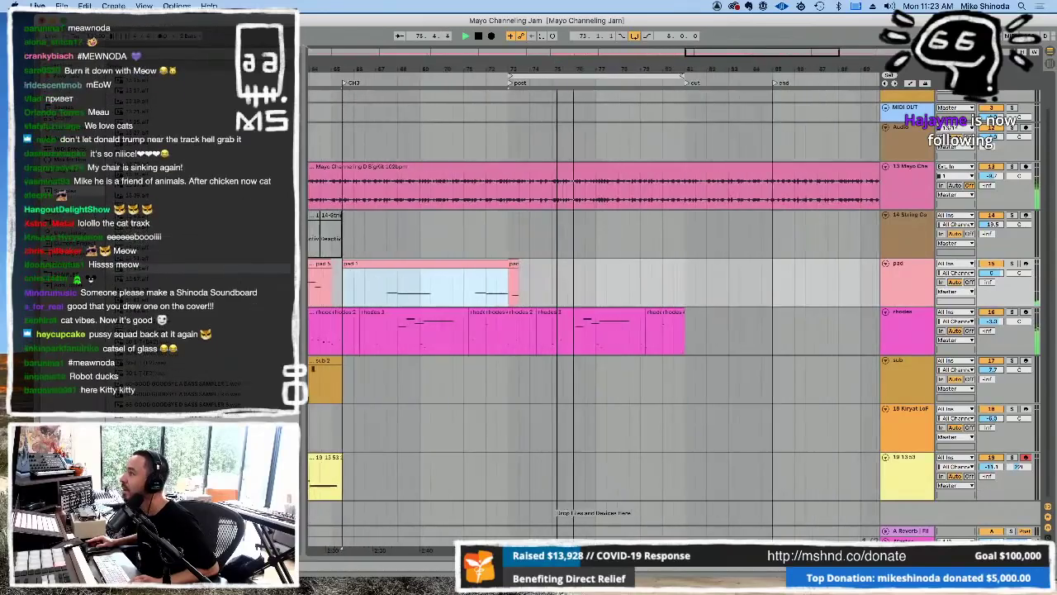
Duplicate the full eight bars of CH3 pad and rhodes together directly behind the originals and loop the copy.
shift+click(517, 324)
key(ctrl+d)
key(ctrl+l)
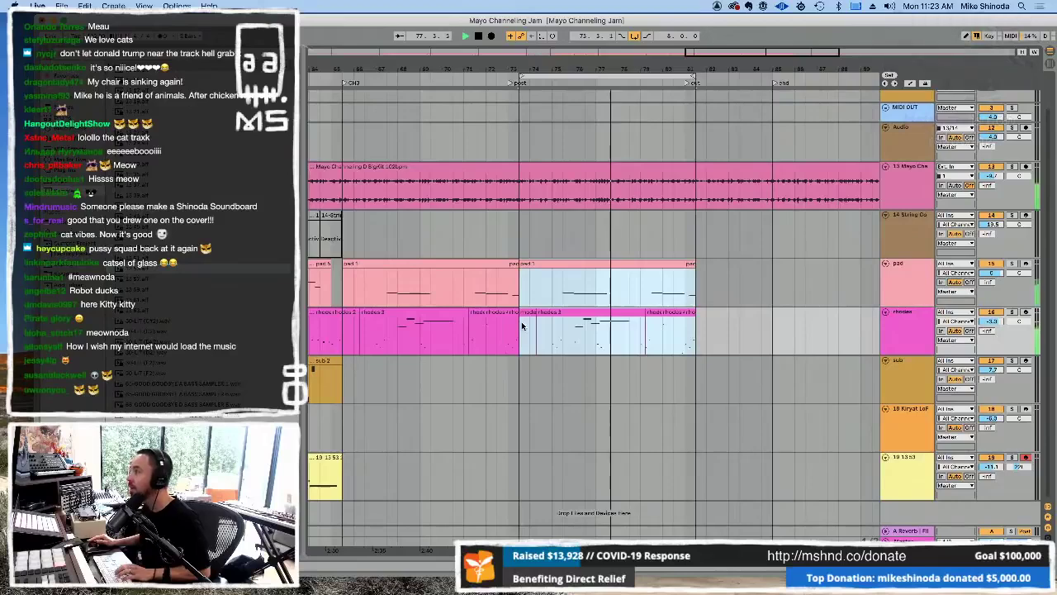
Duplicate the eight-bar post pad and rhodes clips directly behind the originals and loop all sixteen bars.
click(511, 84)
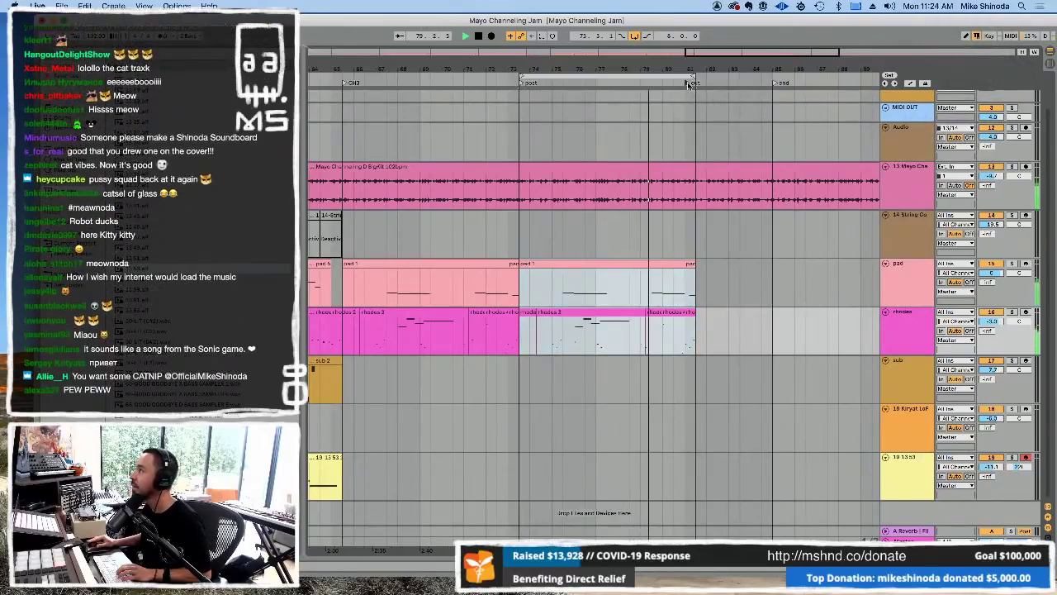
drag(703, 64, 700, 65)
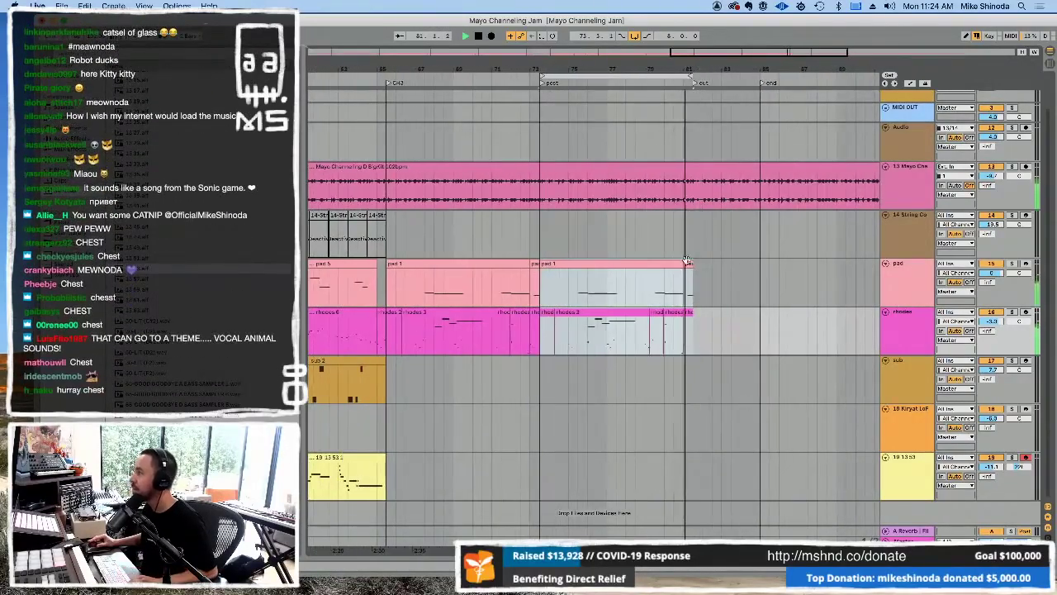
drag(691, 284, 537, 342)
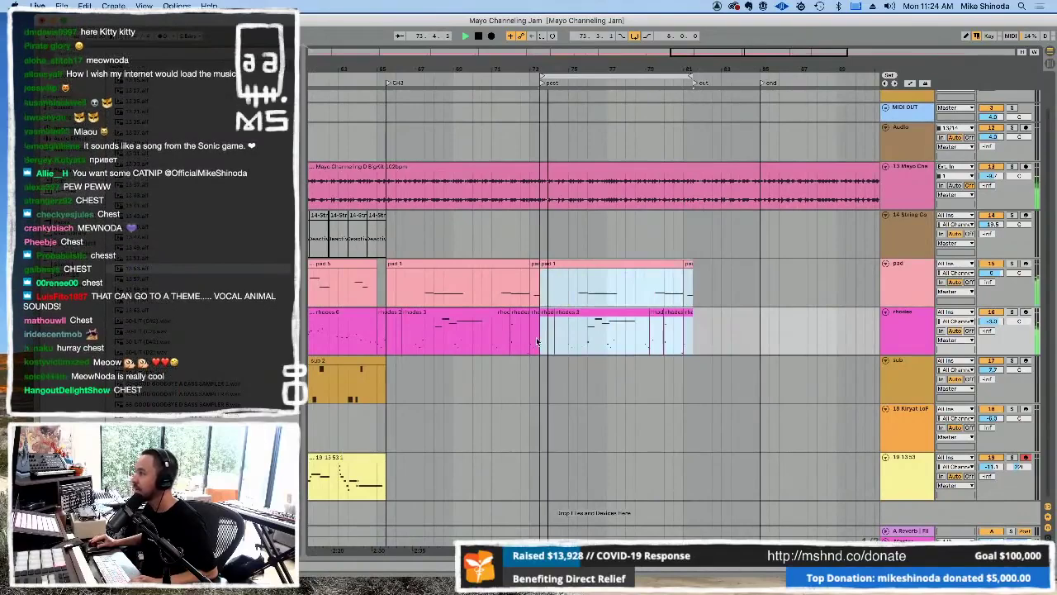
key(super+d)
shift+click(542, 299)
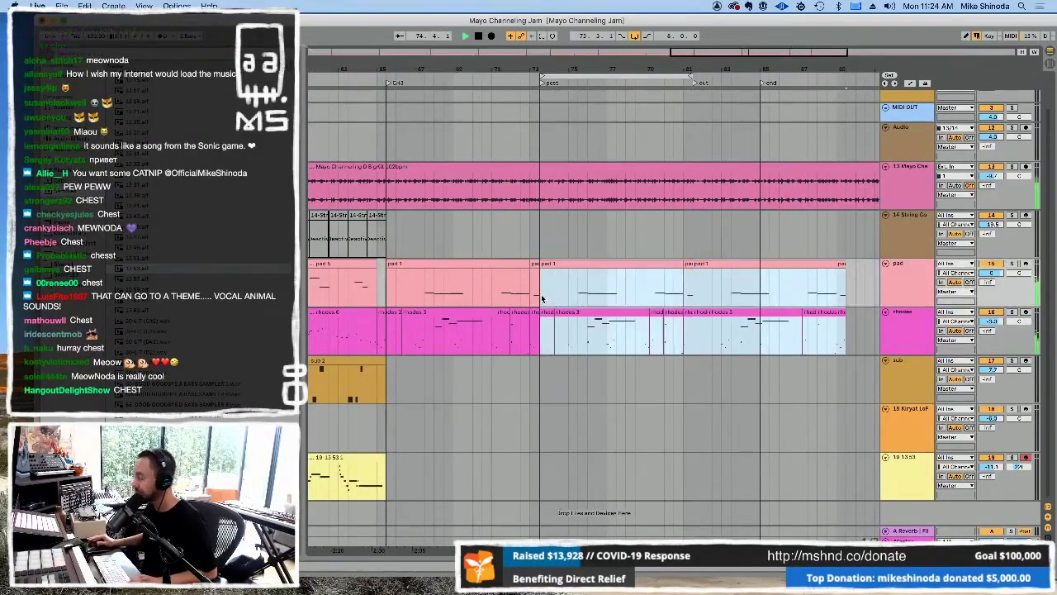
key(super+l)
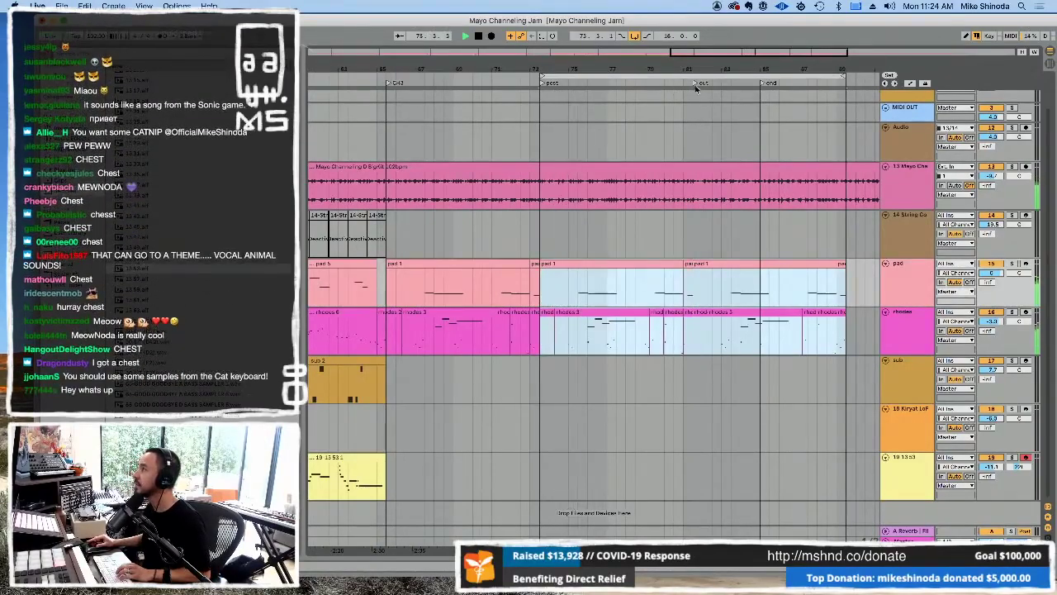
Move the out locator to the end of the doubled post section and select that whole range on the sub track.
drag(696, 83, 768, 82)
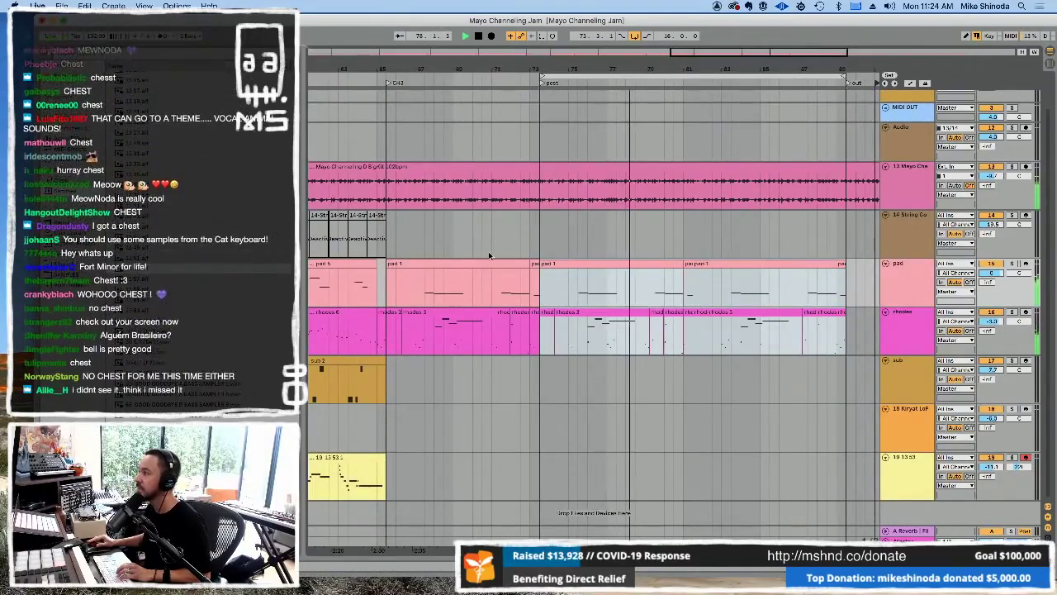
click(538, 389)
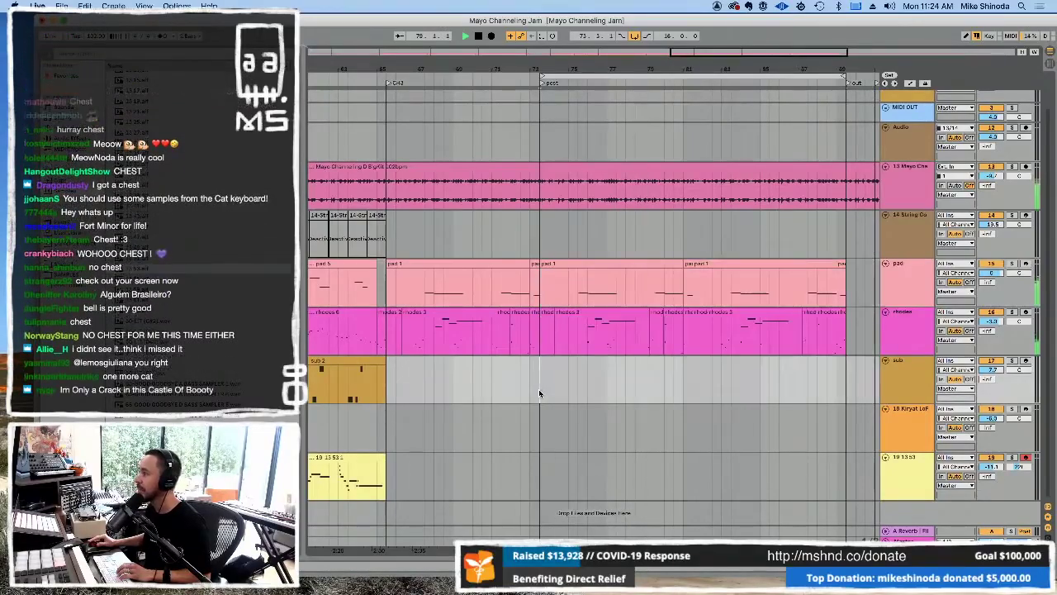
drag(846, 389, 541, 375)
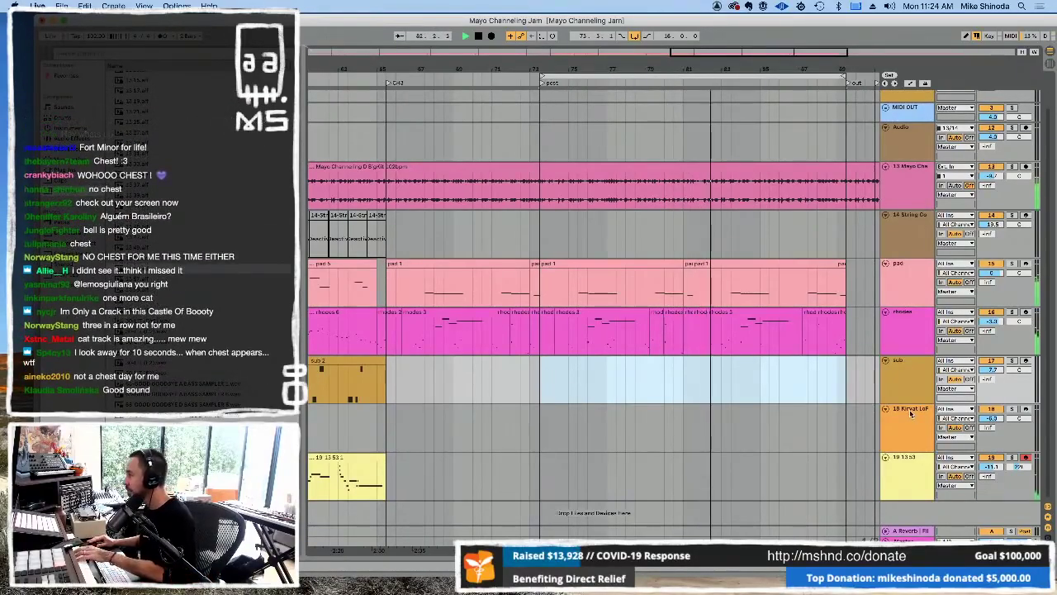
Try out the armed 18 Kiryat LoF track, and arm the 14 String Co track for recording instead.
click(1025, 410)
click(1025, 409)
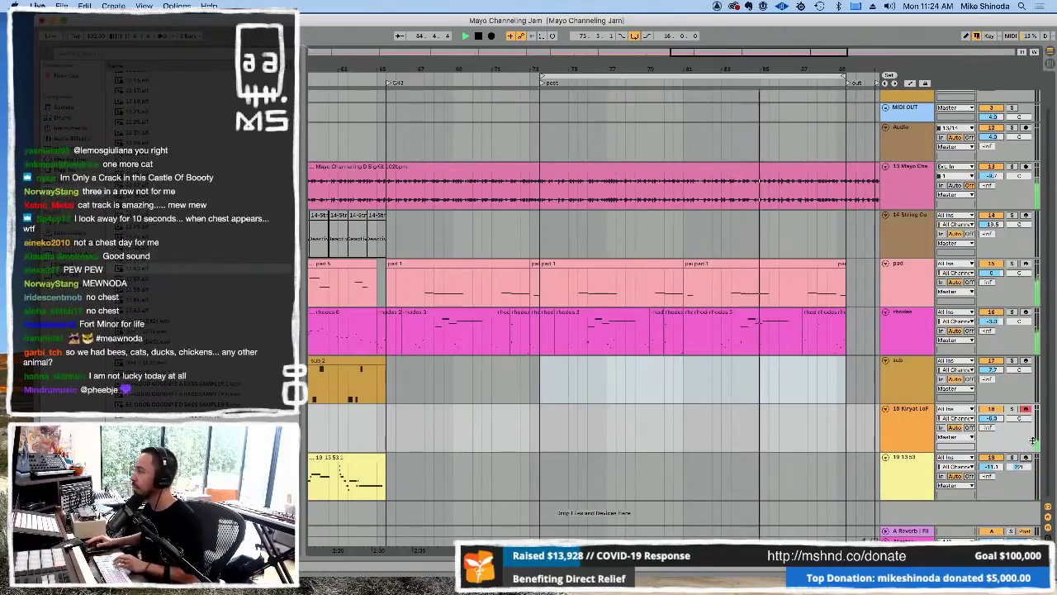
click(924, 219)
click(1026, 215)
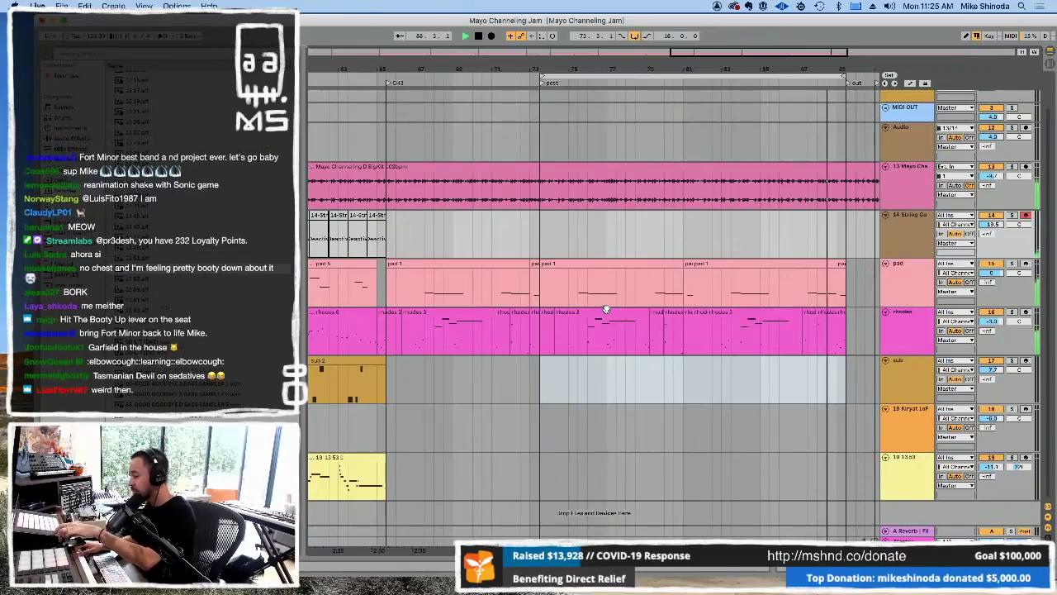
key(F9)
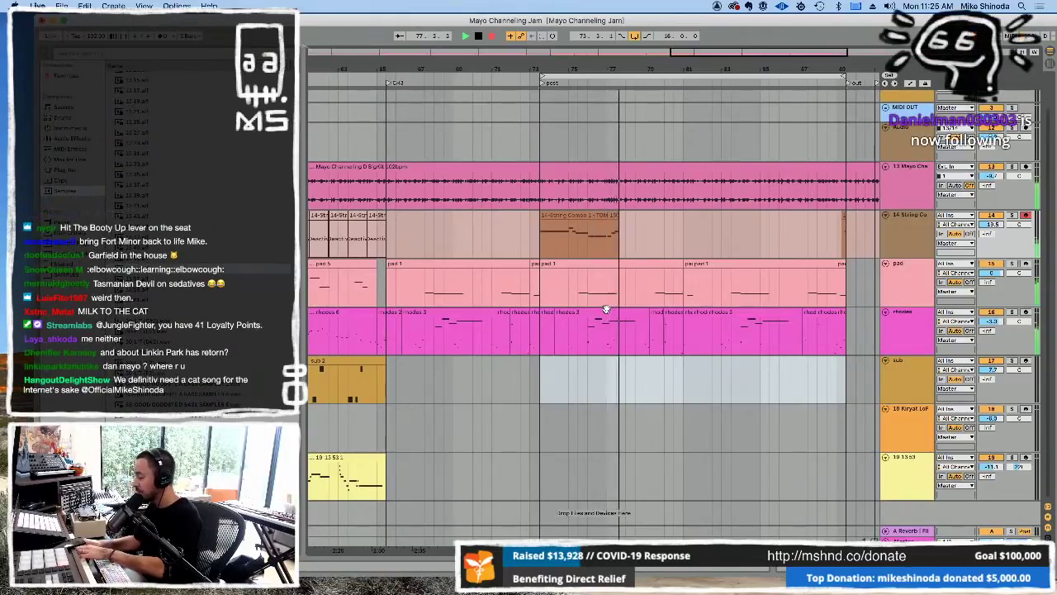
key(F9)
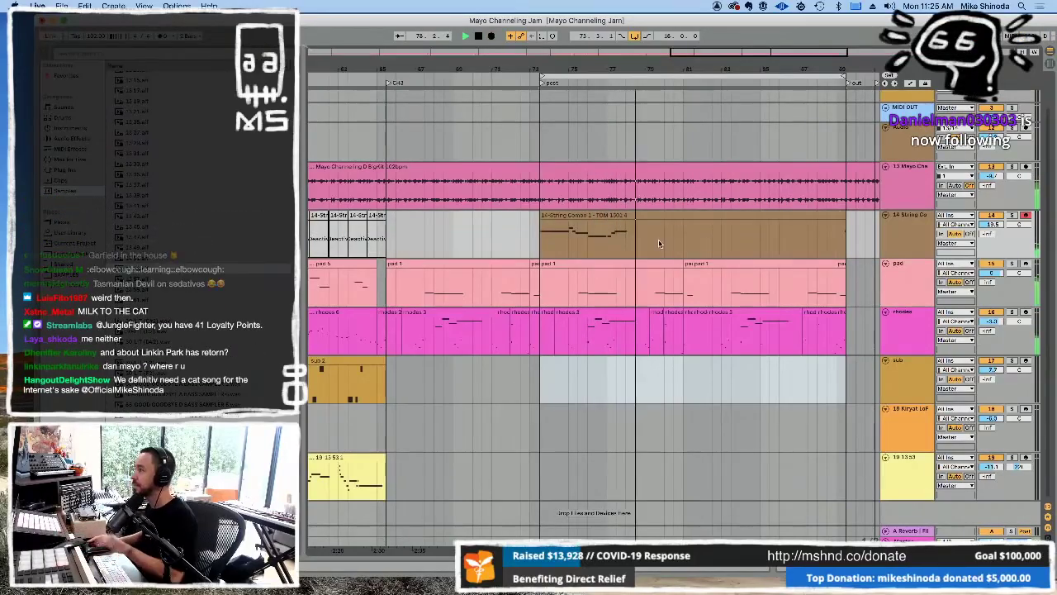
key(super+z)
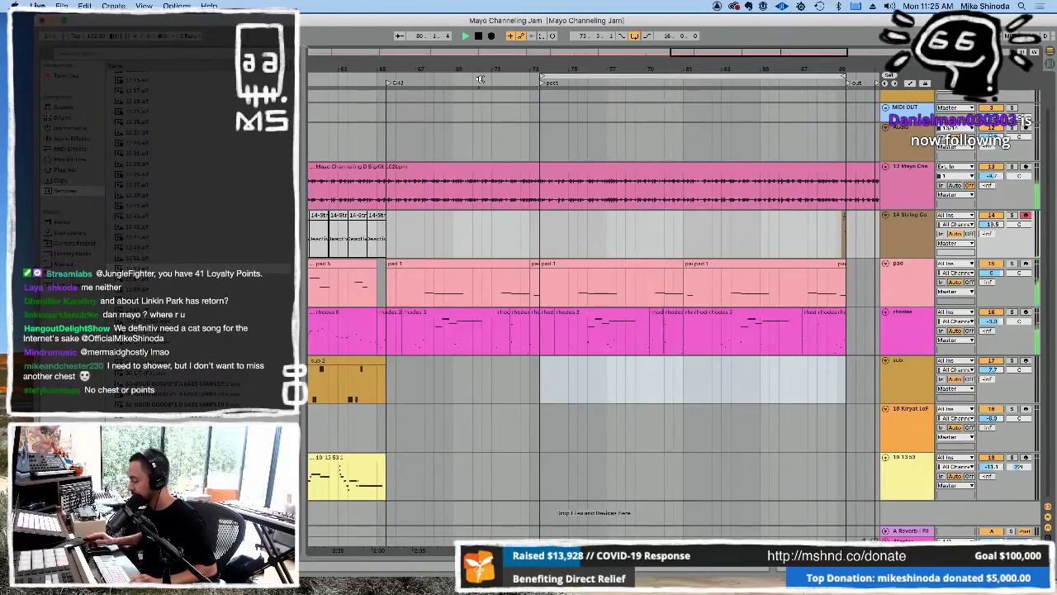
Record a string part on the 14 String Co track from about two bars before post through the looped section.
click(480, 79)
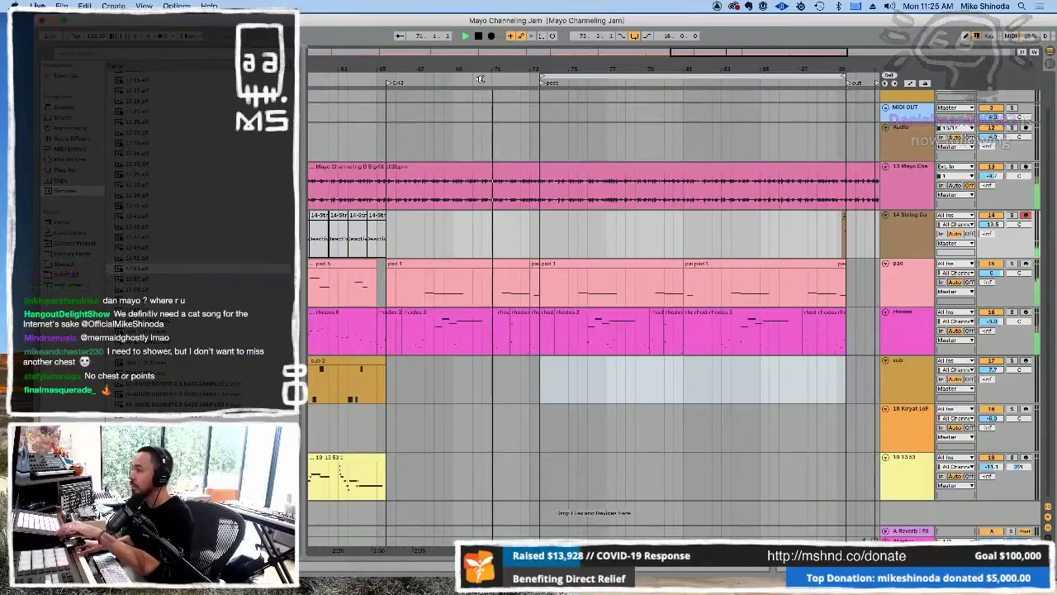
key(F9)
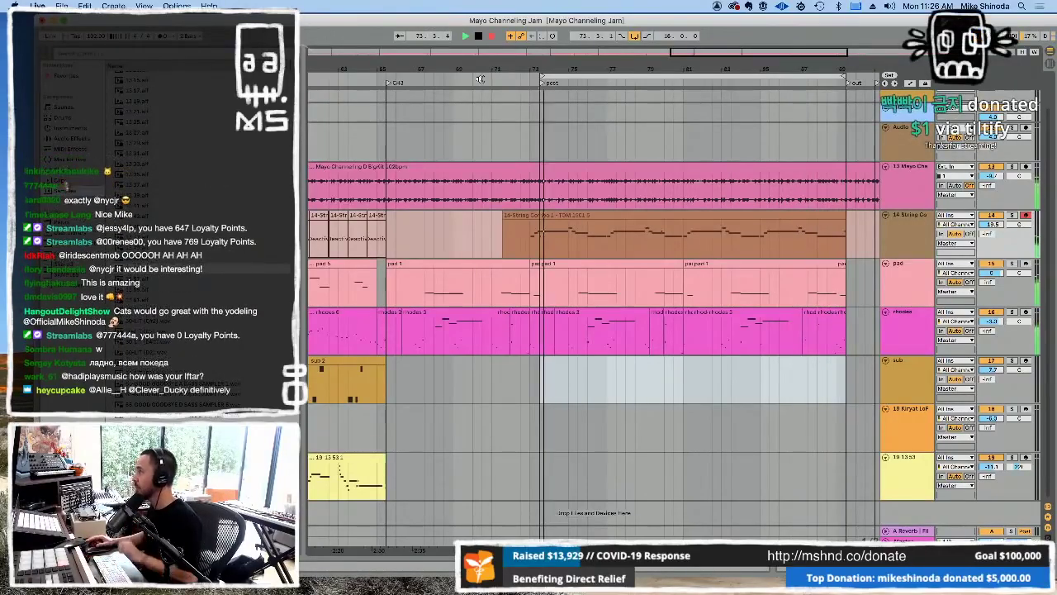
Open the notes of the recorded string clip over post and examine its repeated C4 notes.
double_click(576, 222)
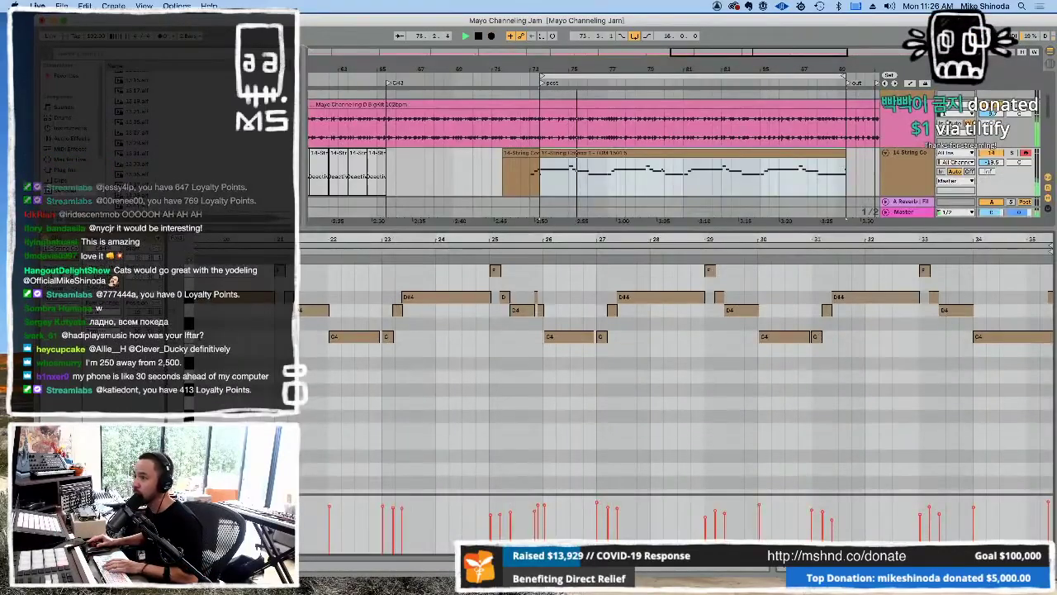
click(332, 337)
click(435, 449)
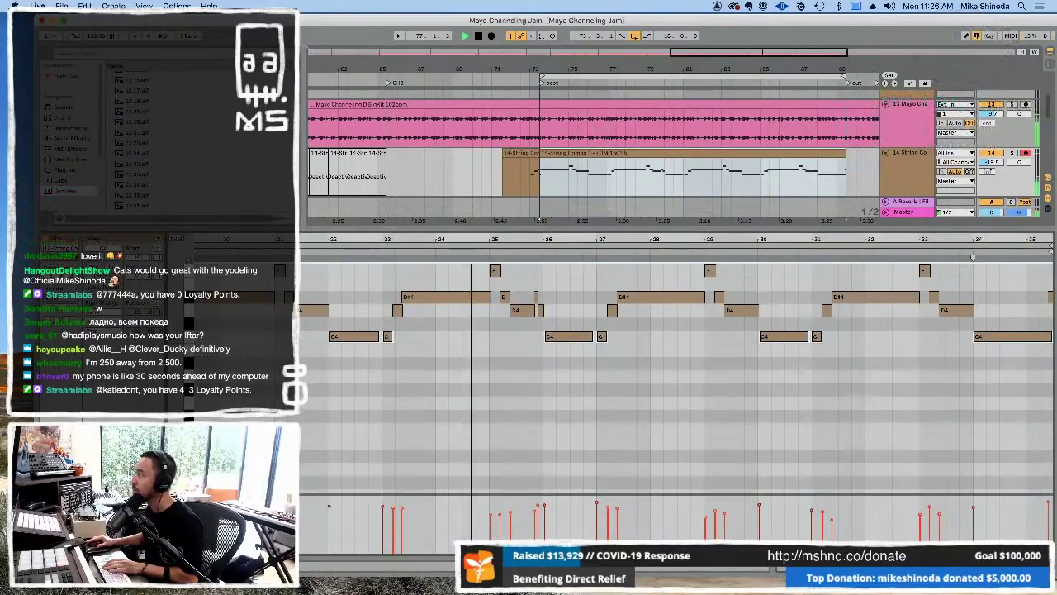
drag(738, 247, 738, 239)
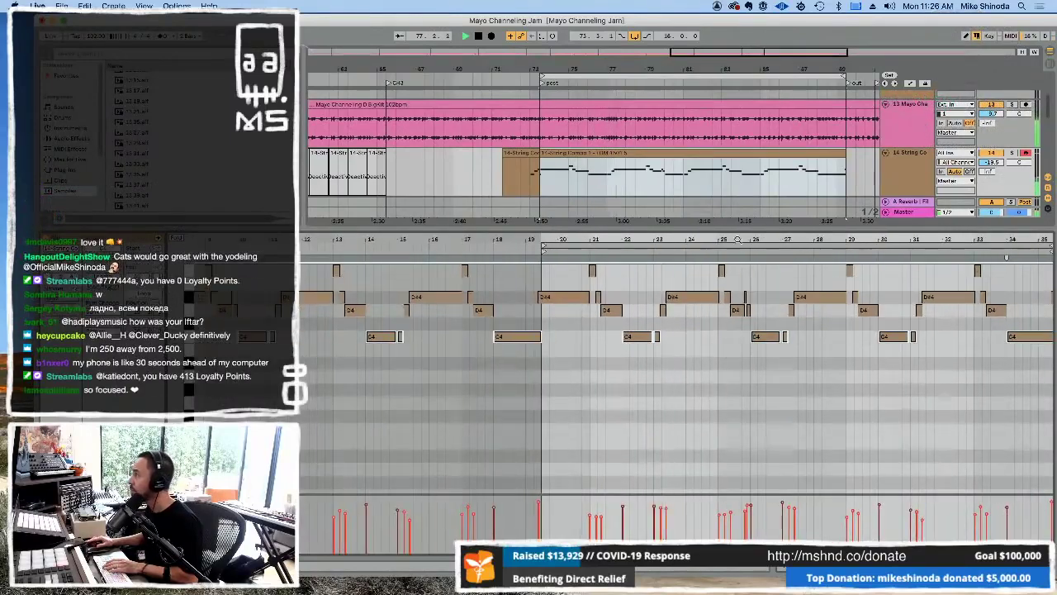
click(1047, 298)
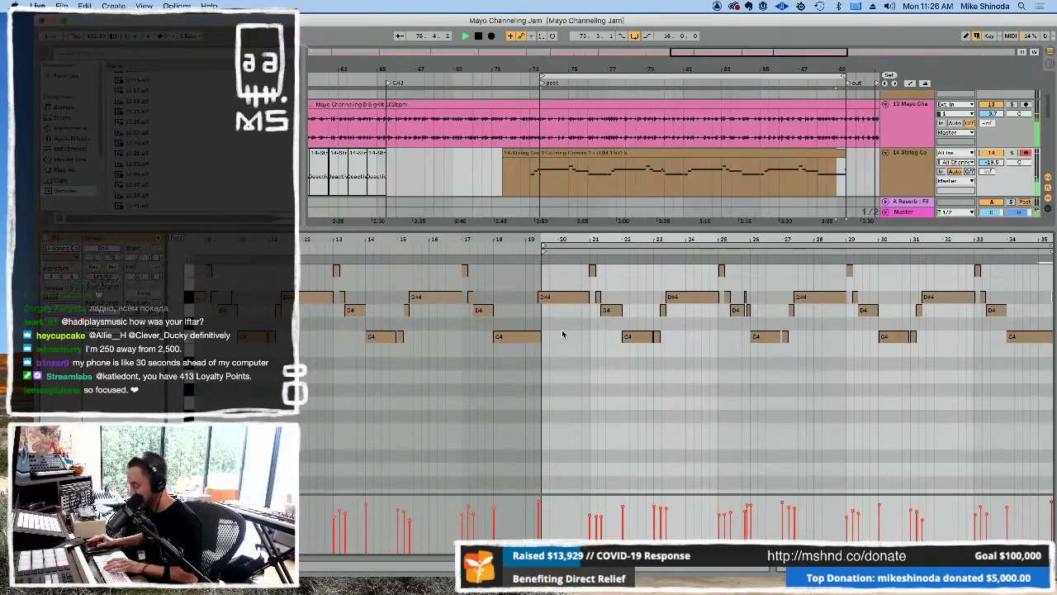
Consolidate the string pickup clip and the post string clip into one continuous clip.
click(559, 154)
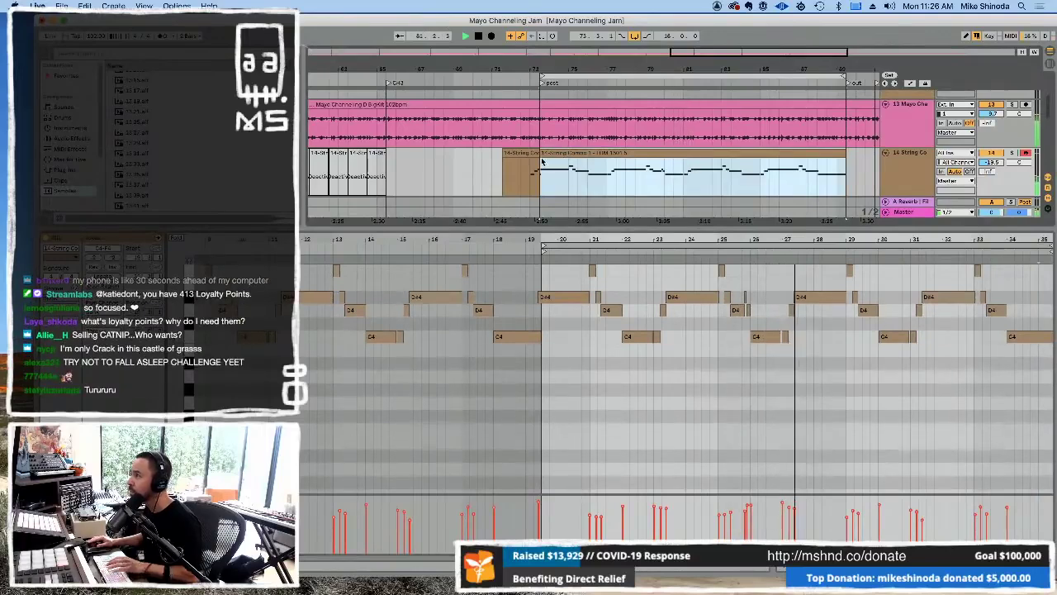
click(528, 154)
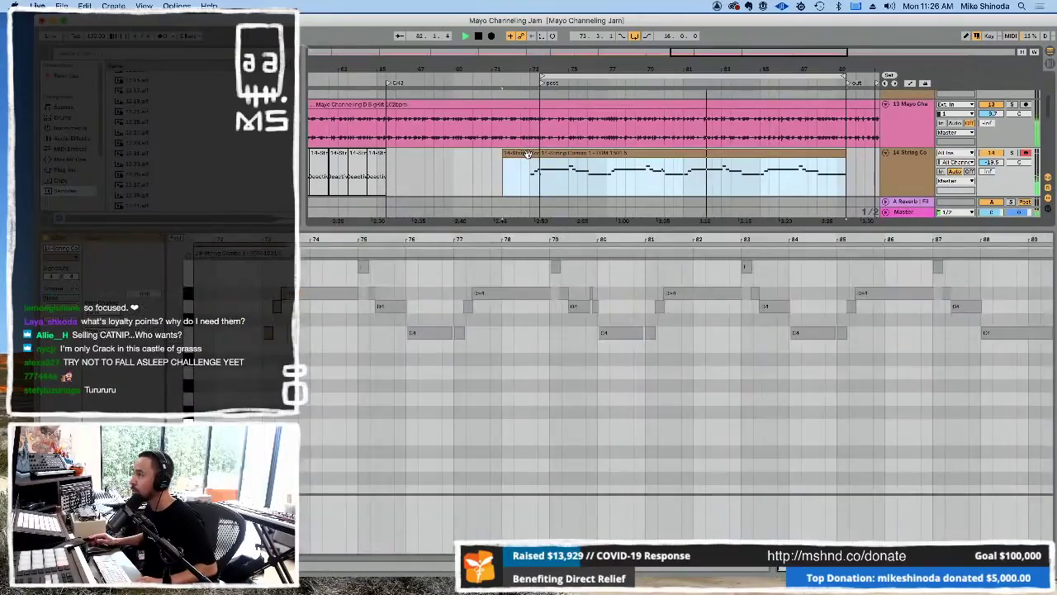
right_click(528, 155)
click(569, 246)
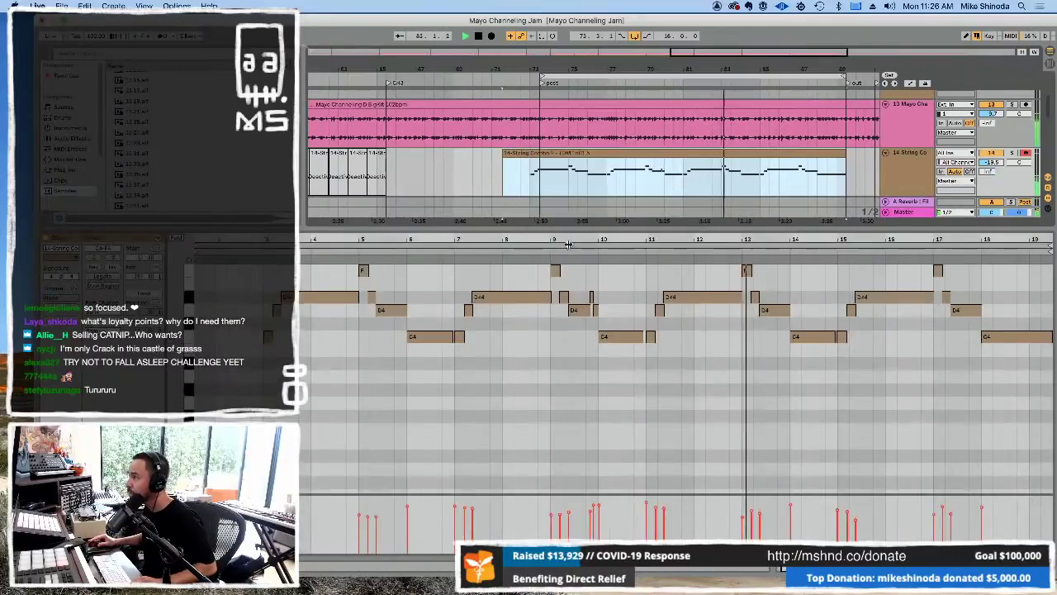
click(358, 349)
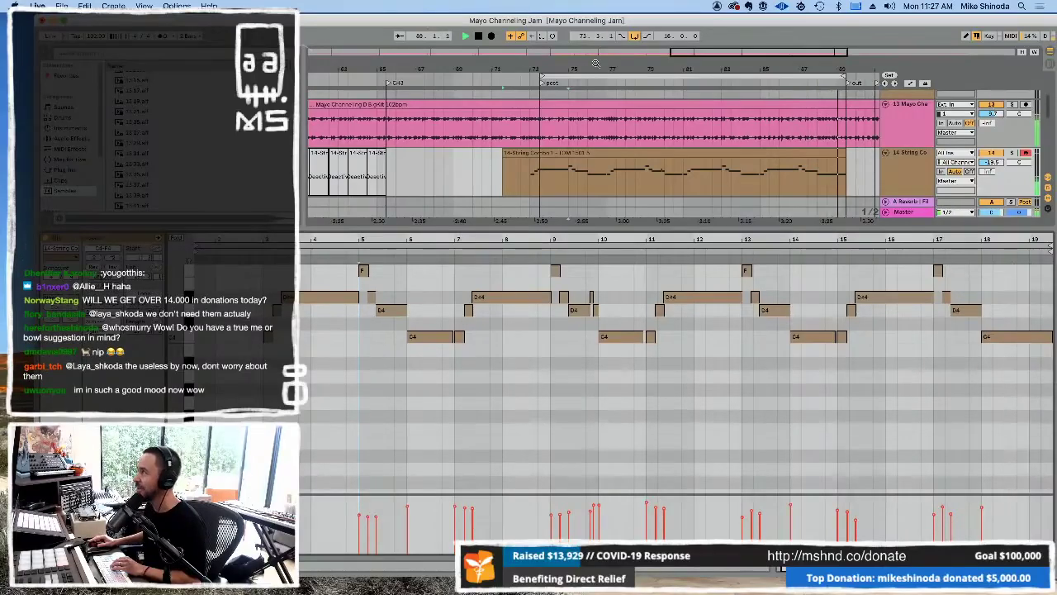
Add the ValhallaDelay plug-in to the 13 Mayo Cha audio track and set its spread to 14.9 ms.
double_click(654, 227)
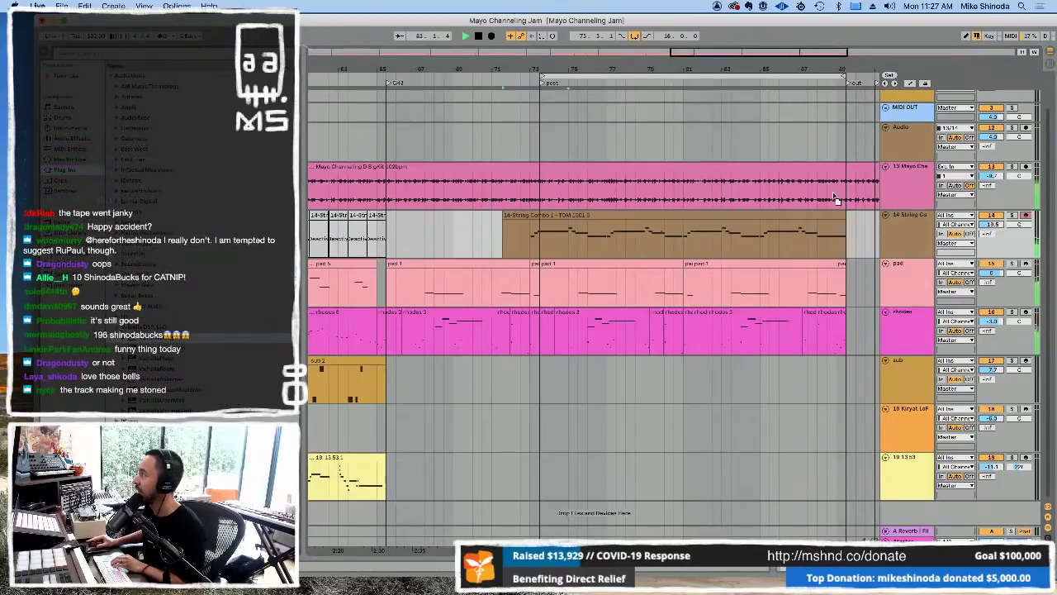
double_click(913, 177)
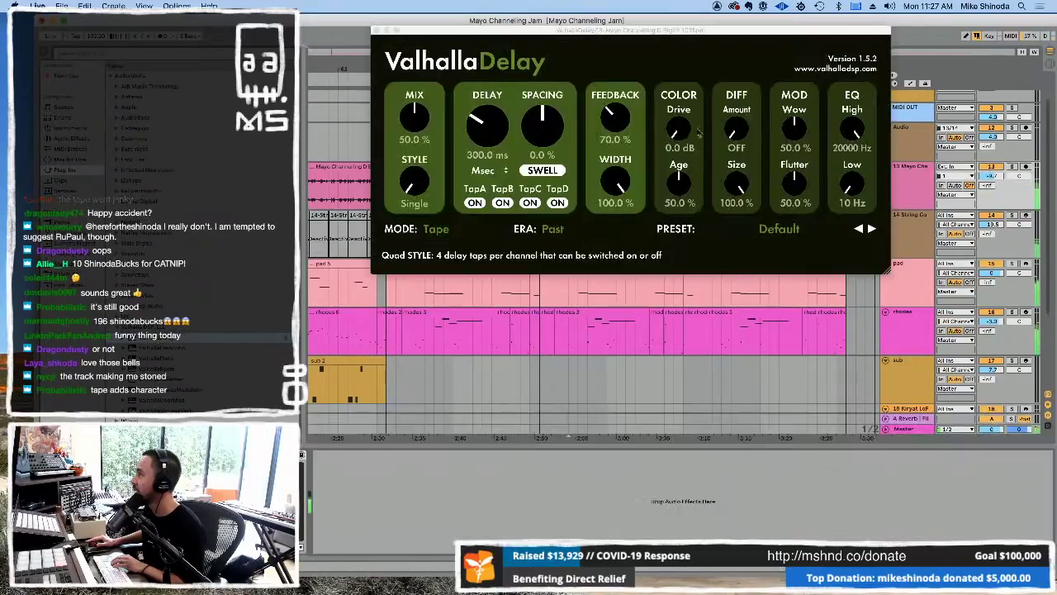
click(541, 113)
drag(541, 97, 521, 89)
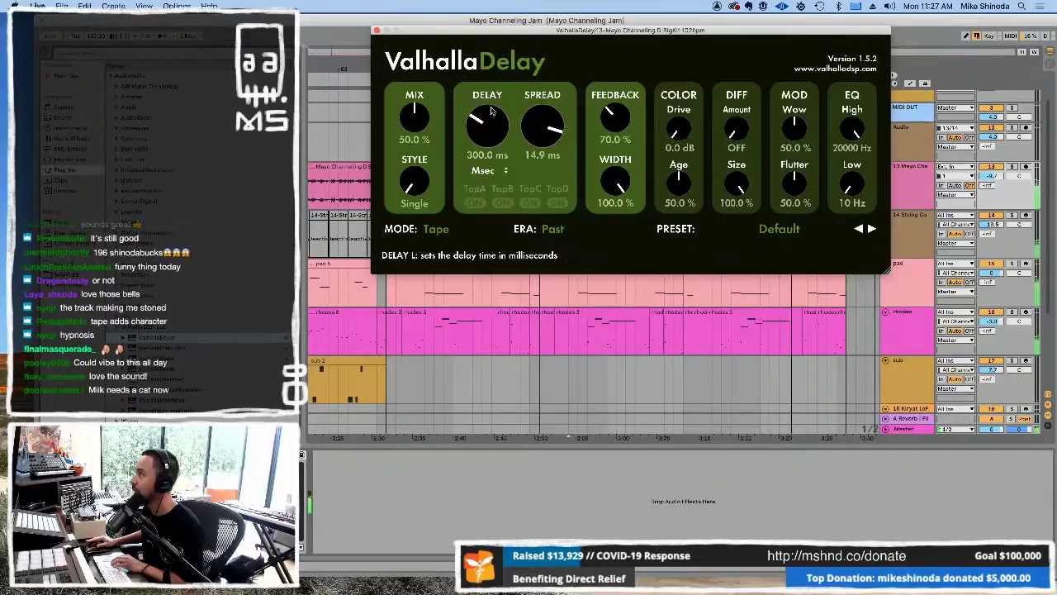
Set the delay's EQ to 12730 Hz high and 760 Hz low, wow to 71.9%, flutter to 56.6%, drive to 4.2 dB and age to 61.2%.
mouse_move(852, 126)
mouse_down()
mouse_move(847, 148)
mouse_move(853, 122)
mouse_up()
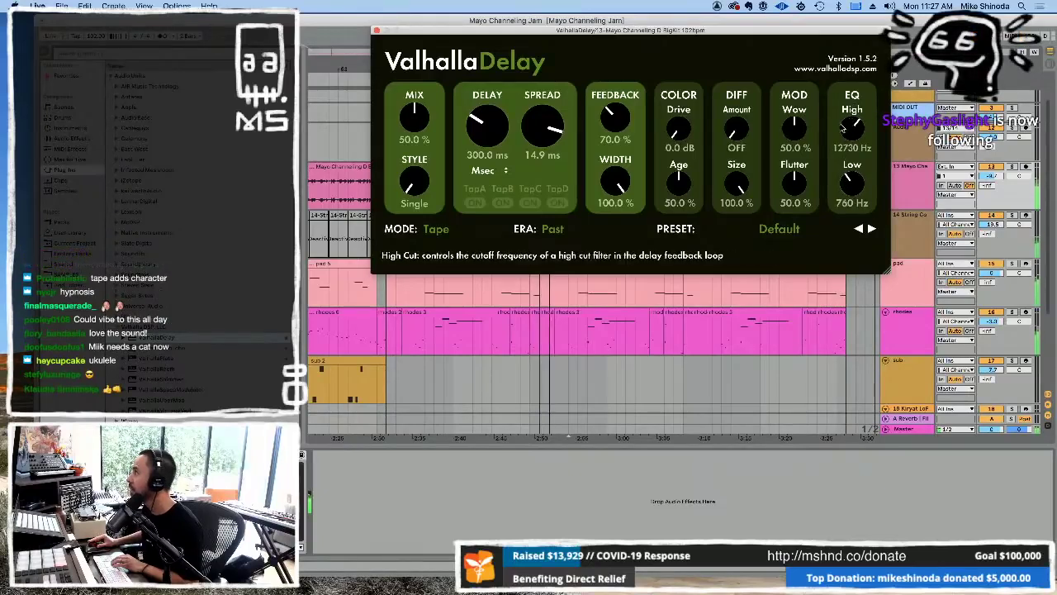
drag(790, 176, 792, 169)
drag(793, 126, 798, 97)
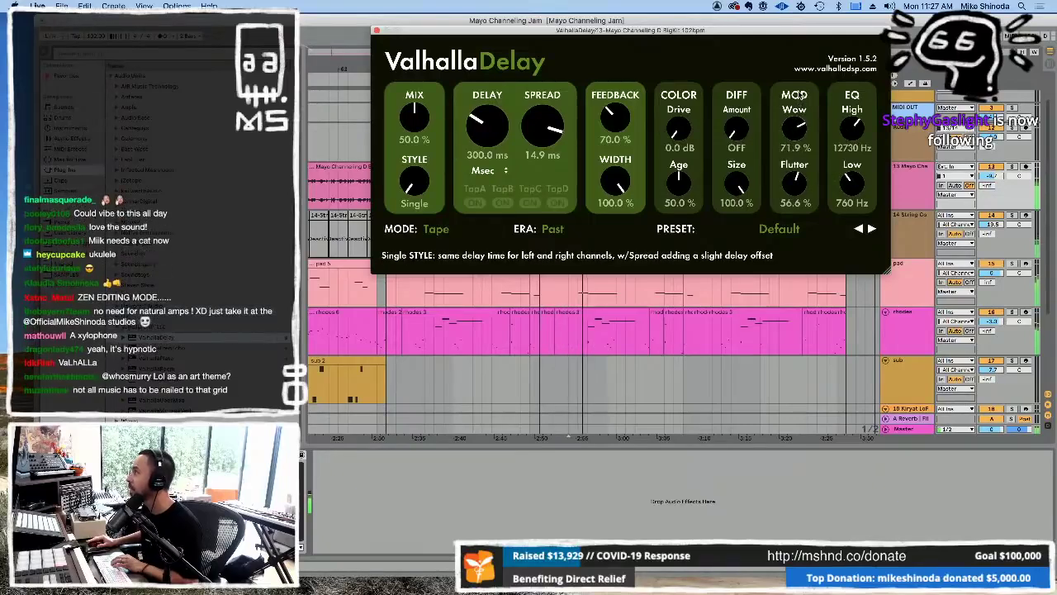
drag(677, 126, 679, 107)
drag(678, 183, 679, 170)
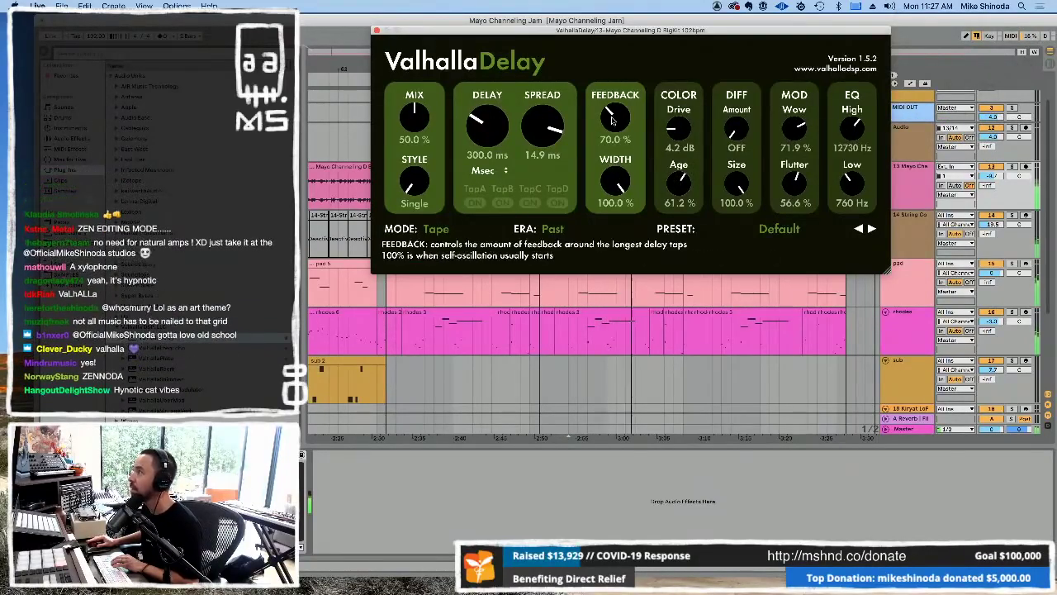
Set the delay time to 159 ms and the feedback to 79% in Single style.
click(417, 178)
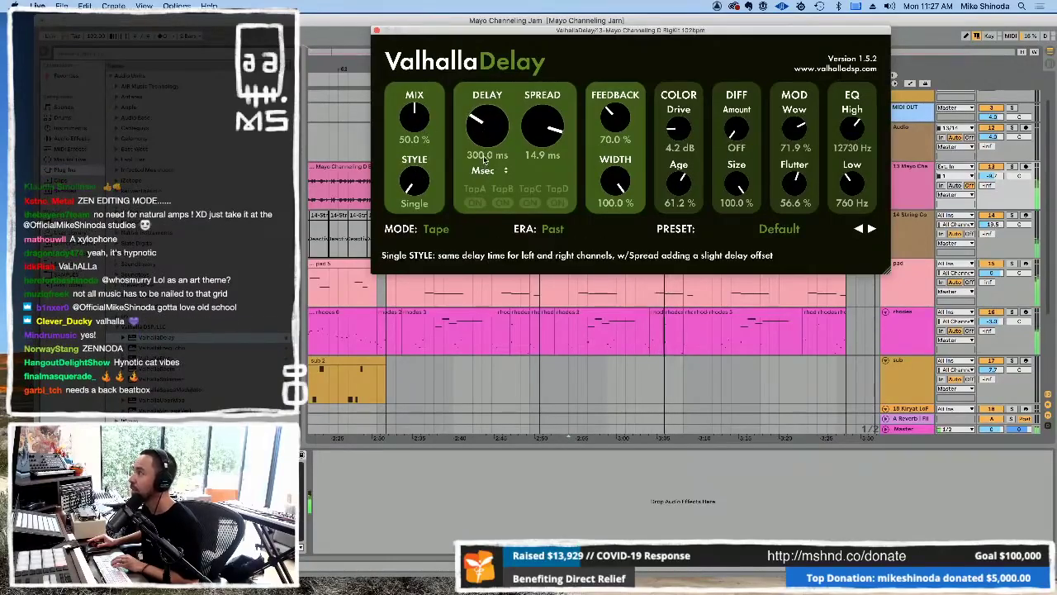
drag(485, 134, 487, 150)
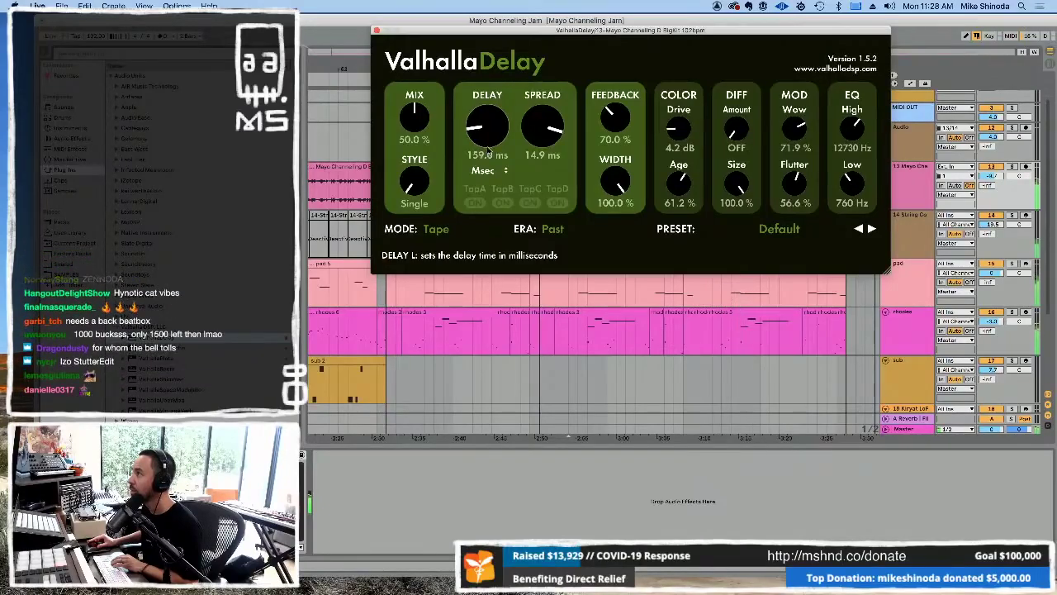
mouse_move(620, 121)
mouse_down()
mouse_move(622, 101)
mouse_move(615, 129)
mouse_up()
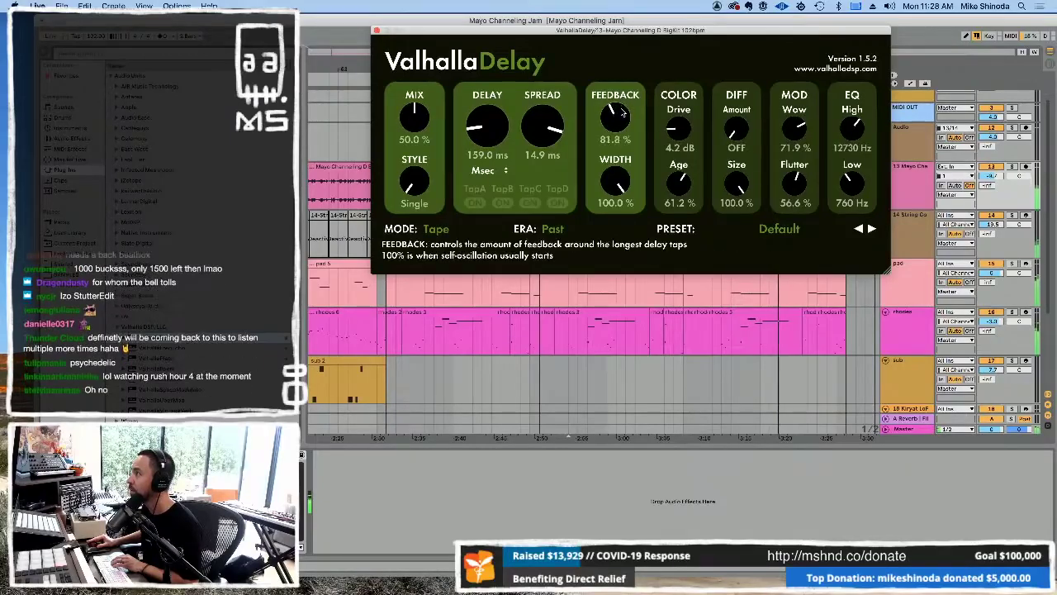
Try the HiFi and BBD delay modes, and switch the delay to Digital mode.
click(436, 229)
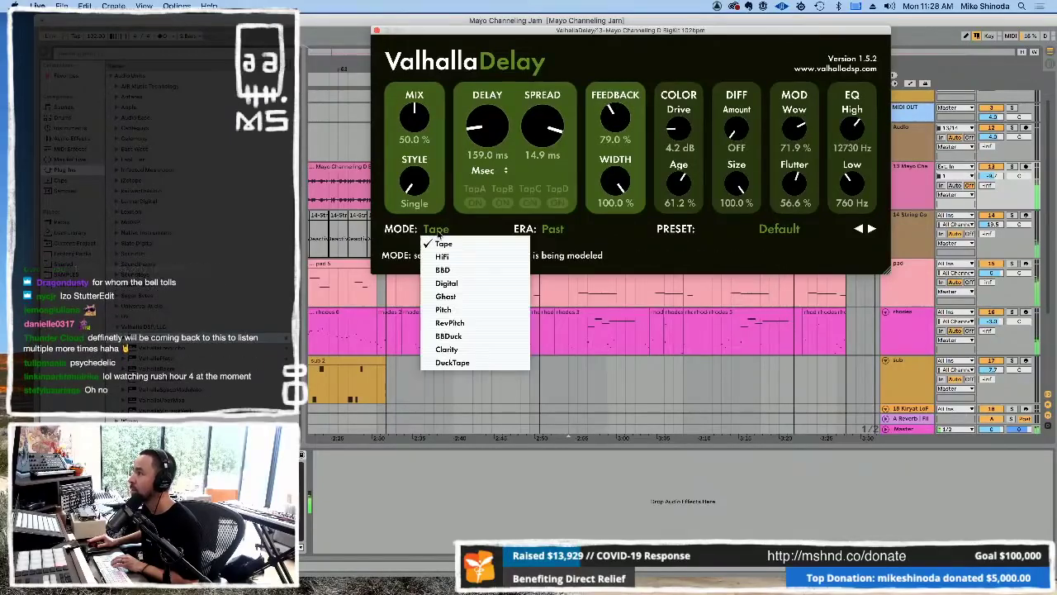
click(442, 257)
click(432, 229)
click(443, 270)
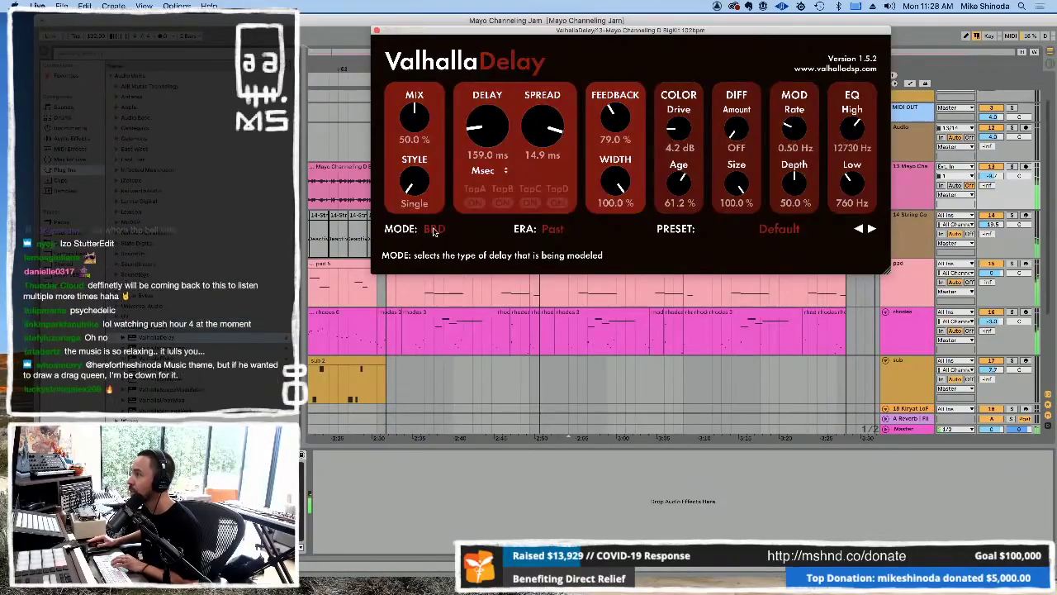
click(433, 229)
click(443, 283)
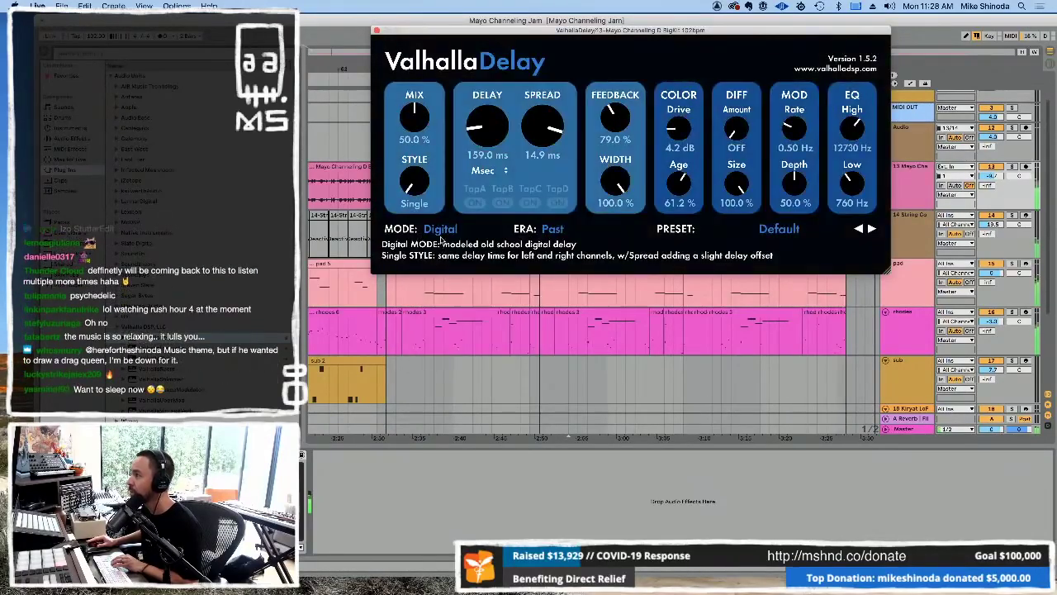
Try the Ghost delay mode, and switch the delay to Pitch mode.
click(435, 230)
click(443, 297)
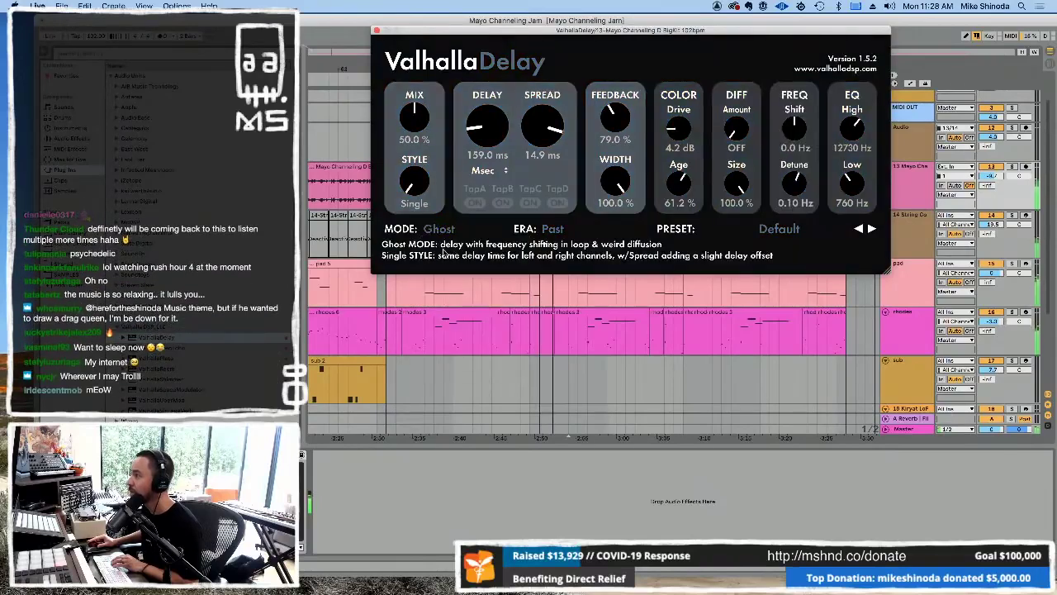
click(438, 229)
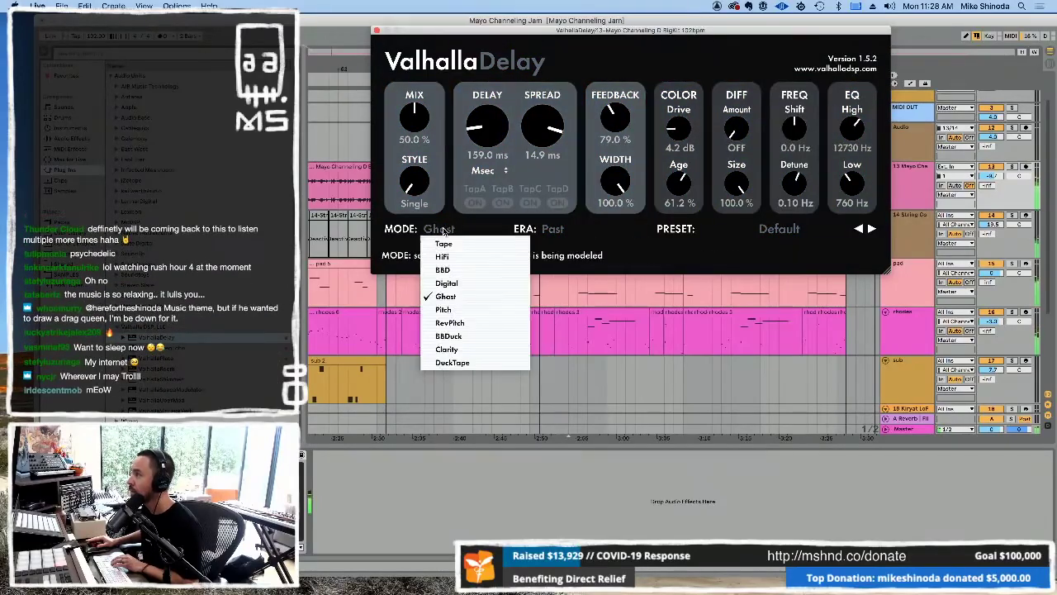
click(444, 310)
click(435, 229)
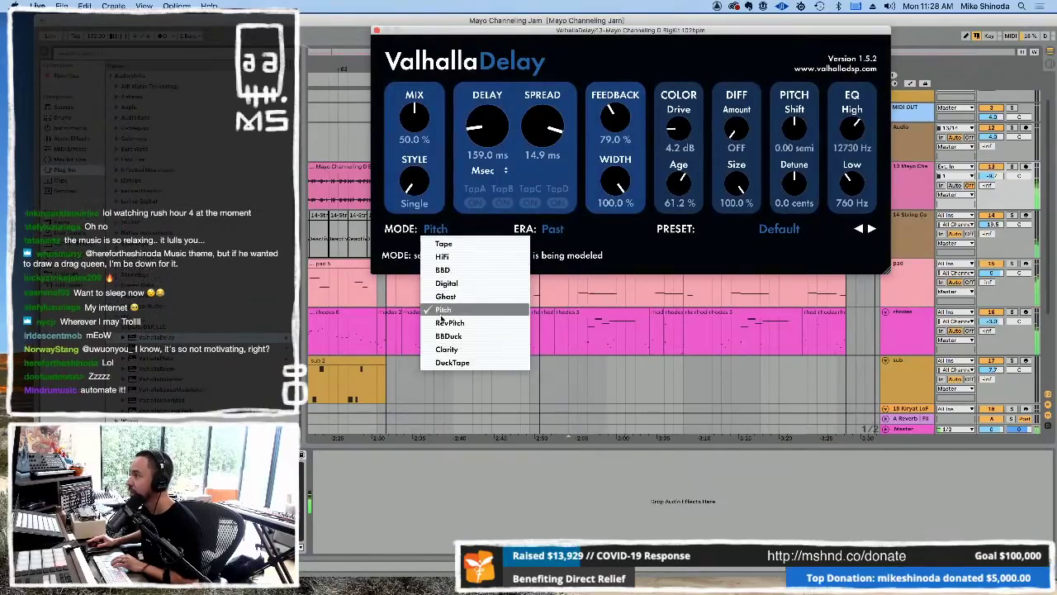
click(406, 234)
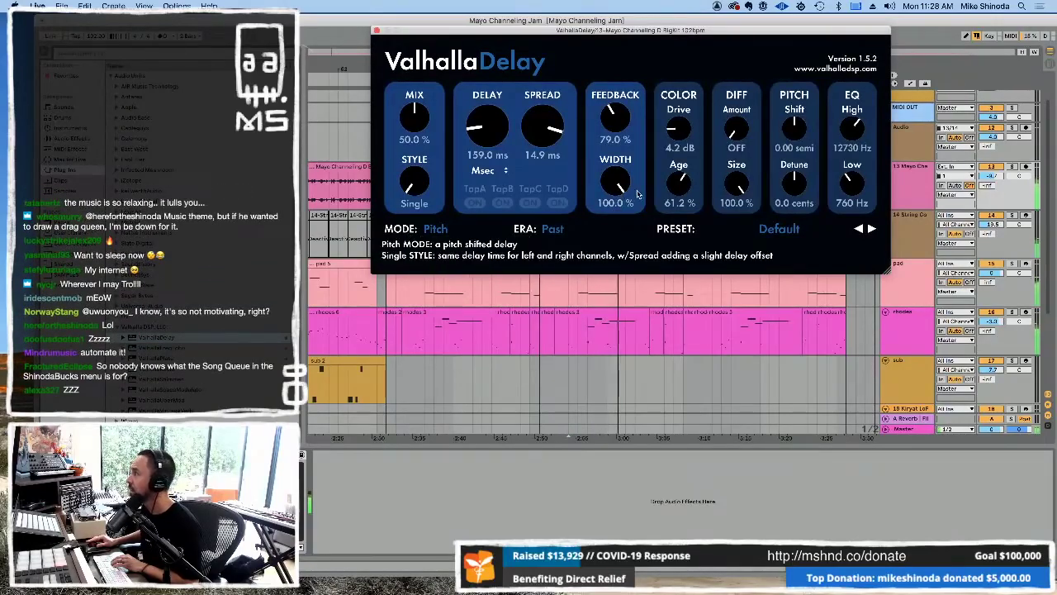
Set the delay's pitch shift to 3.17 semitones and its pitch detune to 59.0 cents.
drag(793, 188, 790, 222)
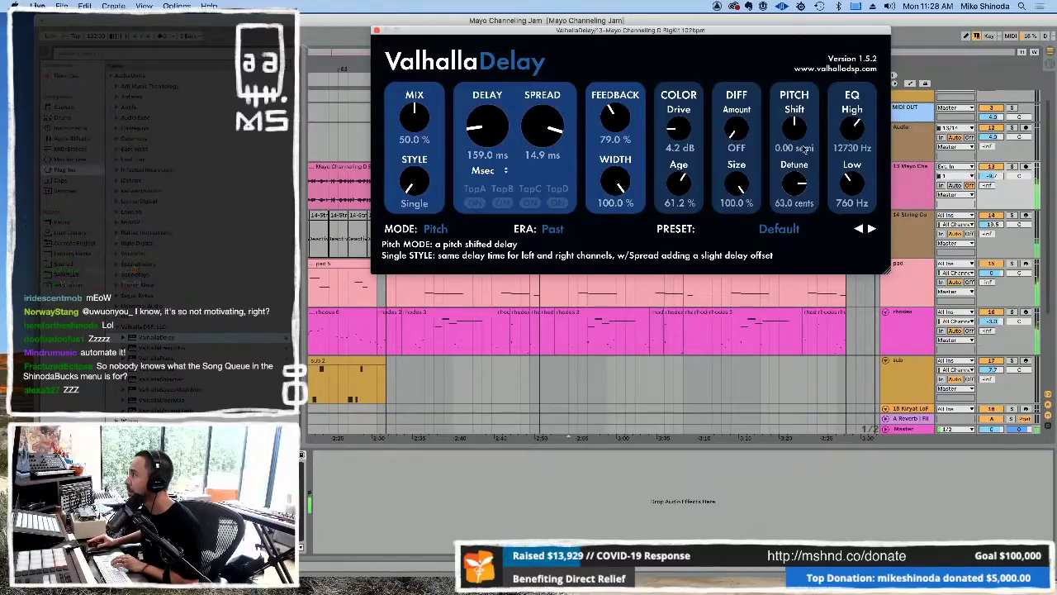
drag(802, 117, 804, 115)
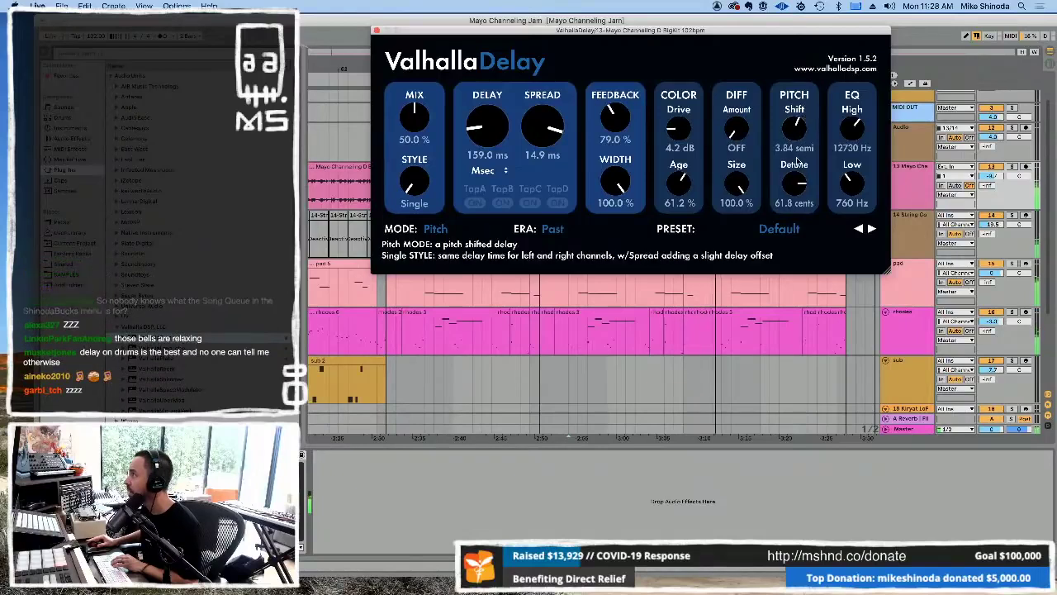
drag(790, 198, 791, 191)
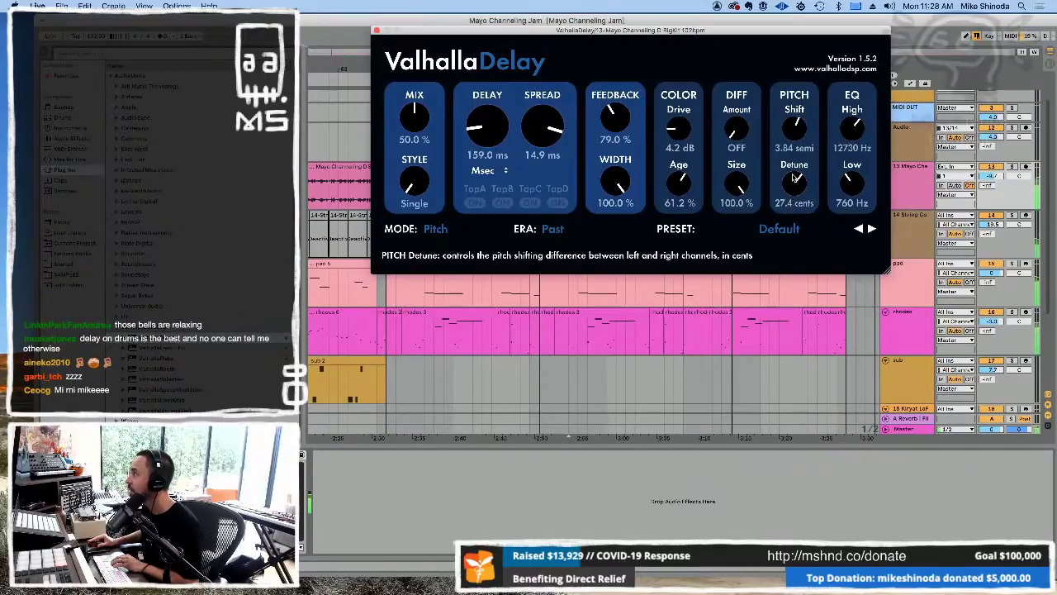
drag(798, 155, 804, 137)
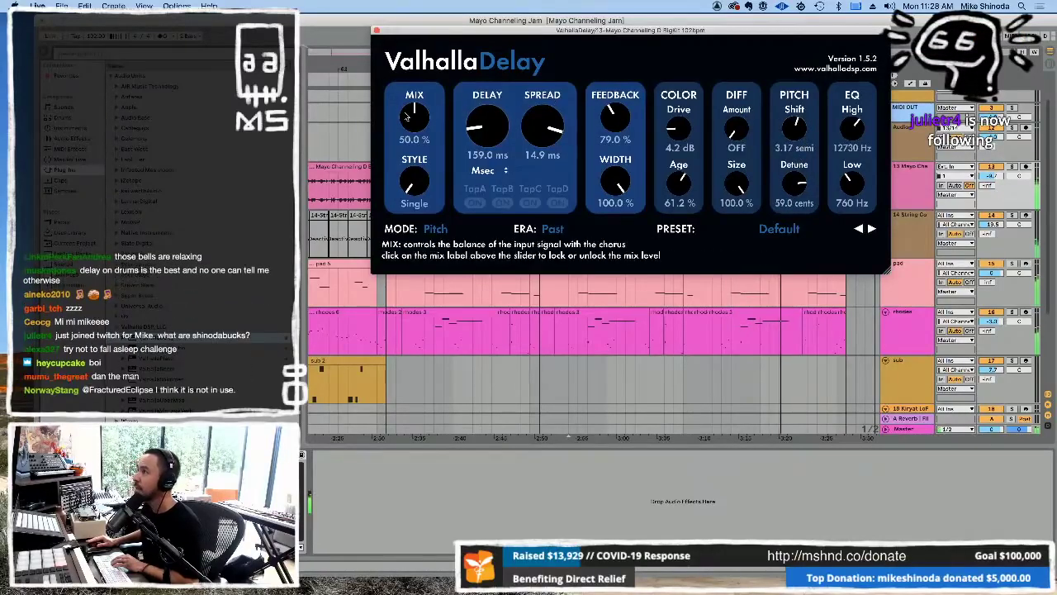
Set the delay's mix to 57.7%, high EQ to 9600 Hz and pitch shift to 3.65 semitones, and close its window.
drag(417, 122, 427, 105)
drag(853, 129, 798, 135)
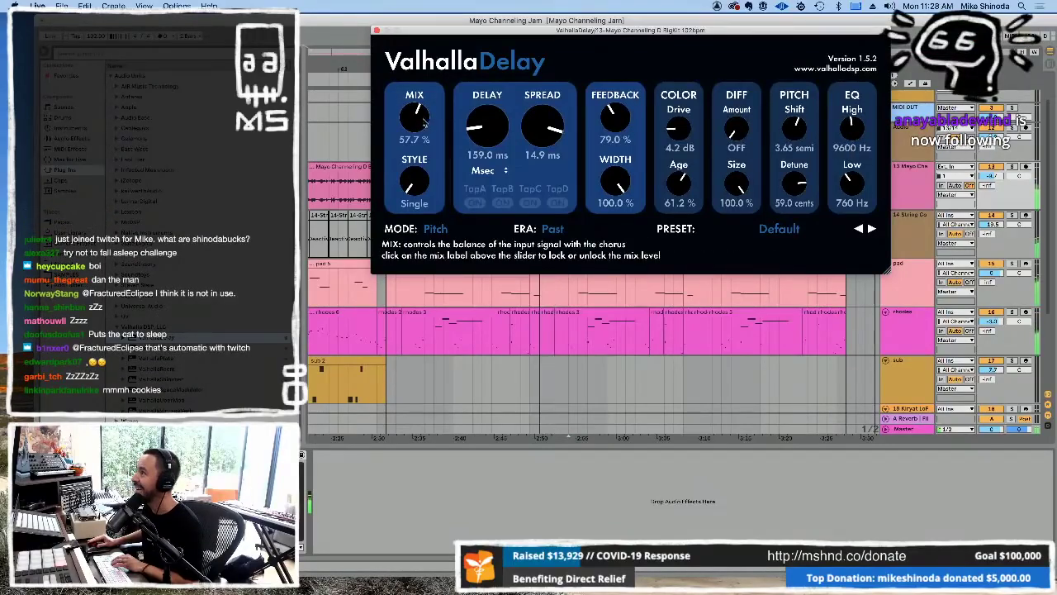
click(376, 31)
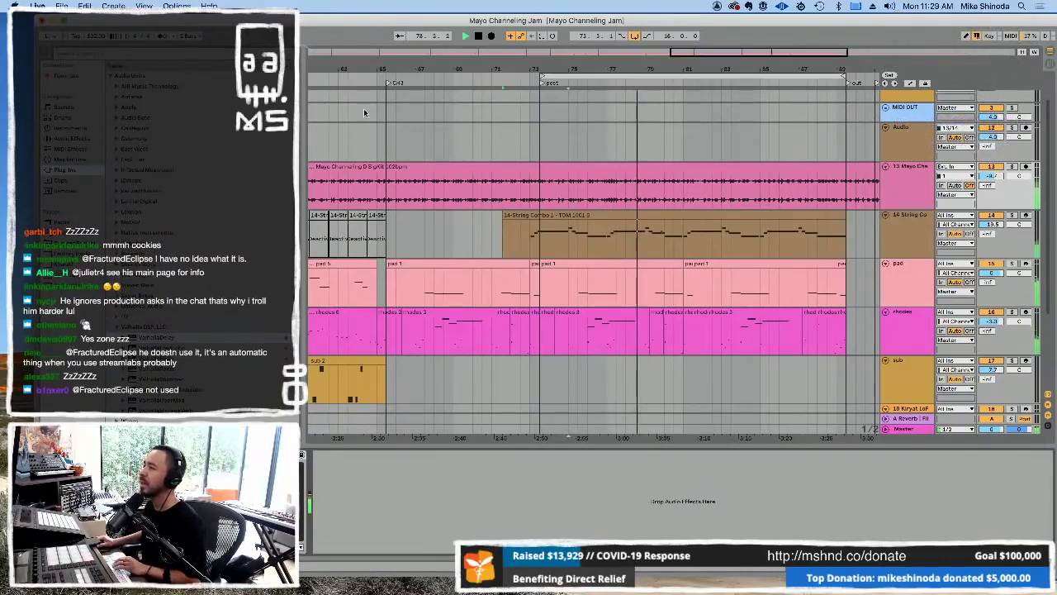
Play from the CH3 marker with automation shown and record the delay's parameter automation on the 13 Mayo Cha track.
click(346, 81)
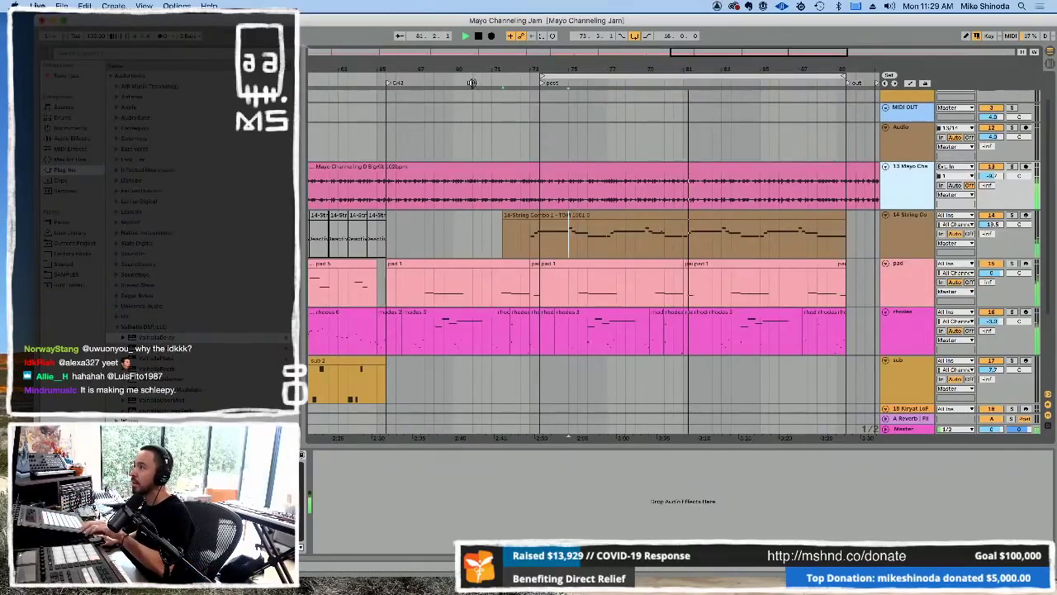
click(472, 81)
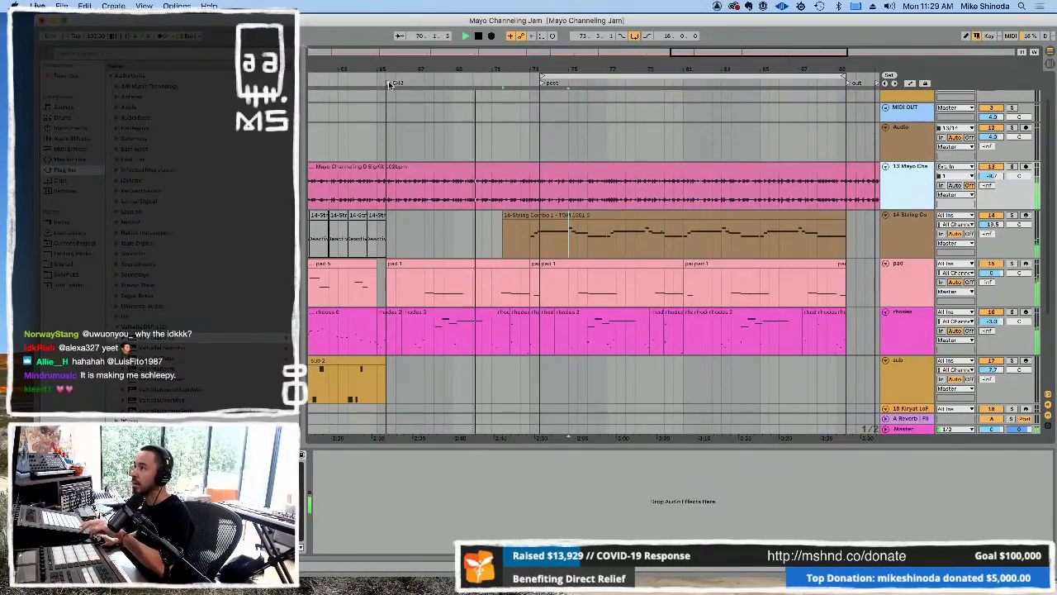
click(391, 83)
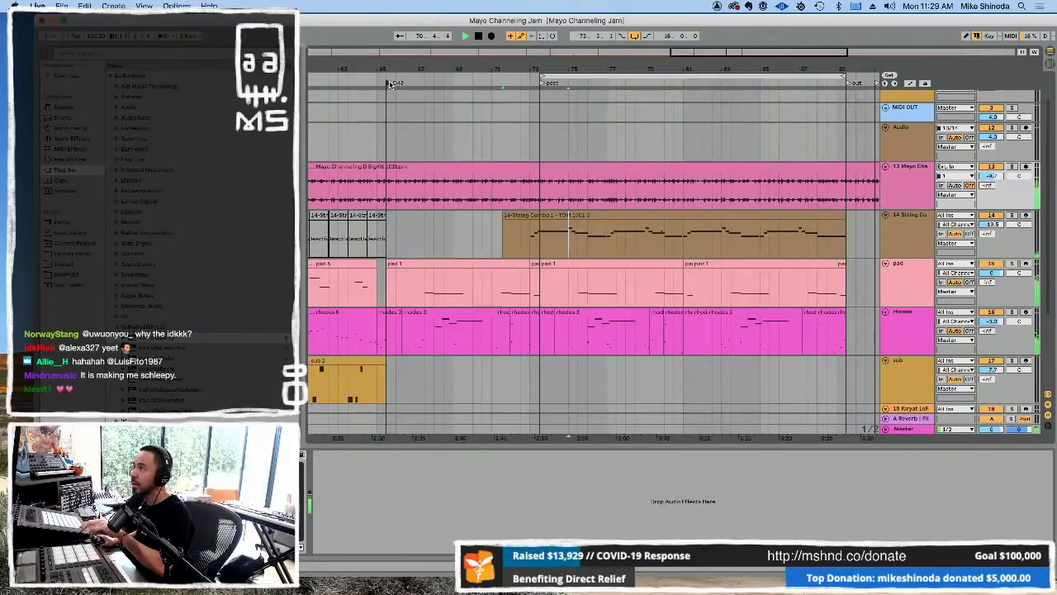
click(911, 84)
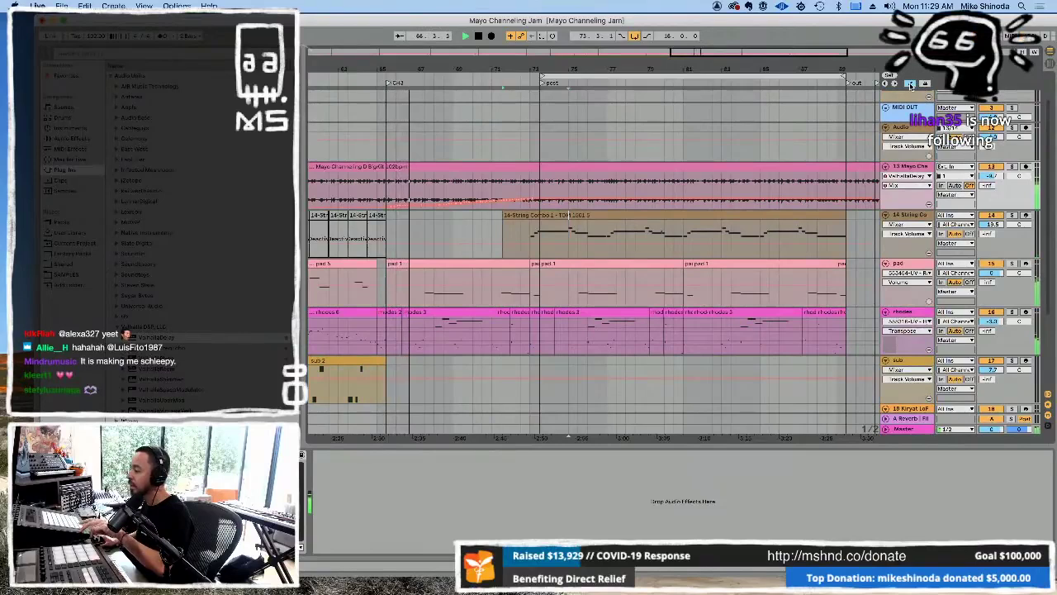
key(F9)
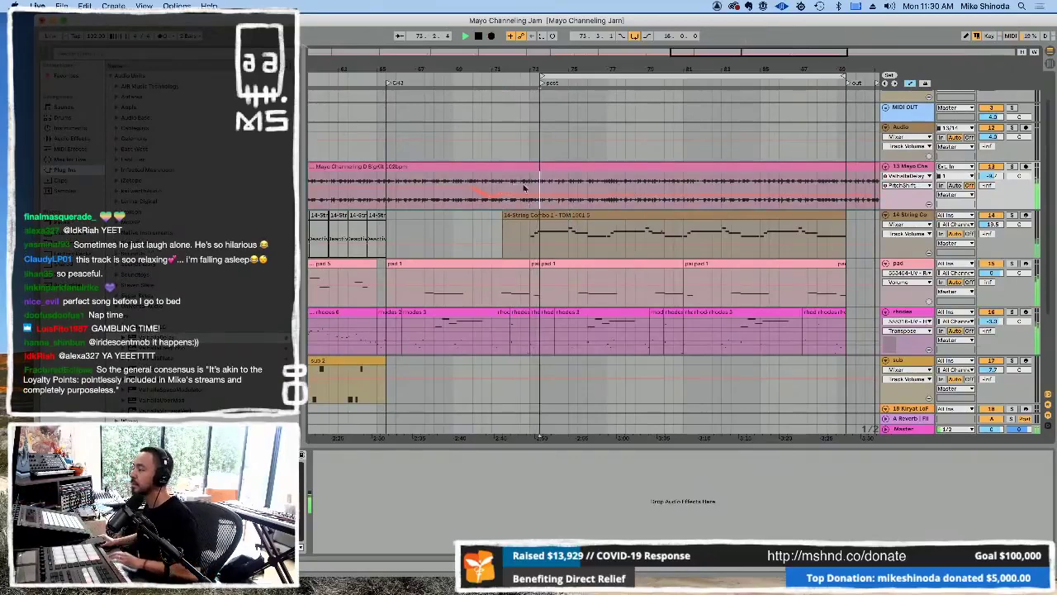
Select the FreqDetune automation leading up to the post marker, and replay from CH3 to record the delay automation again.
drag(535, 189, 434, 189)
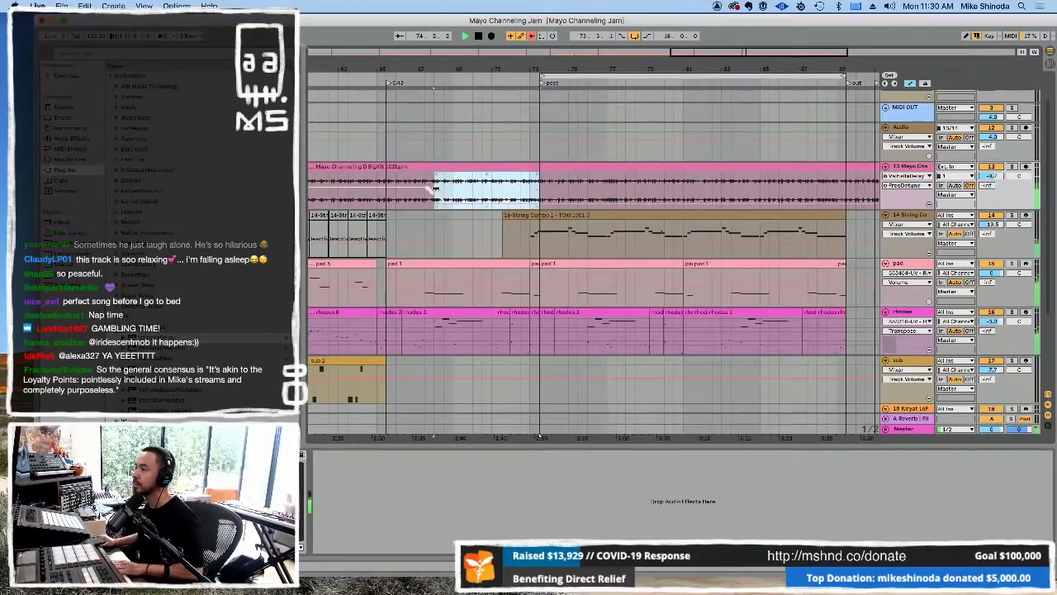
click(435, 190)
key(super+a)
click(528, 190)
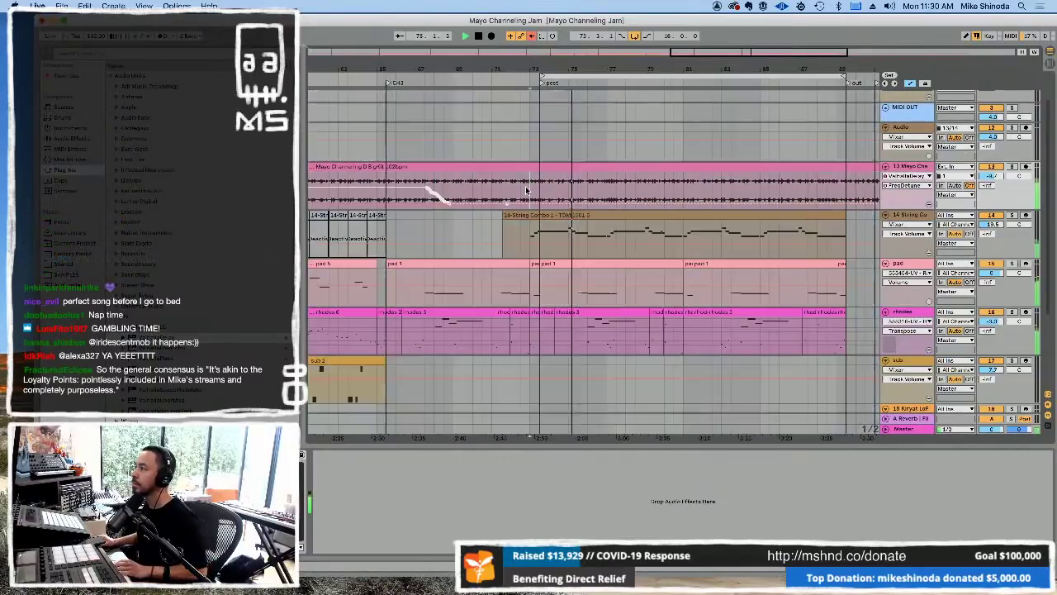
click(390, 85)
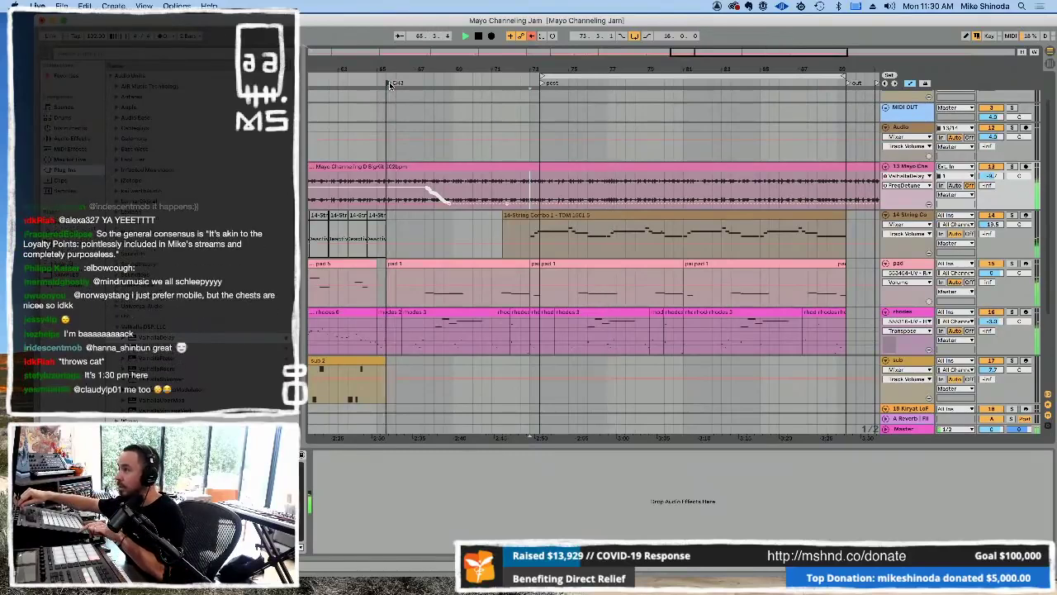
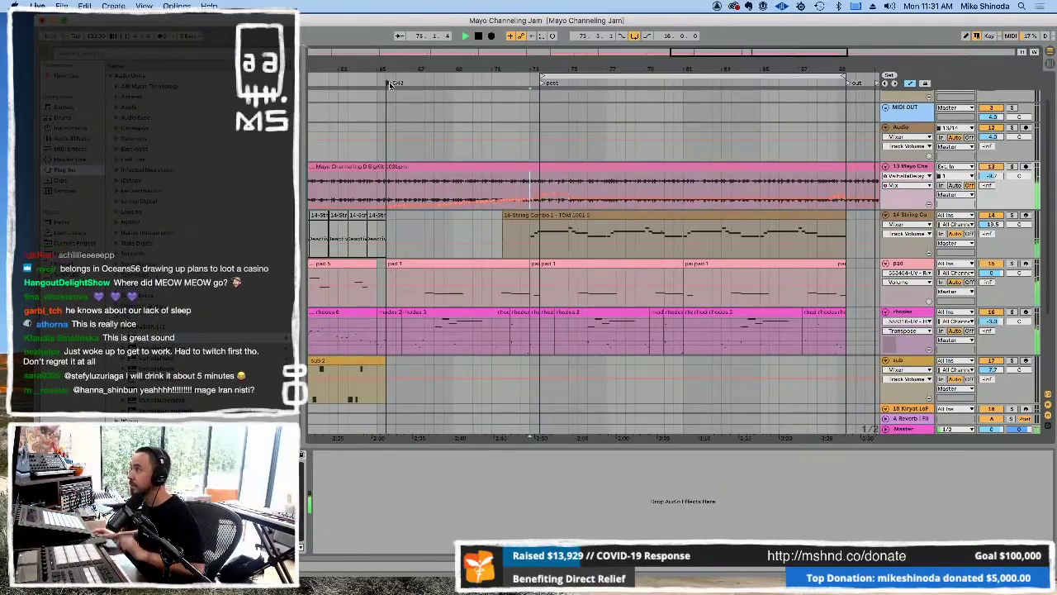
Set the loop region to three bars around the start of post and review the delay's FreqShift, FreqDetune and PitchShift automation.
drag(586, 188, 541, 185)
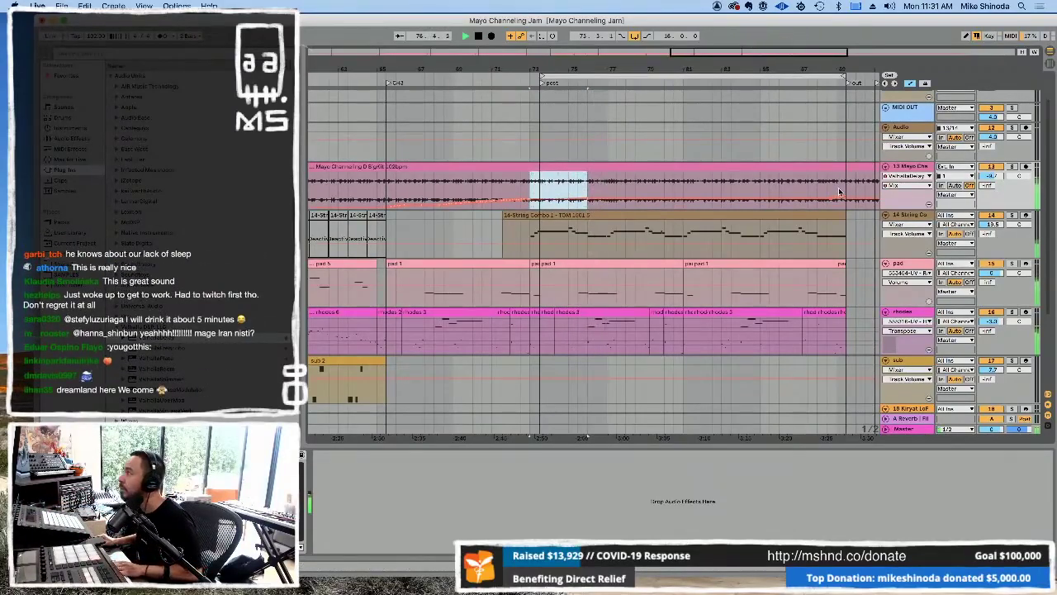
click(909, 185)
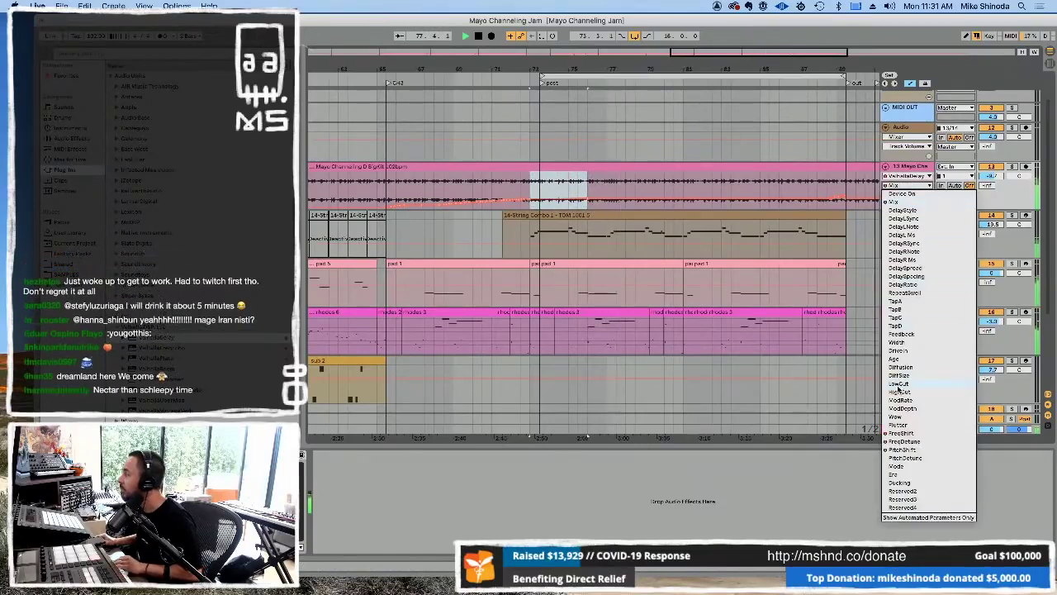
click(897, 433)
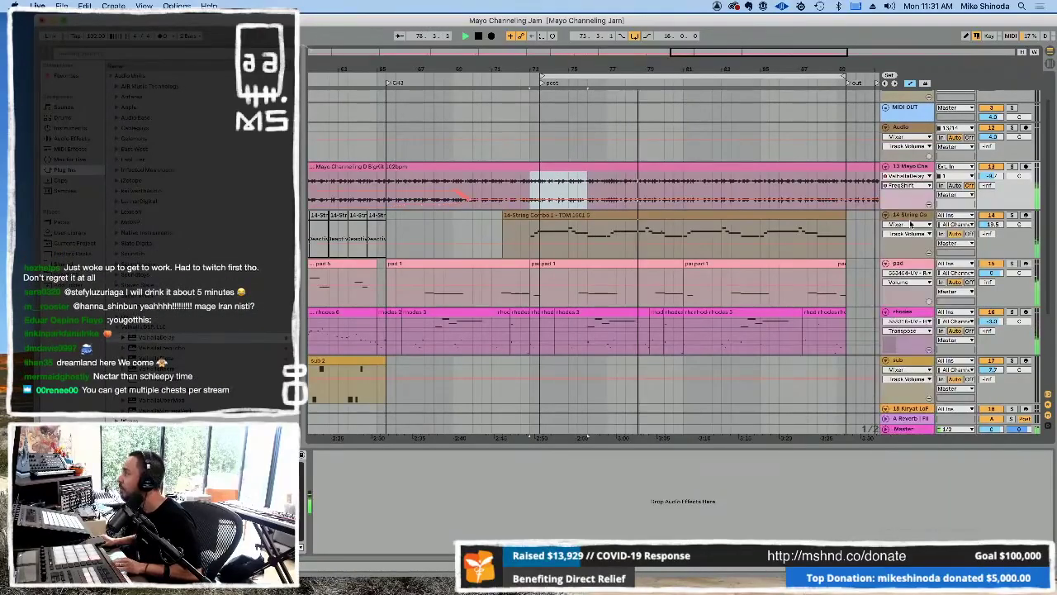
click(909, 185)
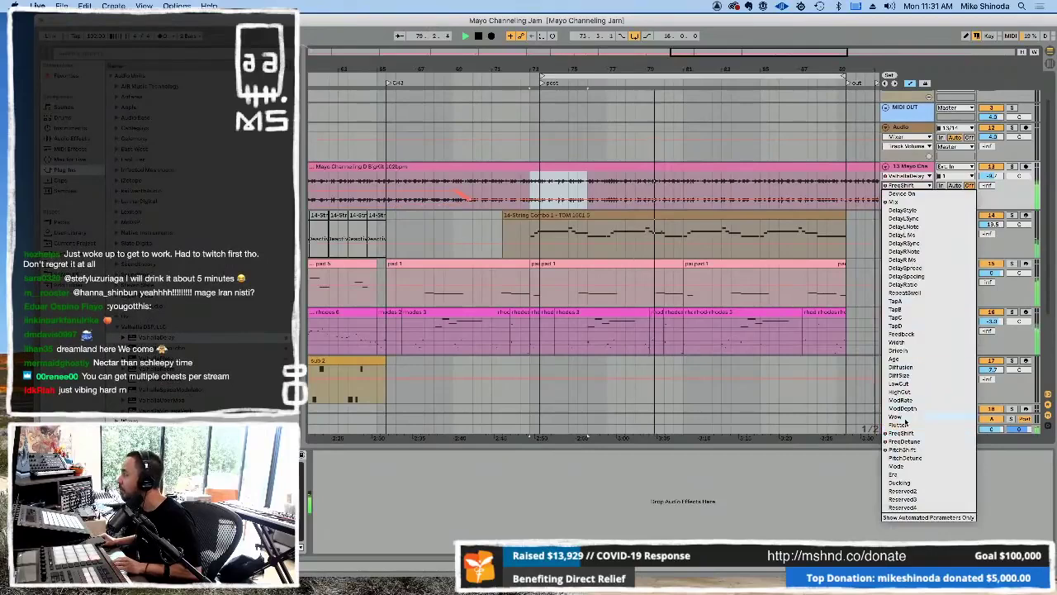
click(905, 440)
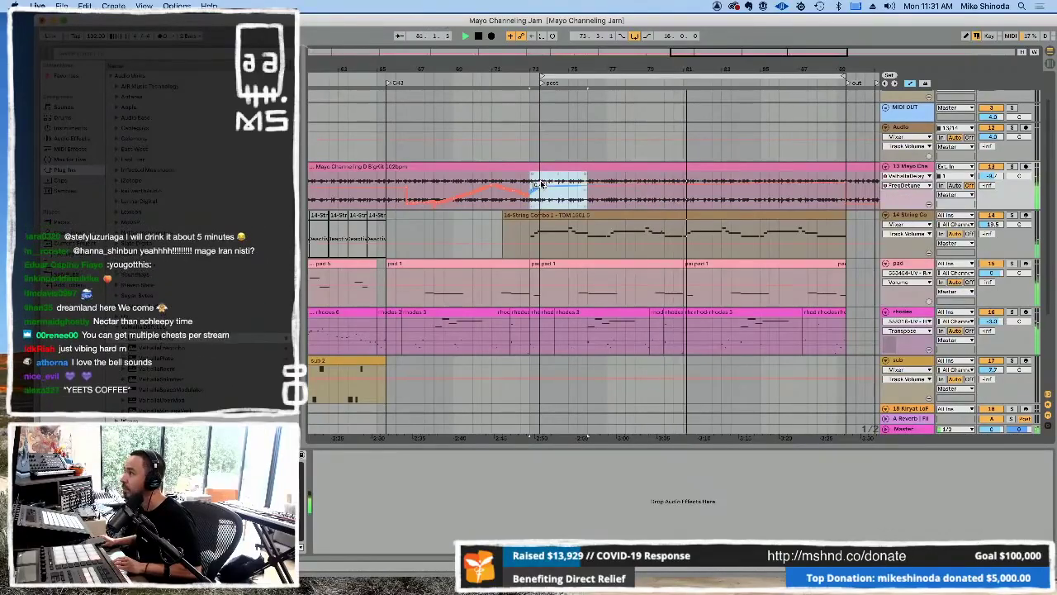
click(906, 185)
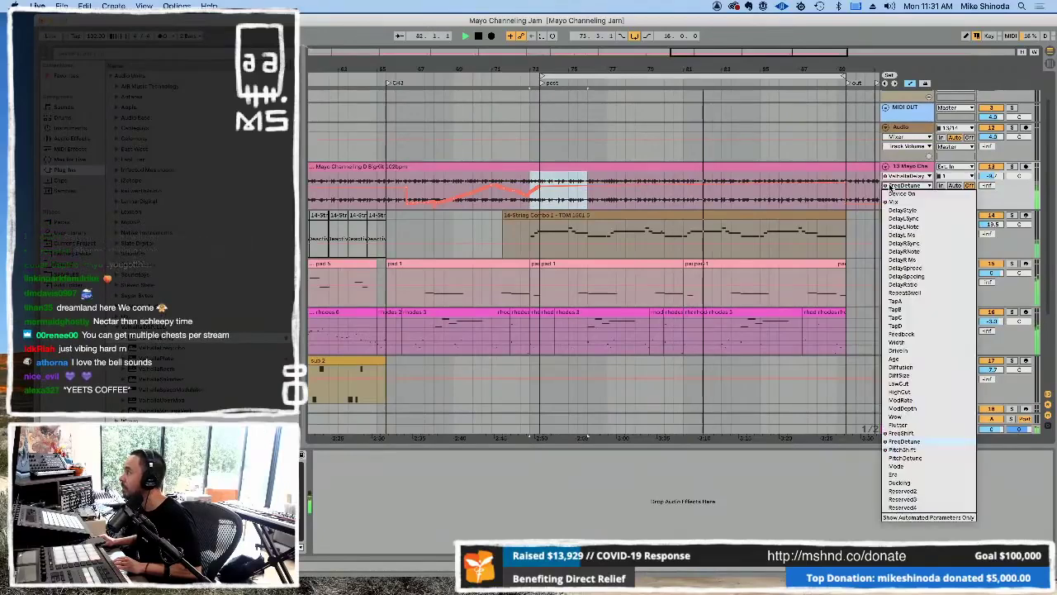
click(901, 449)
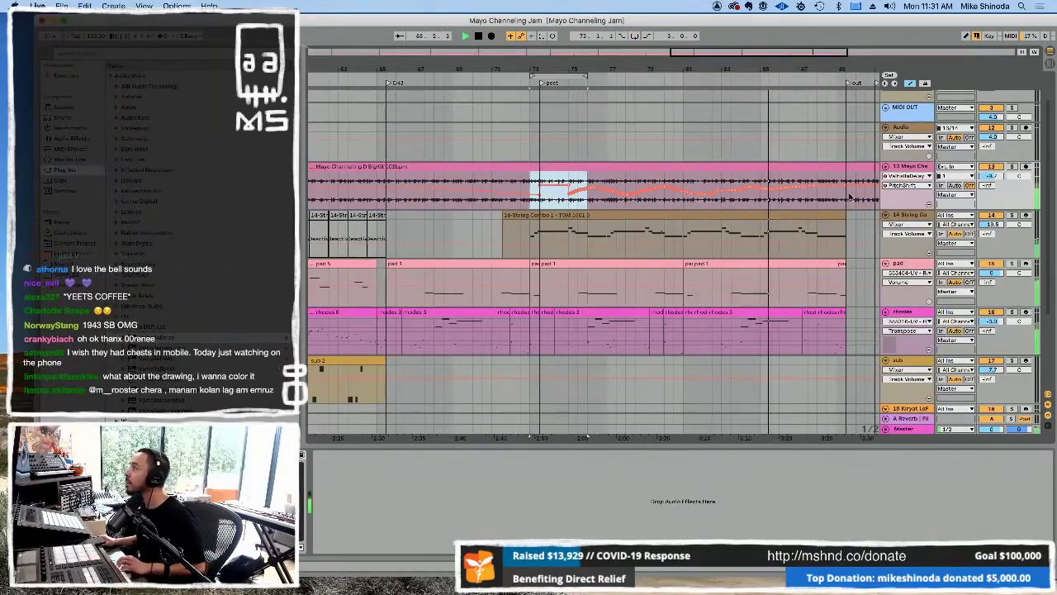
Record the delay's PitchDetune automation past the end marker on the 13 Mayo Cha track, and stop at the clip's end.
click(920, 188)
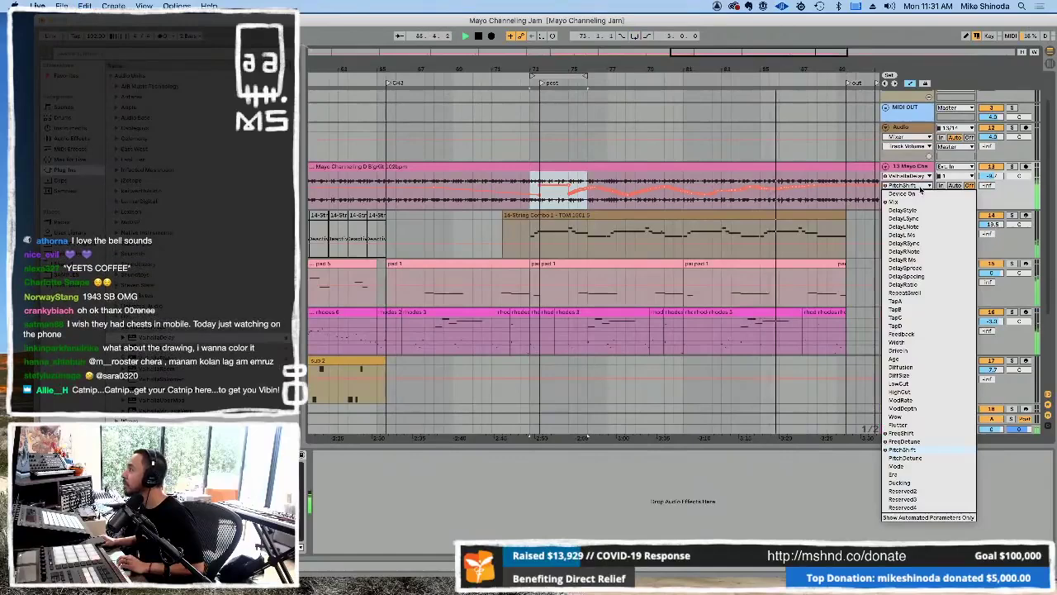
click(904, 442)
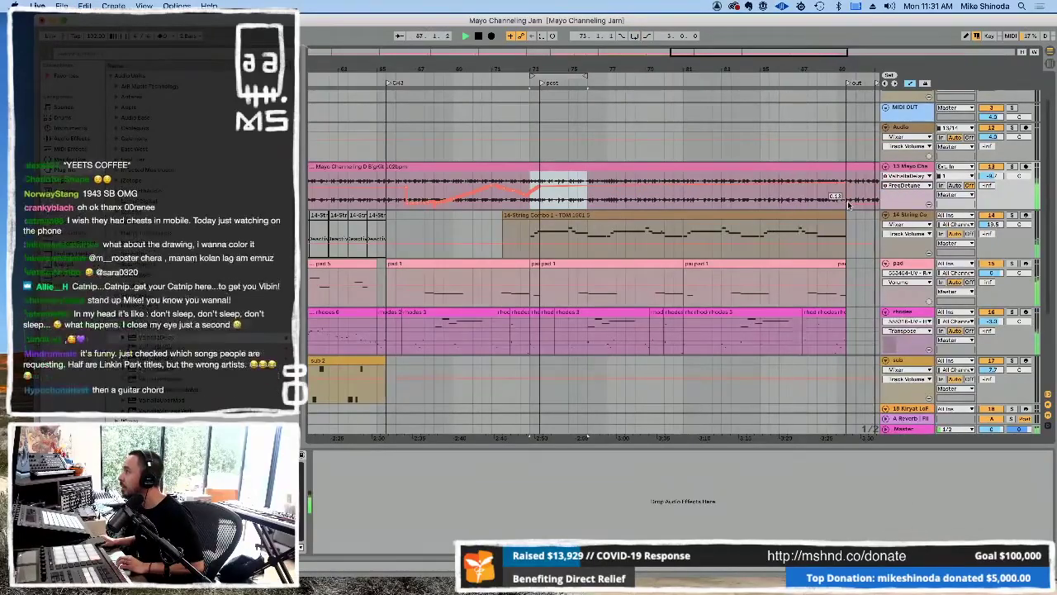
mouse_move(834, 70)
mouse_down()
mouse_move(652, 73)
mouse_move(578, 89)
mouse_move(534, 51)
mouse_up()
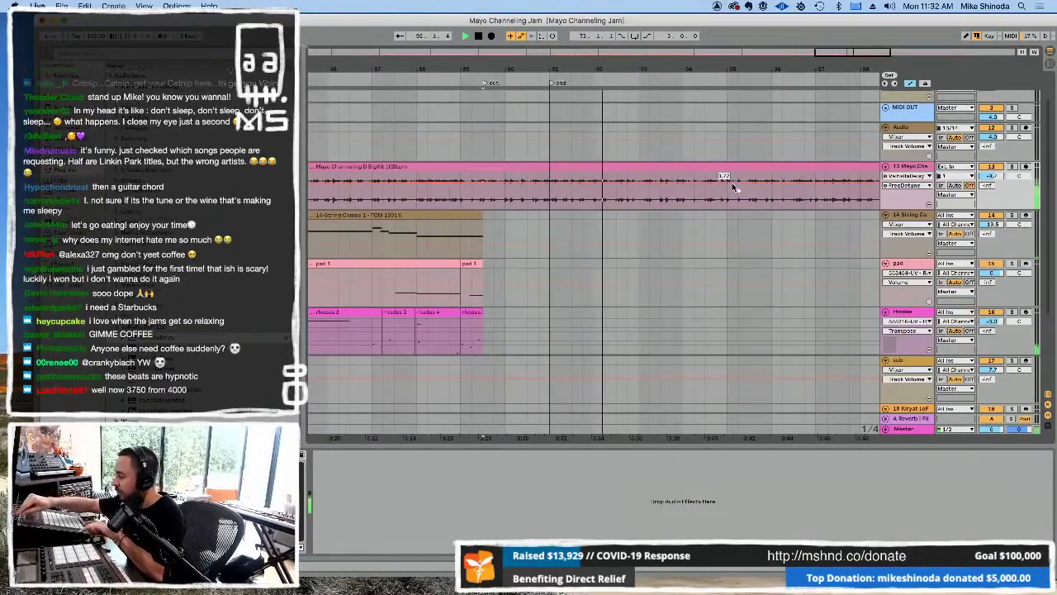
key(F9)
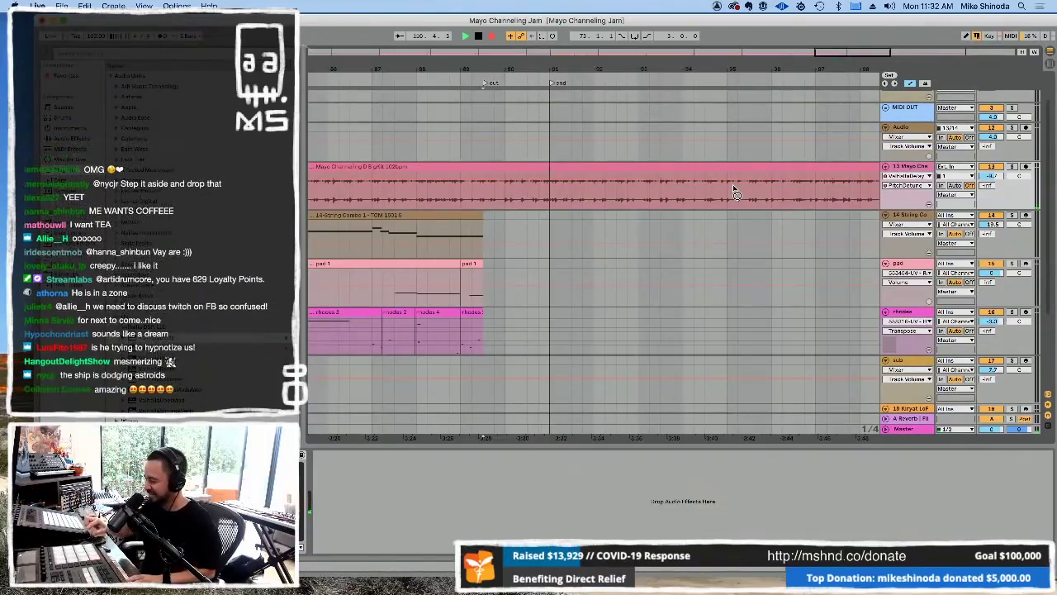
key(space)
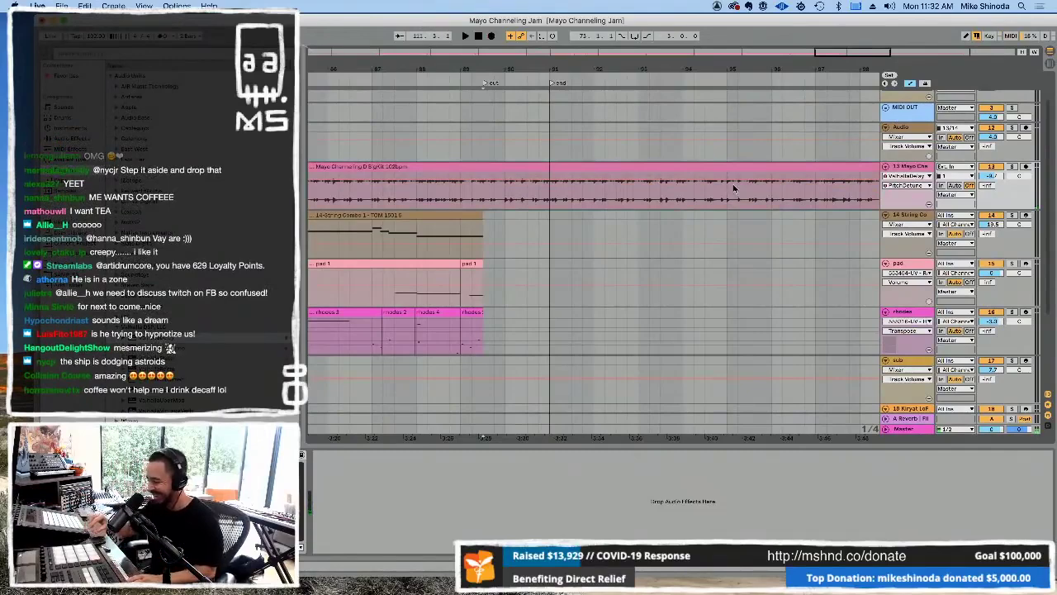
drag(674, 54, 660, 88)
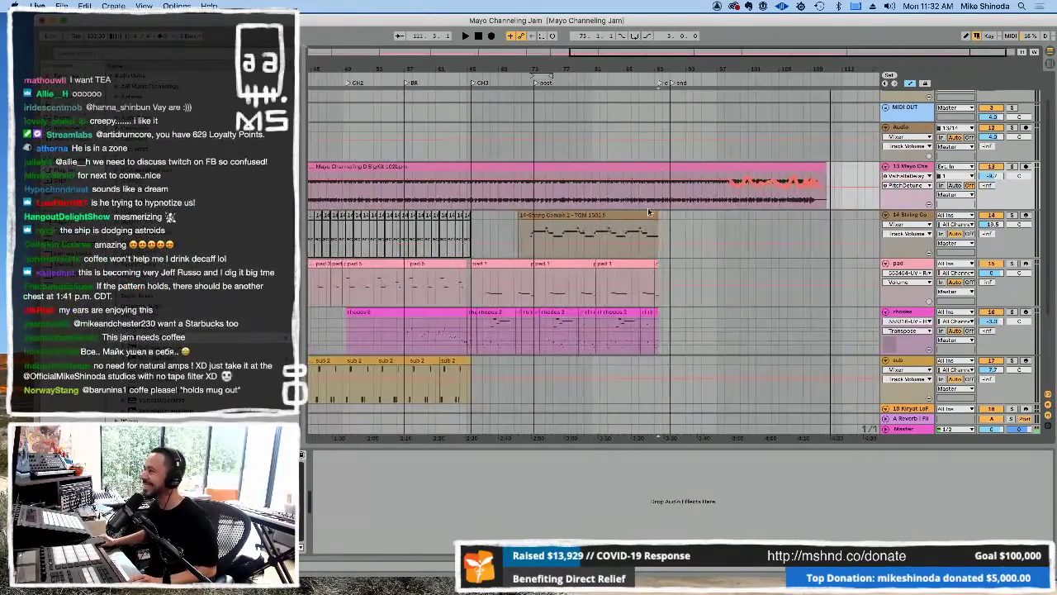
Play the arrangement from the beginning with the automation lanes shown.
click(911, 86)
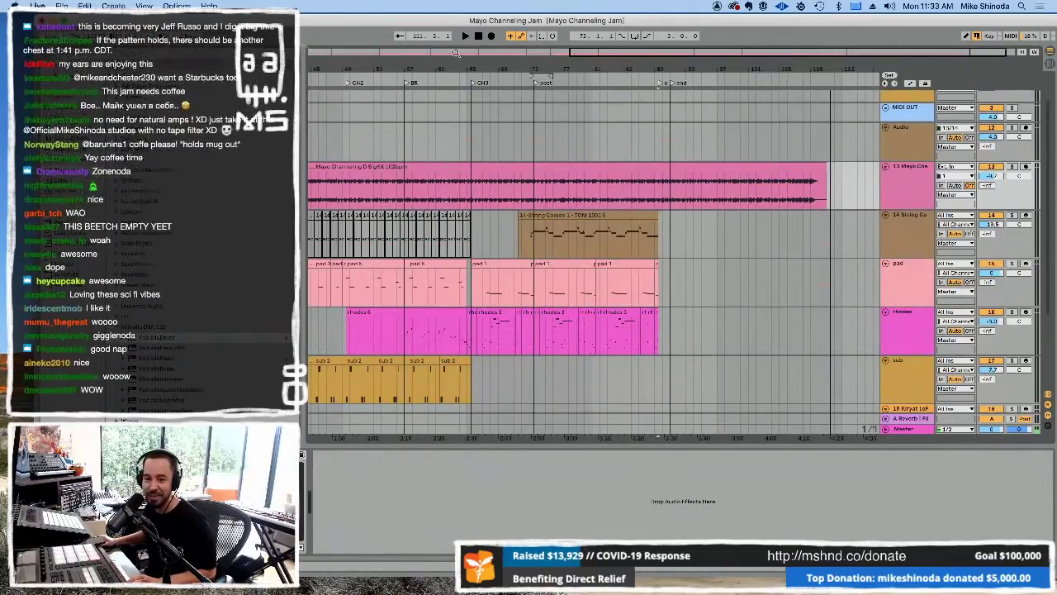
click(479, 36)
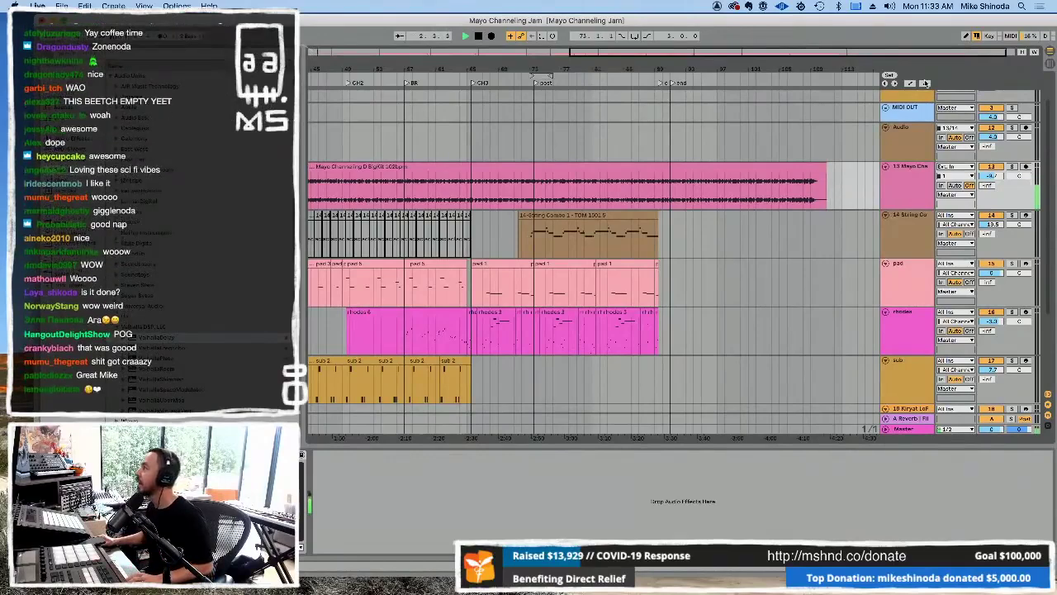
click(910, 84)
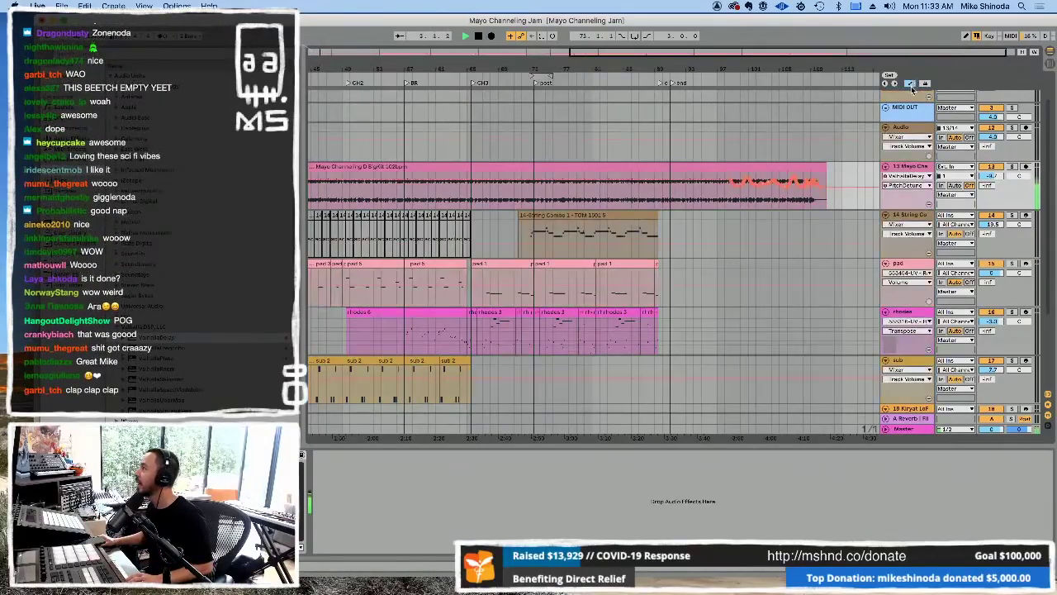
Show the ValhallaDelay Mix automation on the 13 Mayo Cha track and review it across the whole arrangement.
click(907, 186)
click(895, 201)
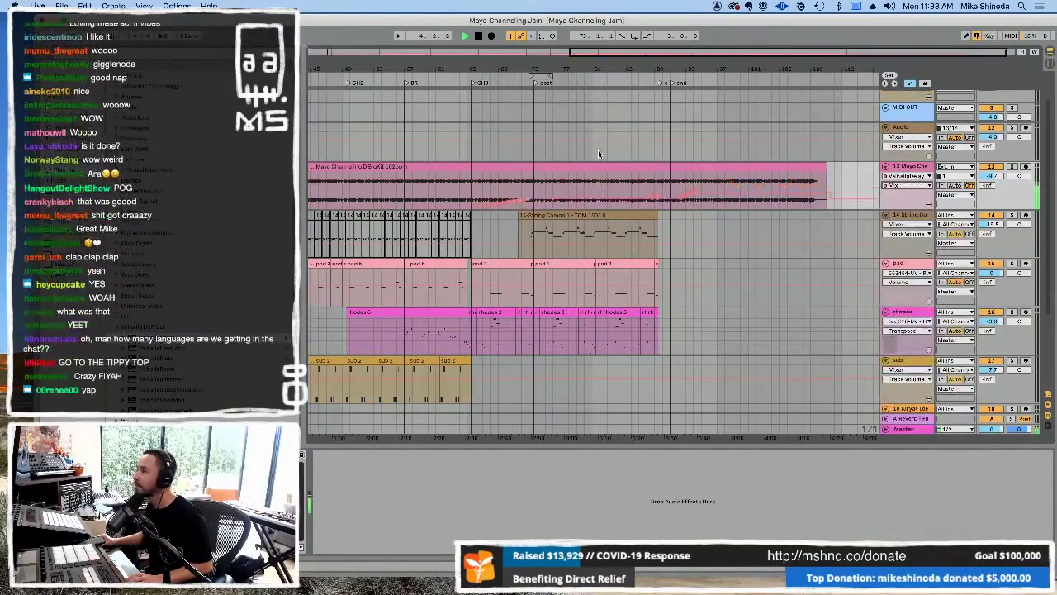
drag(446, 57, 450, 67)
scroll(317, 211, left, 10)
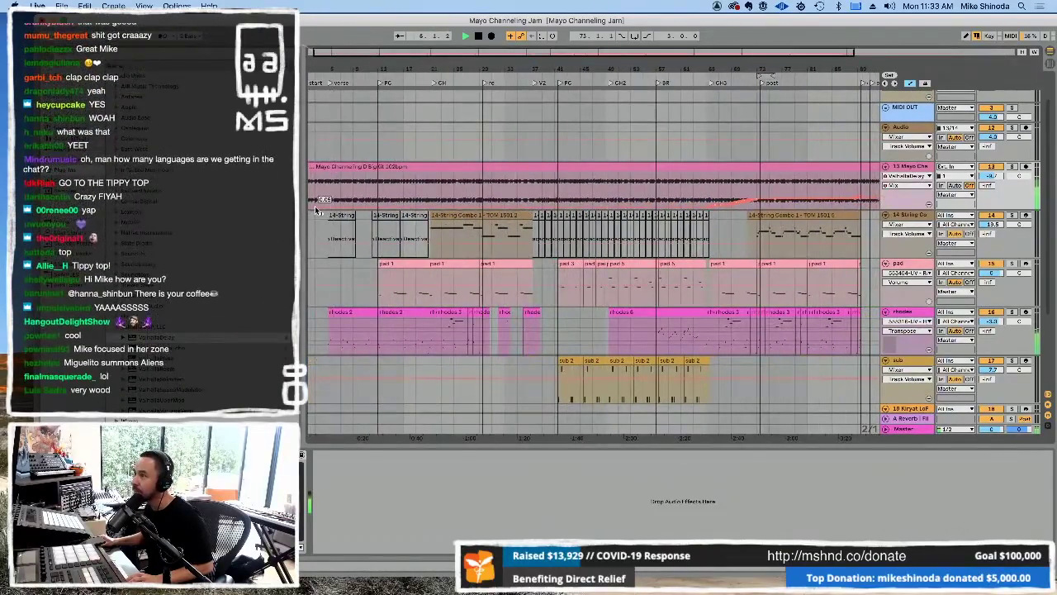
scroll(316, 211, left, 1)
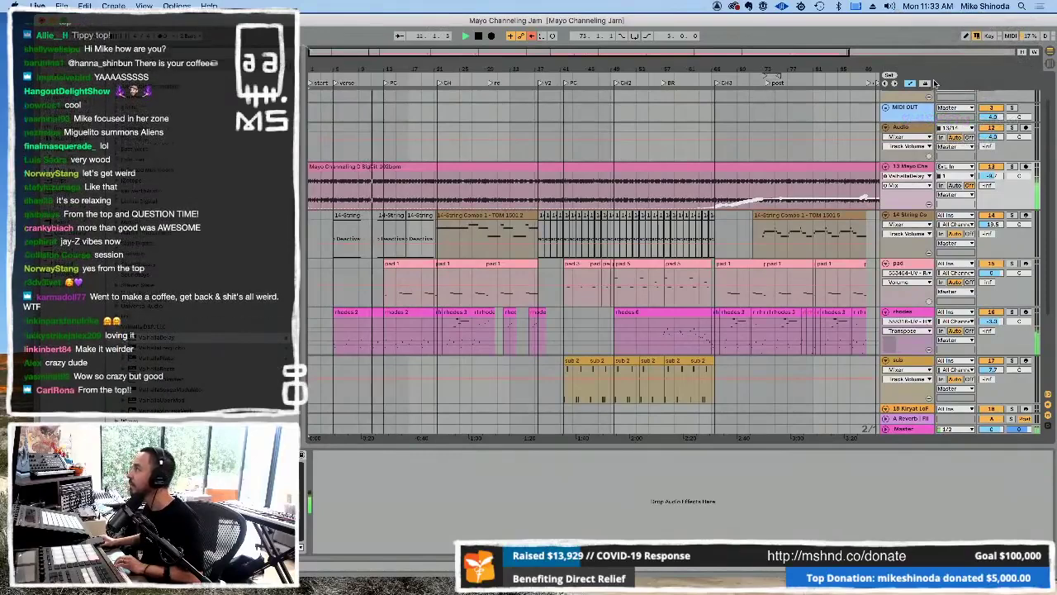
Hide the automation lanes and re-enable the overridden automation during playback.
click(925, 84)
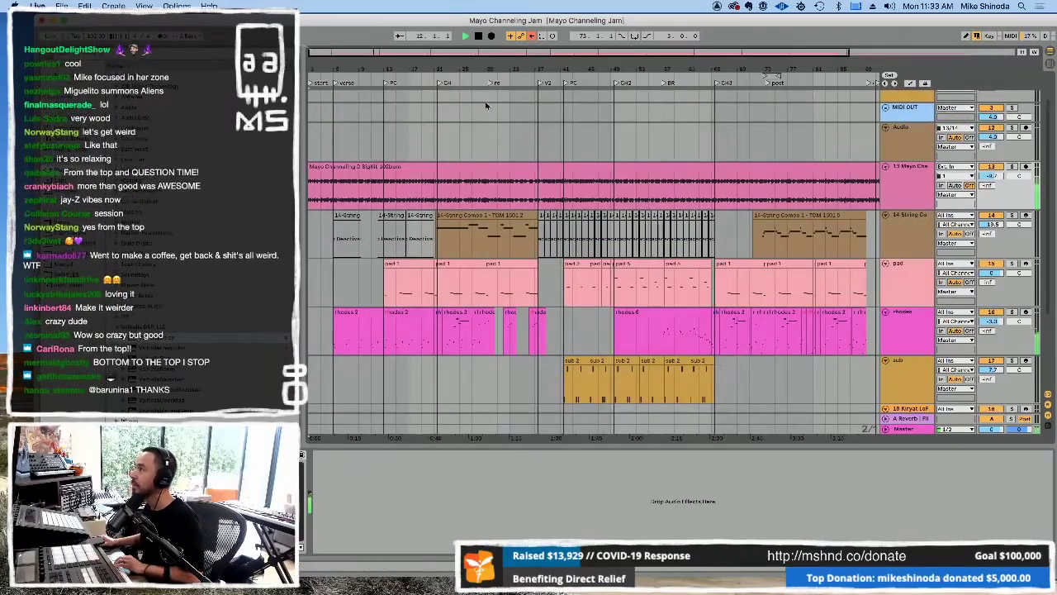
click(534, 36)
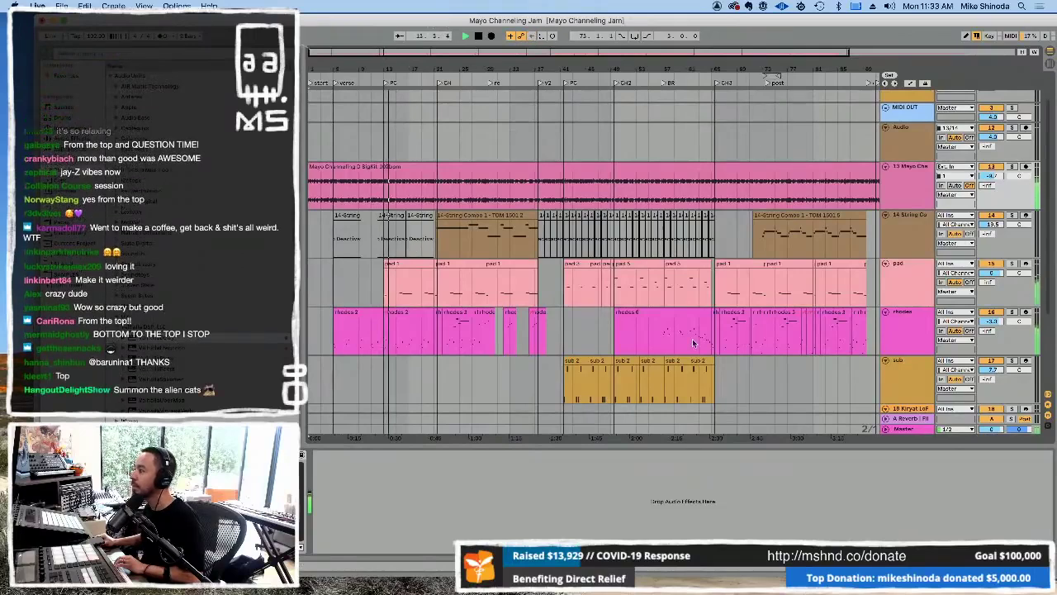
Loop eight bars of the post section, starting at the post marker at bar 73.
scroll(694, 343, down, 2)
scroll(812, 295, down, 4)
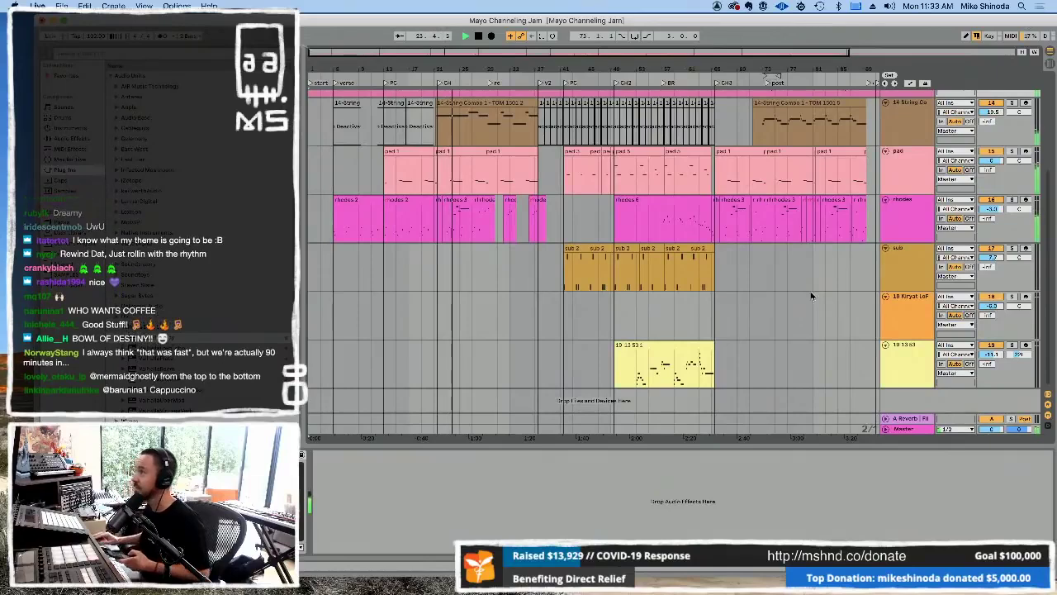
scroll(820, 126, right, 10)
scroll(510, 183, left, 5)
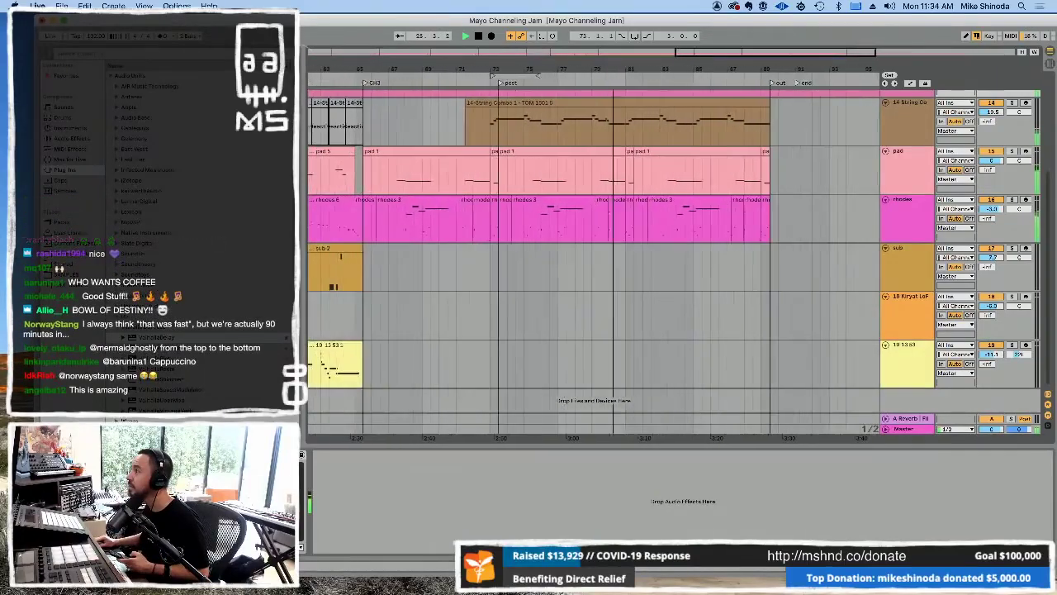
drag(501, 188, 625, 190)
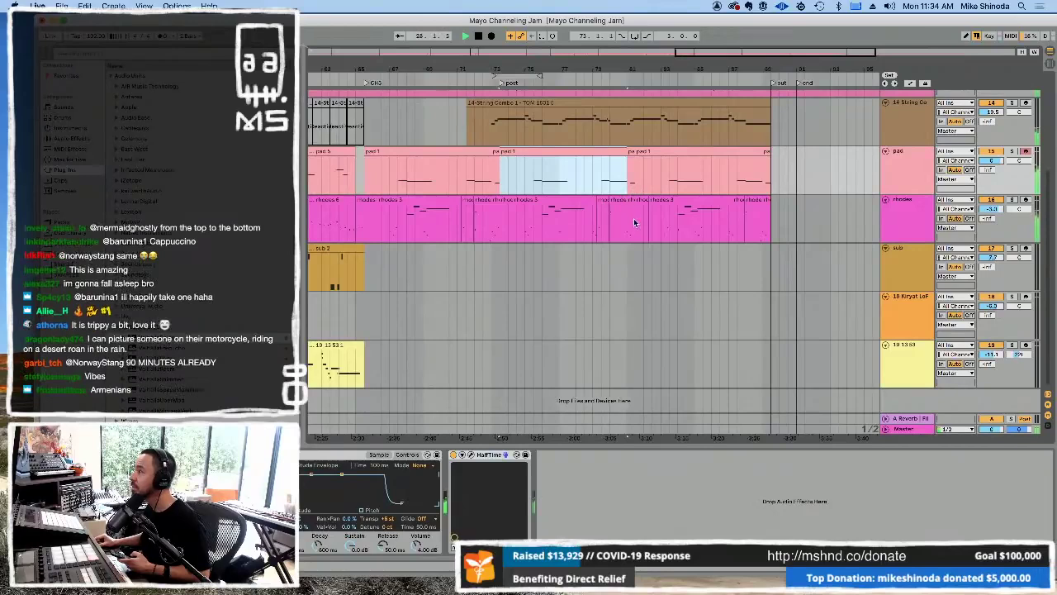
drag(625, 256, 491, 259)
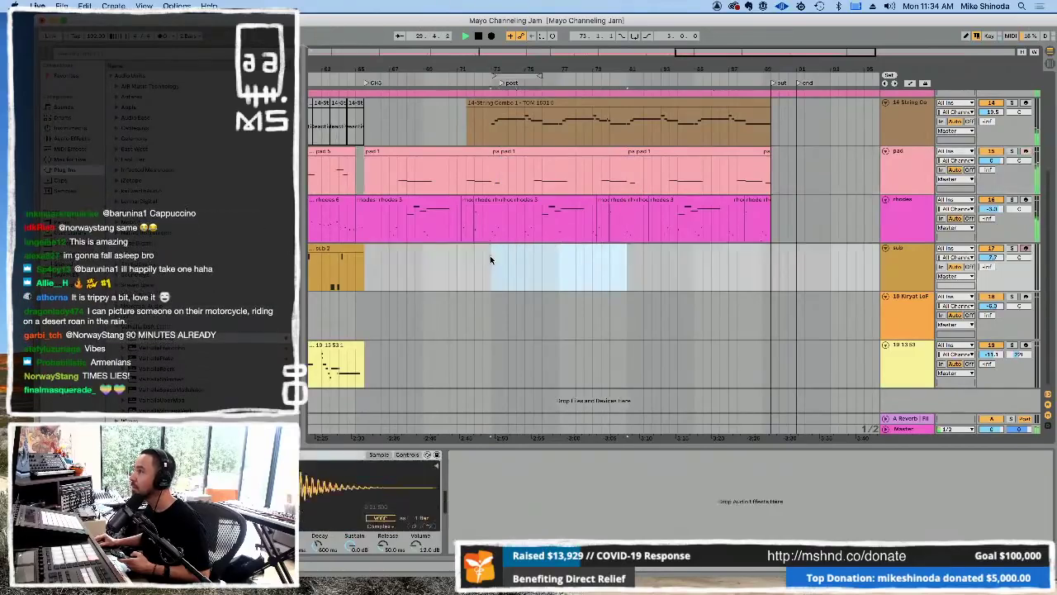
key(super+l)
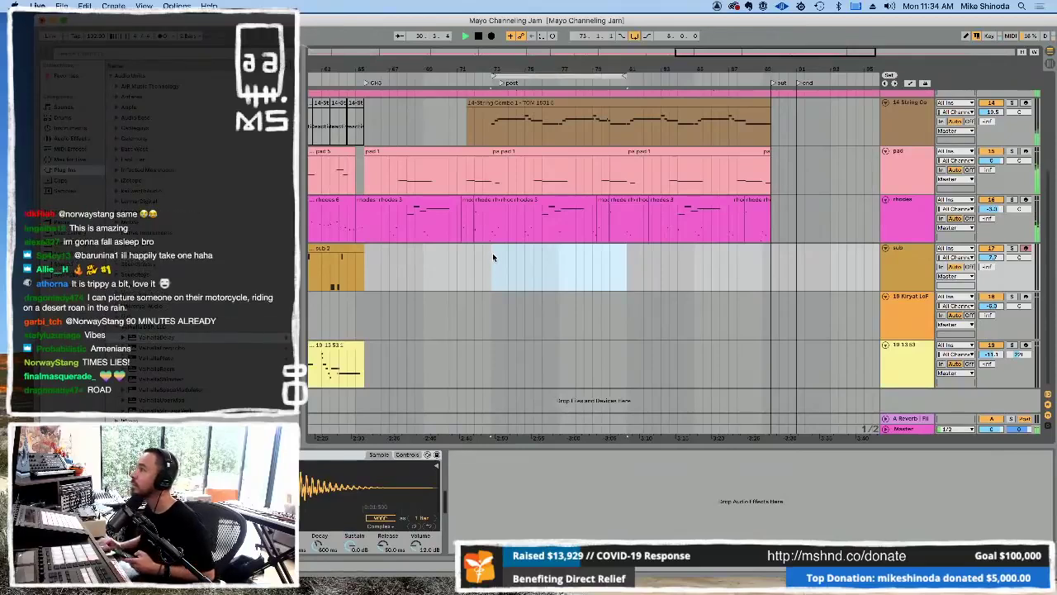
click(543, 76)
drag(550, 77, 558, 78)
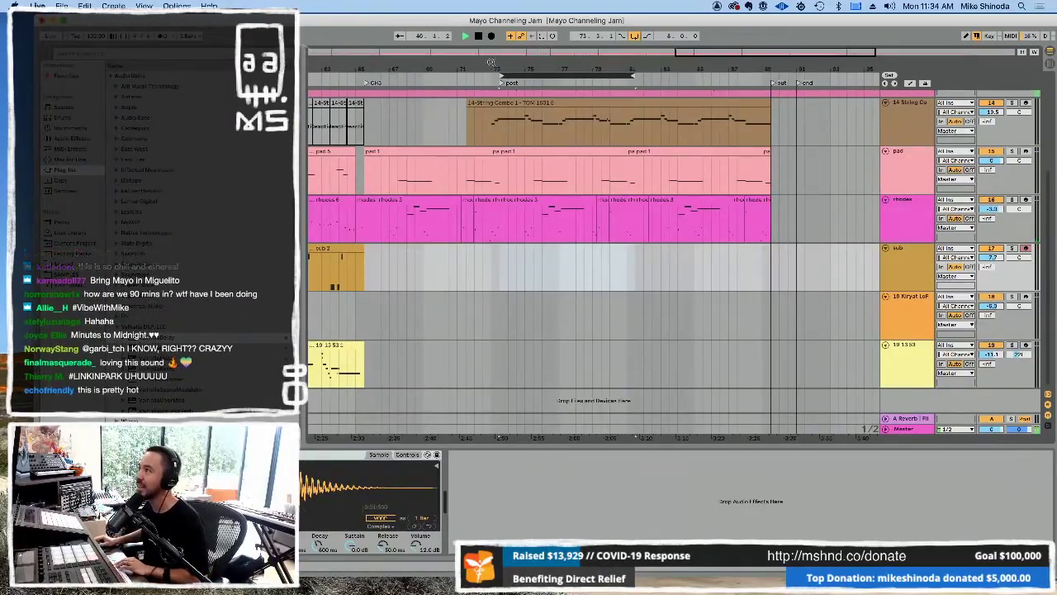
Insert a new audio track below the sub track, set its external input to 13/14, and arm it for recording.
drag(493, 70, 648, 75)
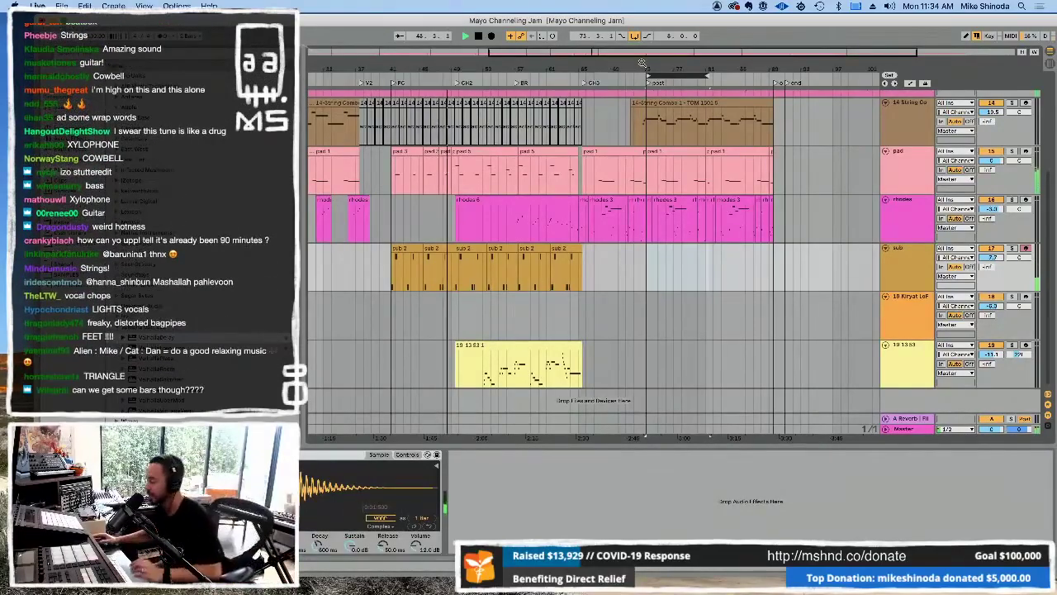
key(super+t)
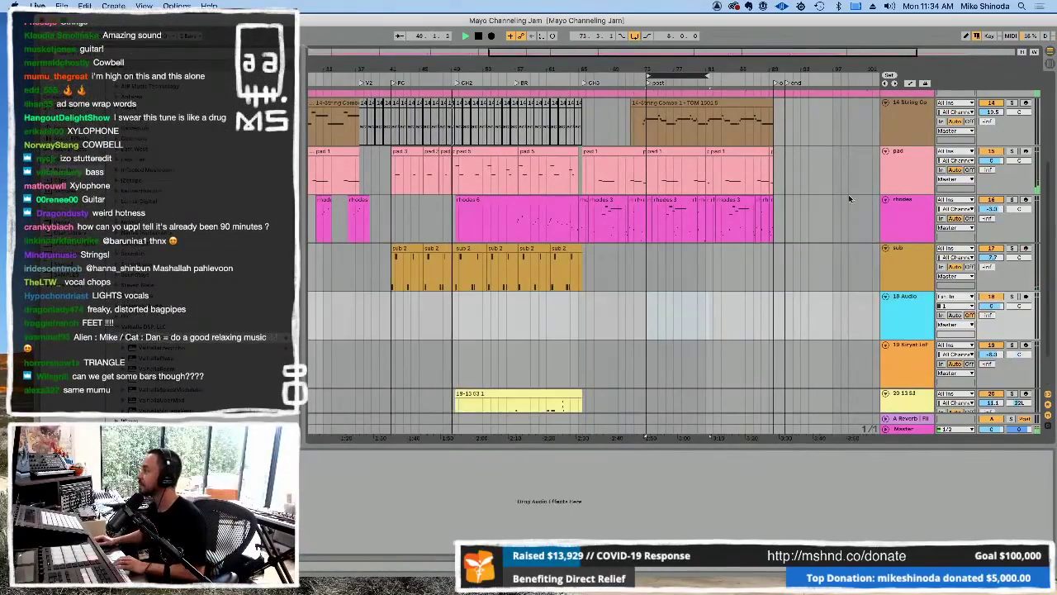
click(964, 299)
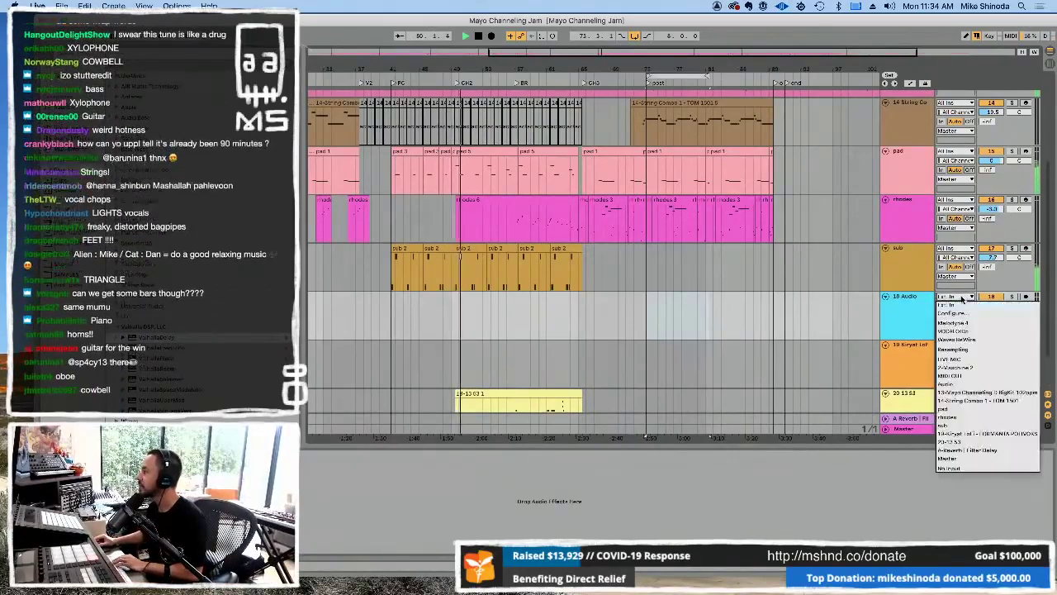
click(904, 307)
click(954, 307)
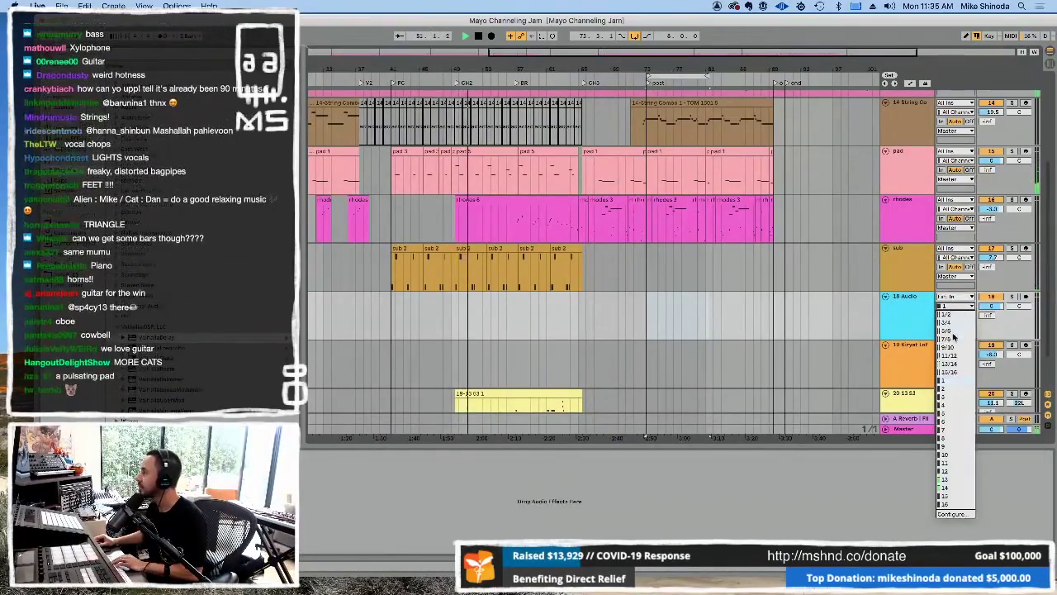
click(956, 364)
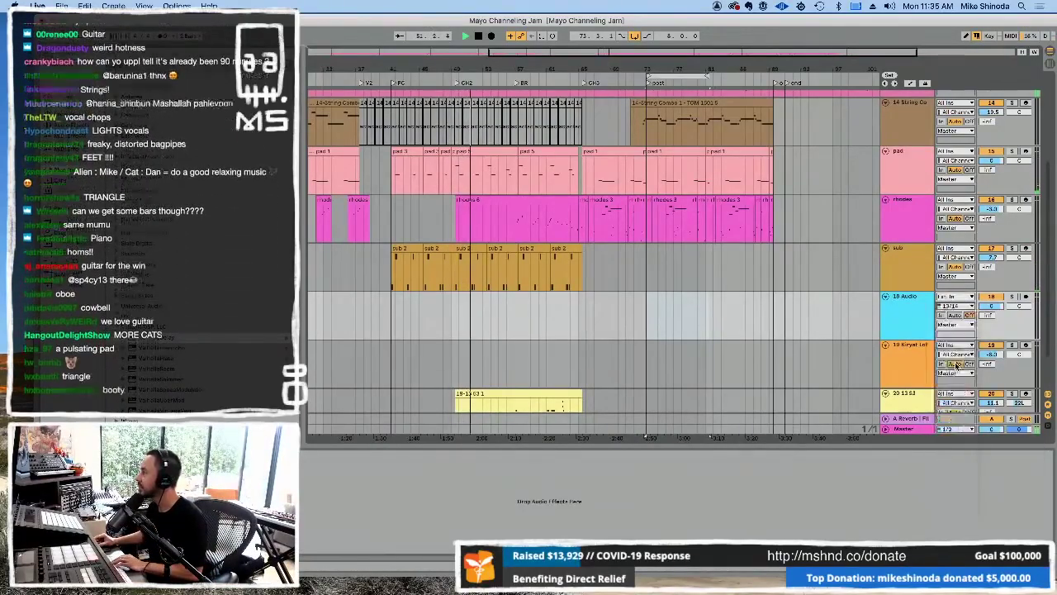
click(956, 316)
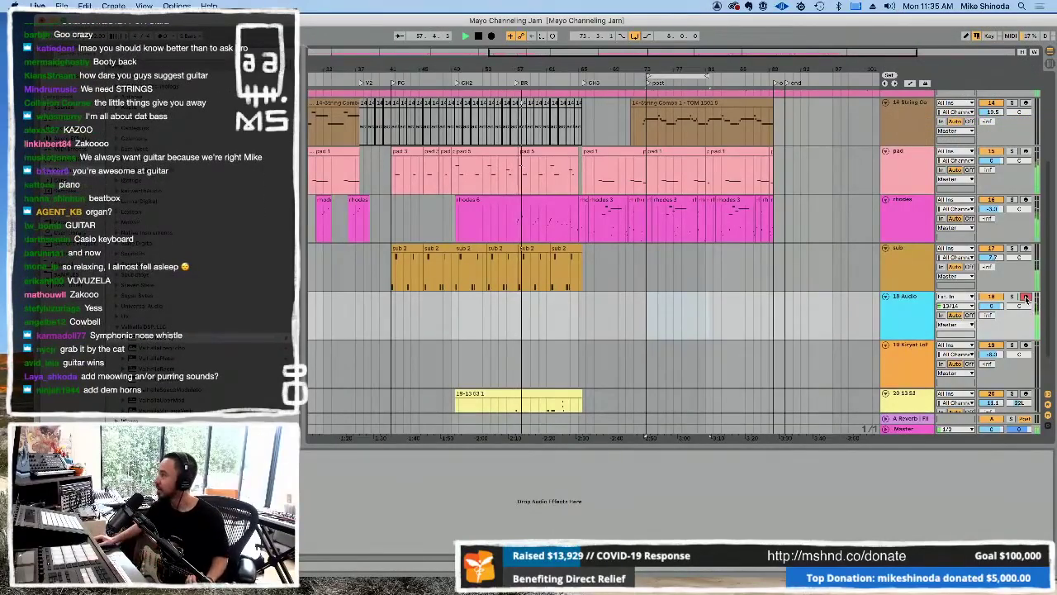
Check the new audio track's level in the Session mixer and set its volume to about -4.9 dB.
mouse_move(992, 309)
mouse_down()
mouse_move(992, 322)
mouse_move(996, 309)
mouse_up()
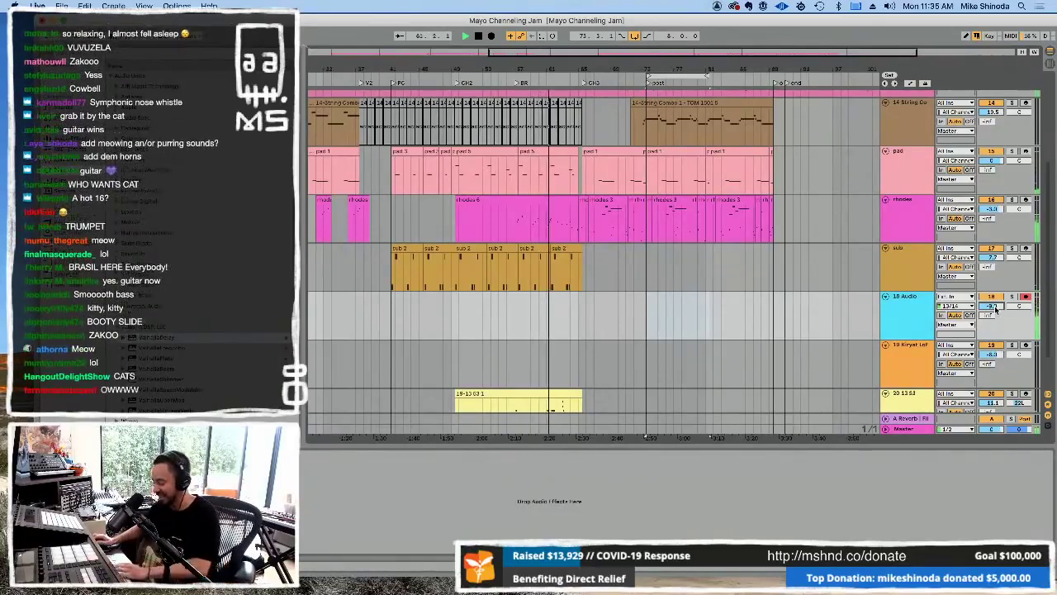
key(Tab)
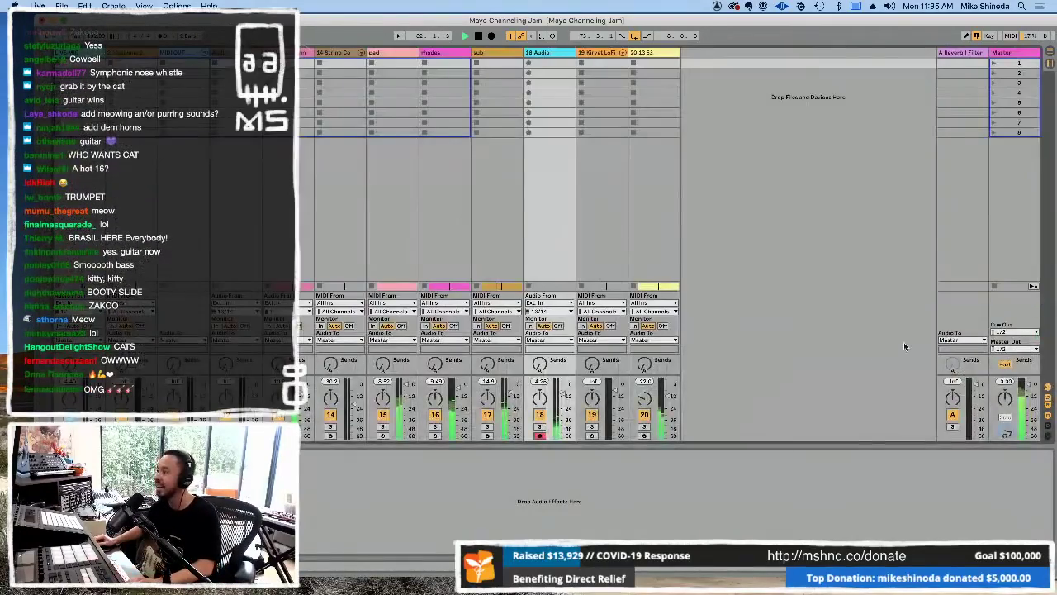
key(Tab)
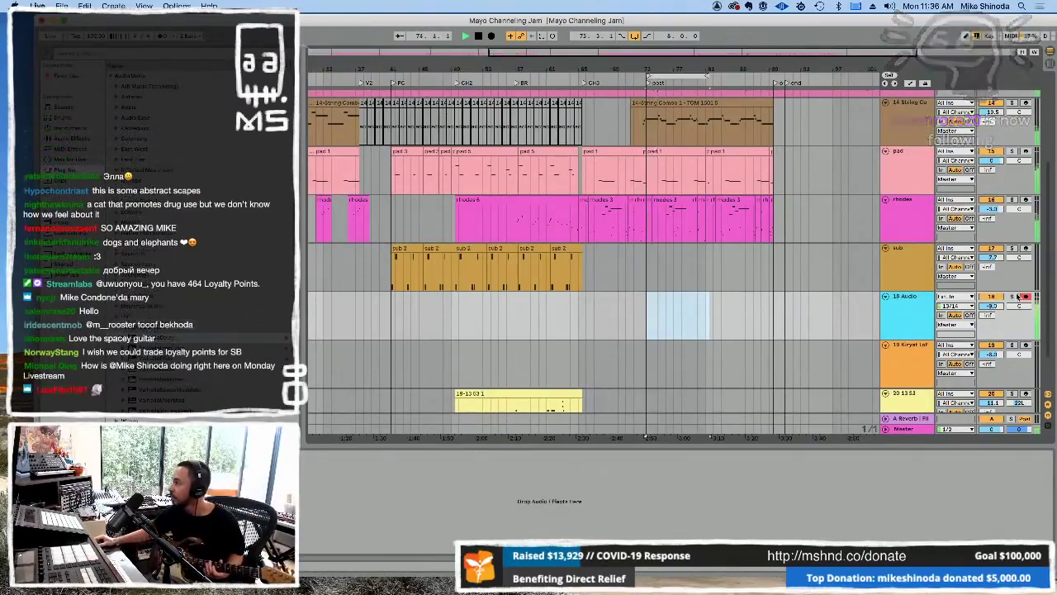
drag(993, 309, 993, 318)
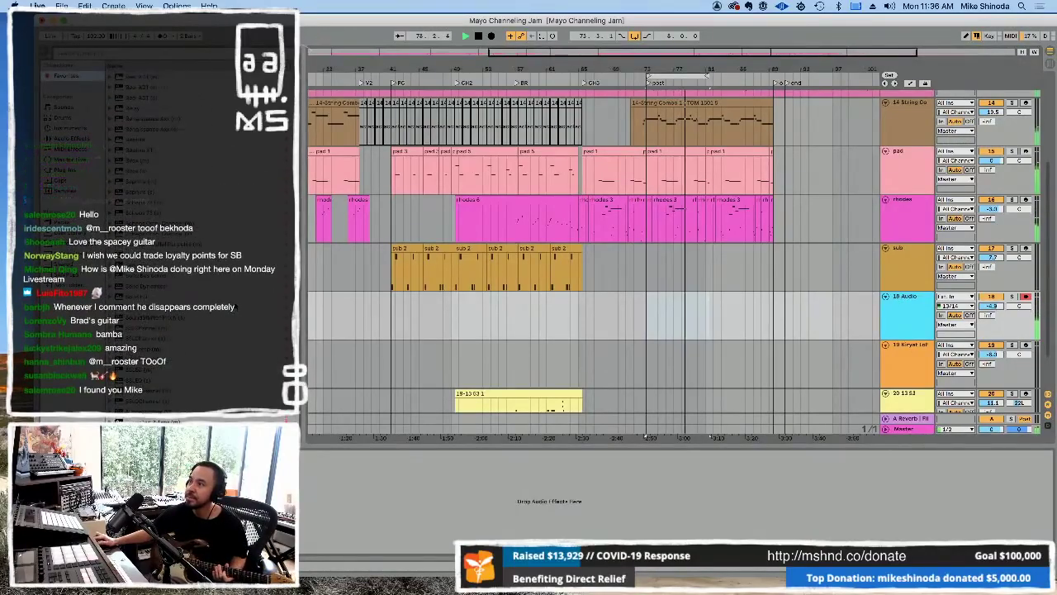
Look through the browser's Favorites collection for an effect to use on the new audio track.
scroll(235, 305, down, 3)
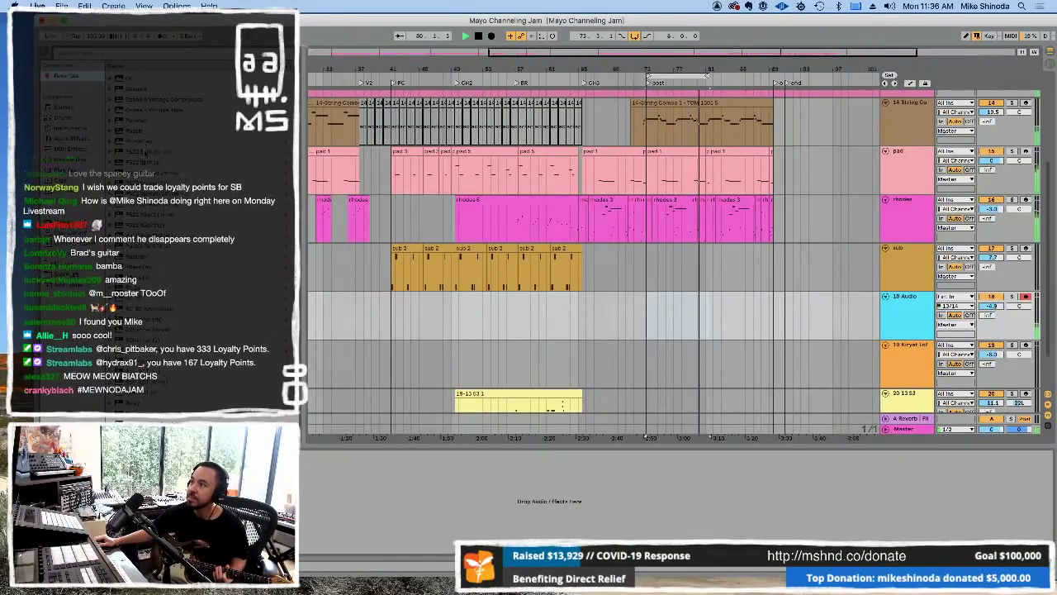
scroll(144, 151, down, 3)
scroll(147, 151, down, 2)
scroll(150, 151, down, 2)
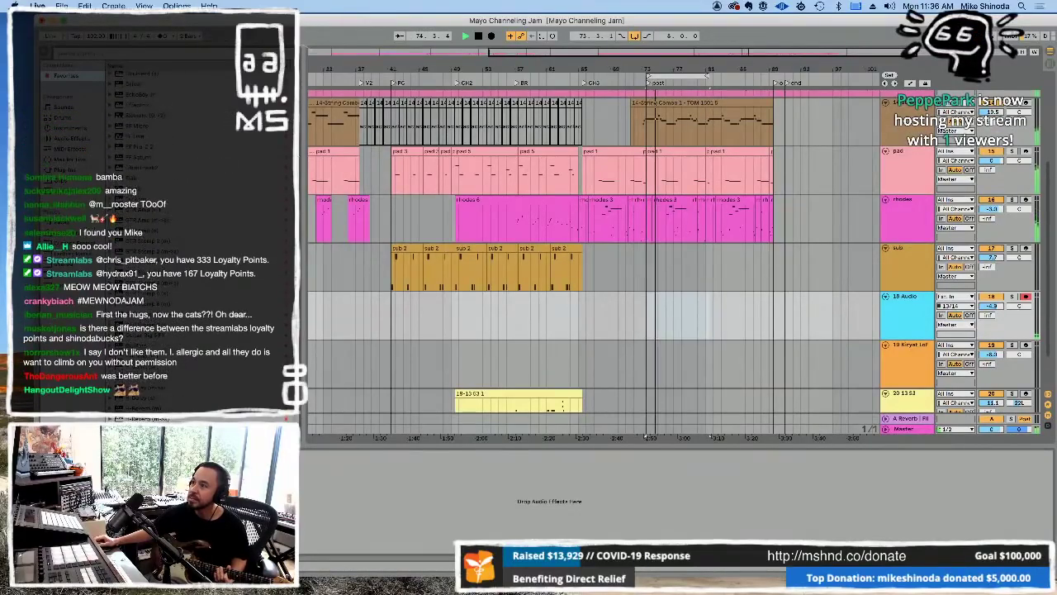
scroll(150, 151, down, 2)
scroll(149, 151, down, 2)
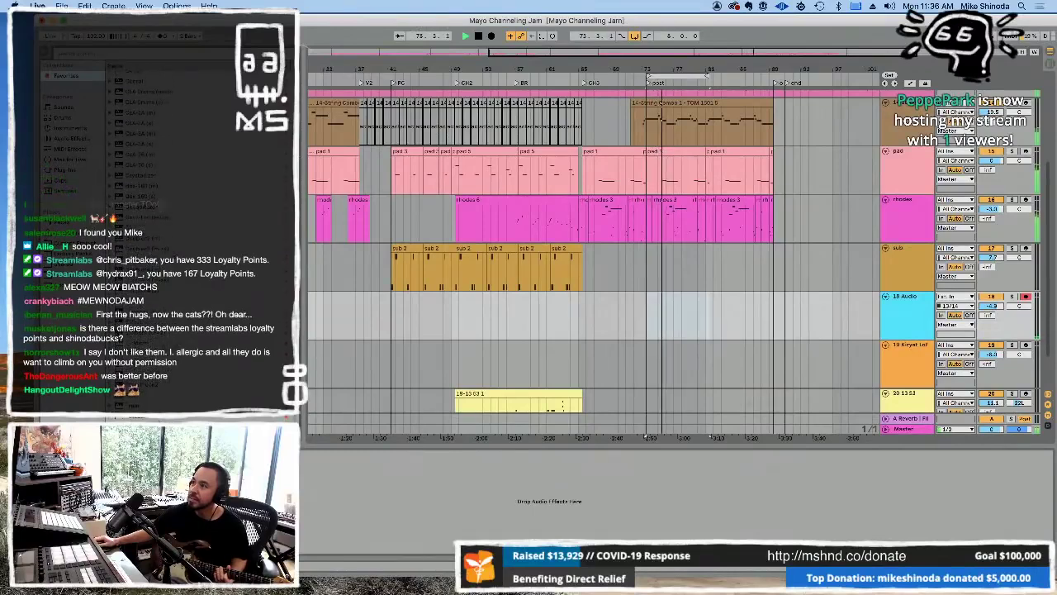
scroll(149, 152, down, 2)
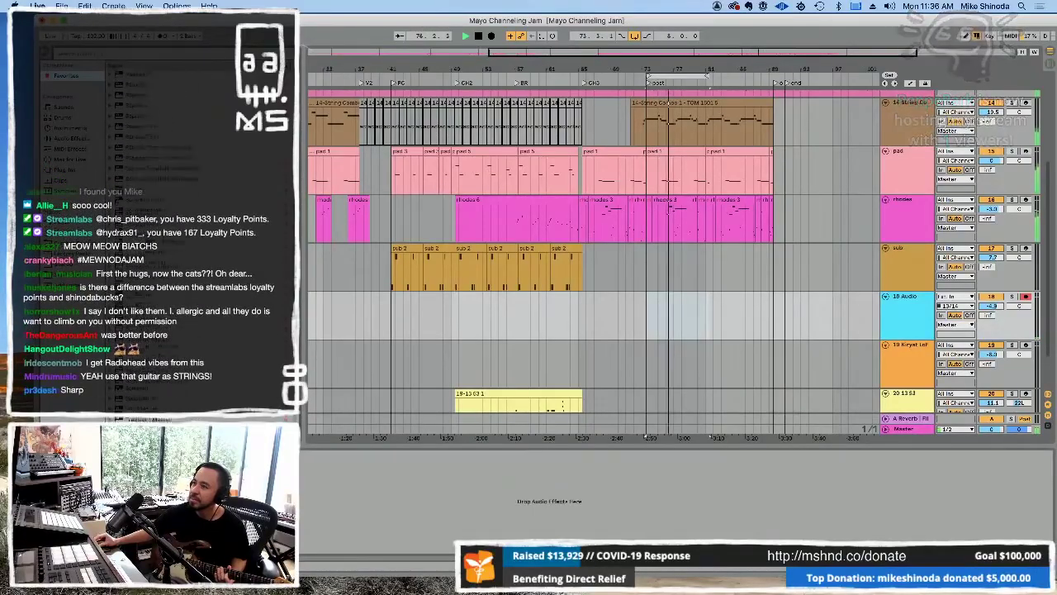
scroll(150, 151, down, 2)
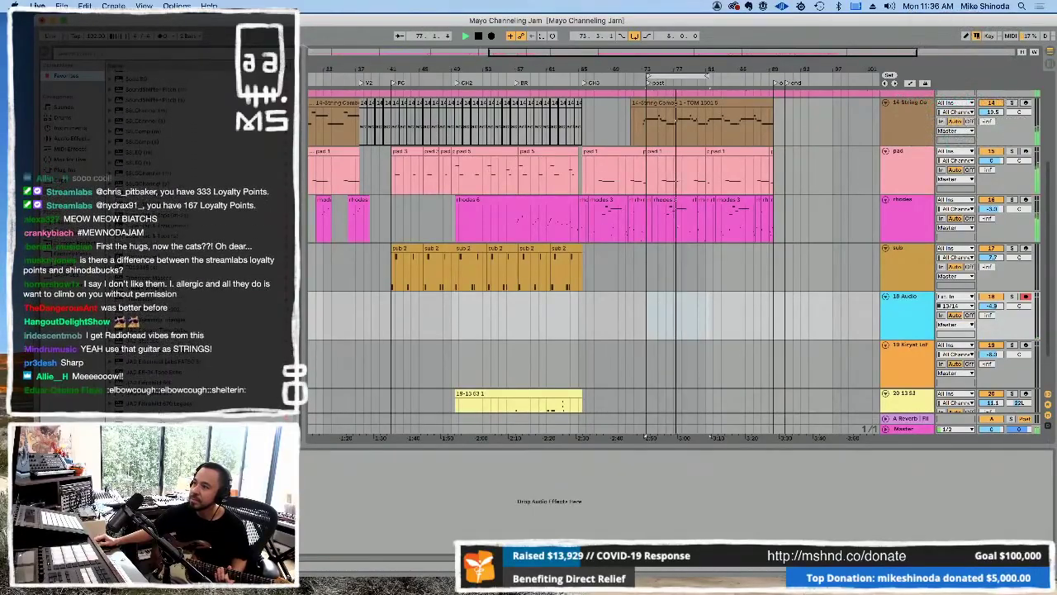
Find the Soundtoys PanMan plug-in among the Audio Units and load it onto the new audio track.
click(65, 169)
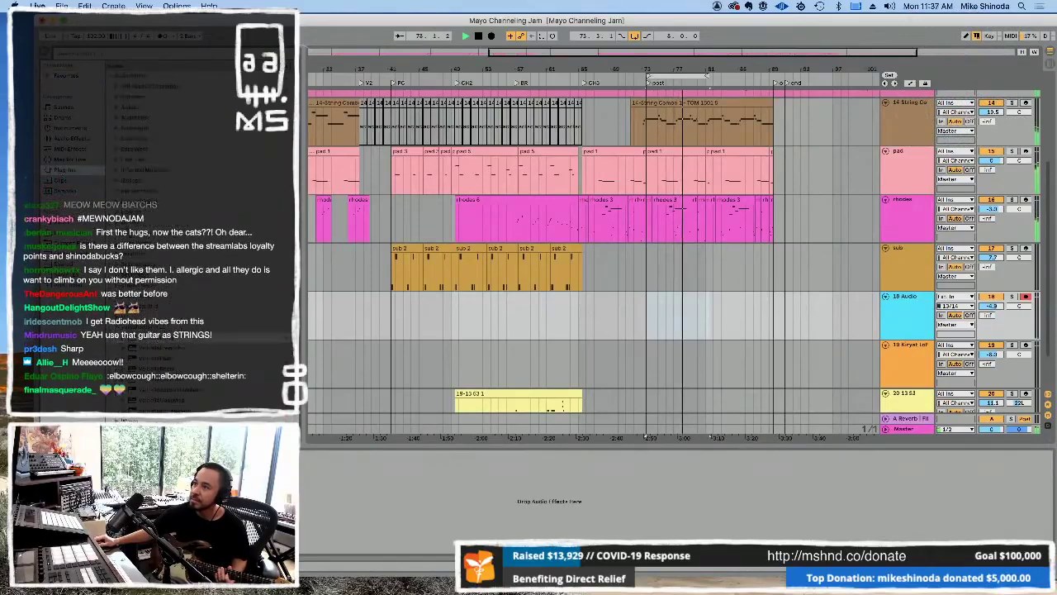
scroll(122, 169, up, 3)
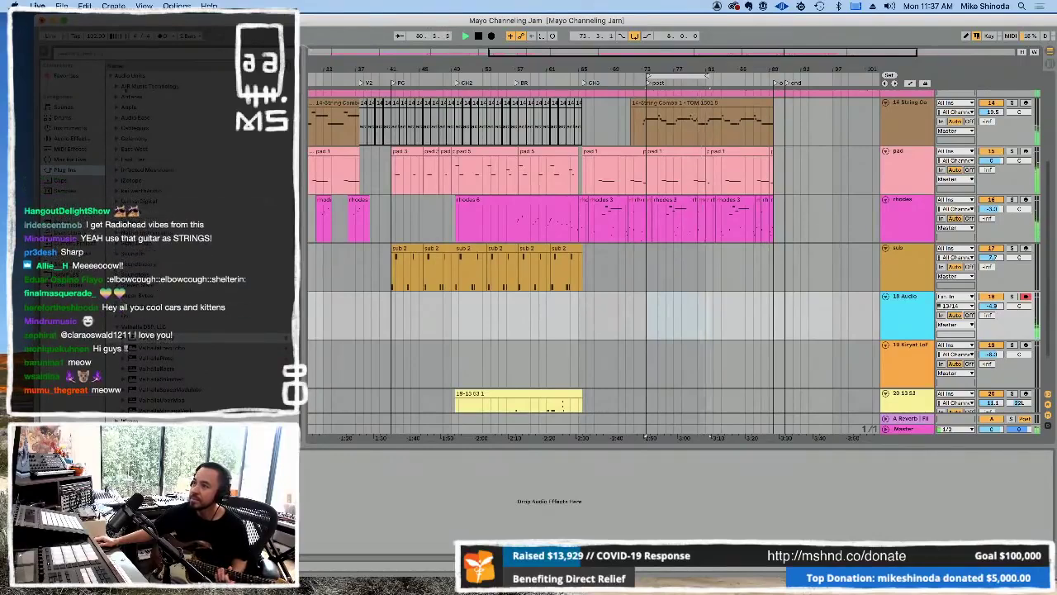
click(114, 75)
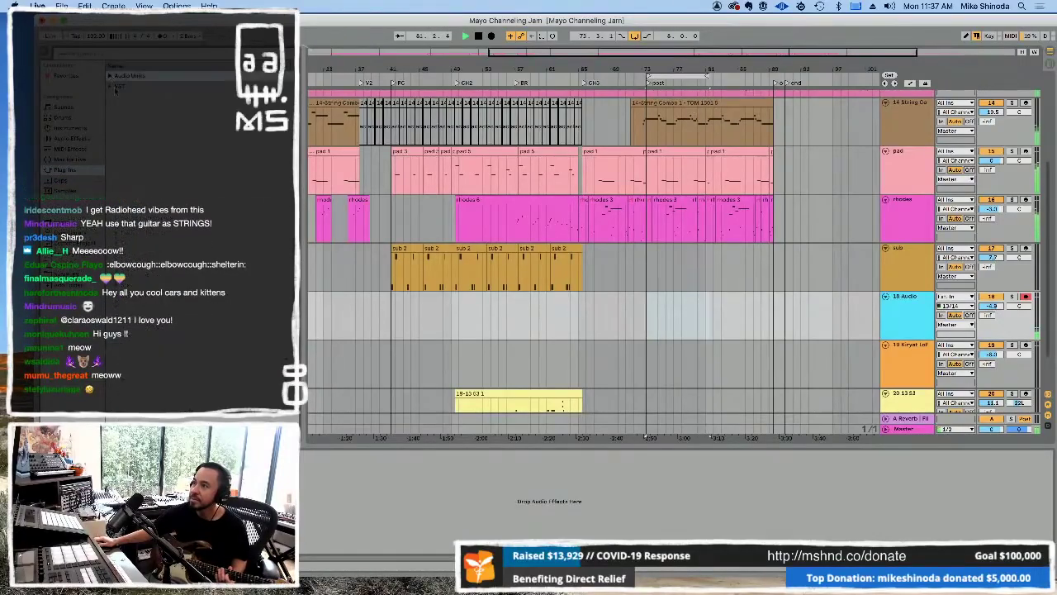
click(110, 86)
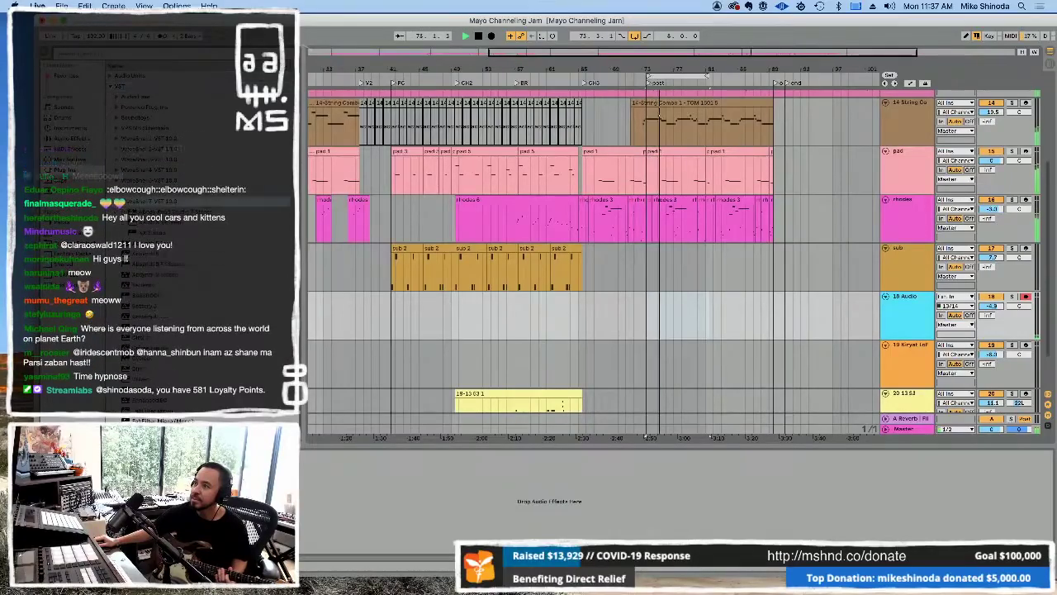
click(110, 75)
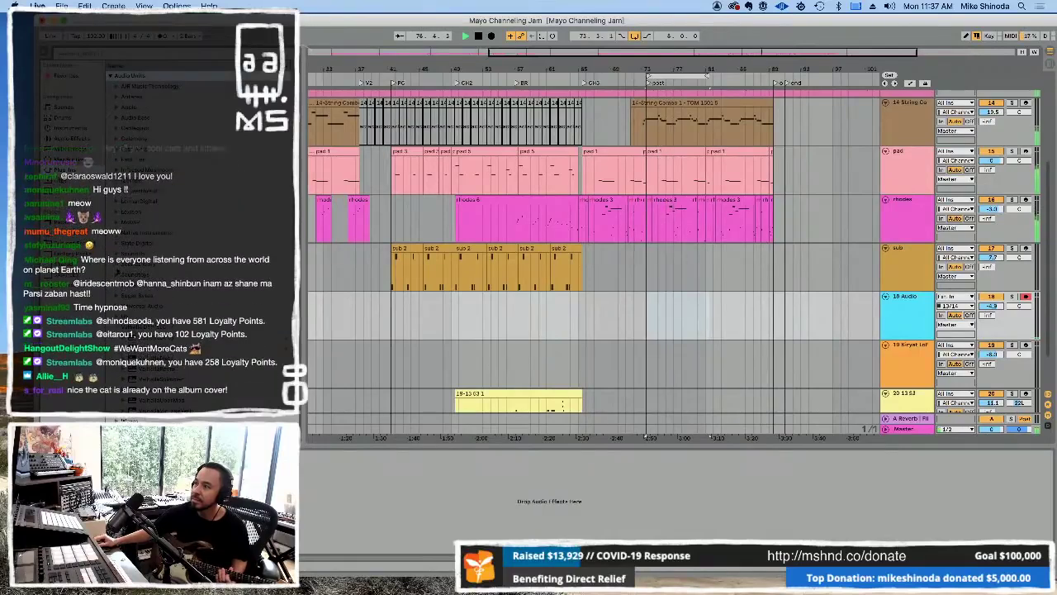
click(128, 274)
scroll(165, 248, down, 3)
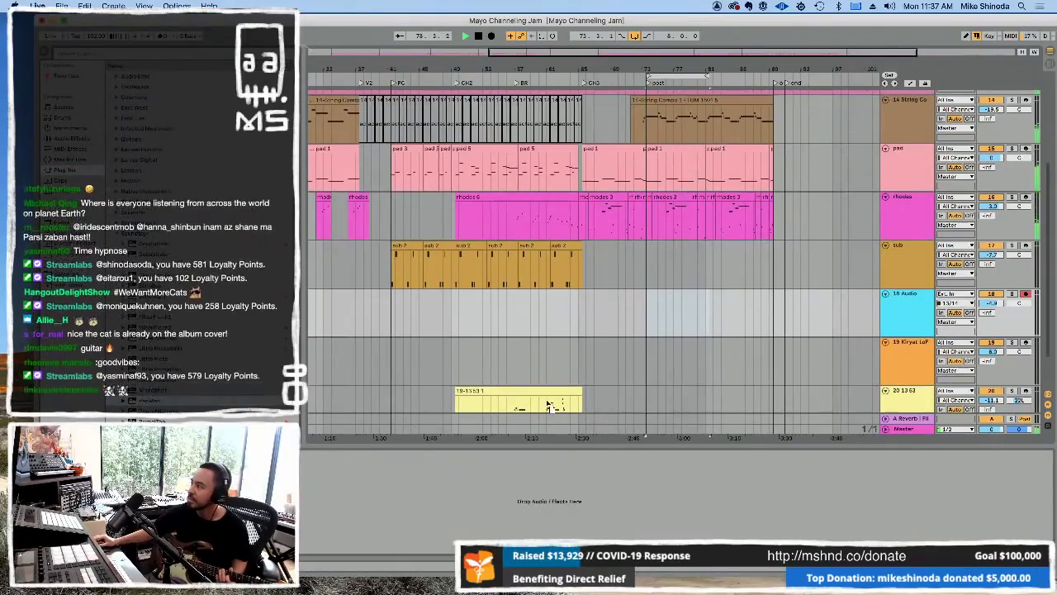
scroll(806, 416, down, 2)
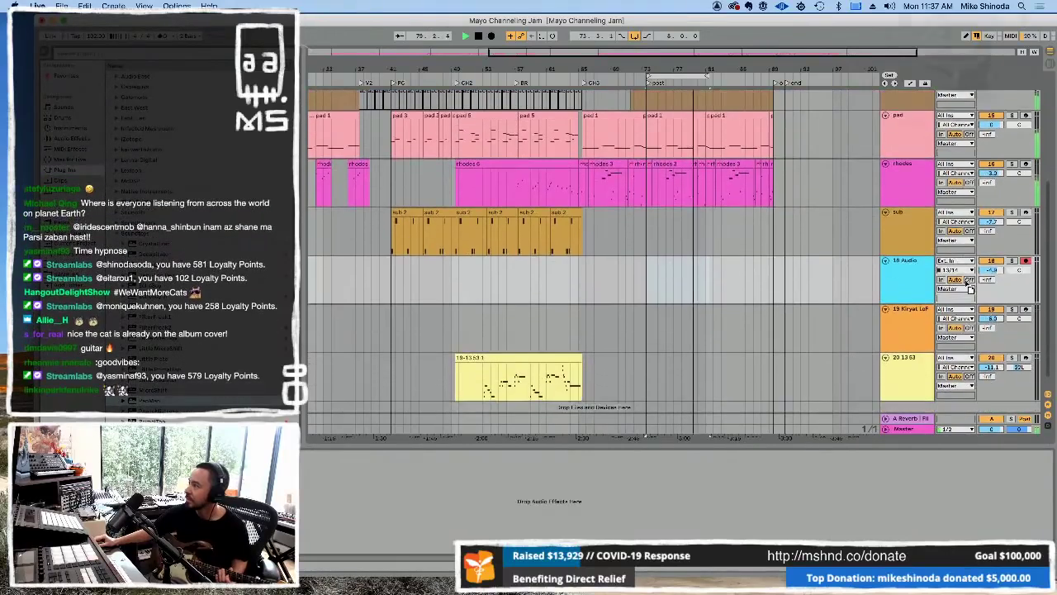
click(906, 266)
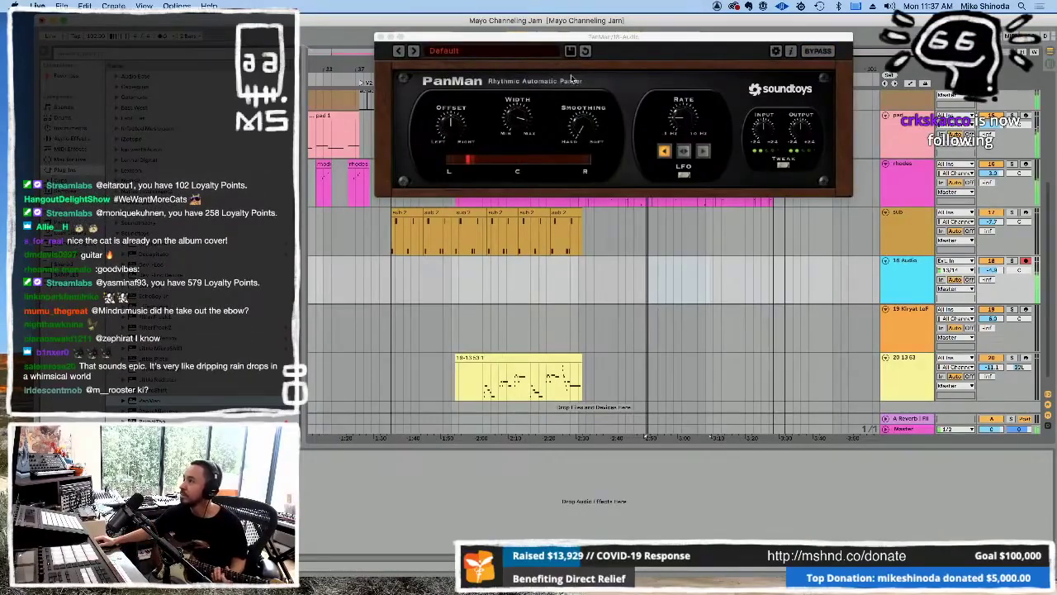
Load the user preset MS L R Panner in PanMan and raise its Width.
click(413, 50)
click(440, 51)
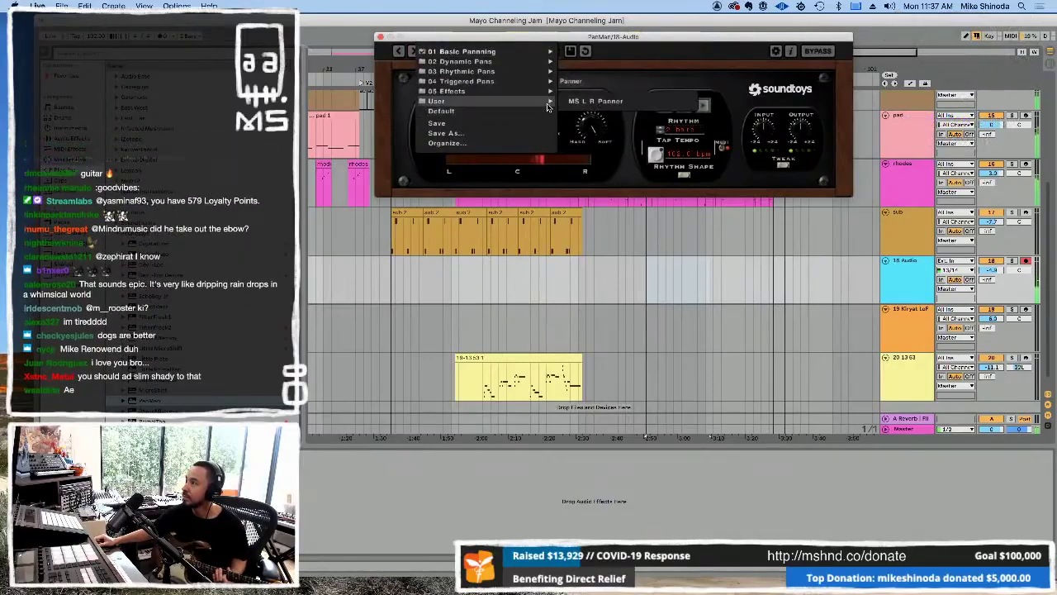
click(579, 107)
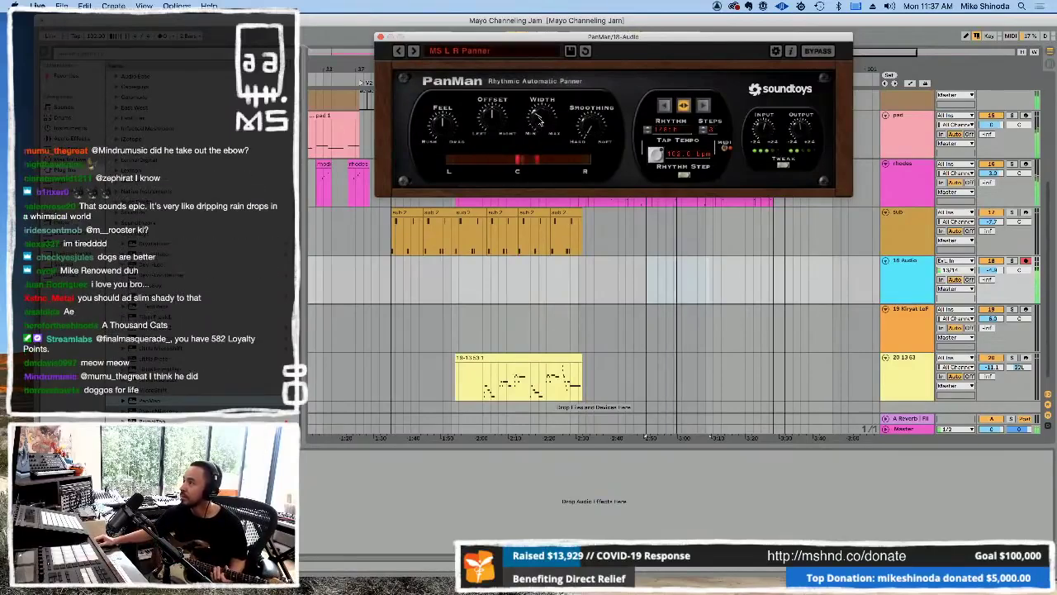
drag(537, 124, 540, 102)
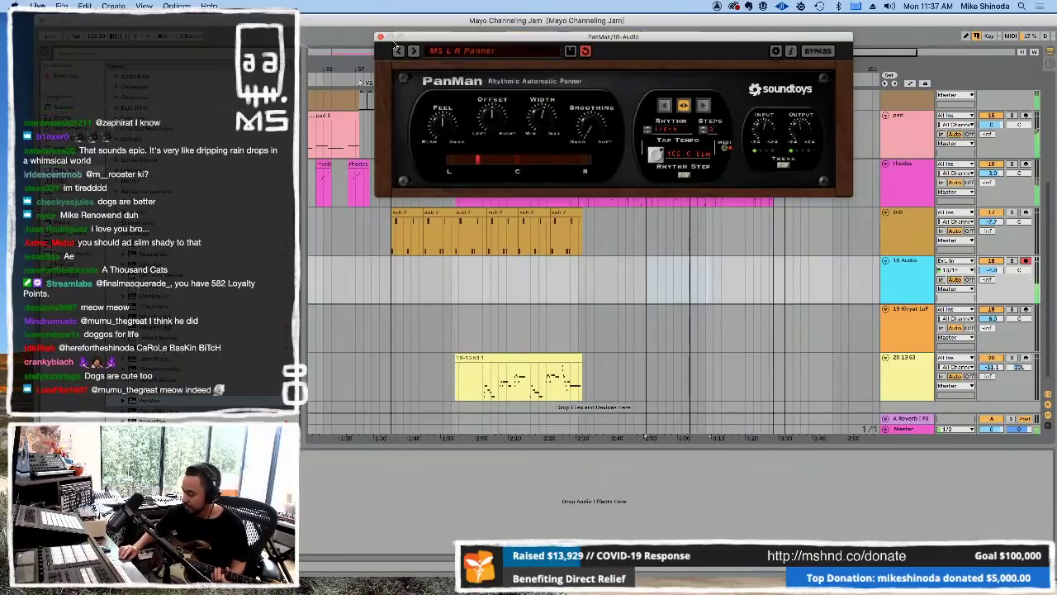
Toggle the Reduced Latency When Monitoring option and close the PanMan window.
click(176, 6)
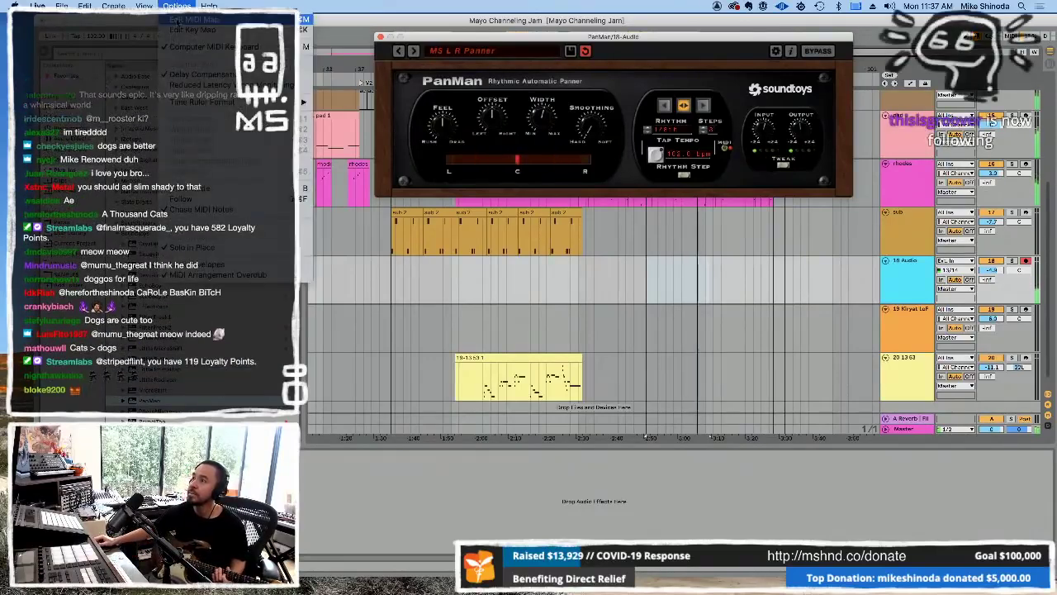
click(196, 91)
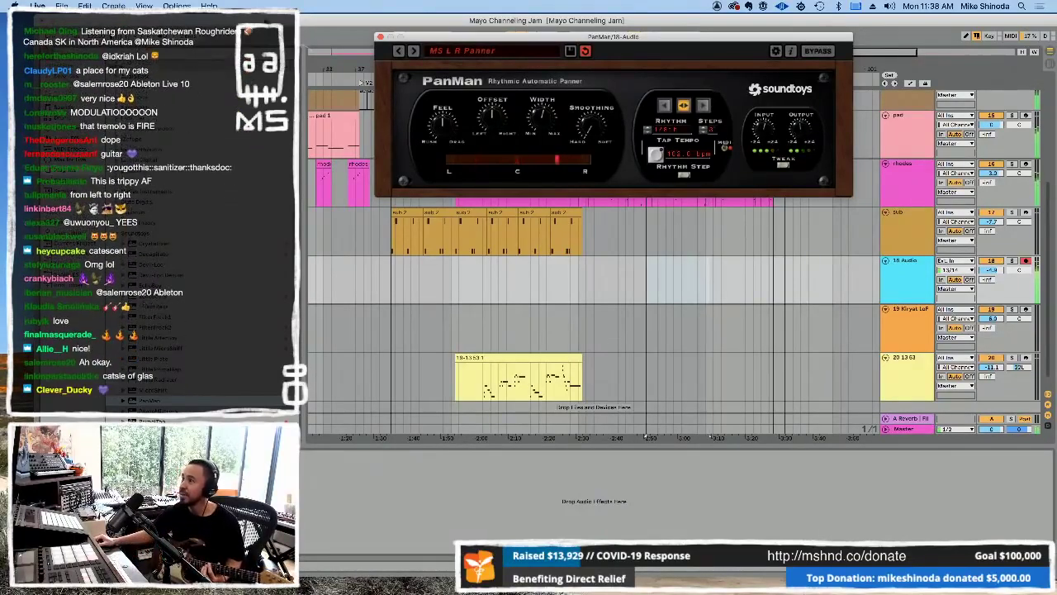
click(379, 37)
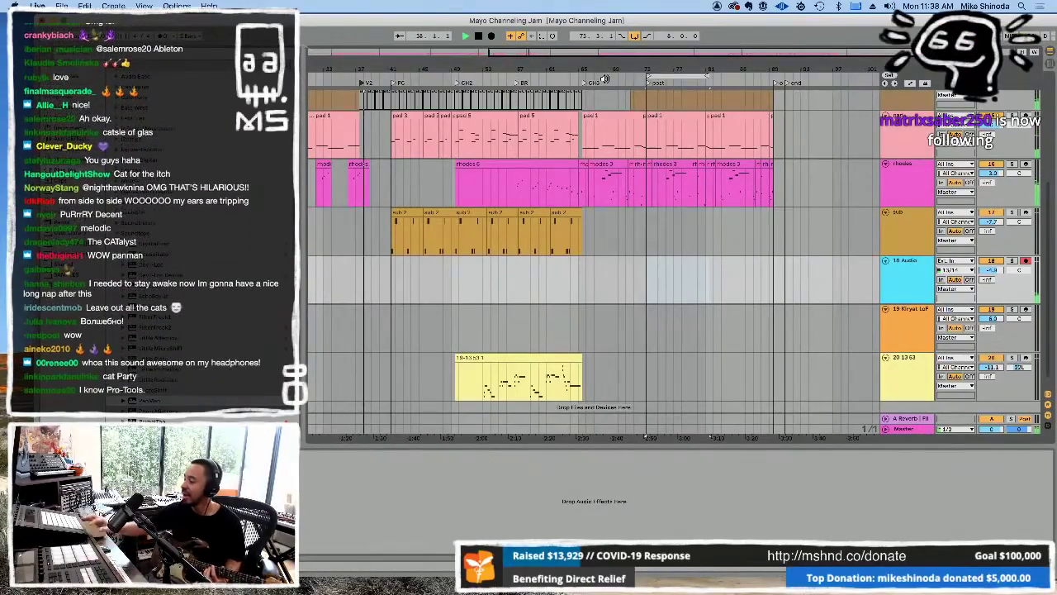
Record a guitar take on the armed audio track from the V2 section through past the end marker.
key(F9)
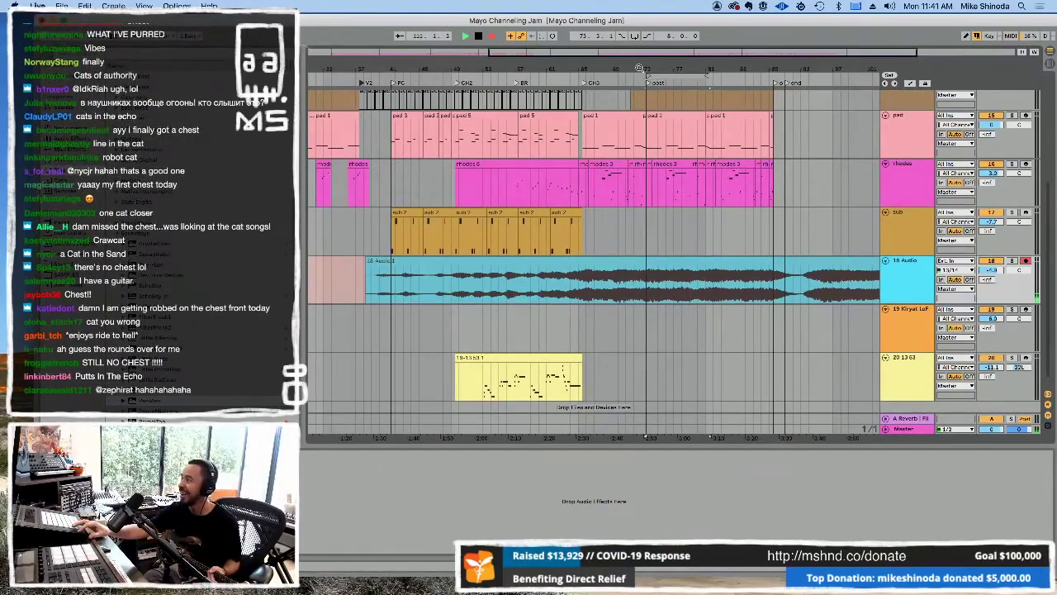
click(846, 132)
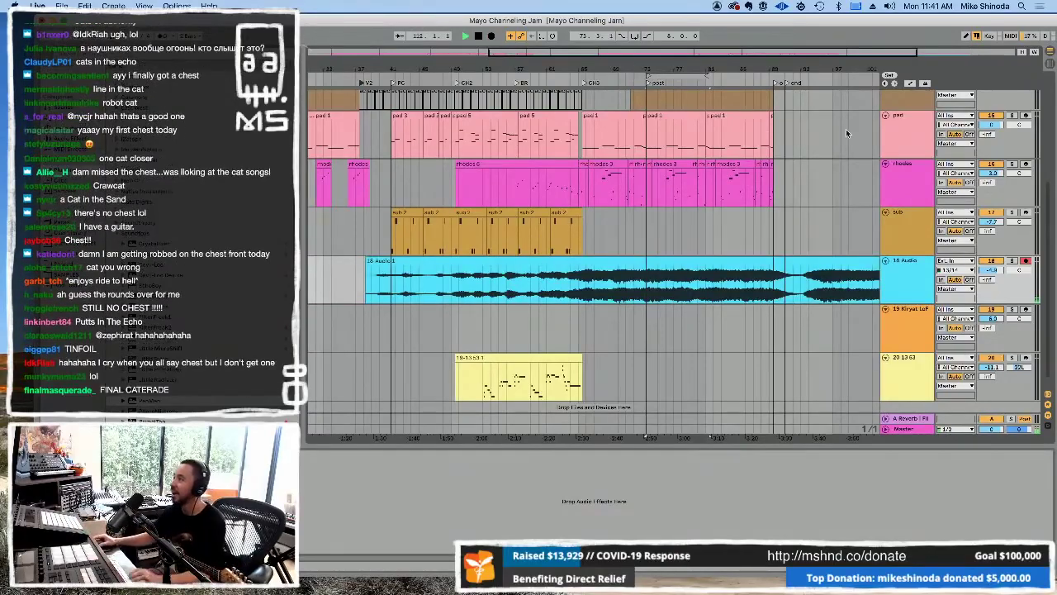
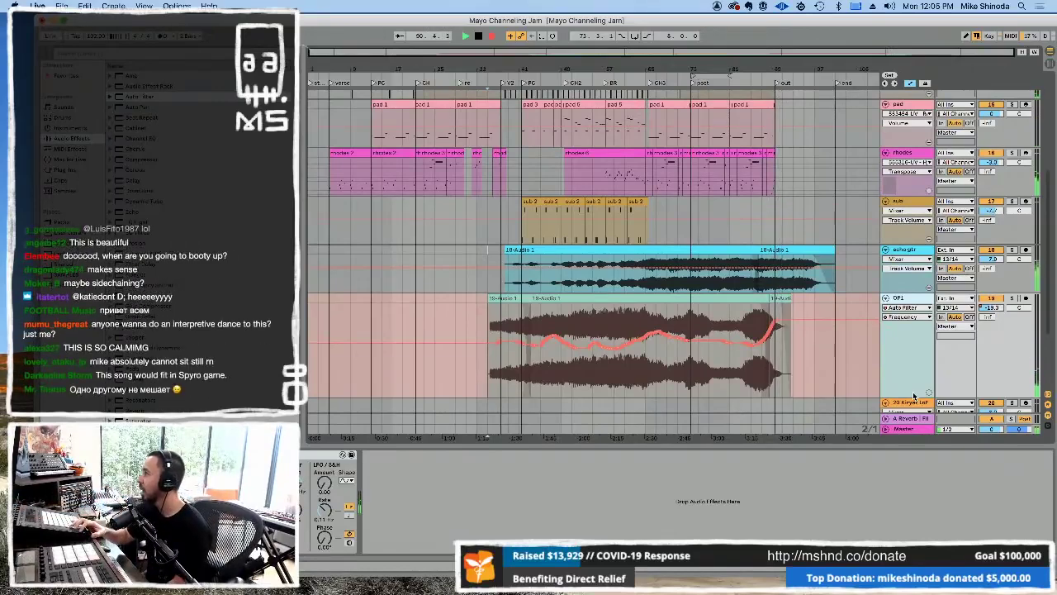
Extend the arrangement loop to start at 1.1.1 with a length of 100 bars and turn looping on.
click(912, 392)
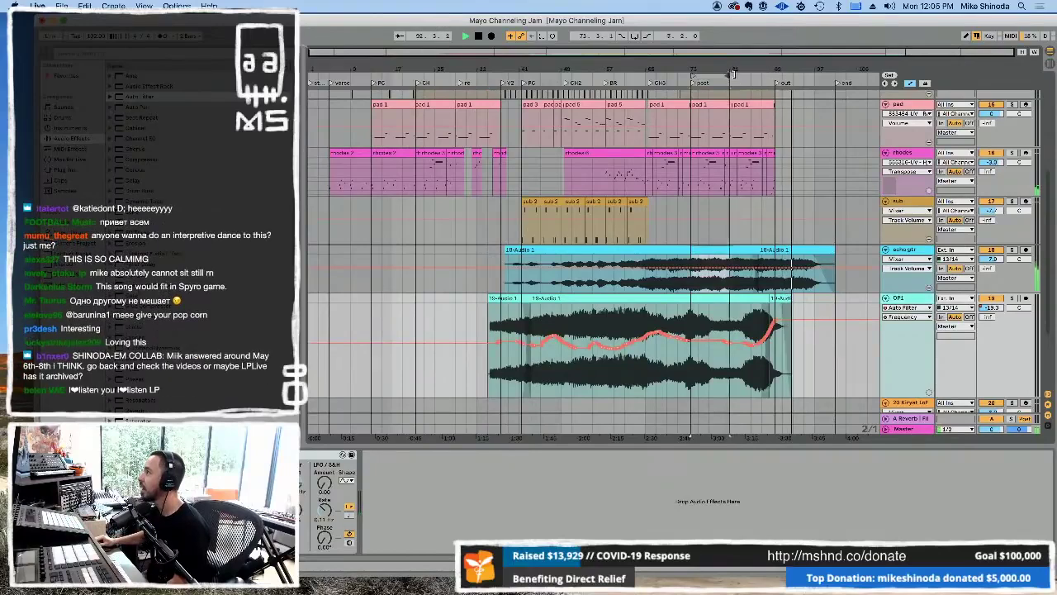
drag(735, 76, 832, 81)
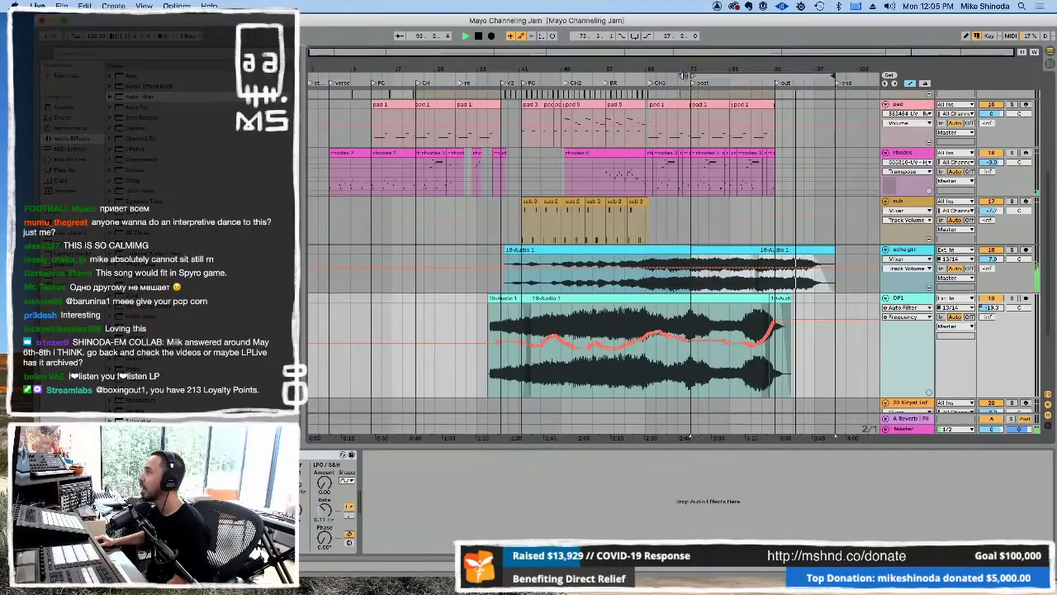
drag(692, 75, 310, 76)
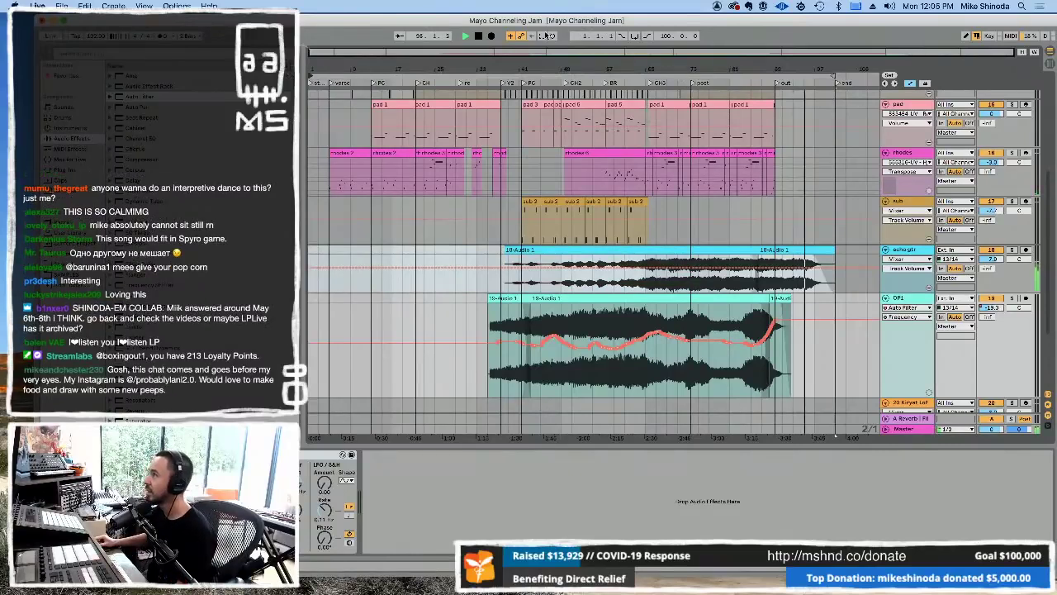
click(636, 35)
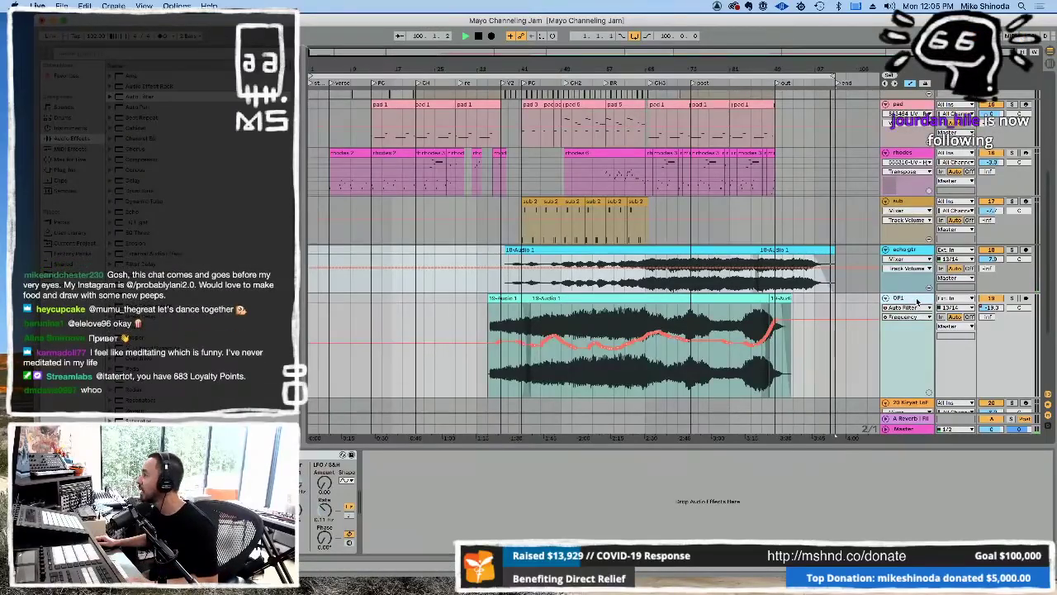
Add an audio track below OP1, set its external input to 14, arm it, and lower its volume by a few decibels.
key(Down)
click(970, 378)
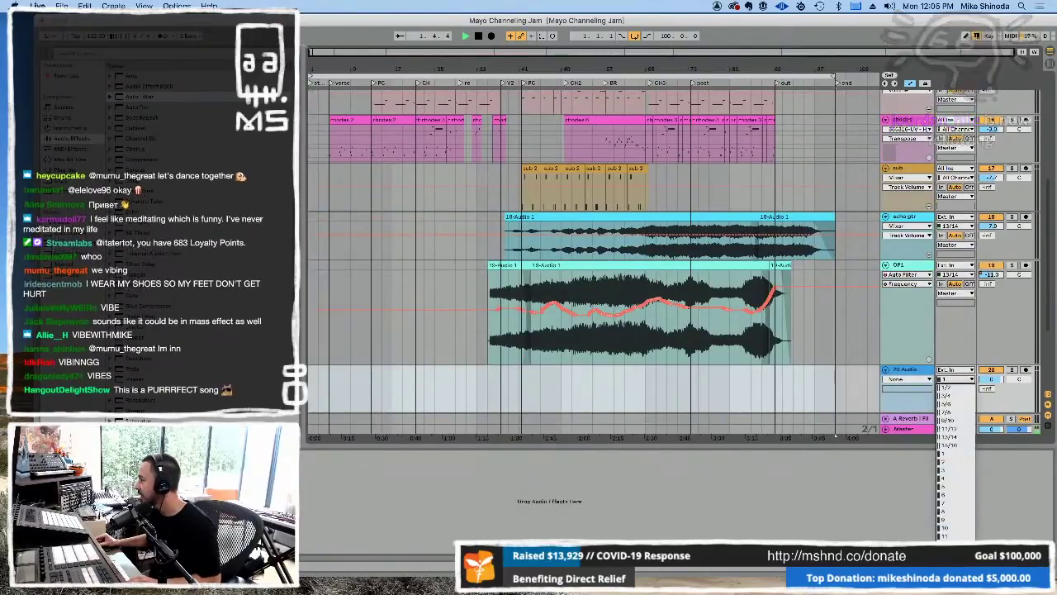
click(952, 475)
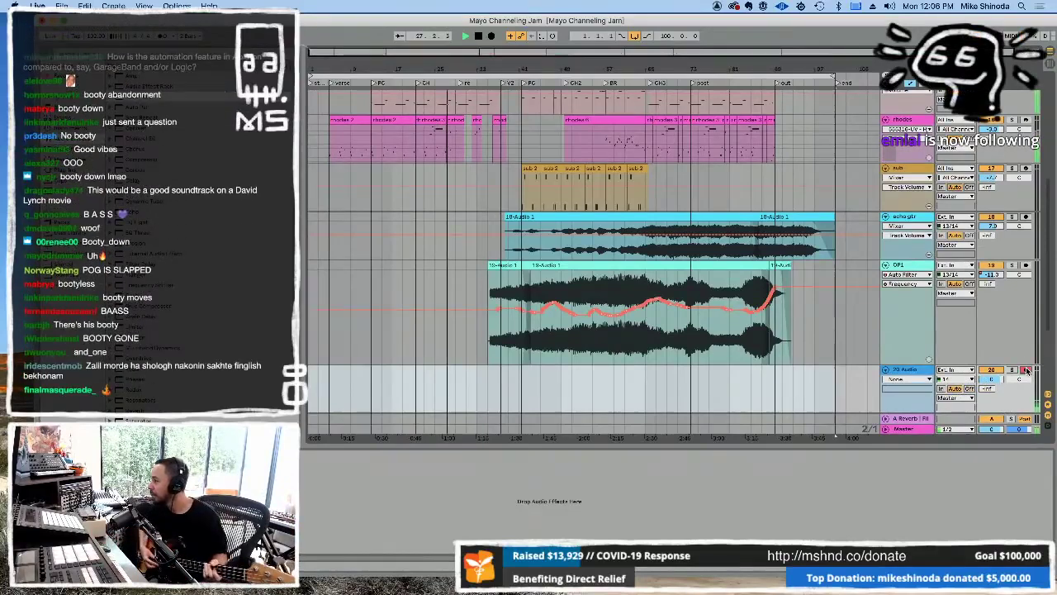
click(1027, 371)
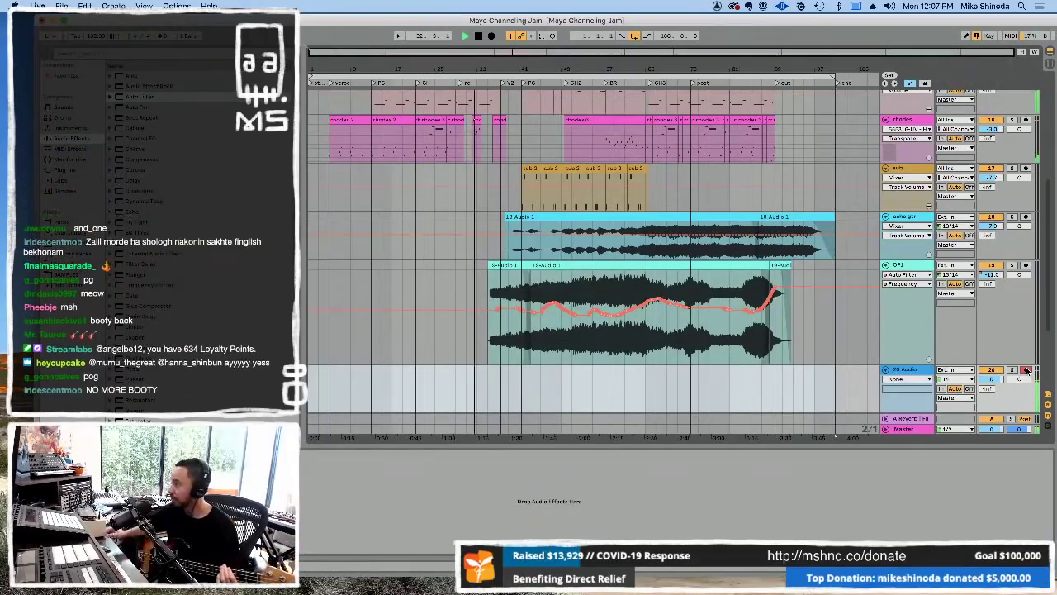
click(992, 379)
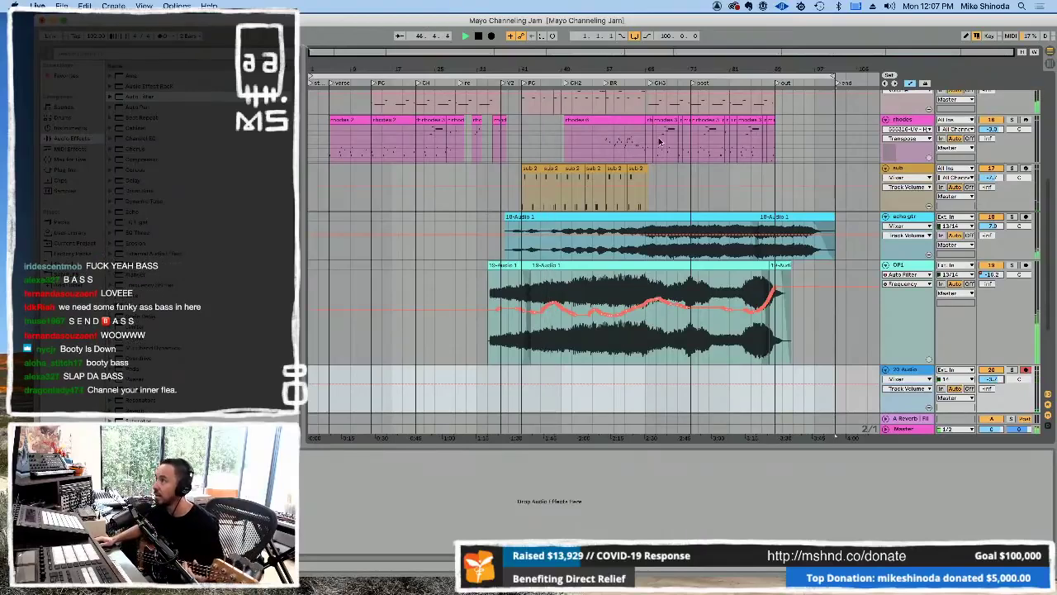
Hide the automation lanes and move the first PC locator half a bar forward.
key(plus)
drag(558, 63, 559, 68)
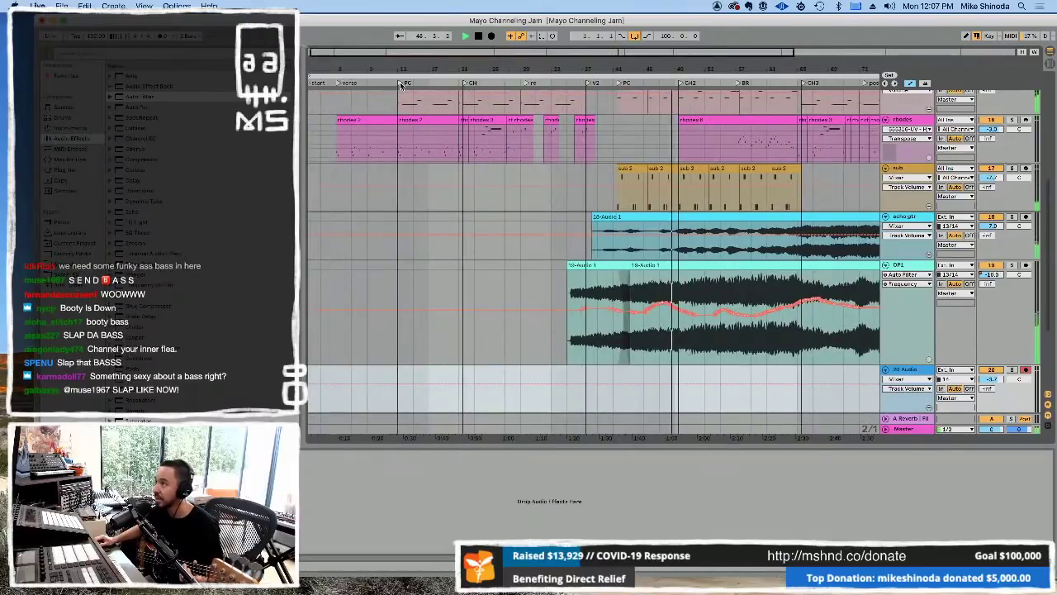
click(910, 84)
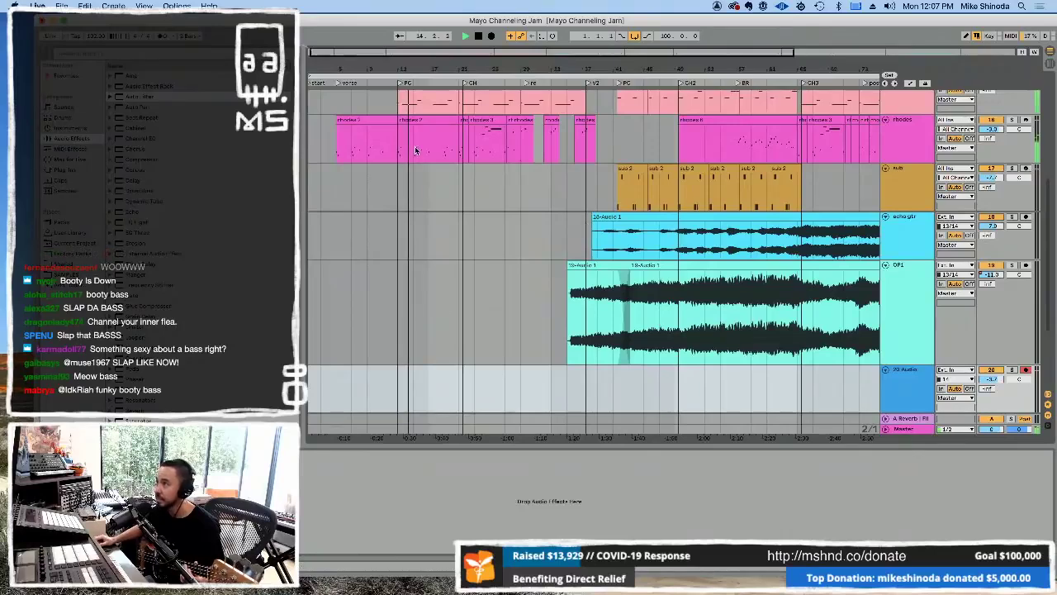
drag(443, 66, 433, 73)
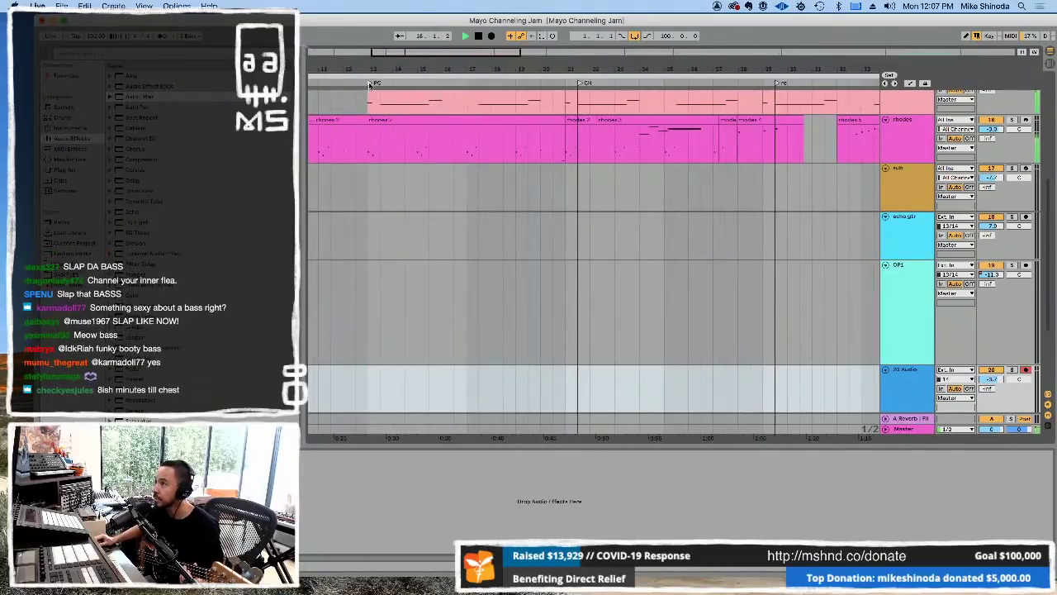
drag(369, 85, 381, 85)
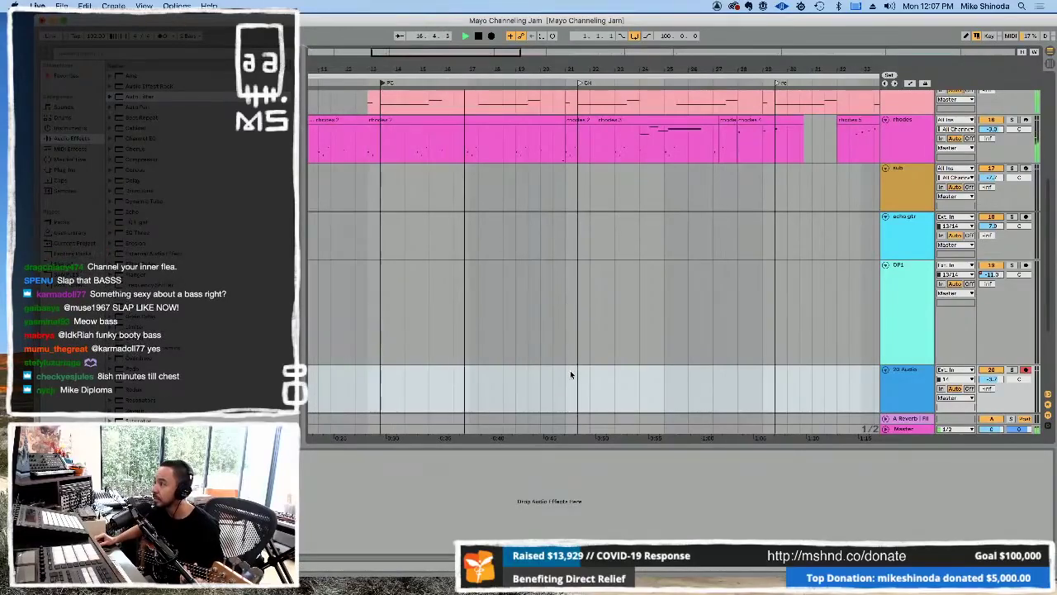
Record a bass take over the looped CH section on the new audio track and delete the short lead-in clip before it.
drag(576, 383, 777, 385)
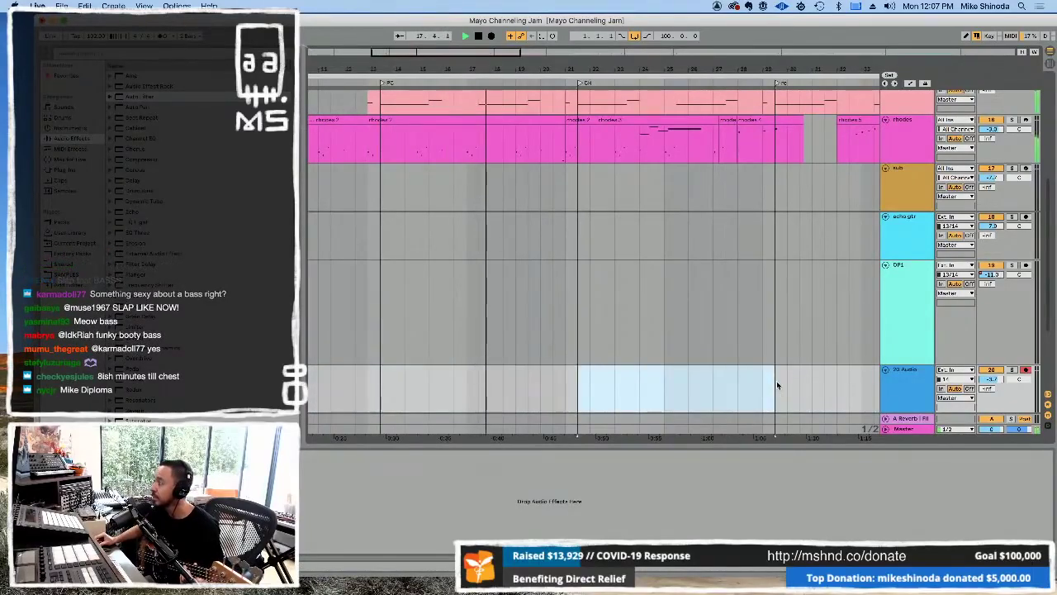
key(super+l)
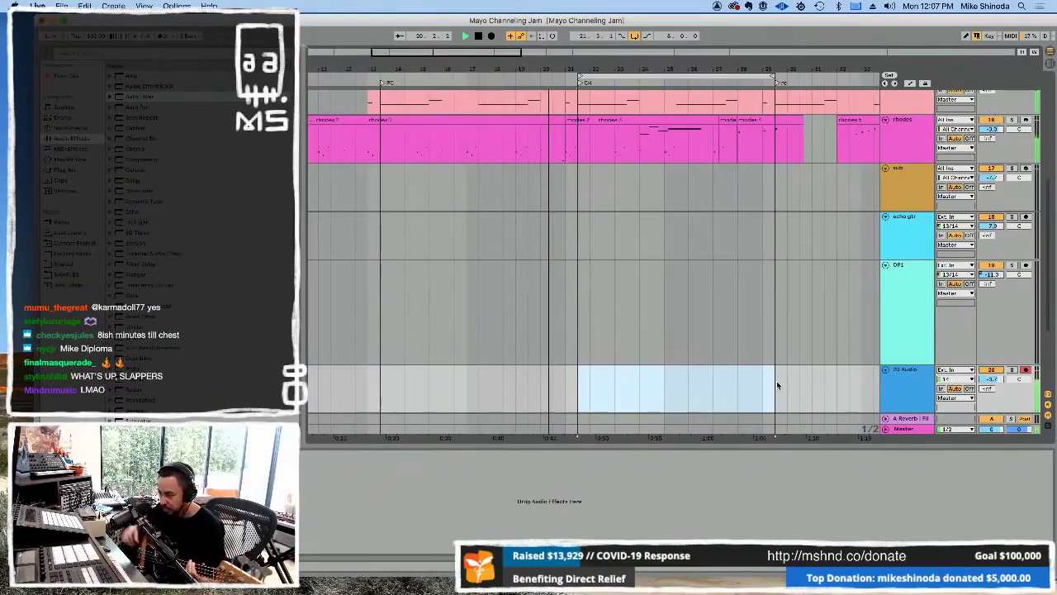
key(F9)
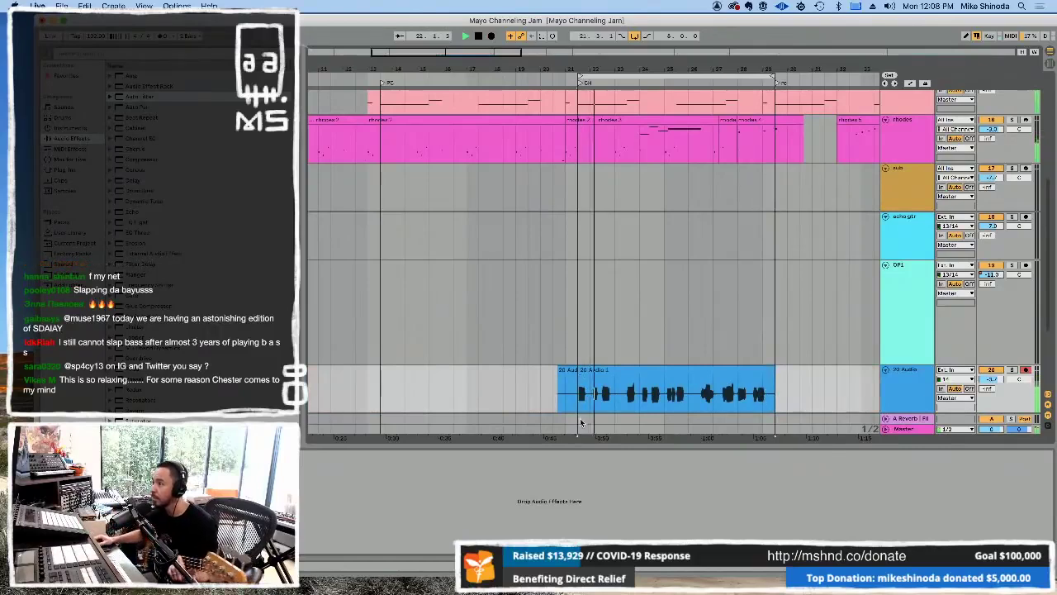
click(582, 371)
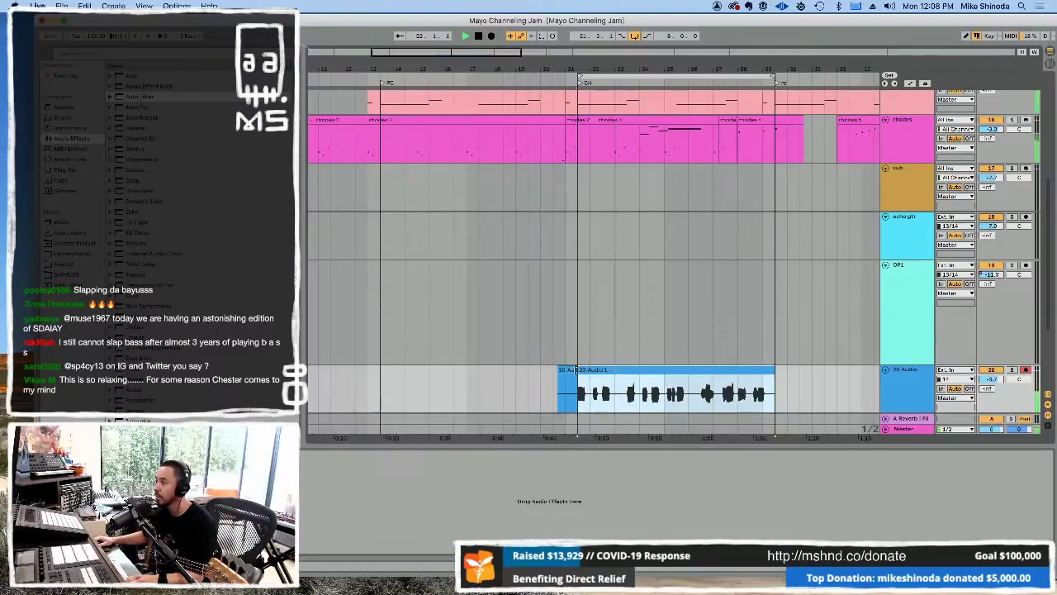
click(569, 371)
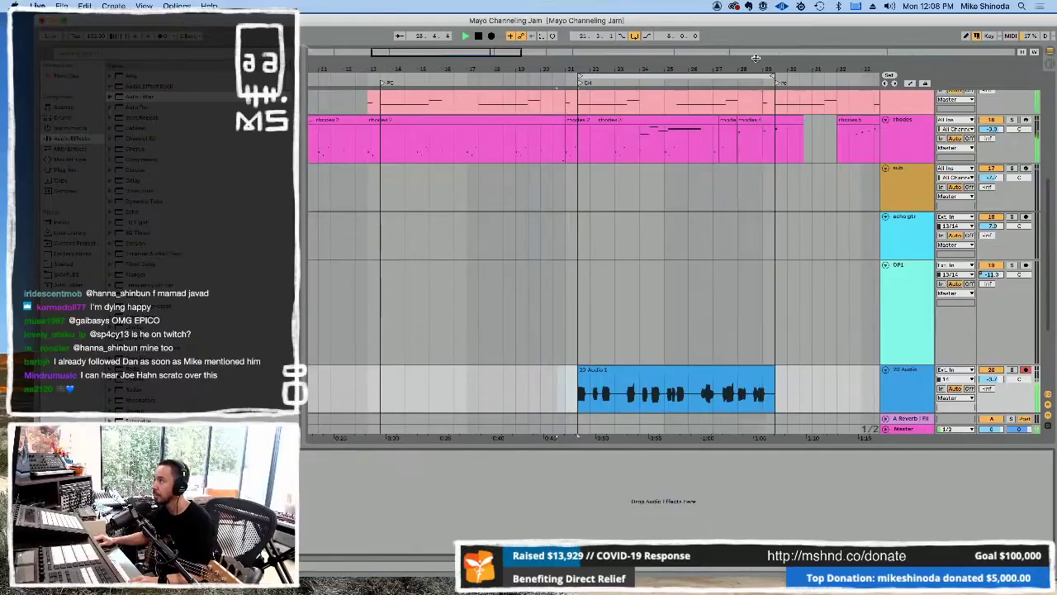
Select the re section up to V2 on the bass track and set the loop to those eight bars.
scroll(760, 122, right, 5)
drag(550, 58, 550, 65)
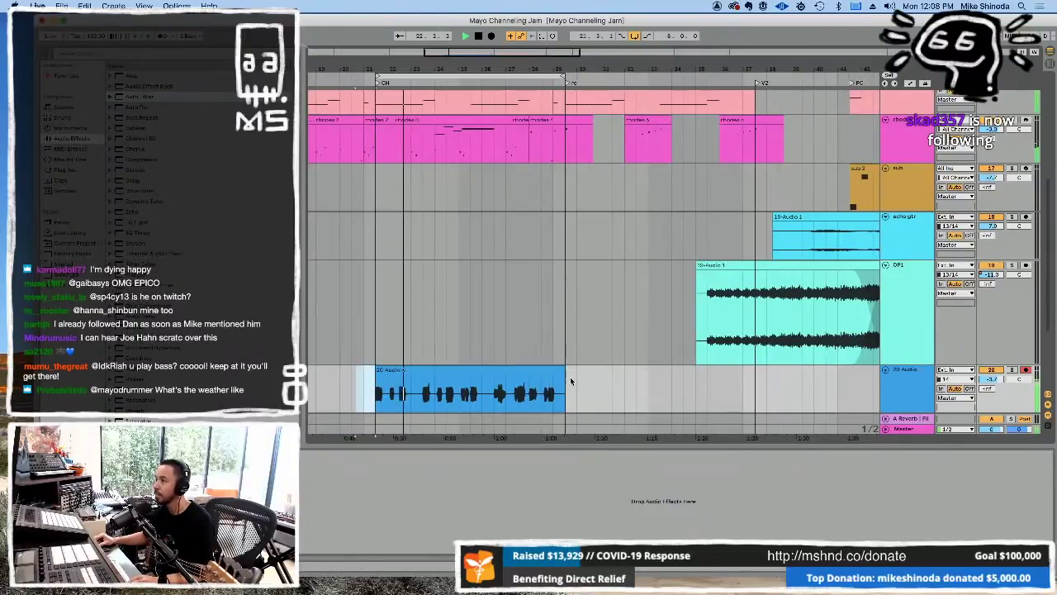
drag(568, 383, 723, 394)
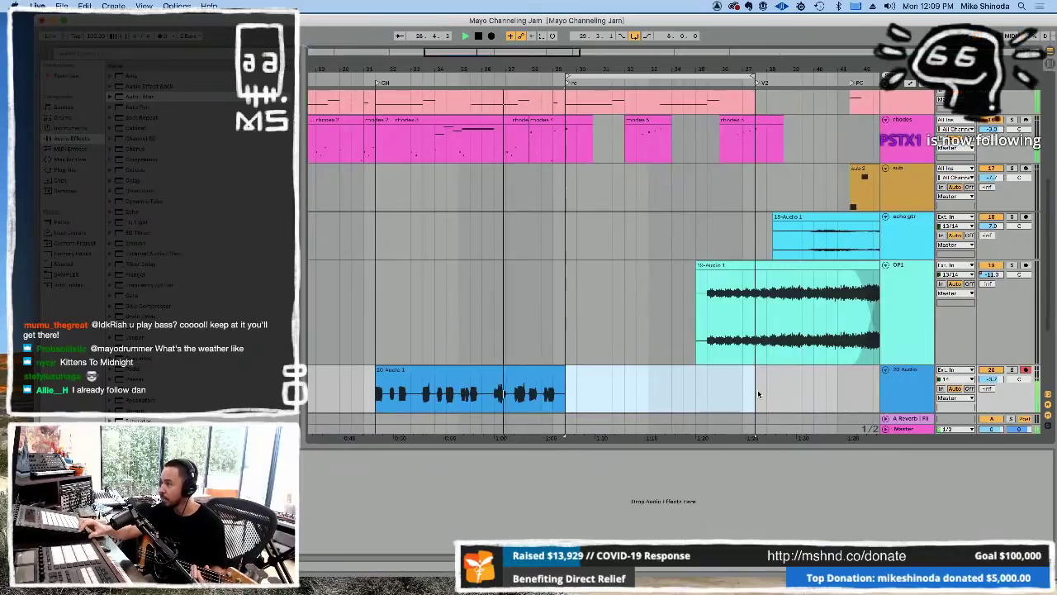
Record bass through the looped sections and extend the newest clip's start back to the CH locator.
key(F9)
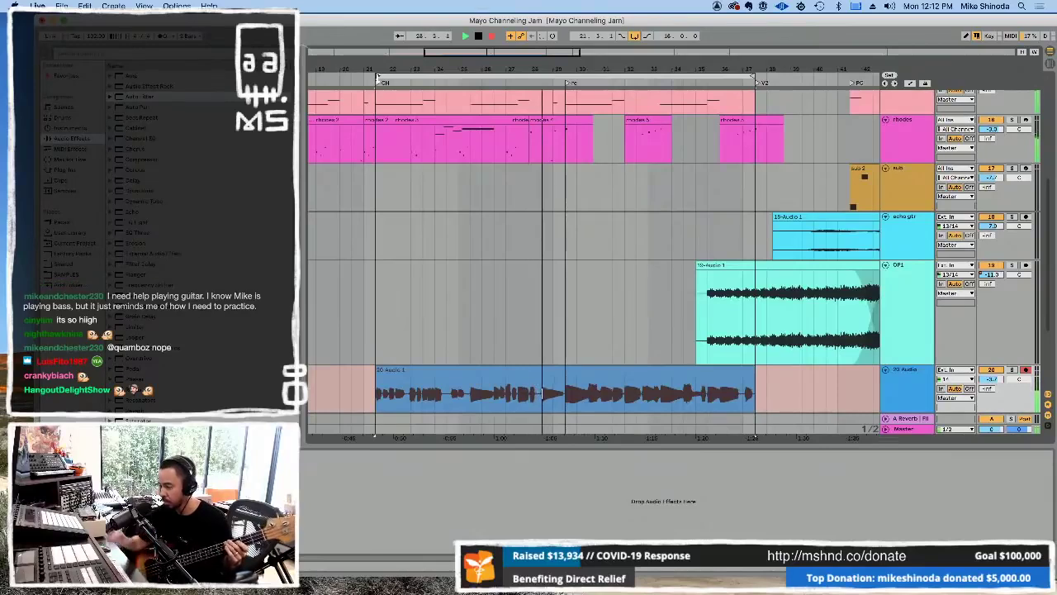
key(F9)
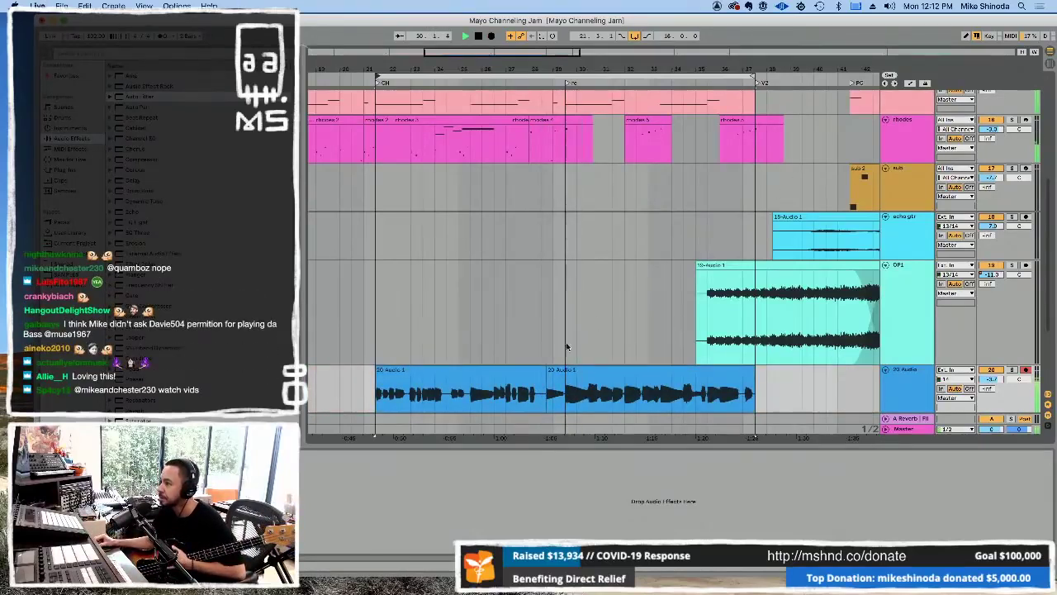
drag(550, 366, 383, 366)
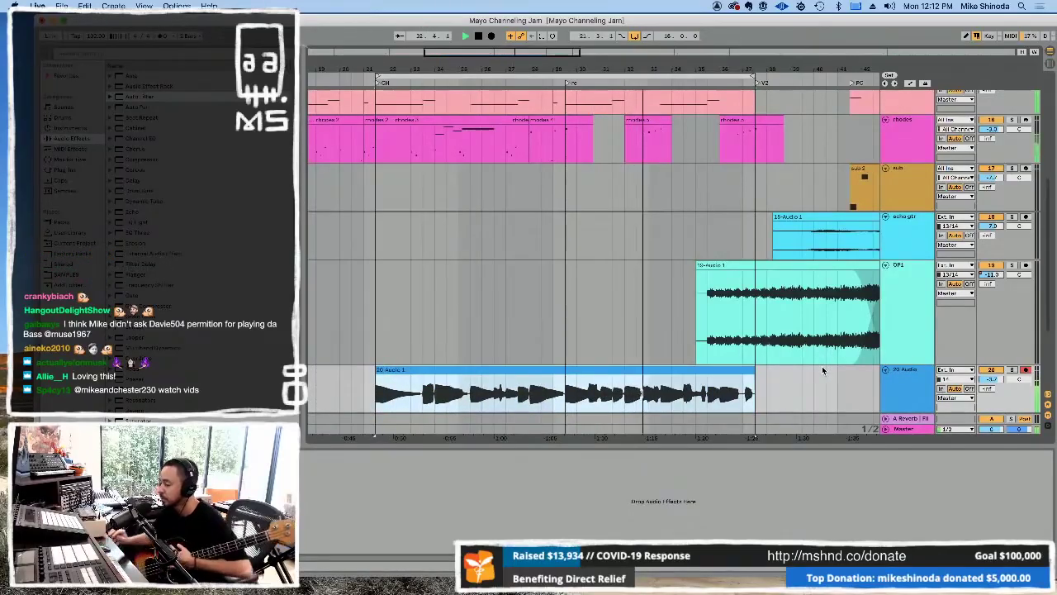
Record a new bass ending in the last bars before V2 and adjust the clip edges at the join and slightly past V2.
key(F9)
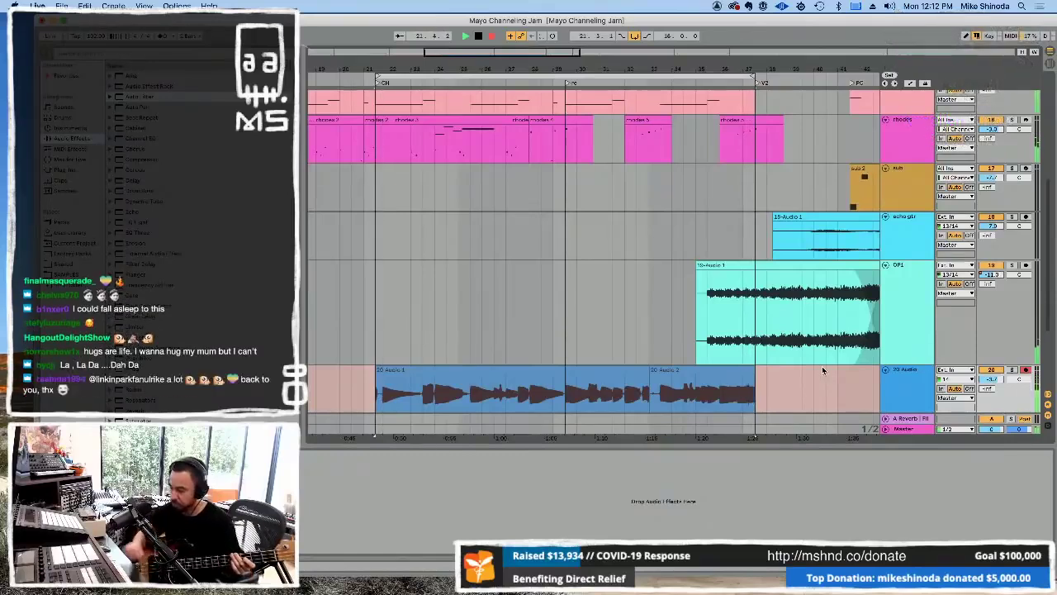
key(F9)
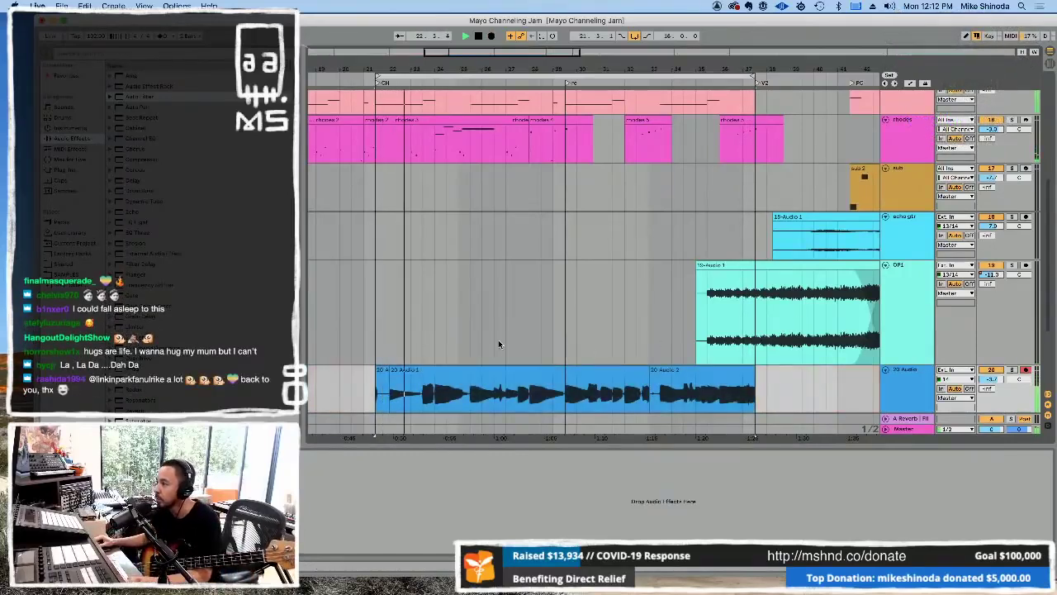
click(498, 370)
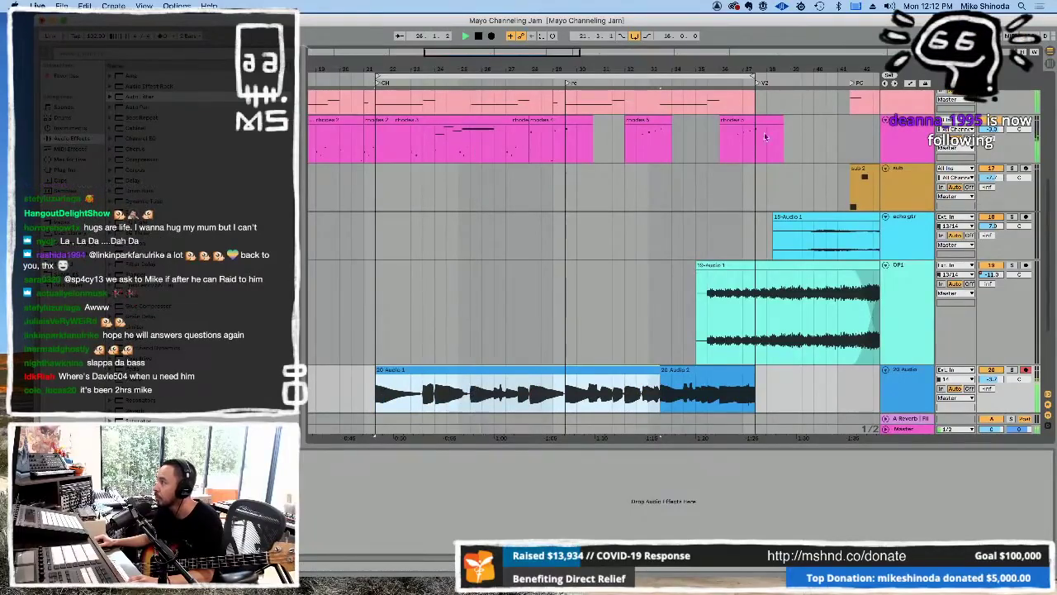
click(755, 371)
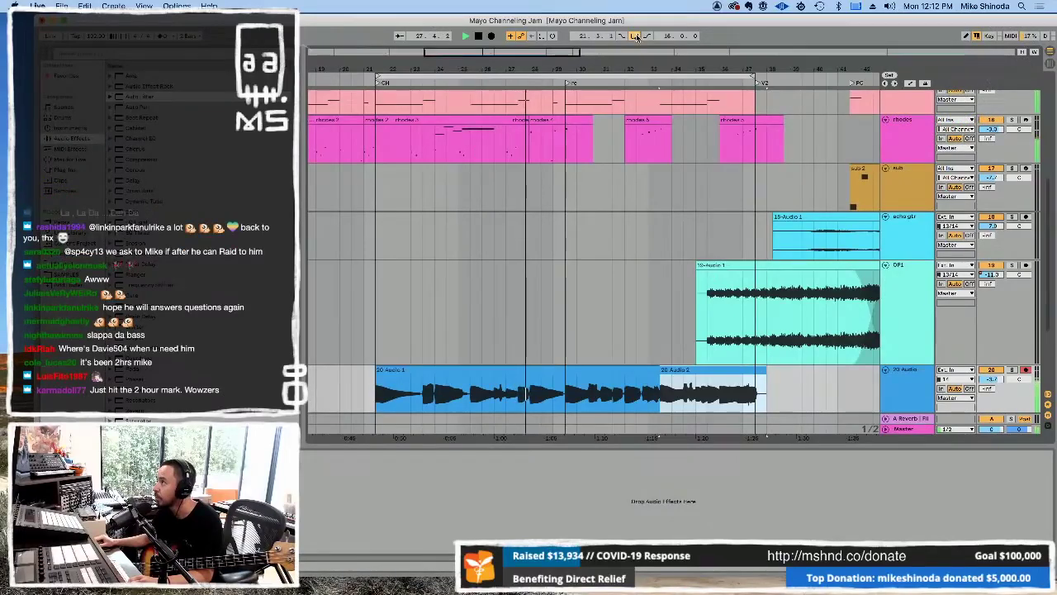
Select the eight bars from PC to CH2 on the bass track, loop them and set the track's volume to -5.1.
drag(653, 59, 648, 39)
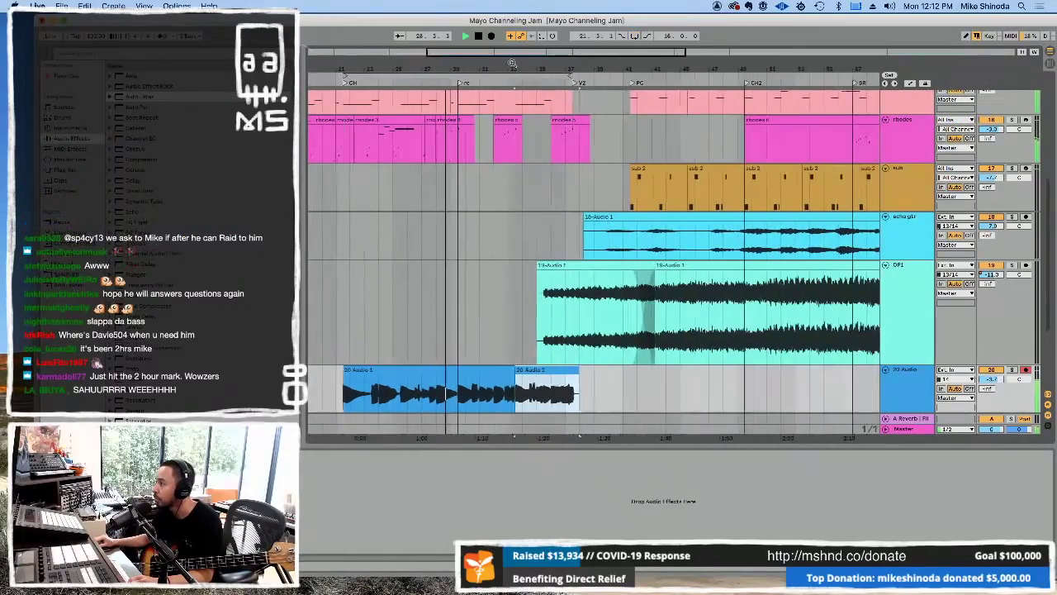
click(594, 370)
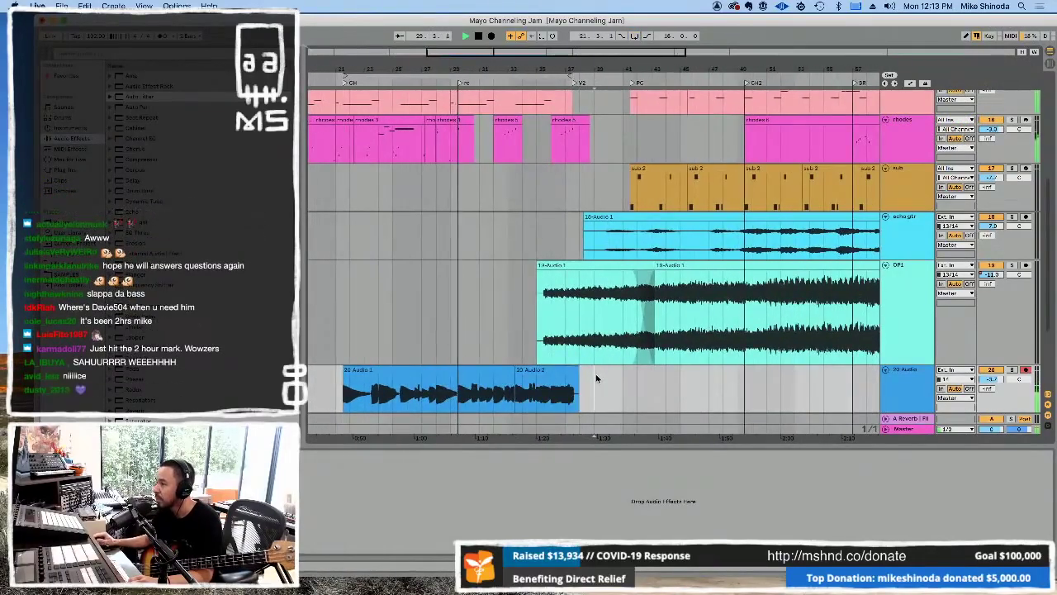
drag(631, 387, 746, 391)
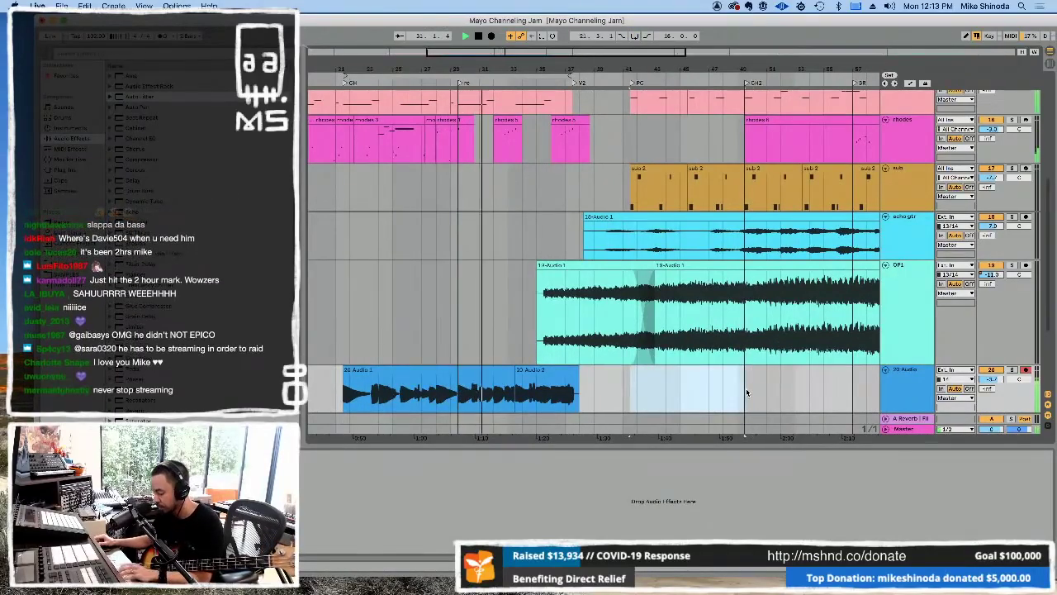
key(super+l)
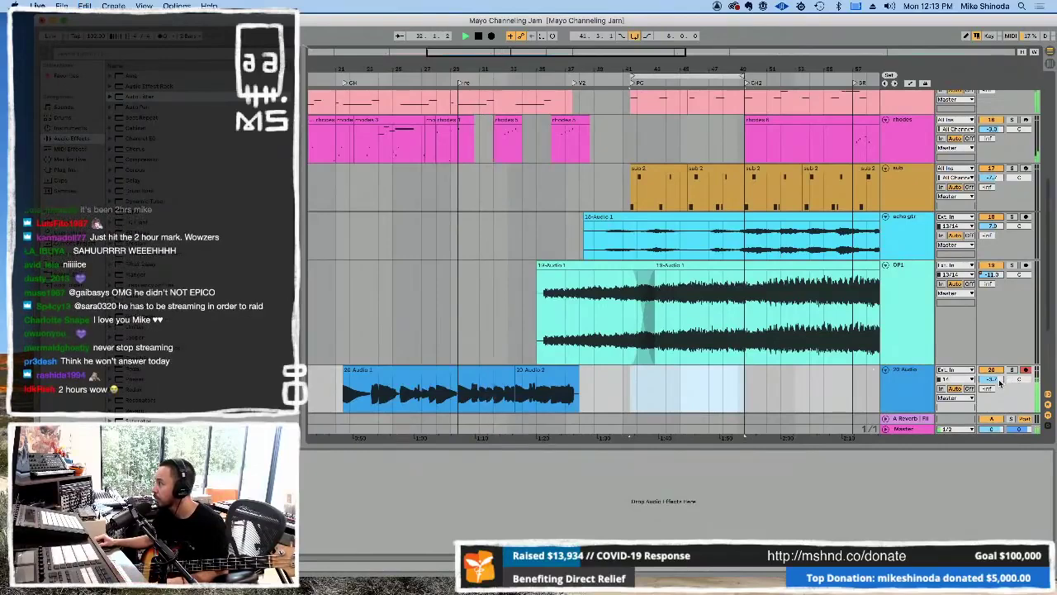
click(874, 373)
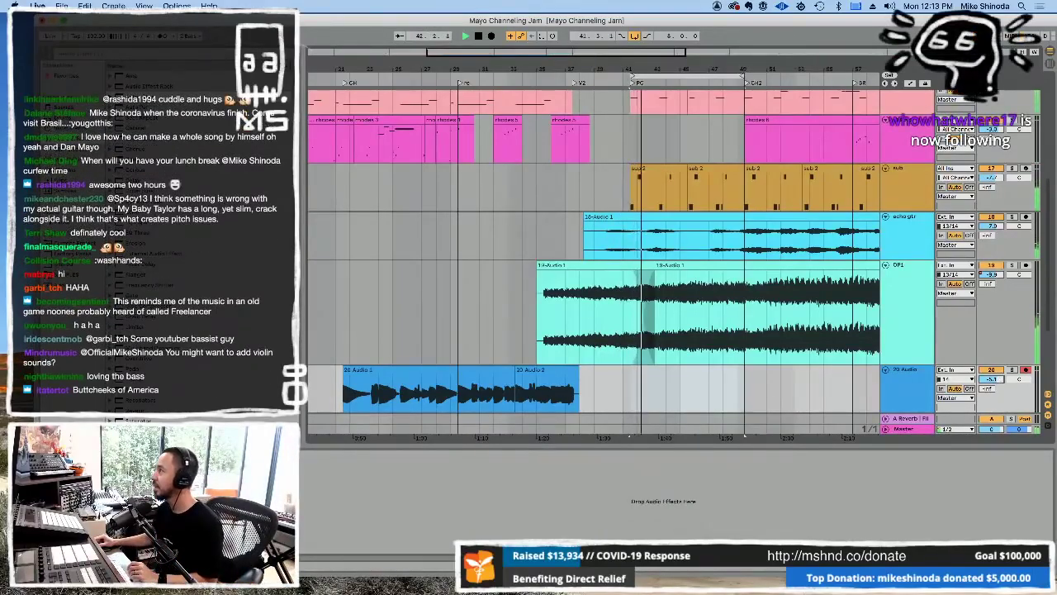
Start playback at CH3 and record bass from the post section to slightly past the out locator, plus a short extra clip.
drag(702, 90, 576, 85)
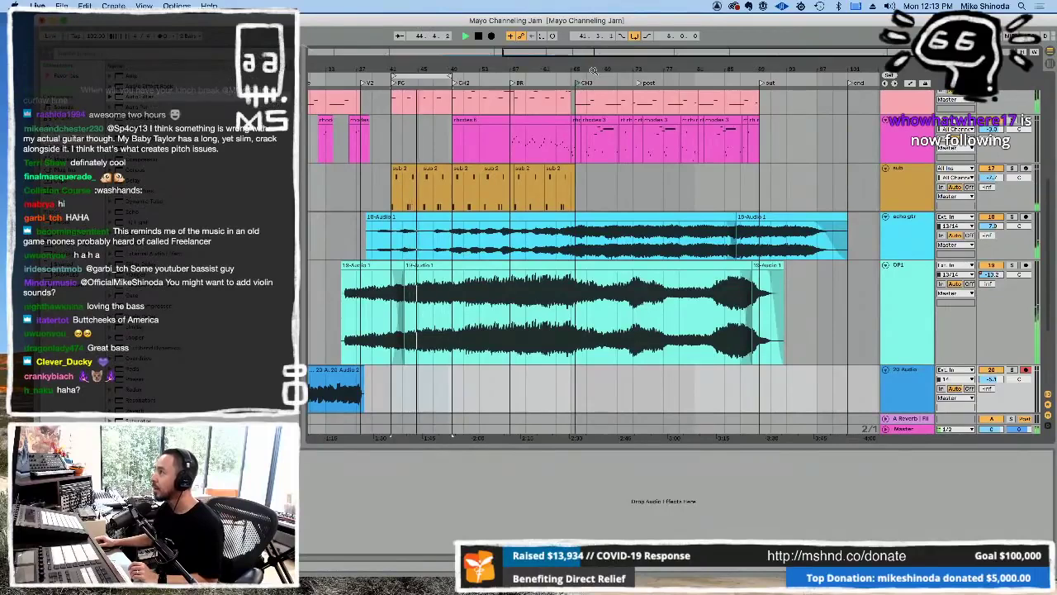
click(594, 70)
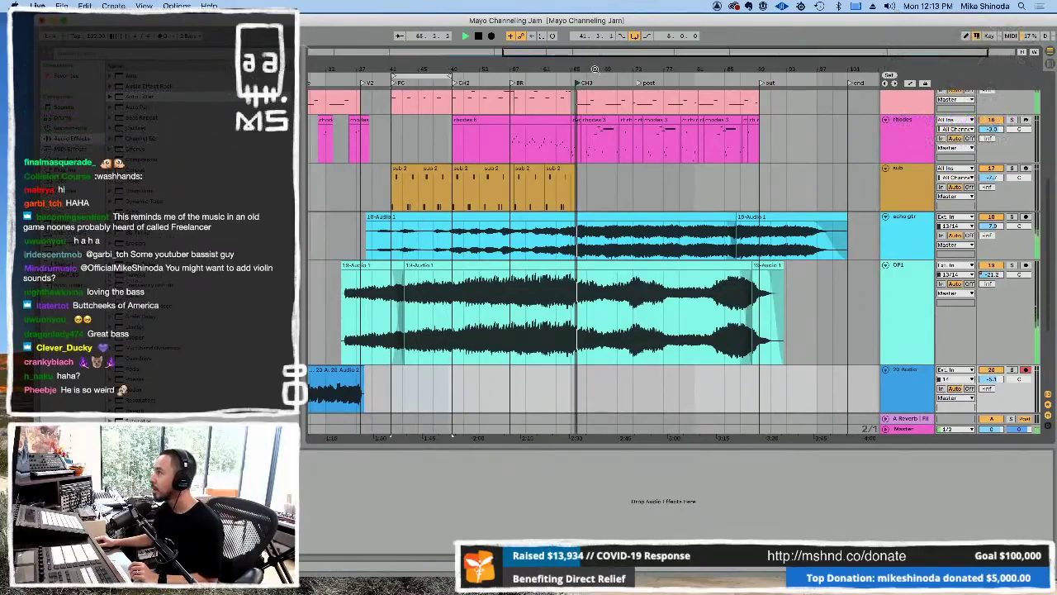
drag(594, 70, 586, 85)
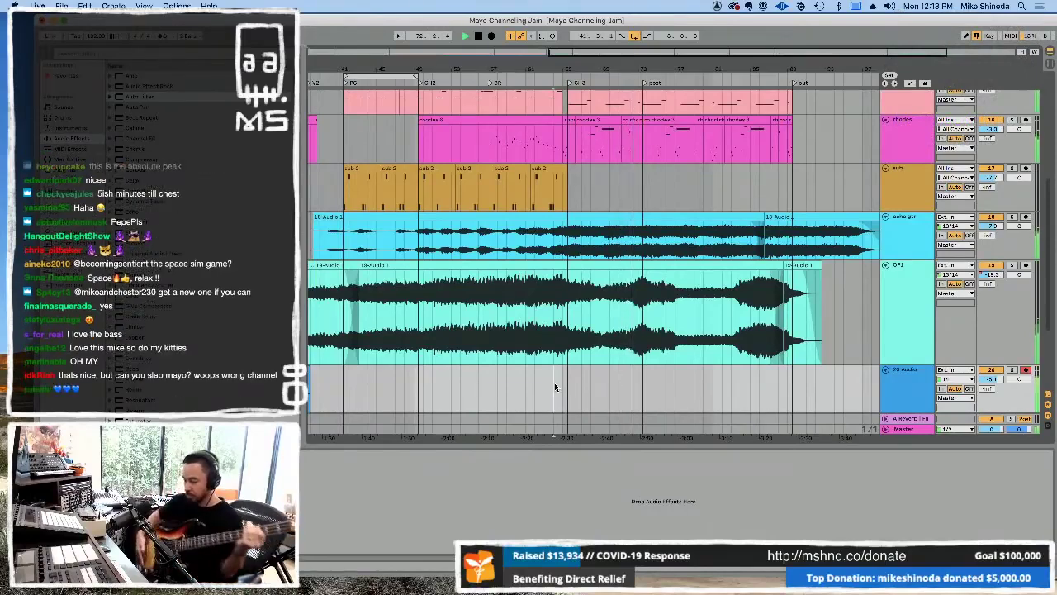
key(F9)
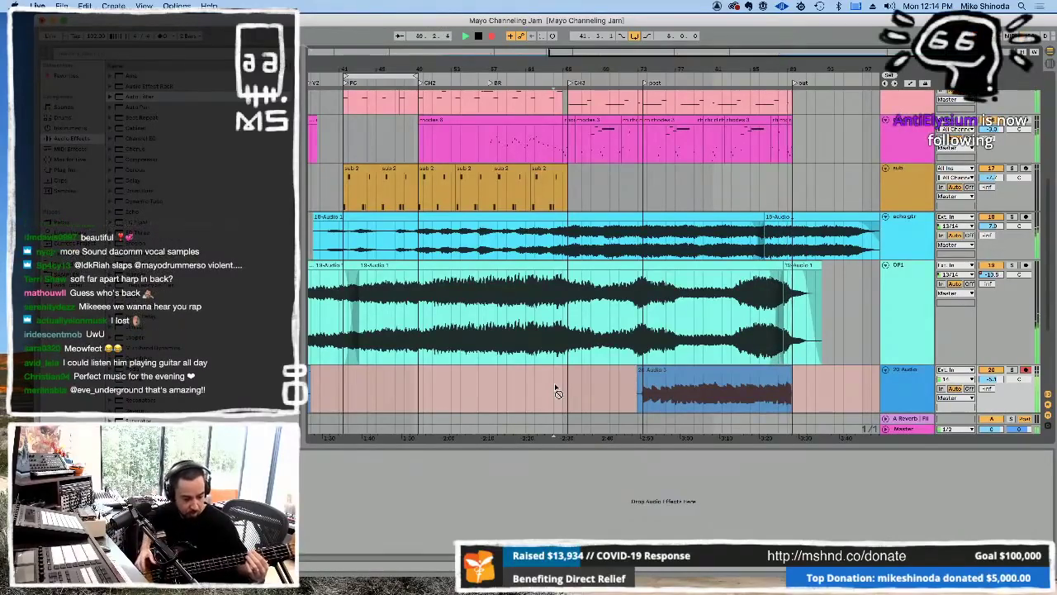
key(F9)
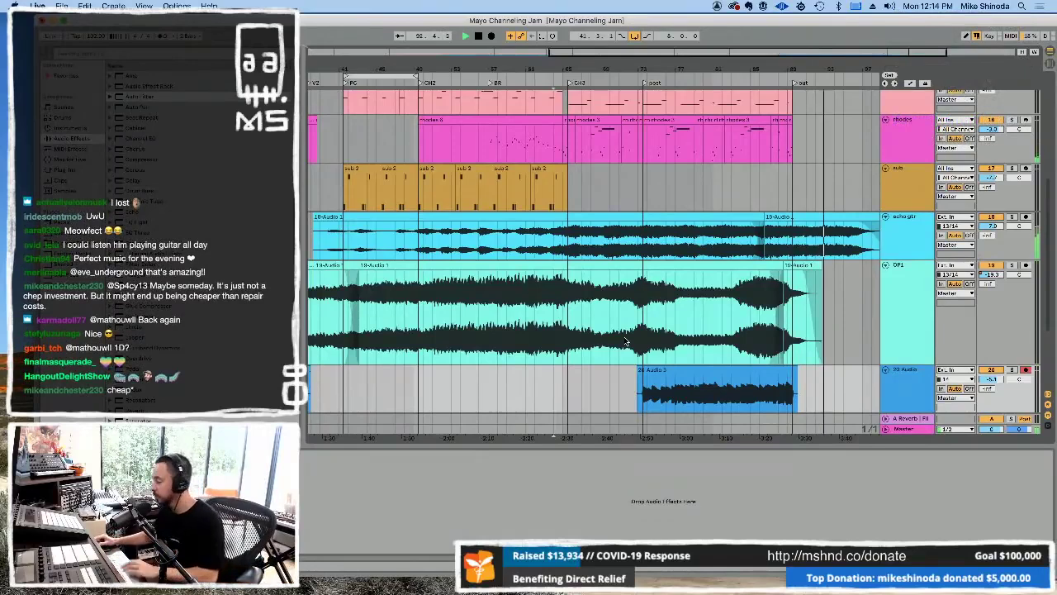
key(F9)
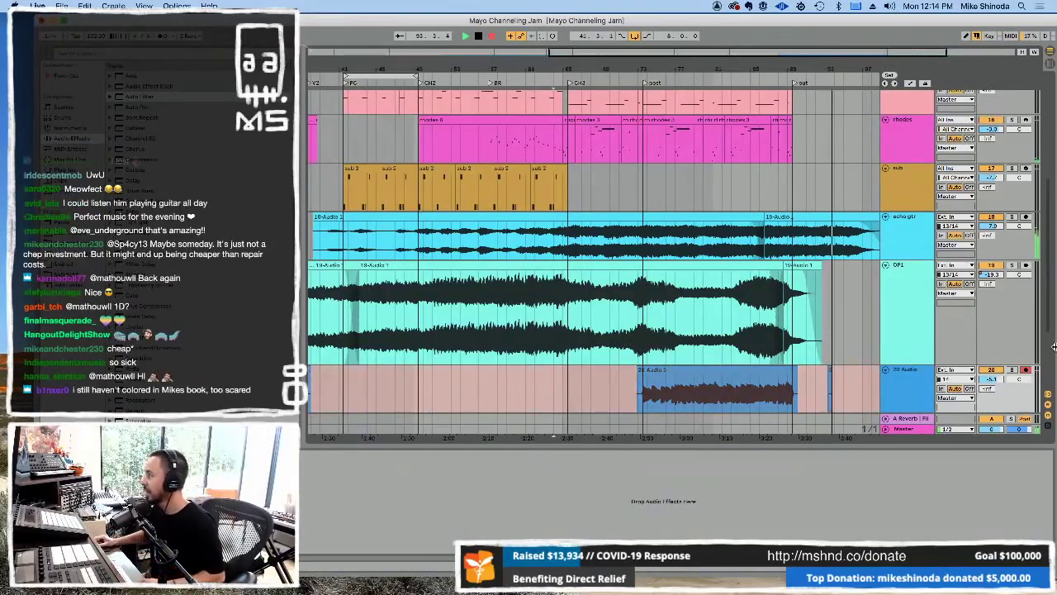
Rename the recorded audio track as Bass, stop the transport and delete the short stray clip after the out locator.
click(906, 373)
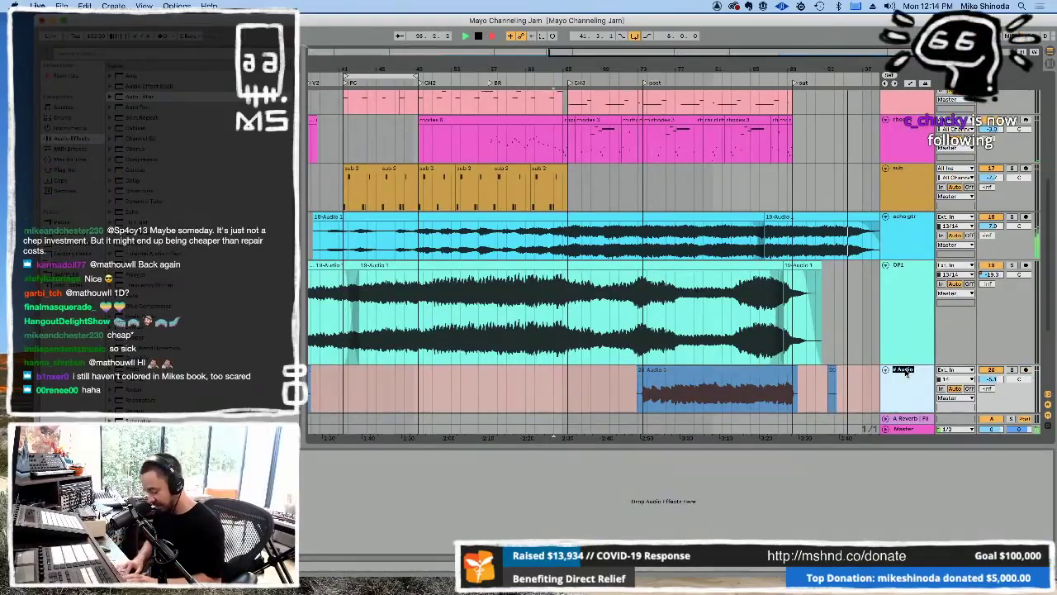
key(super+r)
text(Bass)
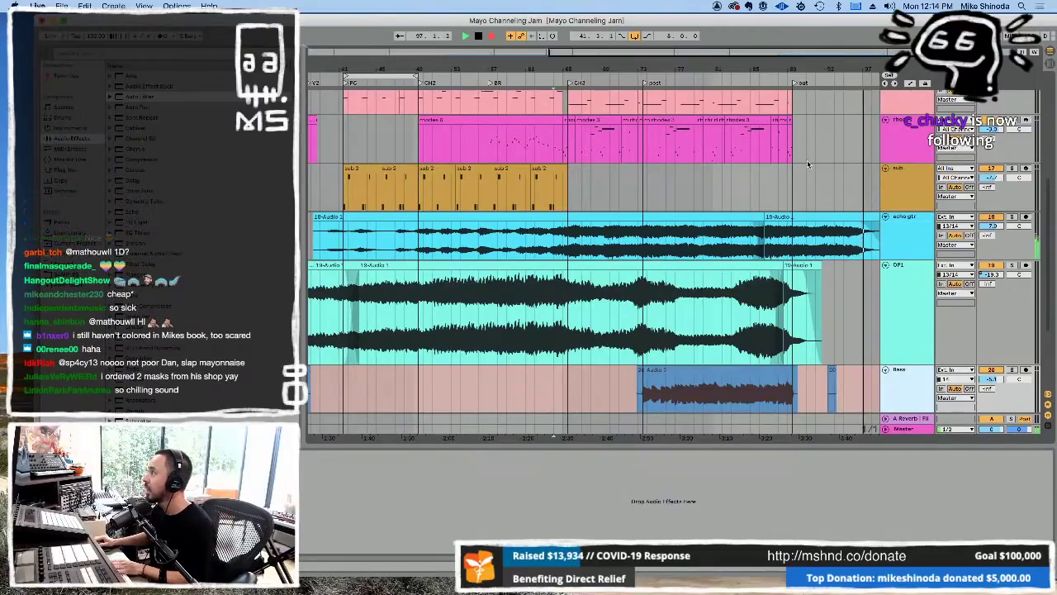
drag(790, 48, 791, 70)
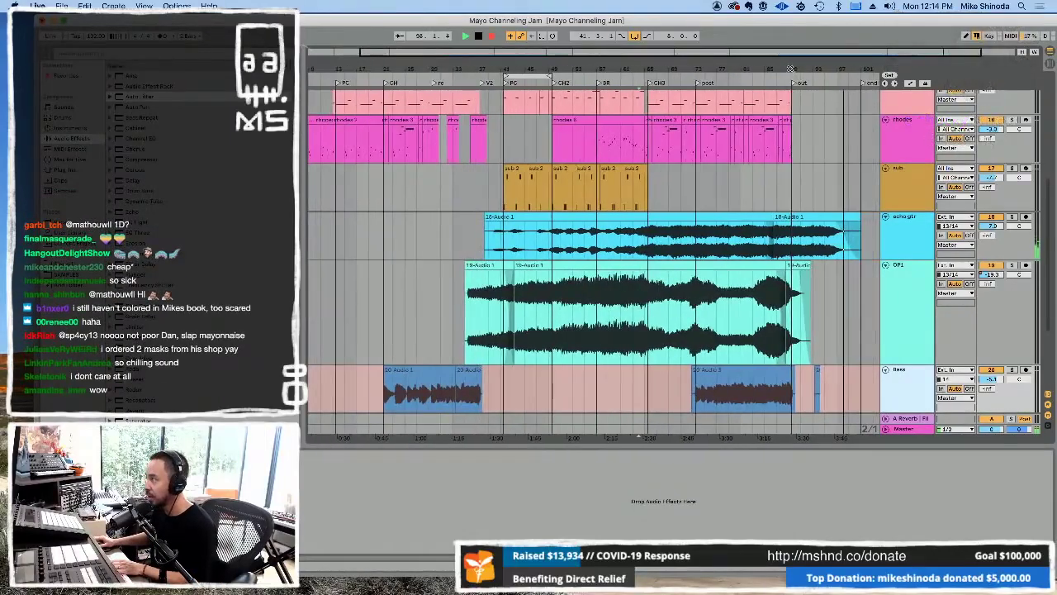
click(823, 402)
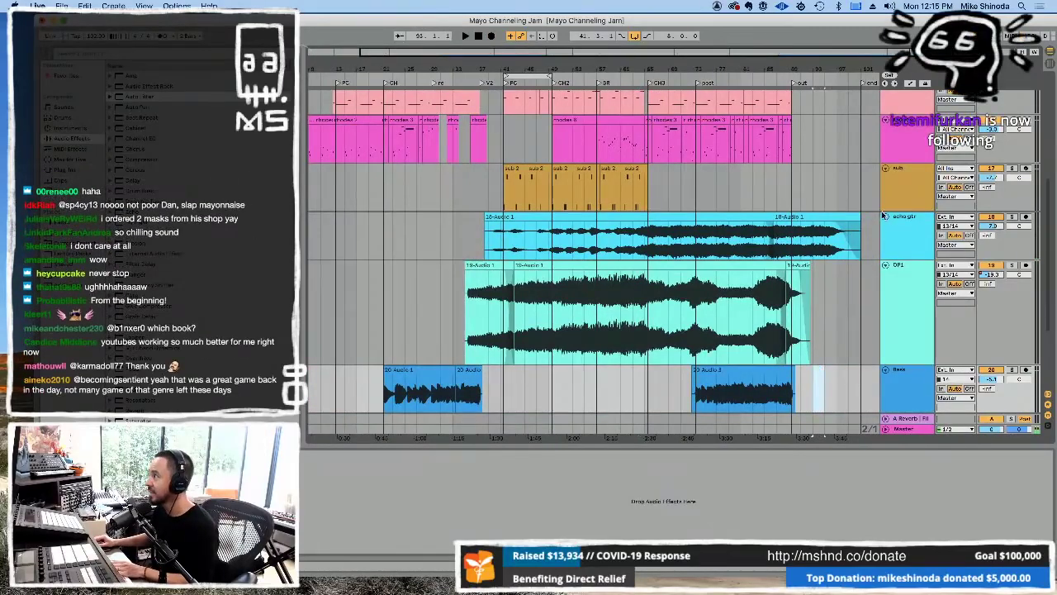
Play the arrangement from its very beginning.
drag(865, 206, 285, 184)
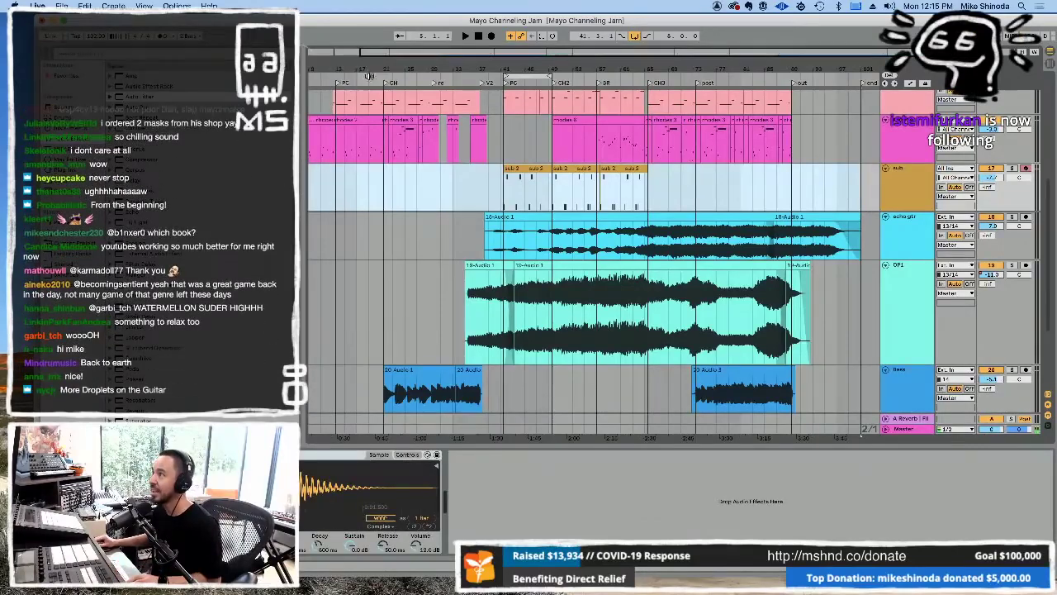
drag(370, 76, 404, 68)
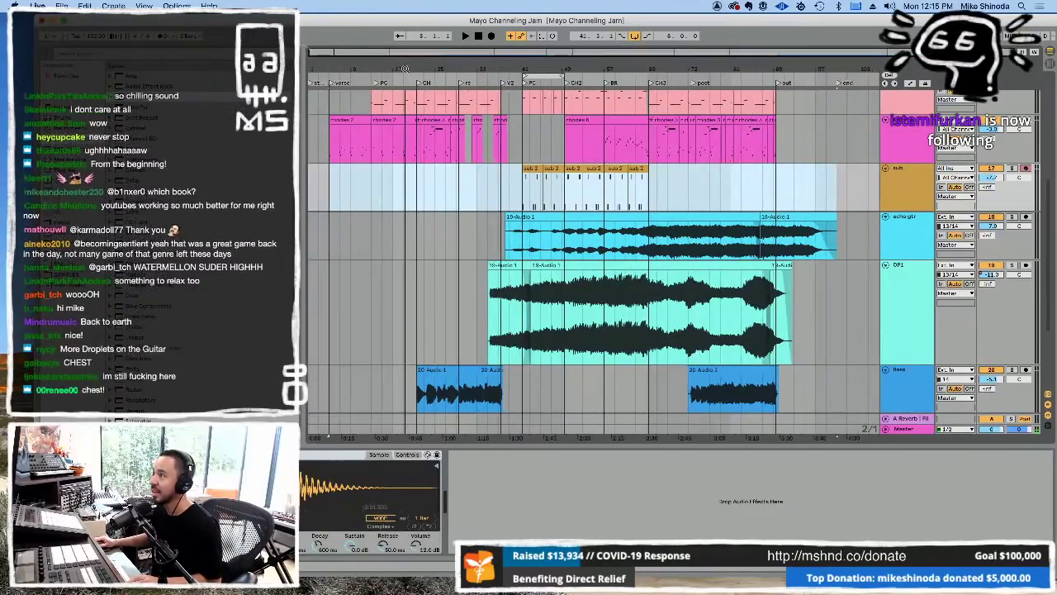
click(308, 194)
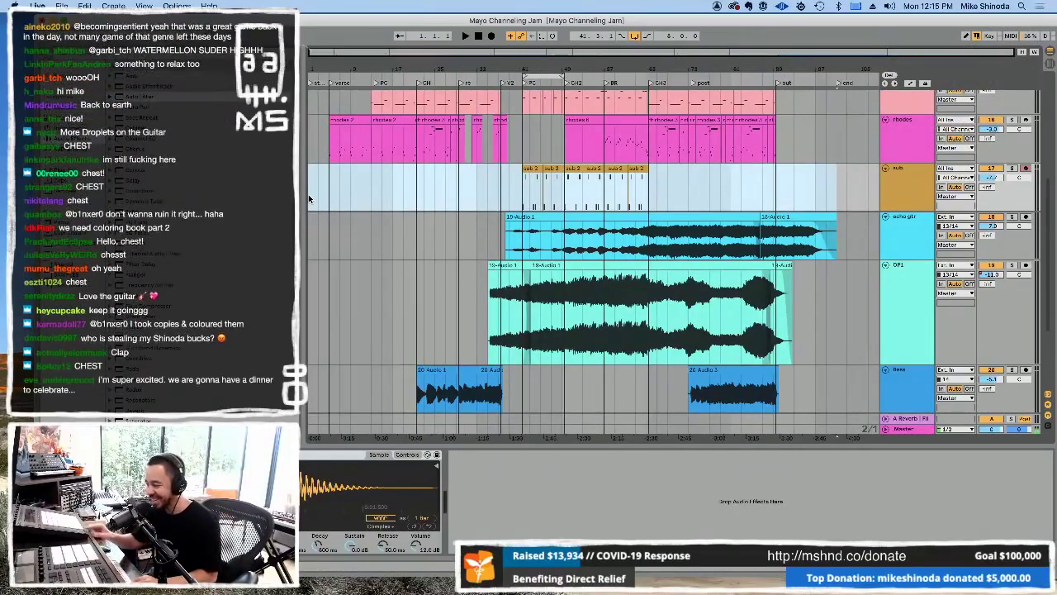
Group all tracks from the Mayo Channeling audio track through Bass in the Session View.
key(Tab)
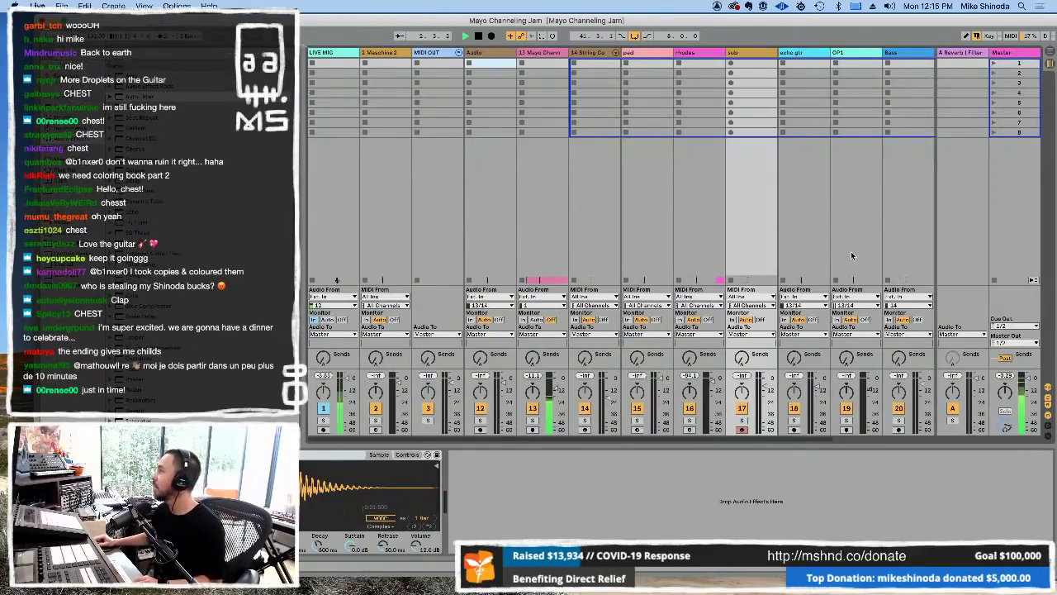
click(904, 55)
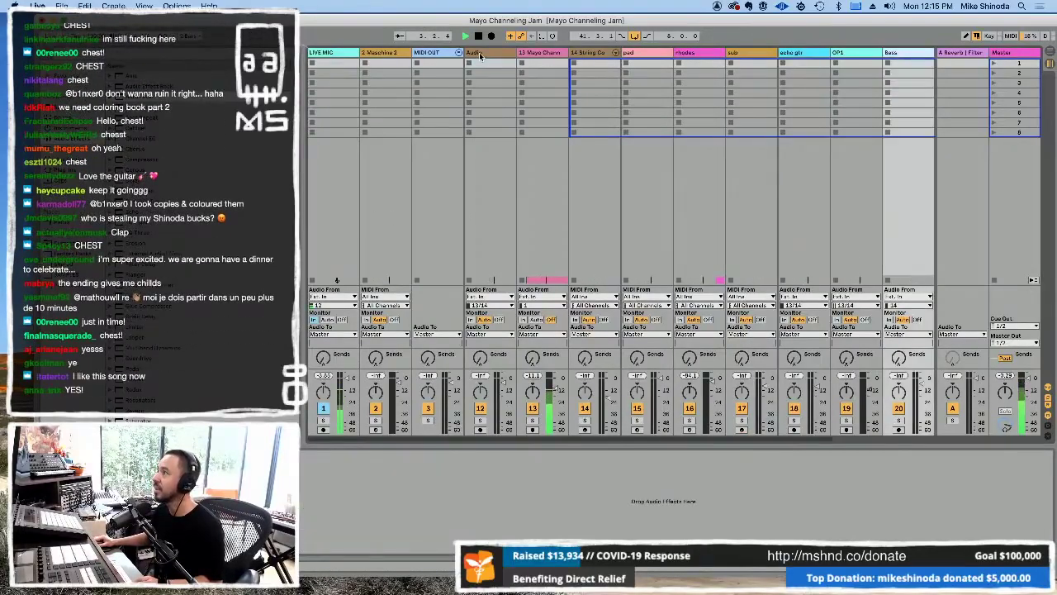
click(533, 54)
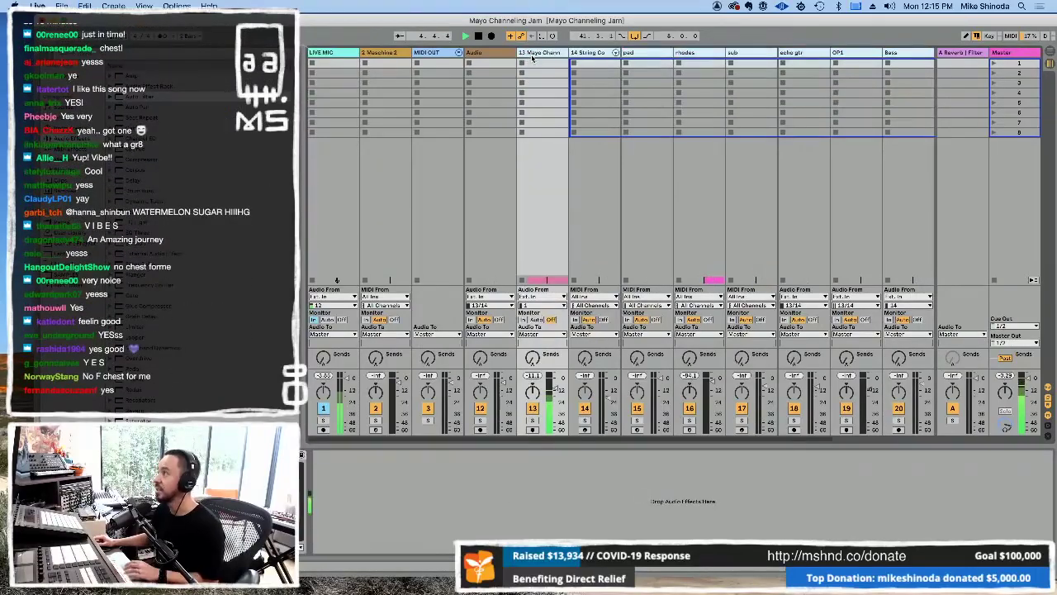
key(super+g)
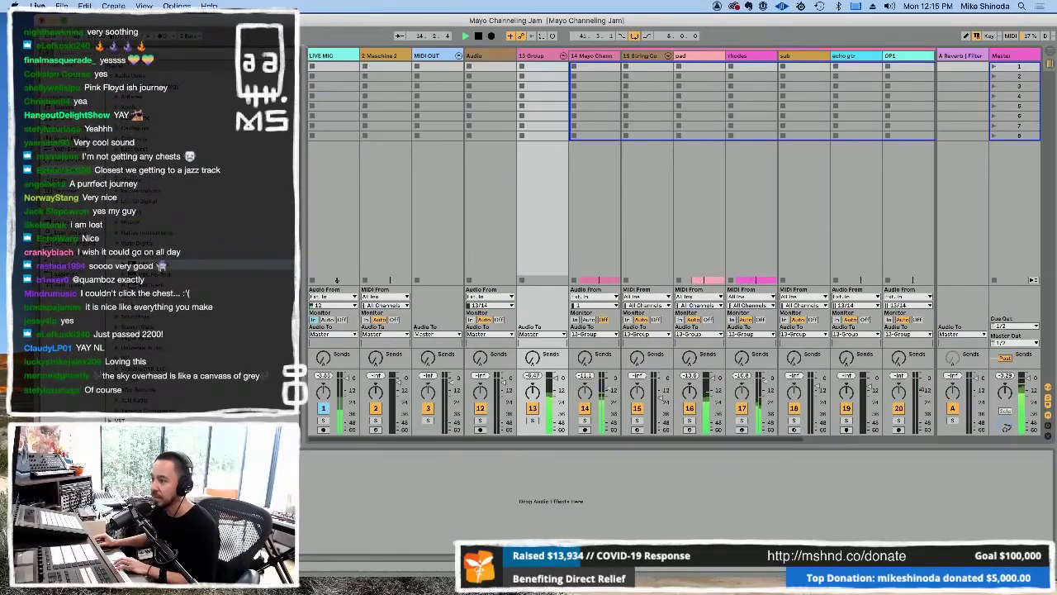
Add the Slate Digital FG-MU compressor to the group, load the 01 Glue preset, fine-tune its dials and close its window.
key(super+alt+p)
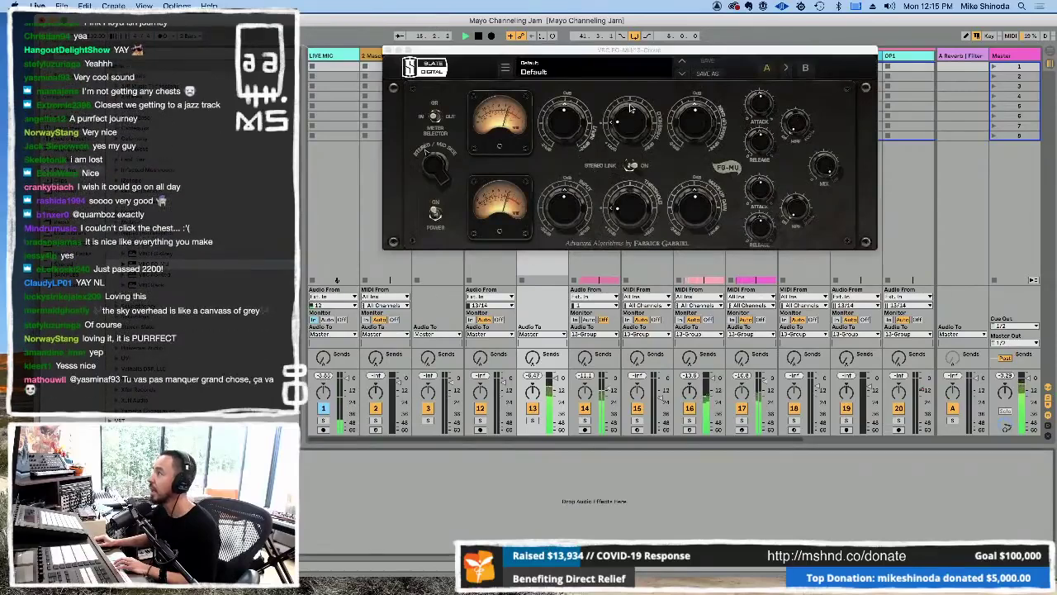
click(681, 75)
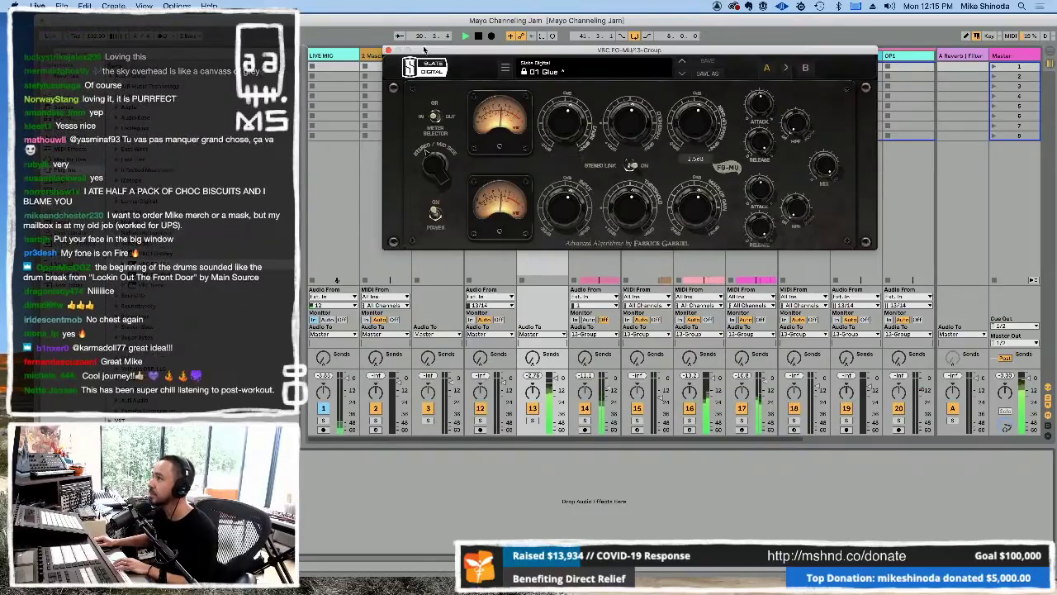
click(390, 51)
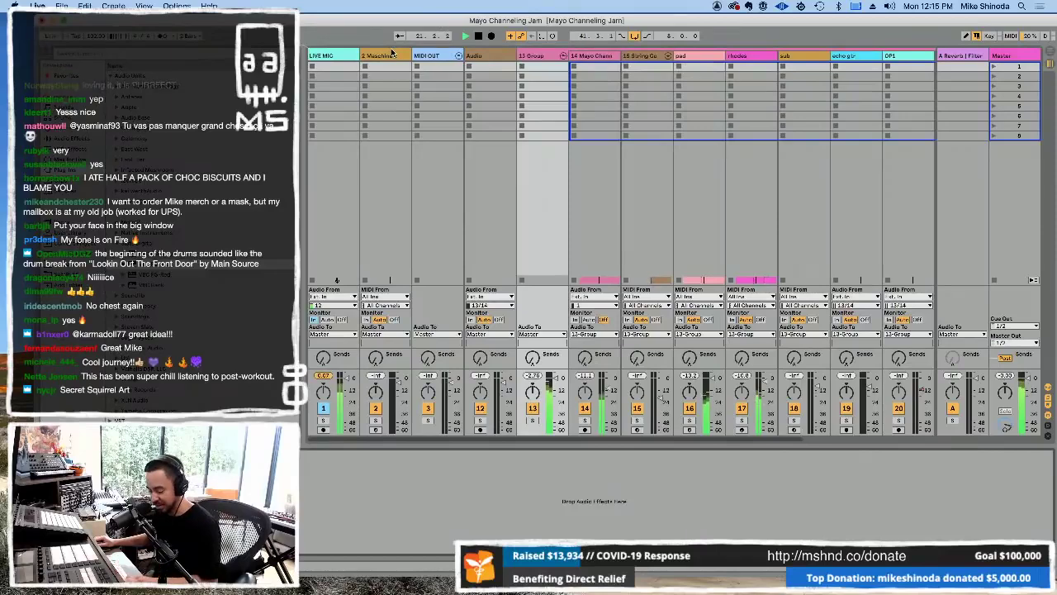
Raise the group track's volume in the arrangement and loop the 68 bars from the CH locator to the out locator.
key(Tab)
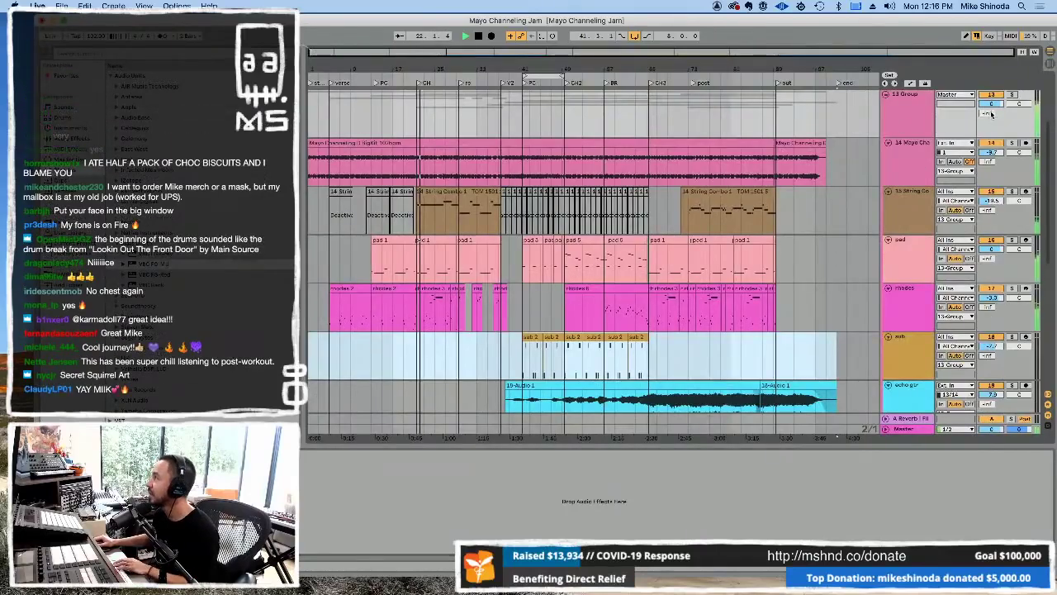
click(929, 99)
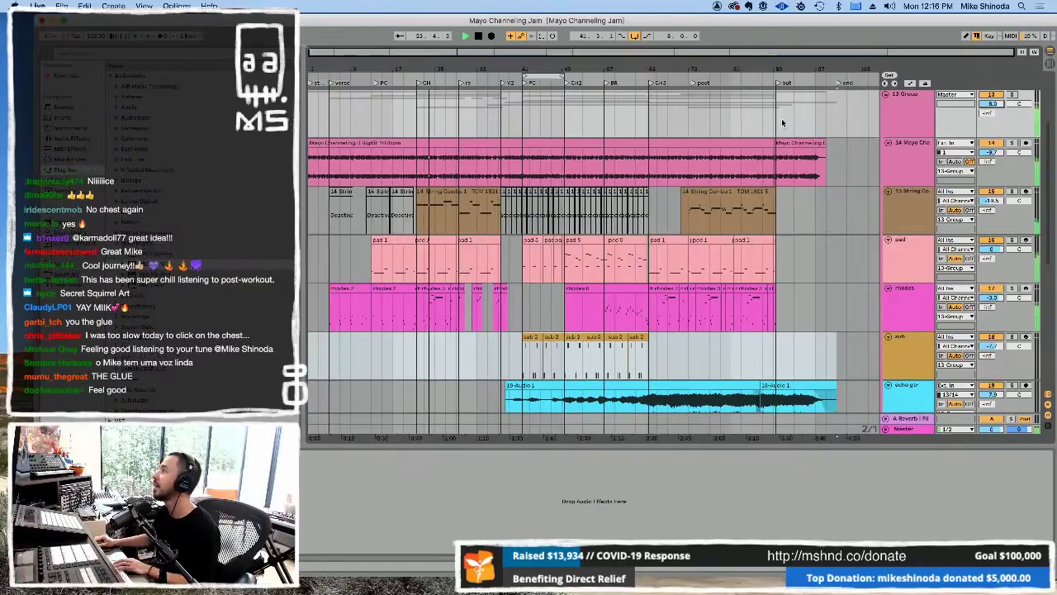
drag(774, 121, 752, 122)
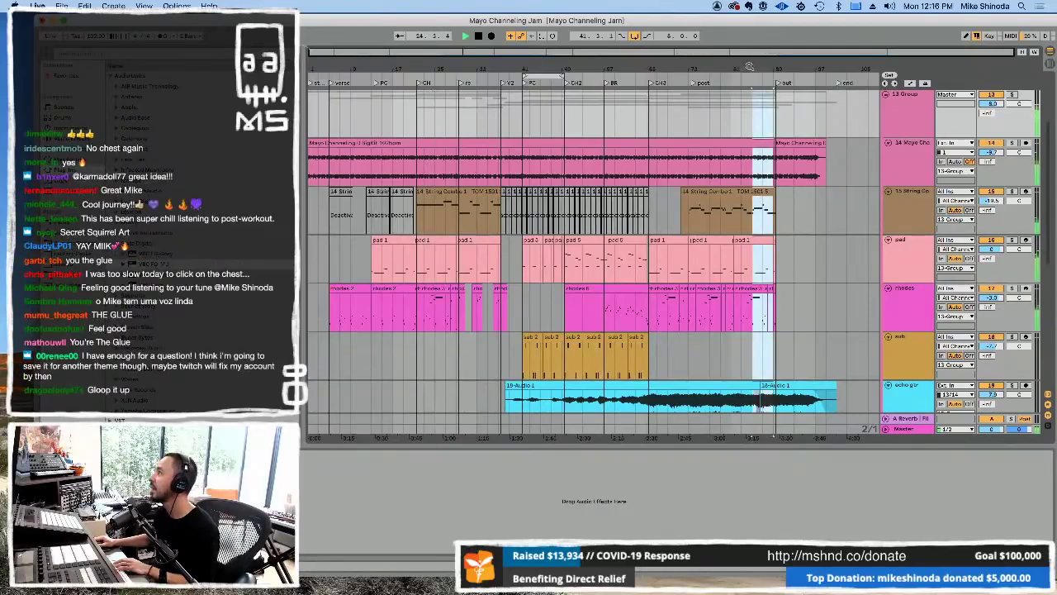
drag(748, 64, 349, 123)
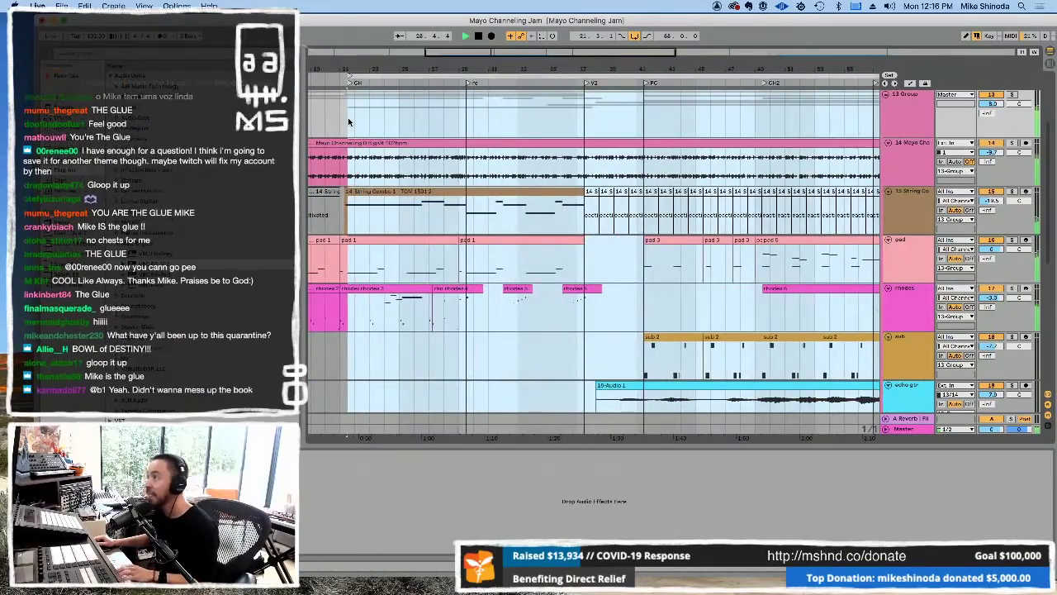